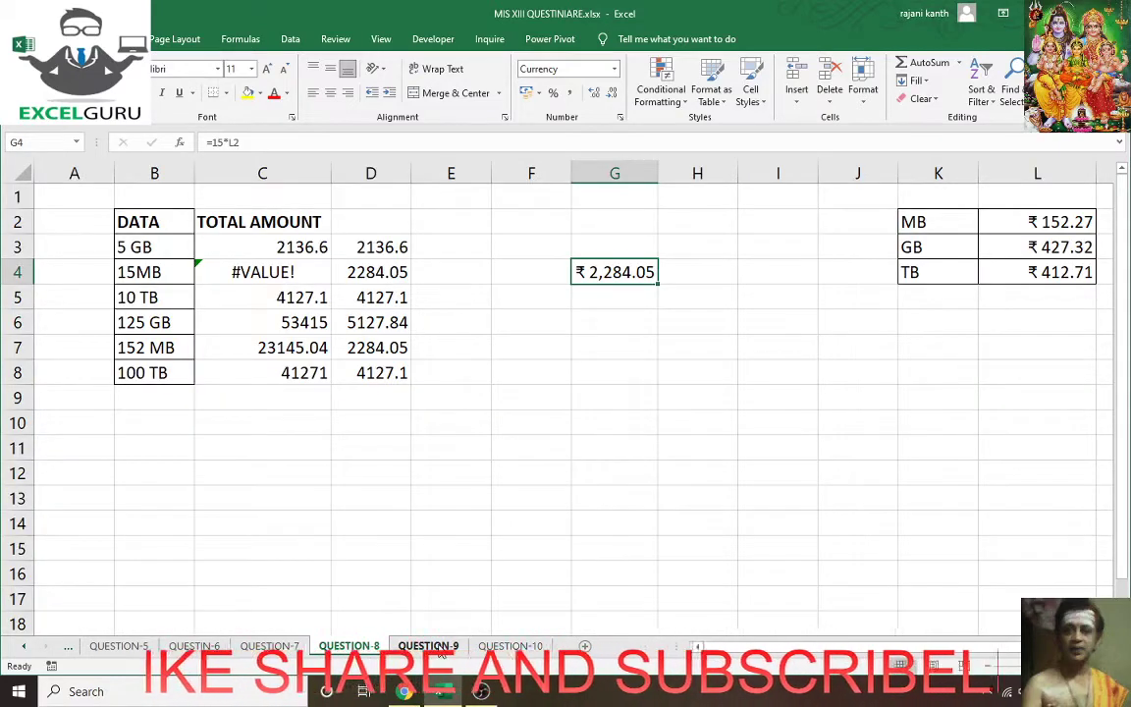
- Switch to the QUESTION-9 sheet with the reps' monthly sales and criteria JKL, FEB, DEC
left_click(428, 646)
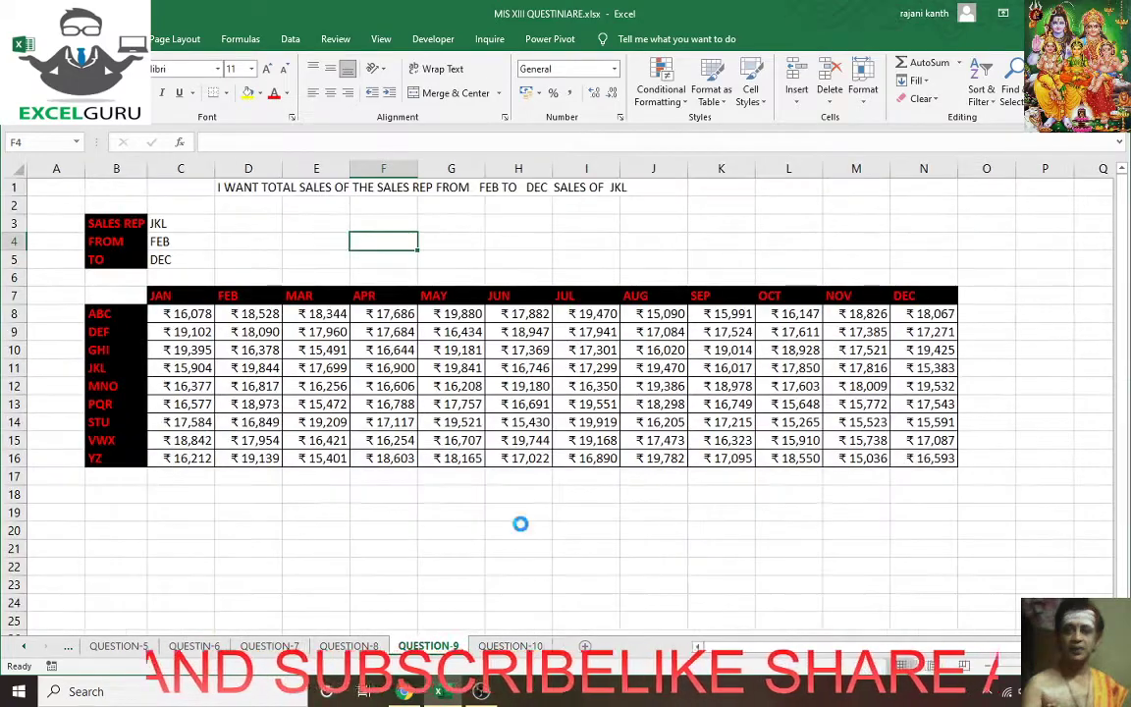
scroll(520, 524, "up", 2)
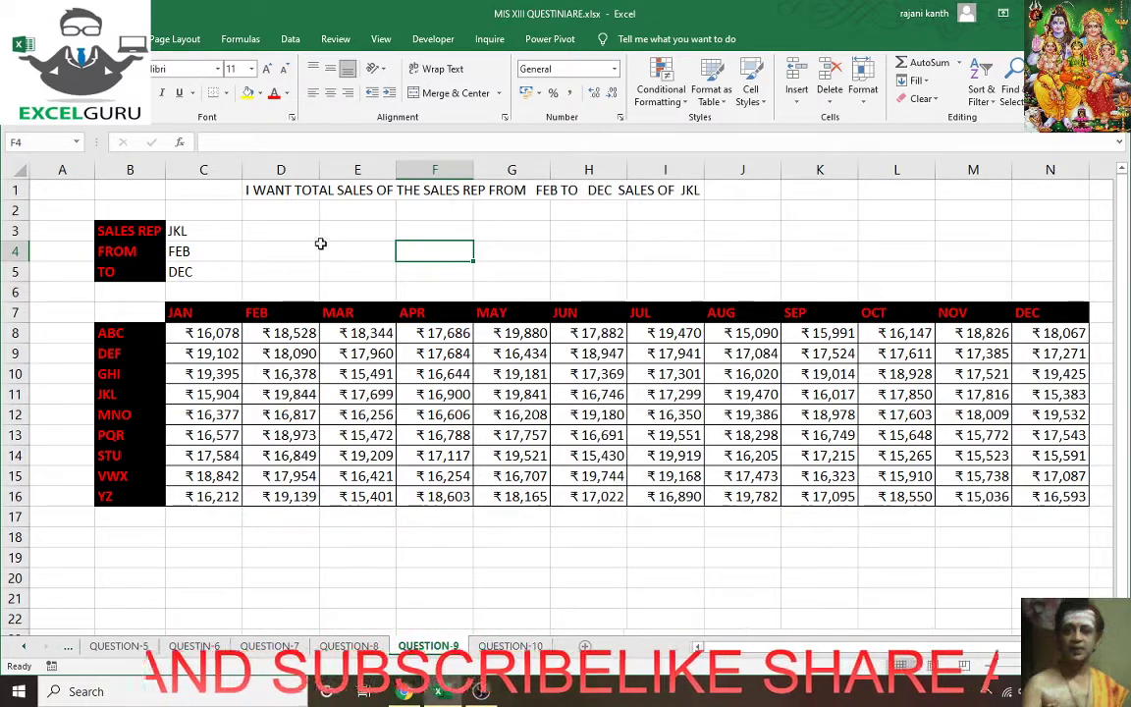
- Review the sales rep list in C3 and the FEB to DEC month headers, leaving them unchanged
left_click(199, 232)
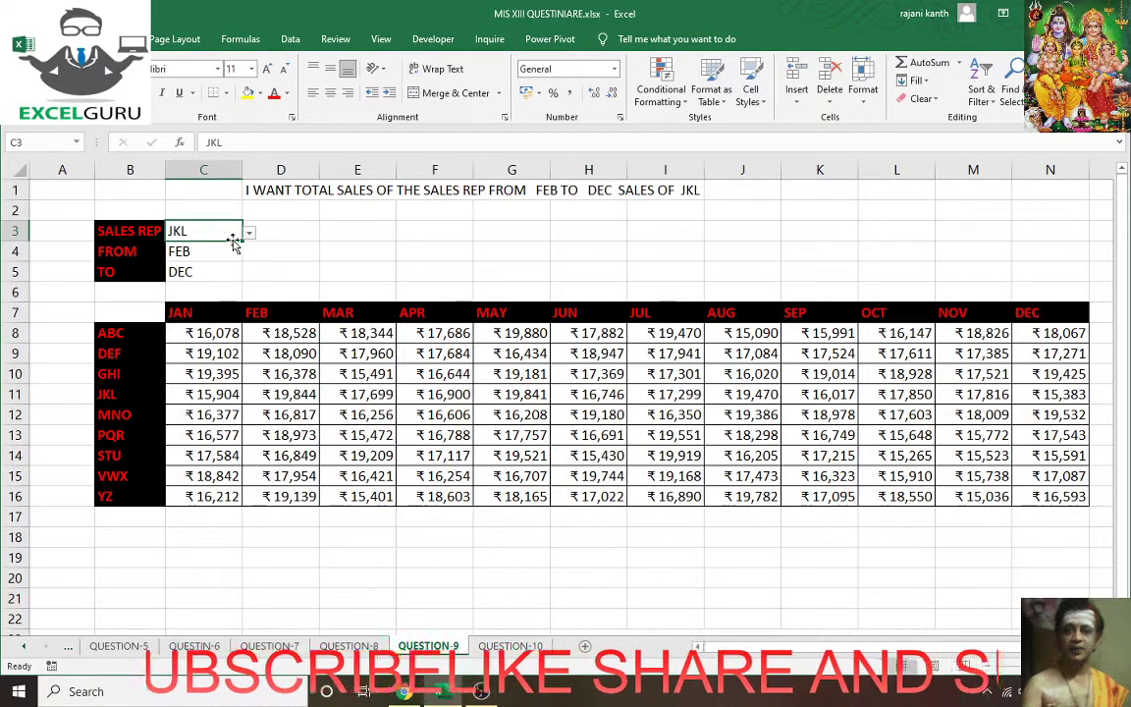
left_click(249, 233)
left_click(192, 267)
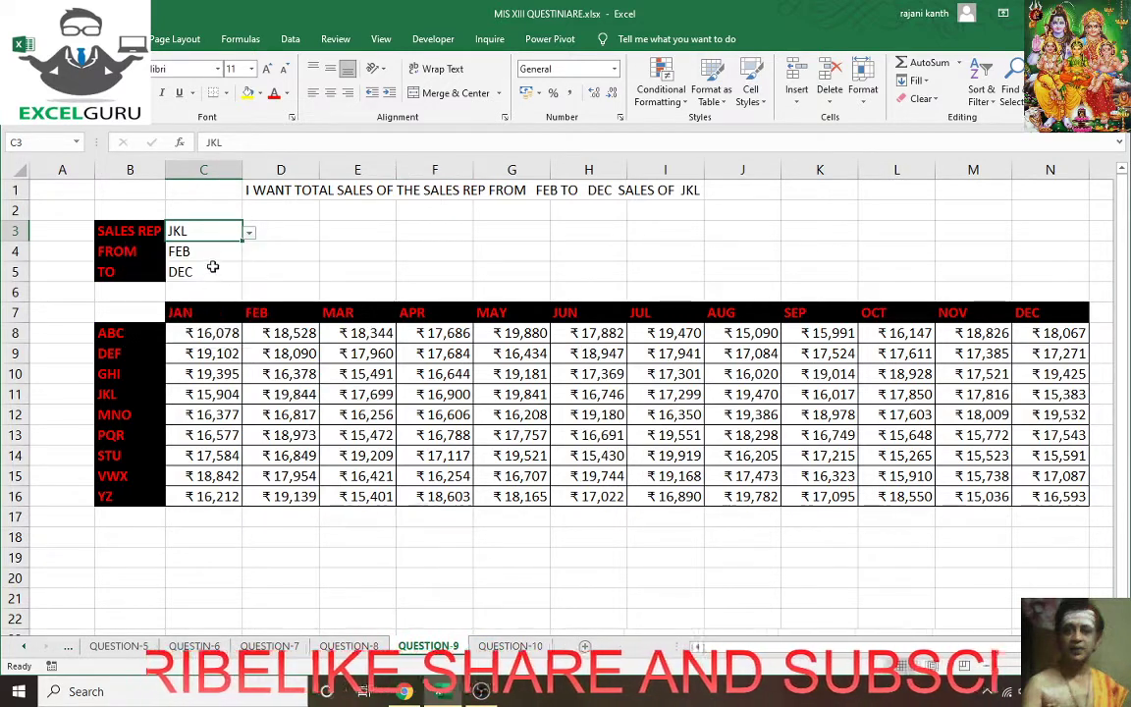
left_click(216, 251)
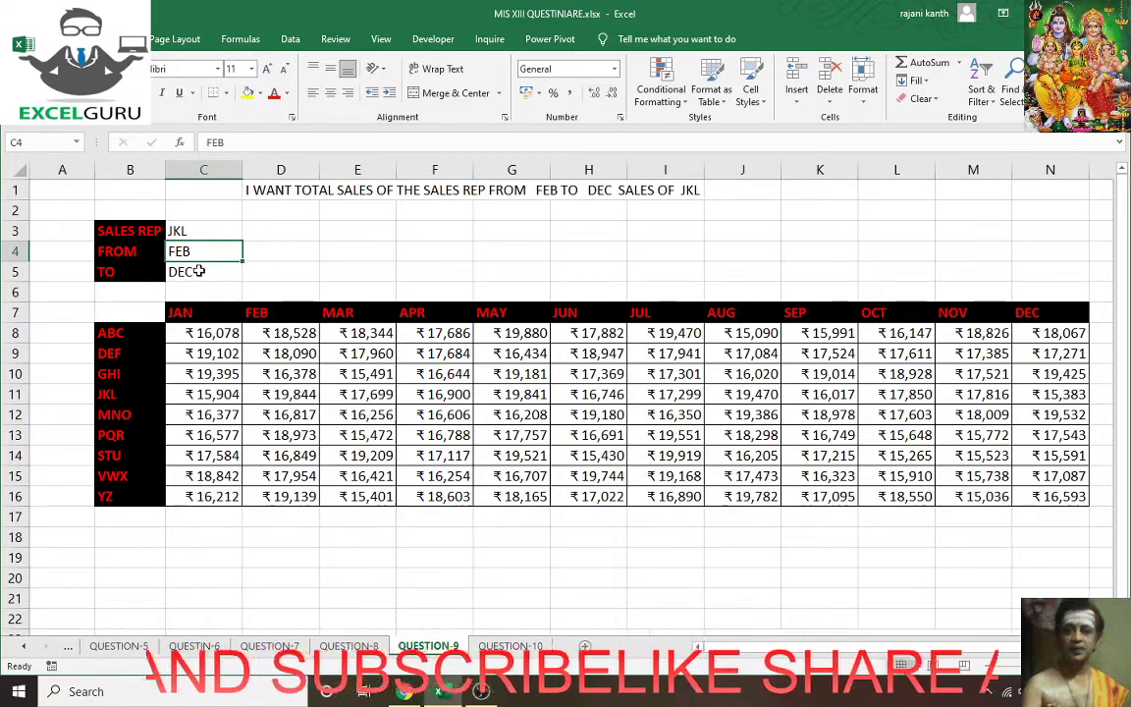
left_click_drag(257, 312, 1045, 312)
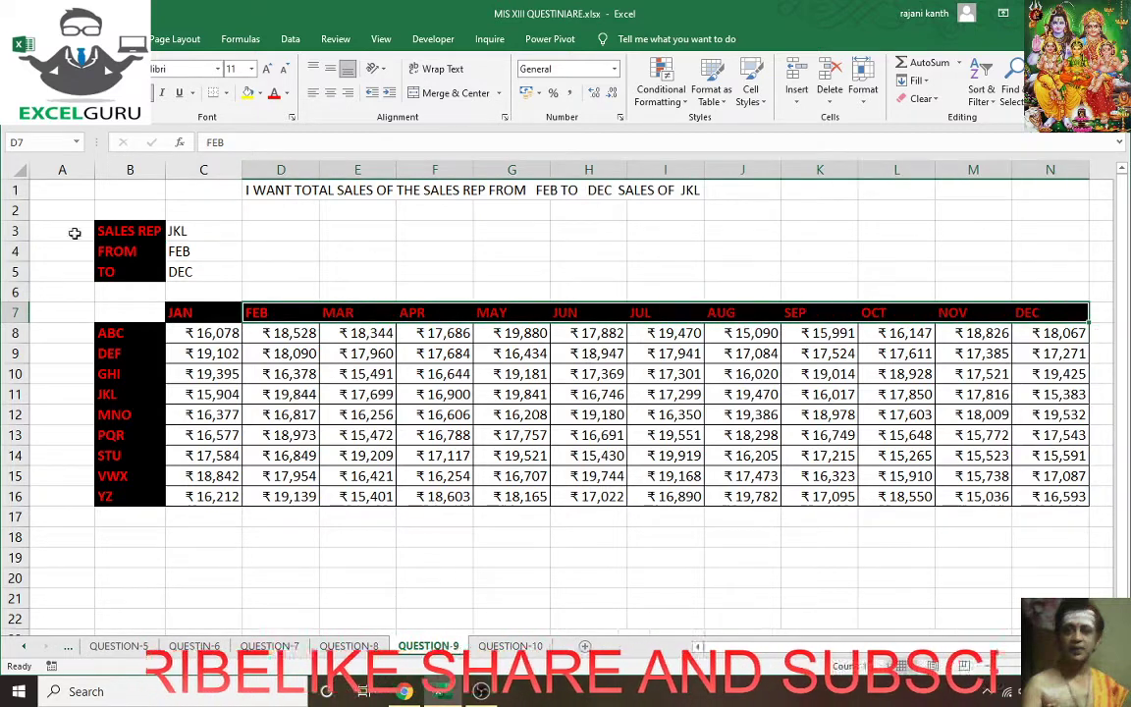
left_click(218, 251)
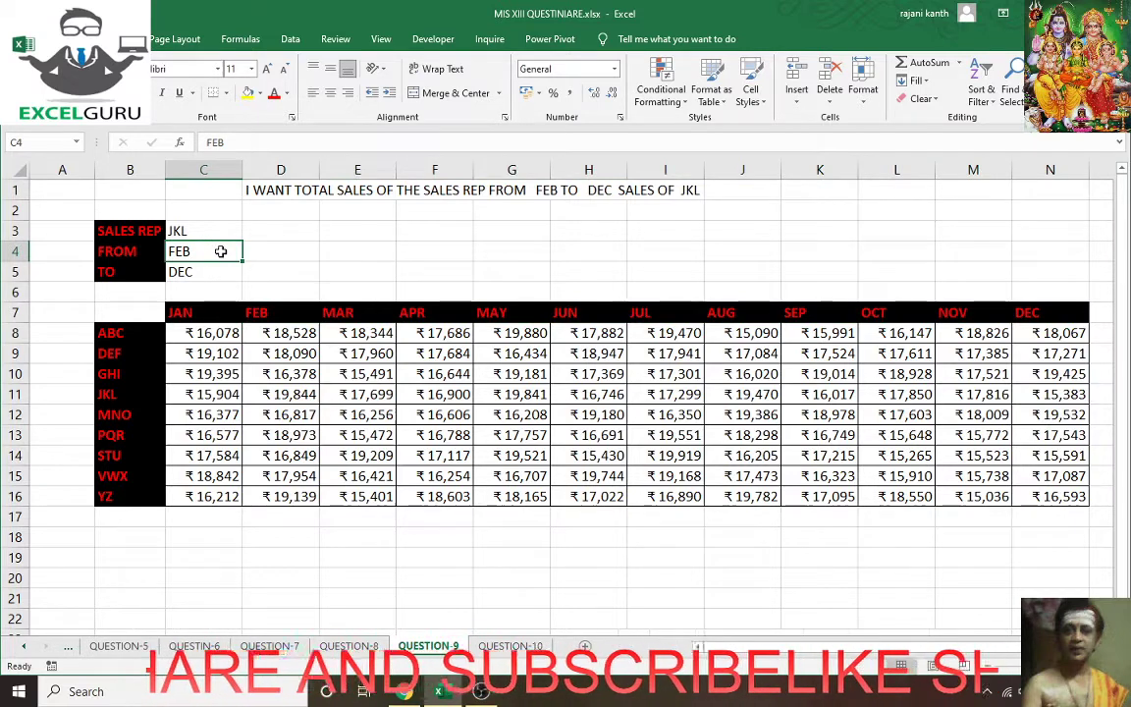
- Set the FROM month in C4 to JUN and the TO month in C5 to OCT
type("ju")
key("BackSpace")
key("BackSpace")
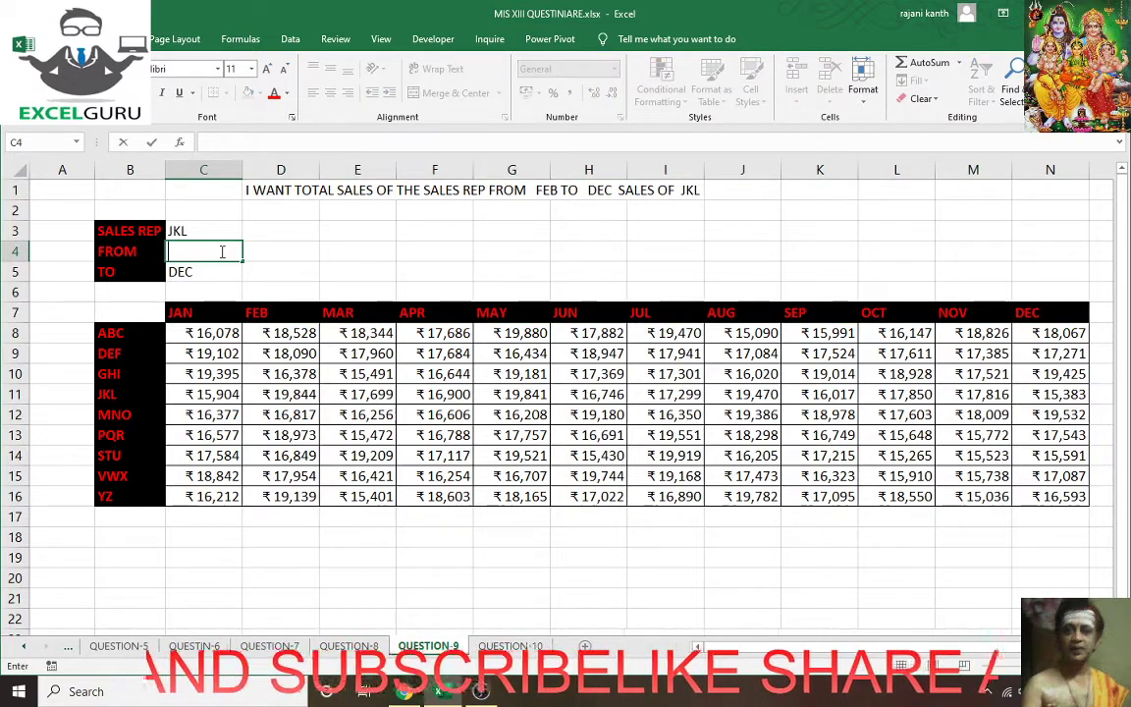
type("JUN")
key("Return")
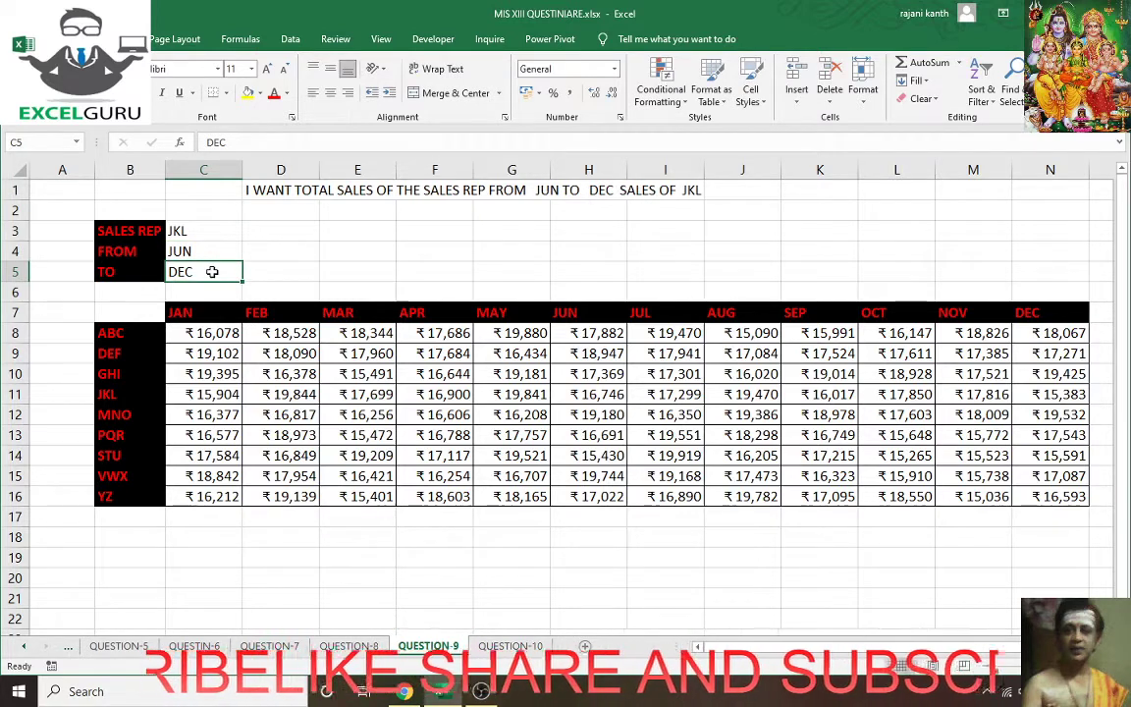
type("OCT")
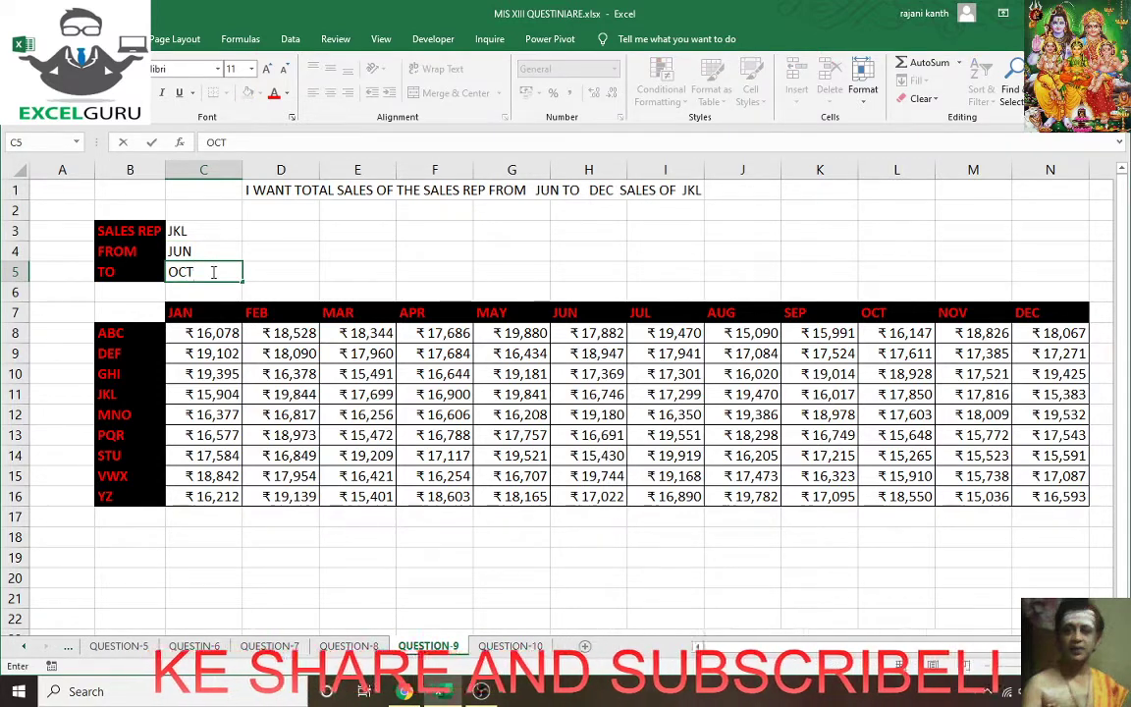
key("Return")
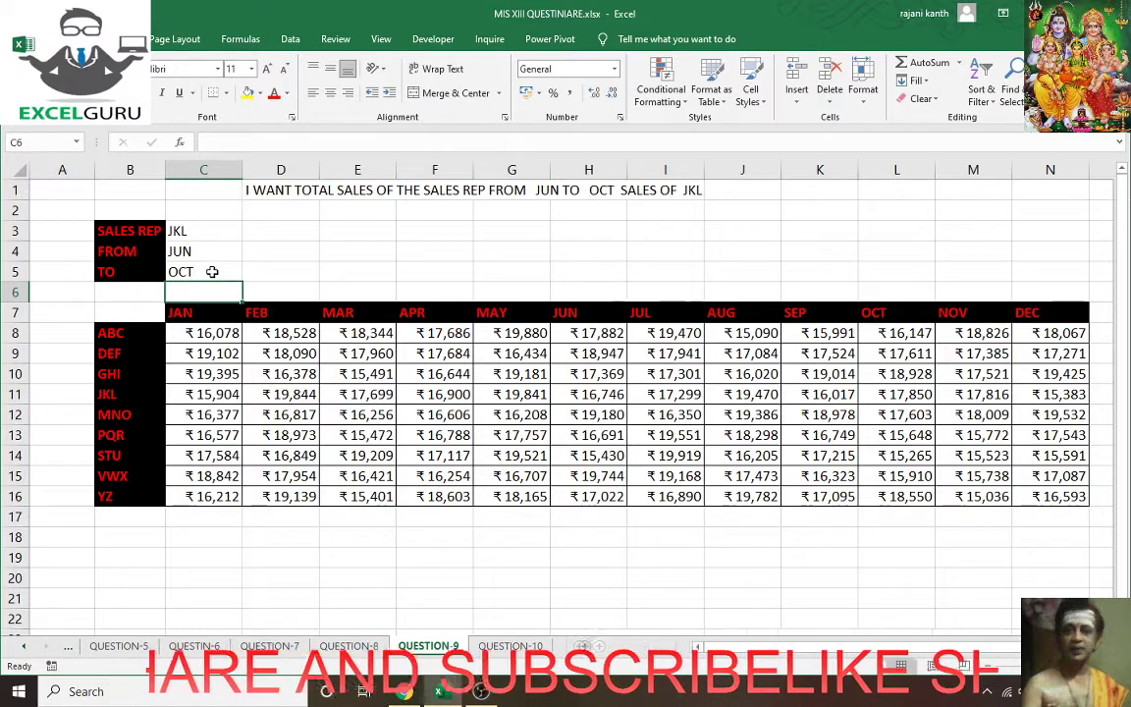
- Pick PQR from the C3 sales rep dropdown and highlight PQR's JUN to OCT sales
left_click(191, 231)
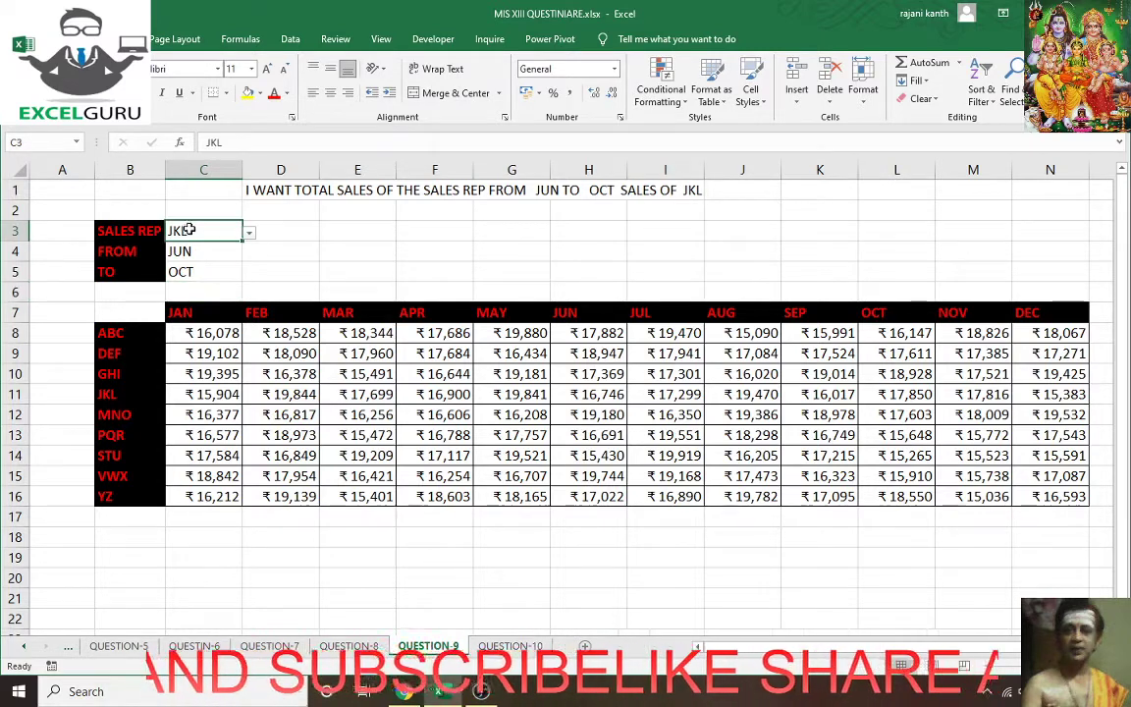
left_click(249, 233)
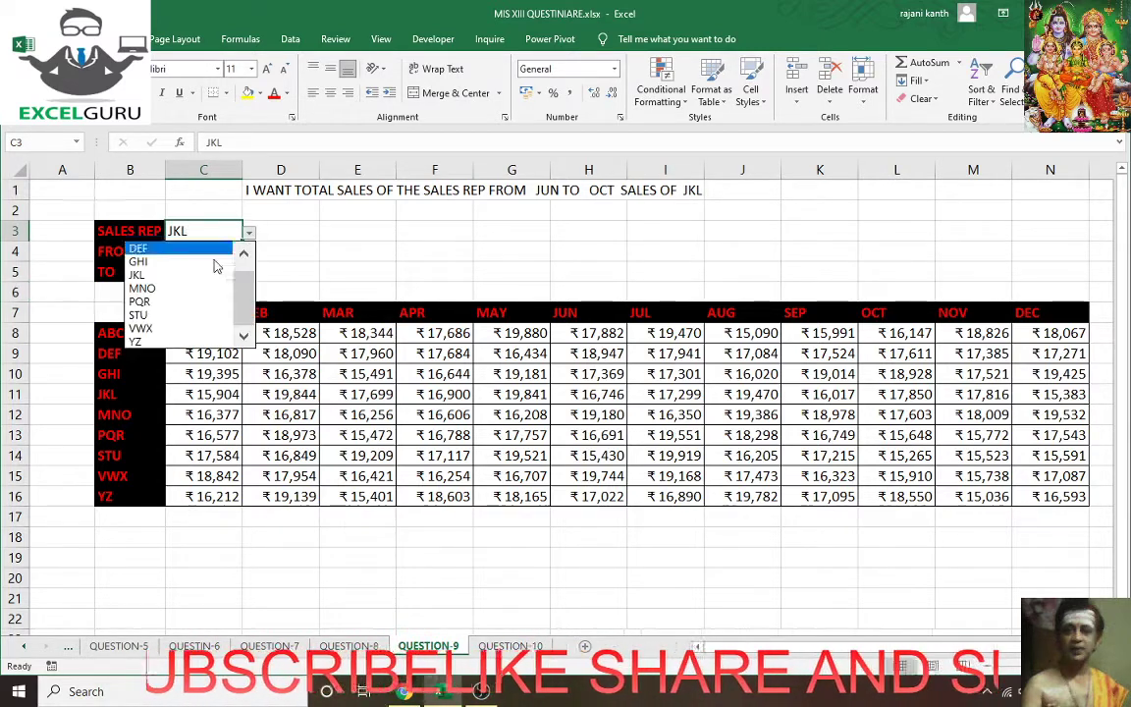
left_click(192, 299)
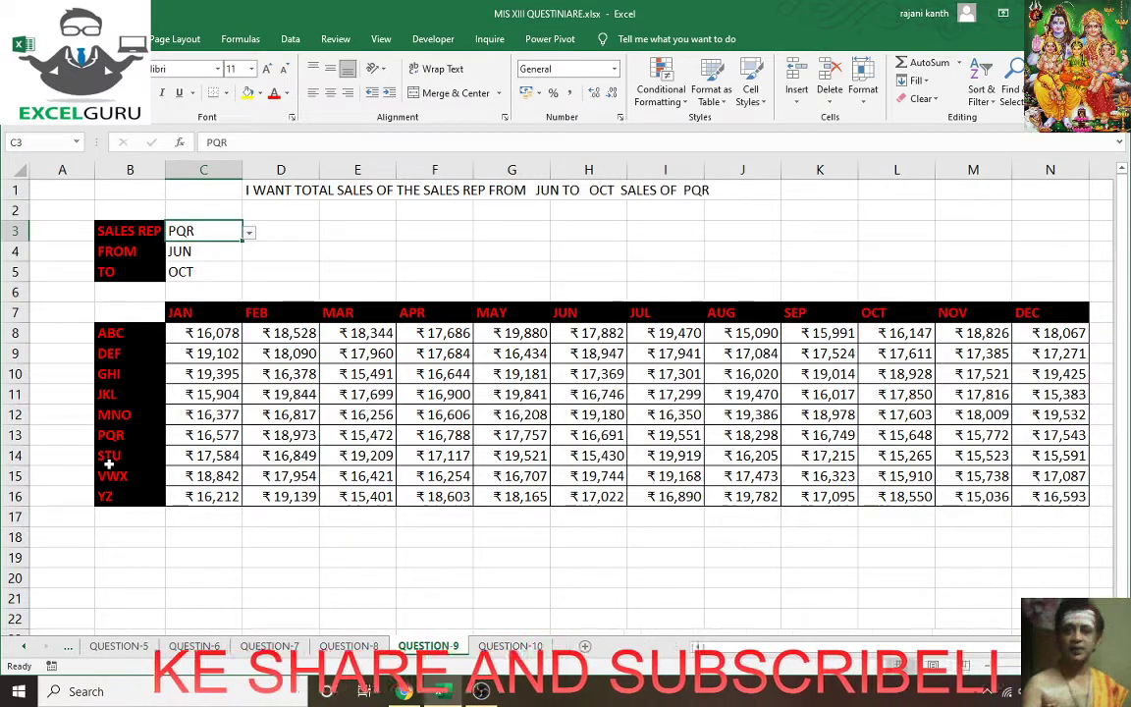
left_click_drag(122, 439, 343, 439)
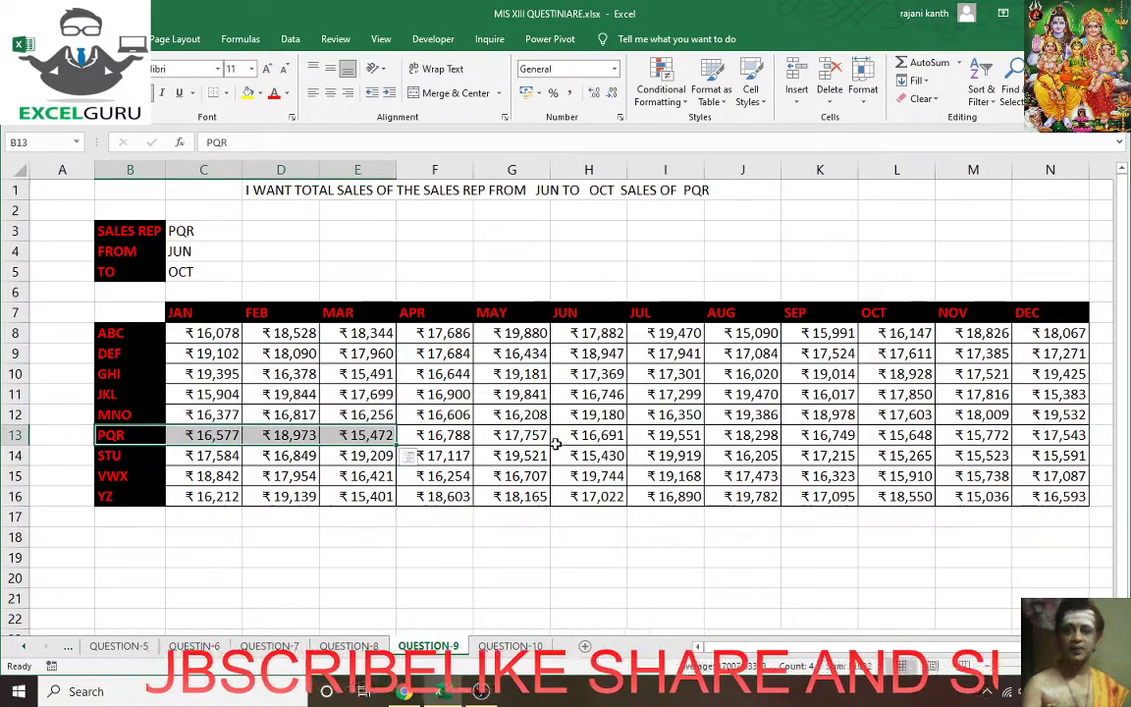
left_click(618, 437)
left_click_drag(620, 437, 911, 437)
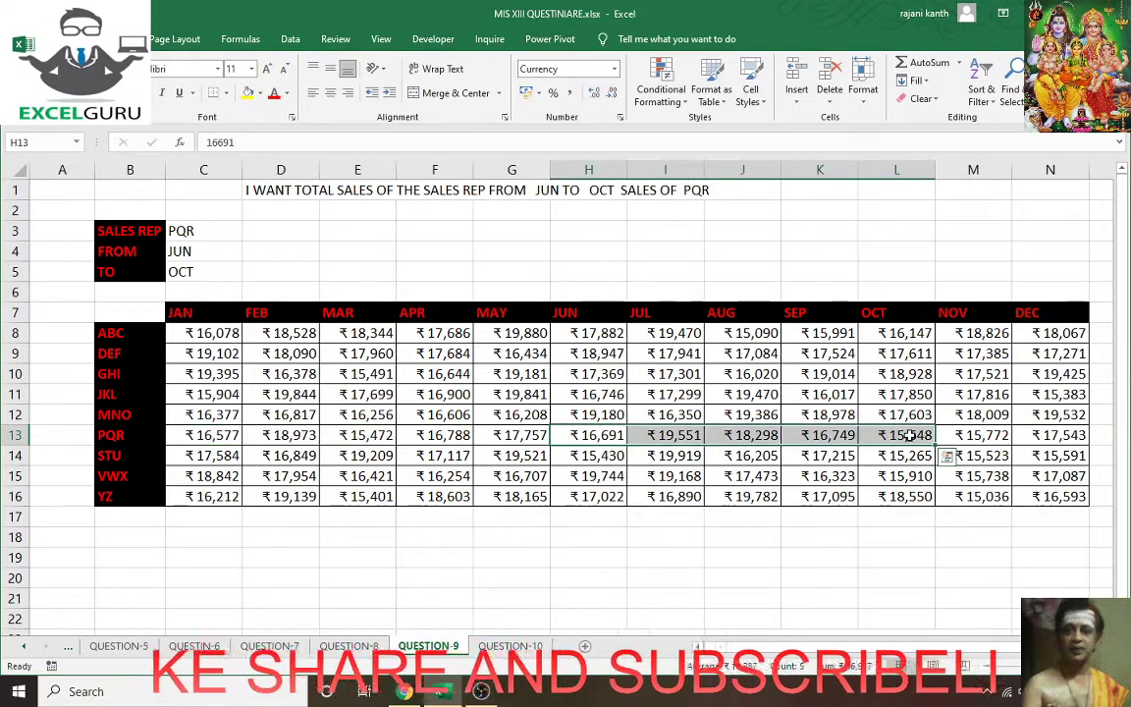
left_click(357, 231)
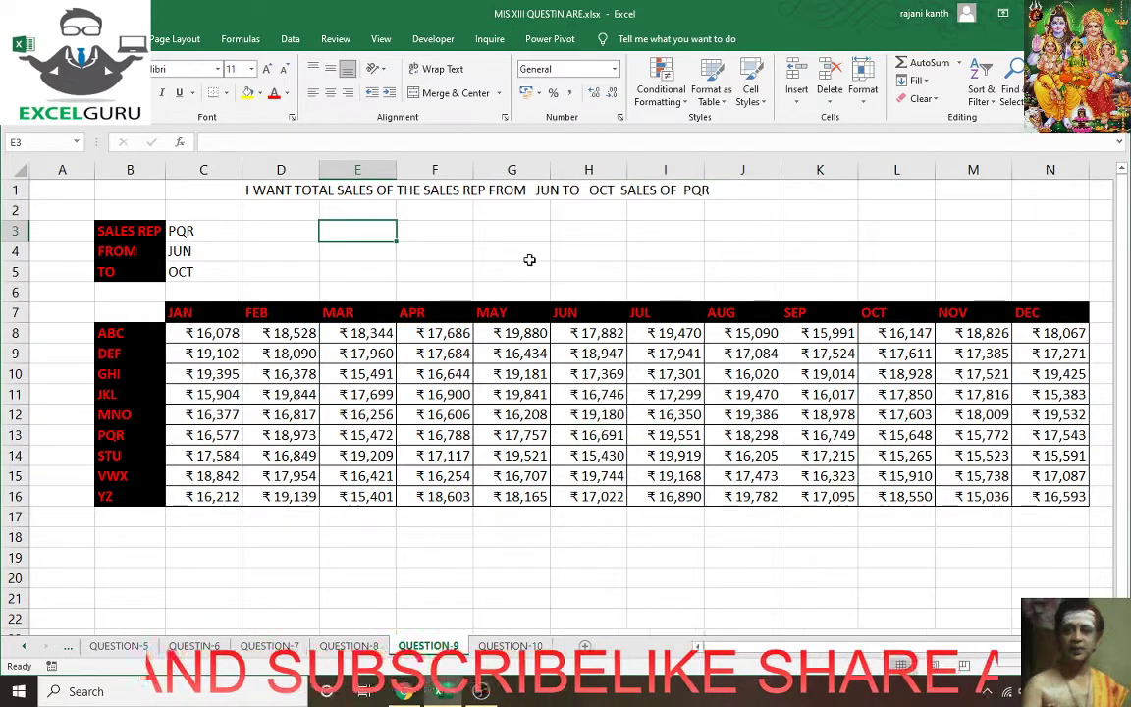
- Enter the heading TOTAL SALES in E2
type("=")
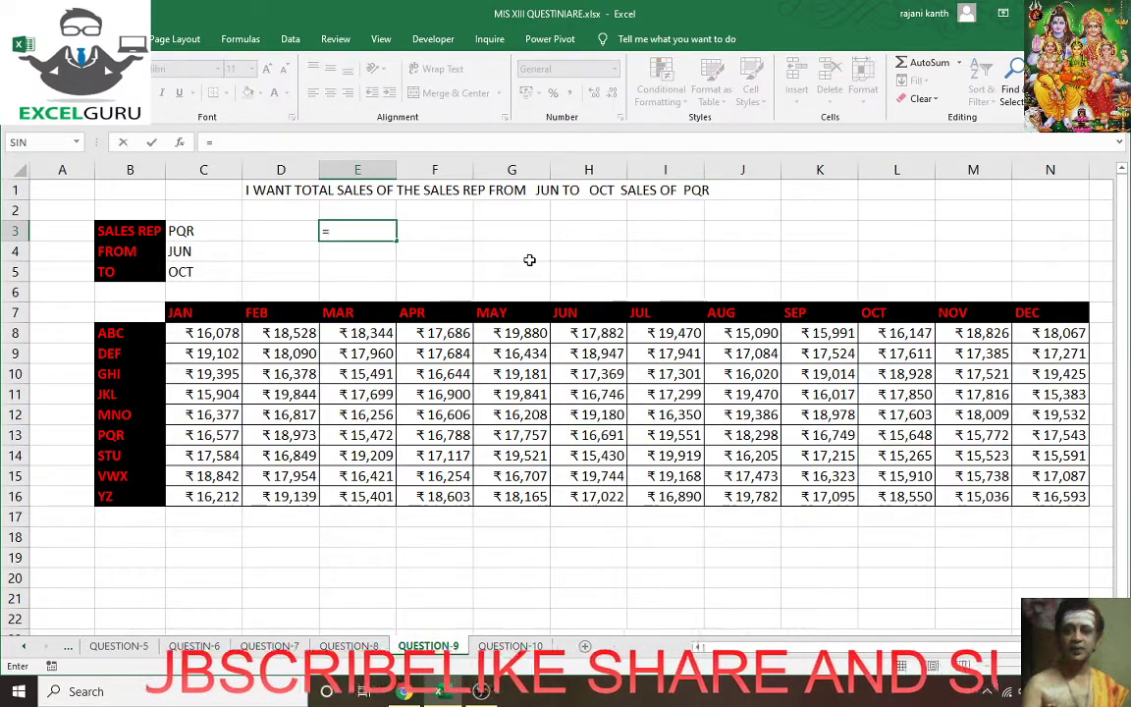
key("Escape")
key("Up")
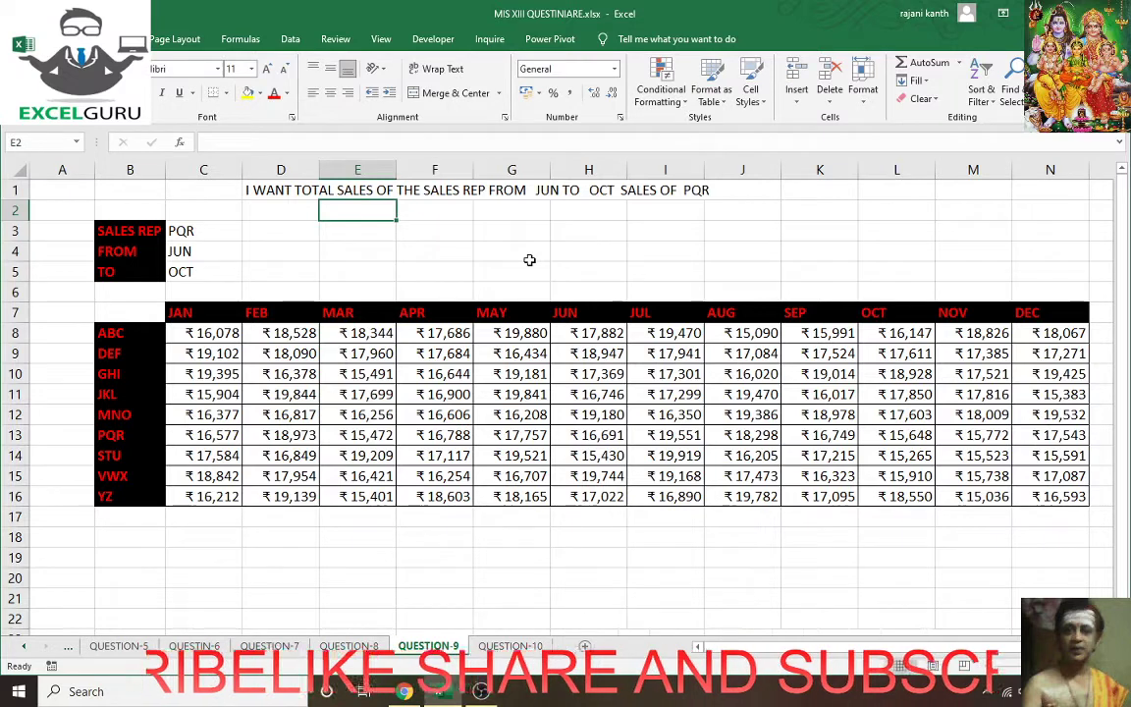
type("tO")
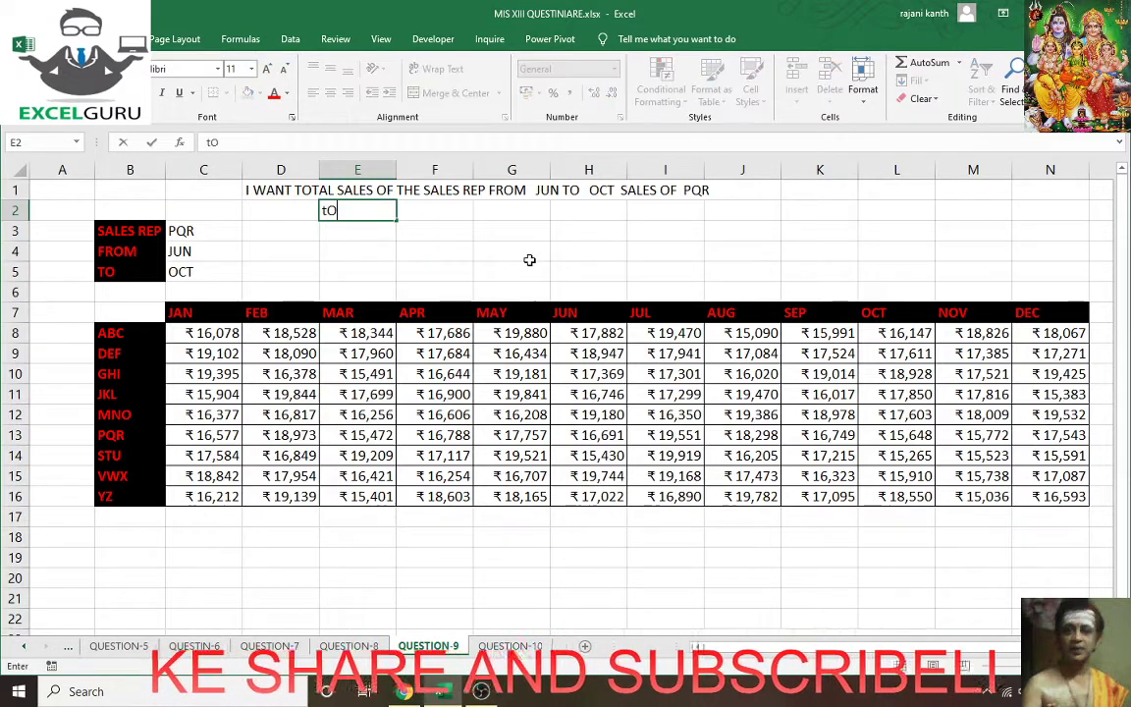
key("BackSpace")
key("BackSpace")
type("TA")
key("BackSpace")
type("OTA")
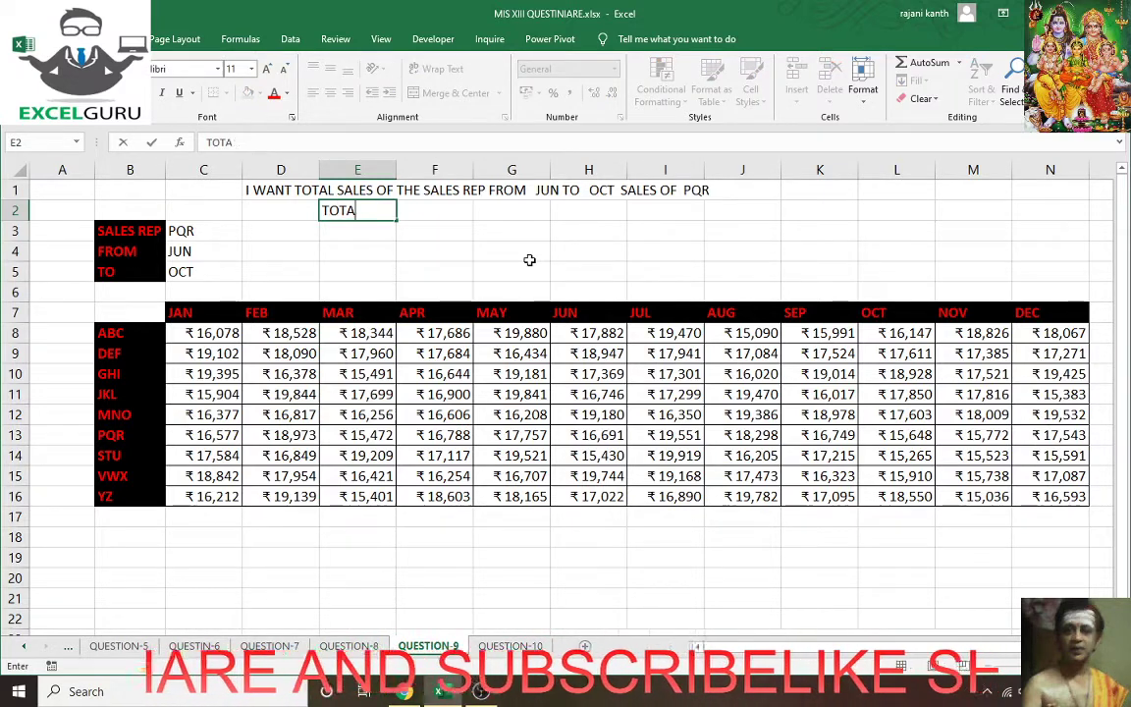
type("L SALES")
key("Return")
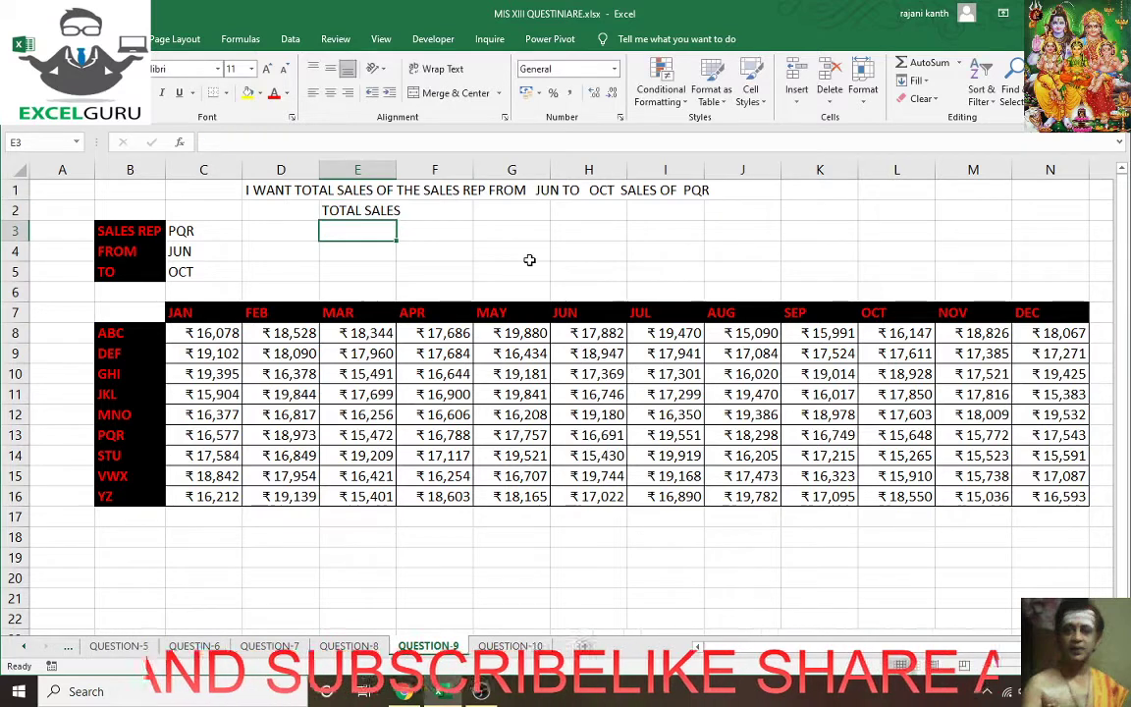
- Start =VLOOKUP(C3,$B$8:$N$16, in E3 with the table range locked absolute
type("=")
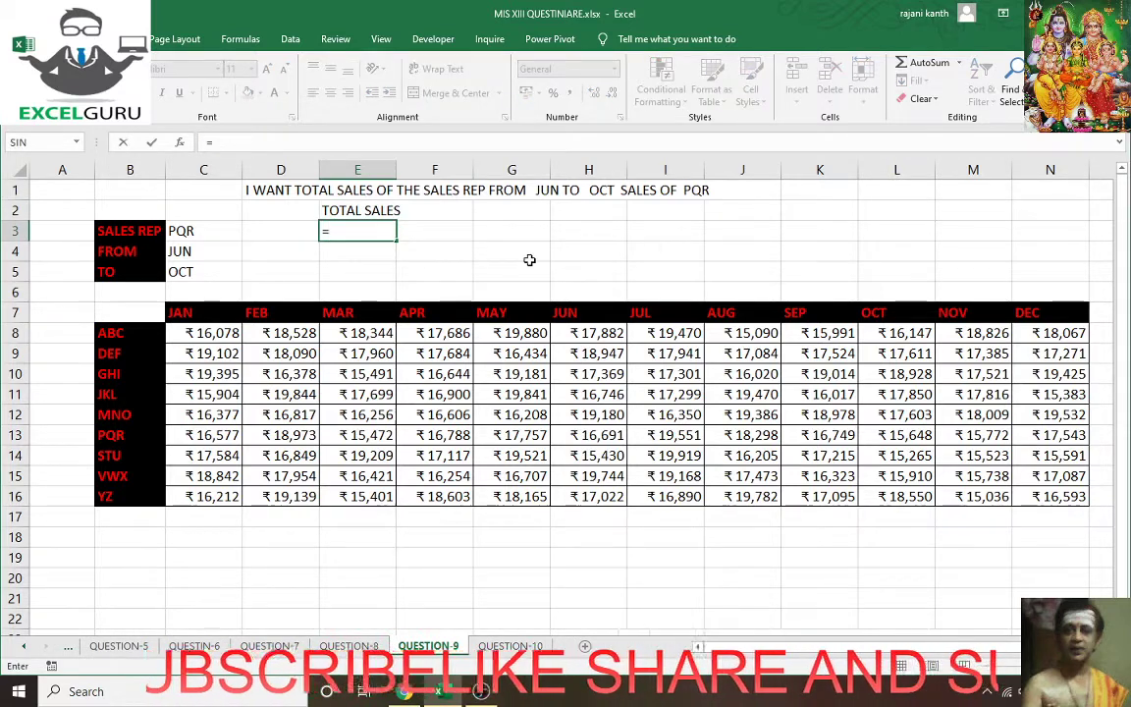
type("VLO")
key("Tab")
key("Left")
key("Left")
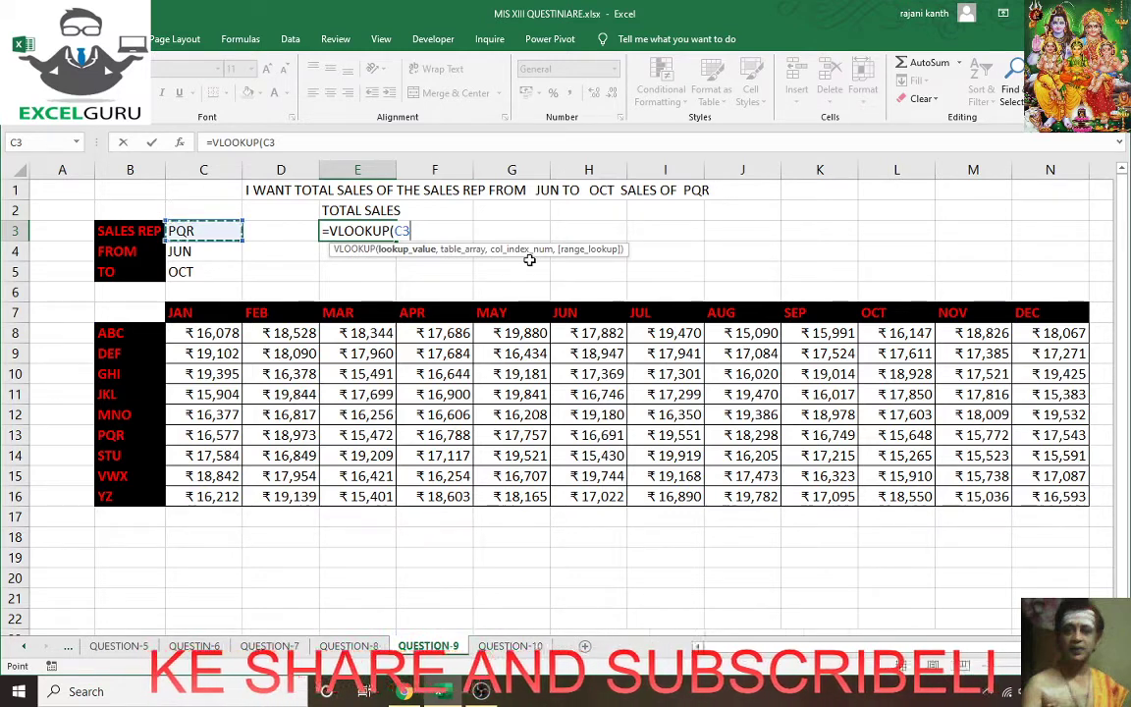
type(",")
key("Down")
key("Down")
key("Down")
key("Down")
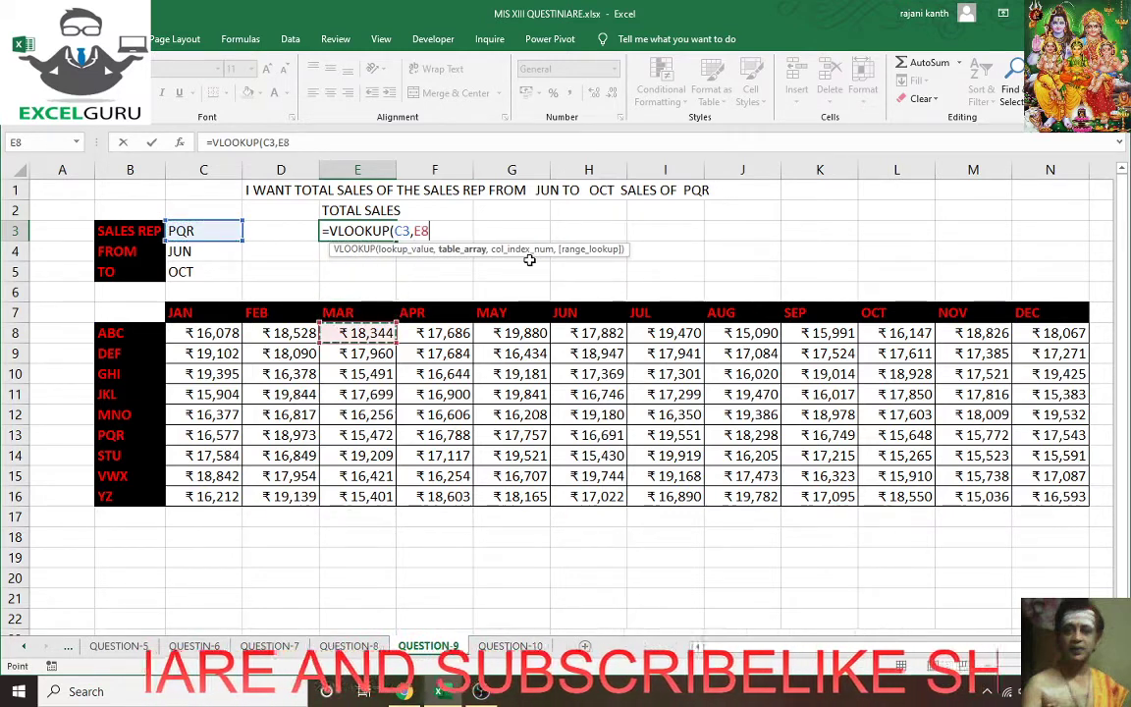
key("Down")
key("Left")
key("Left")
key("Left")
key("ctrl+shift+Right")
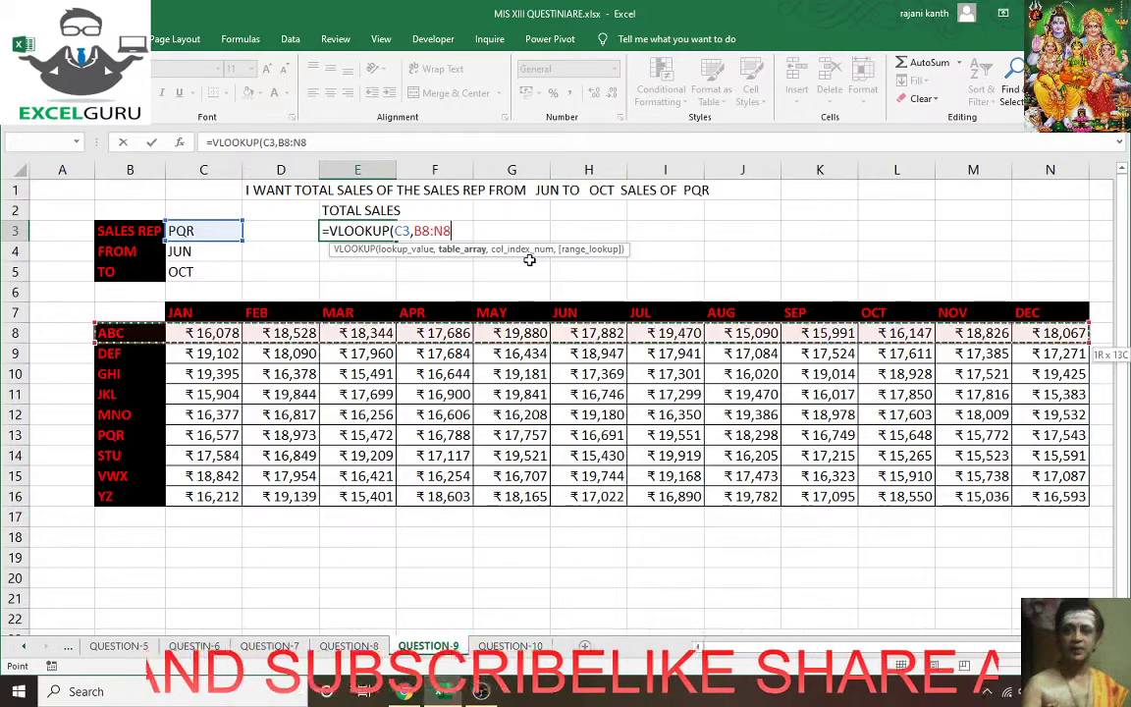
key("ctrl+shift+Down")
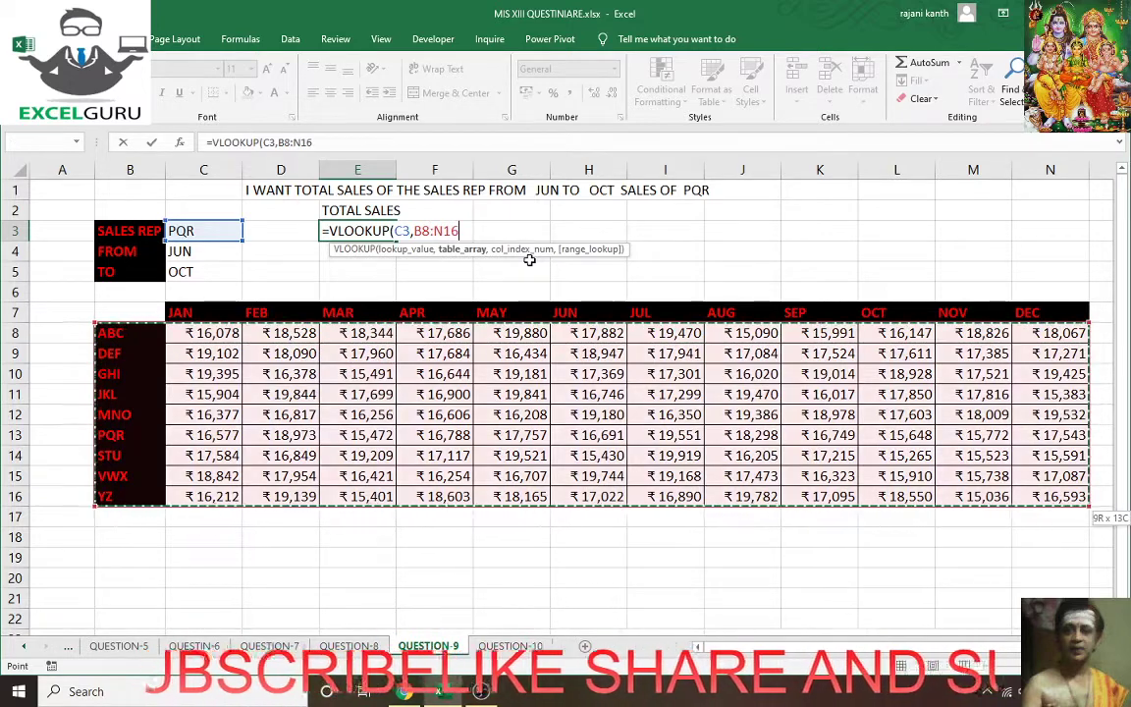
key("F4")
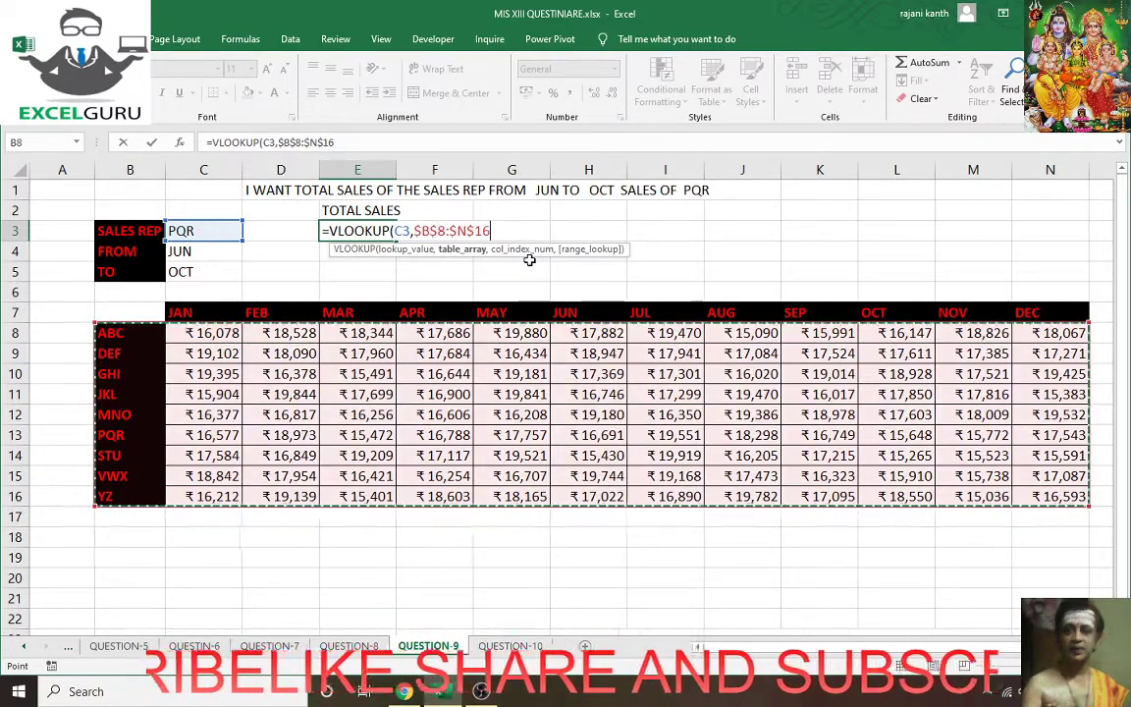
type(",")
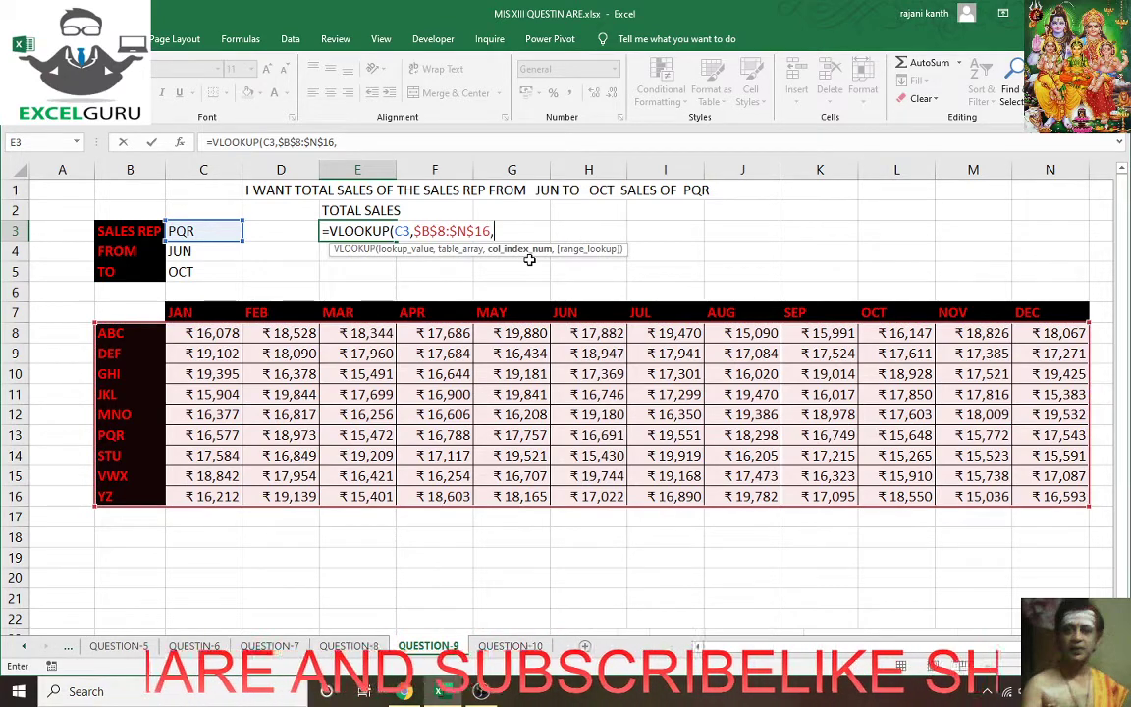
- Discard the unfinished VLOOKUP and set the months to JAN in C4 and MAR in C5
key("Escape")
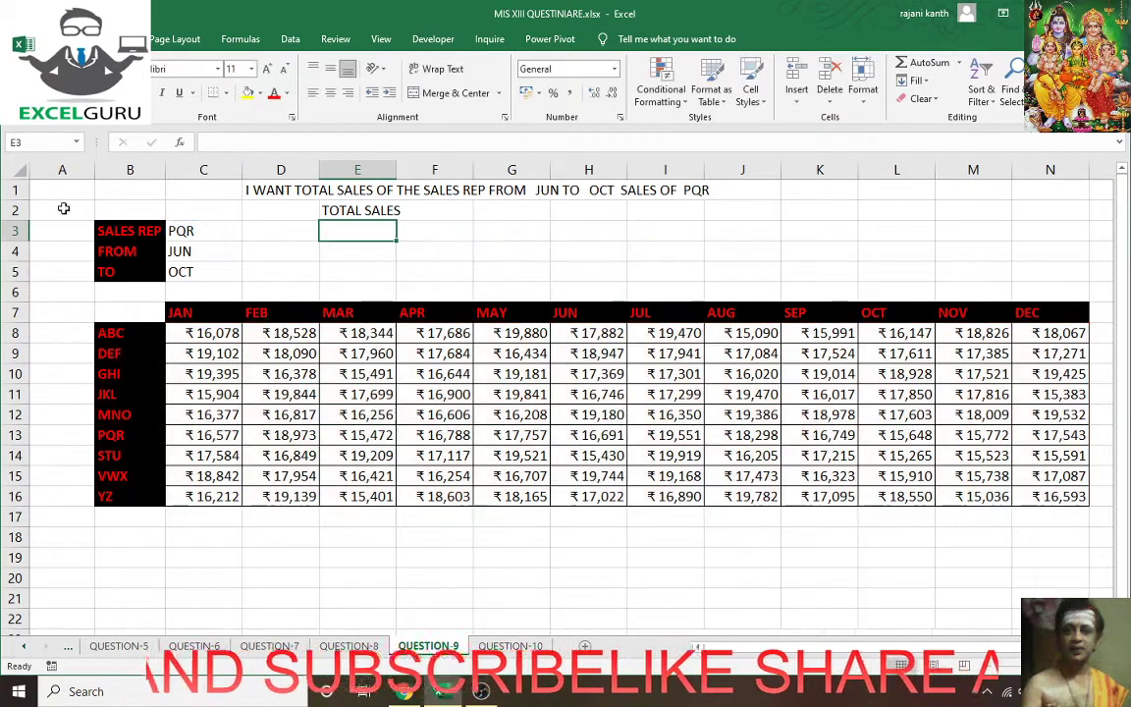
left_click(223, 252)
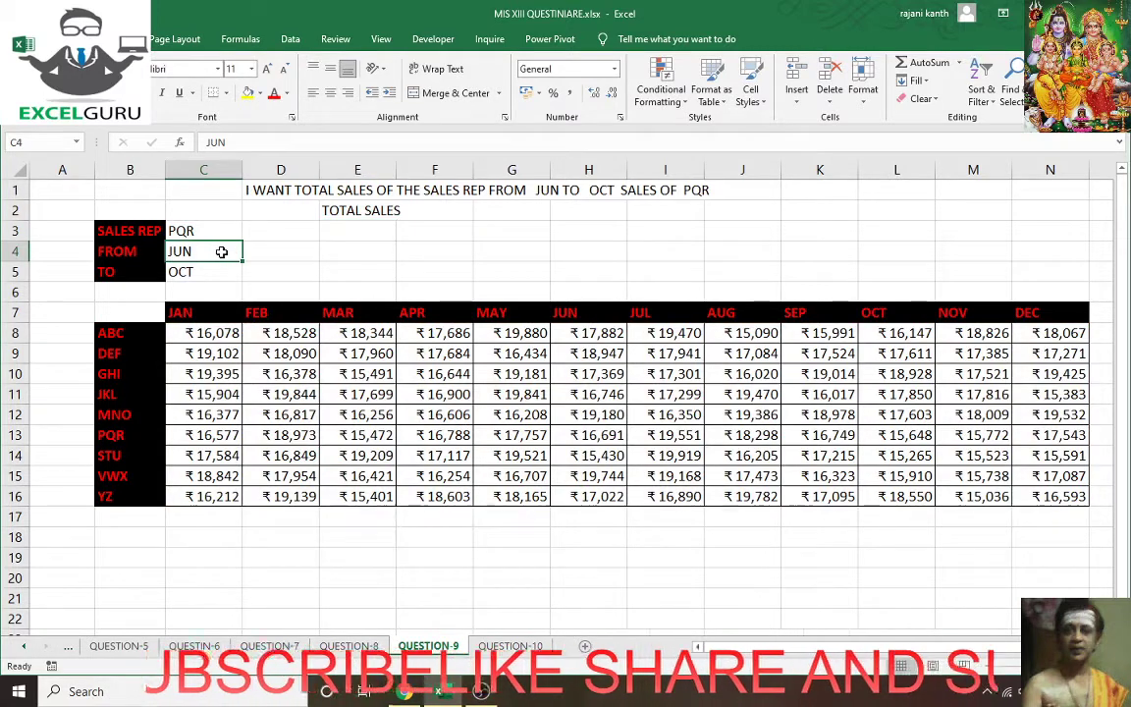
type("JAN")
key("Return")
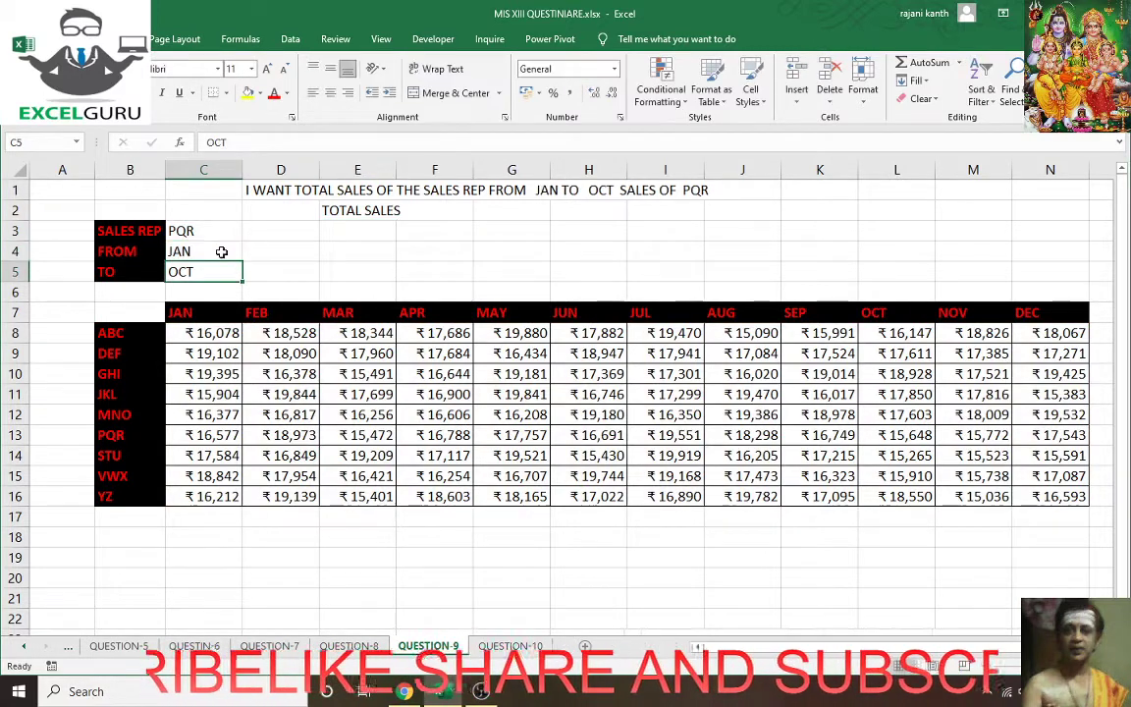
type("MAR")
key("Return")
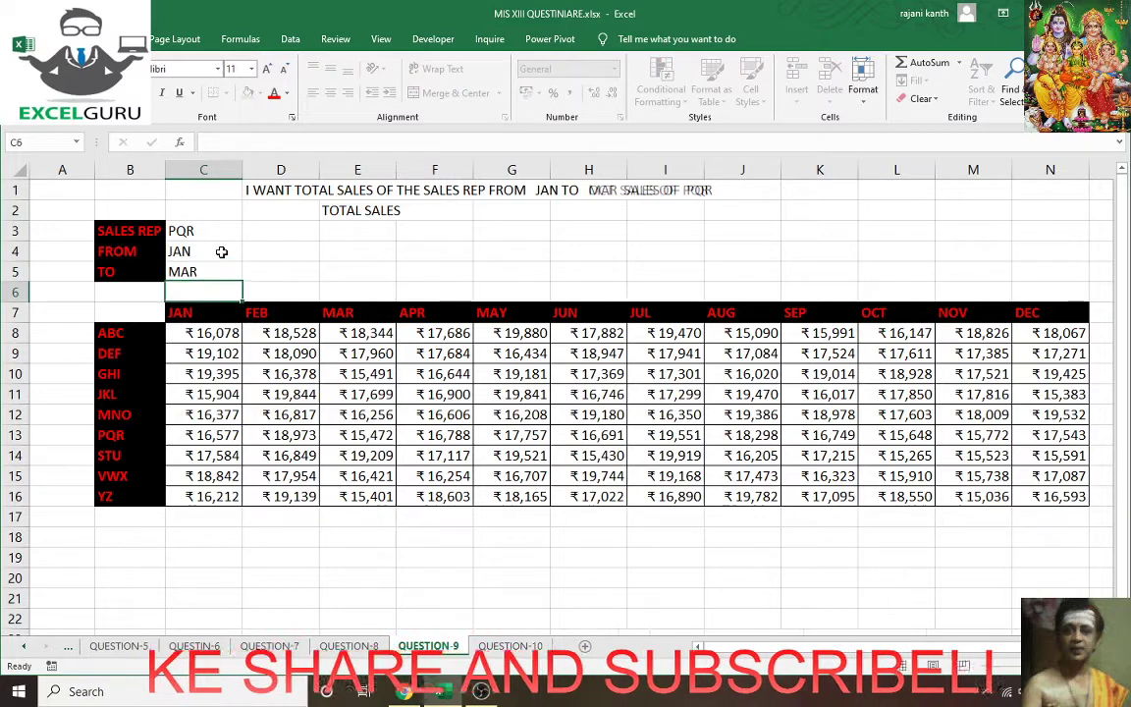
- Enter =VLOOKUP(C3,$B$8:$N$16,2,0) in E3, returning PQR's January sales 16577
left_click(381, 230)
type("=VL")
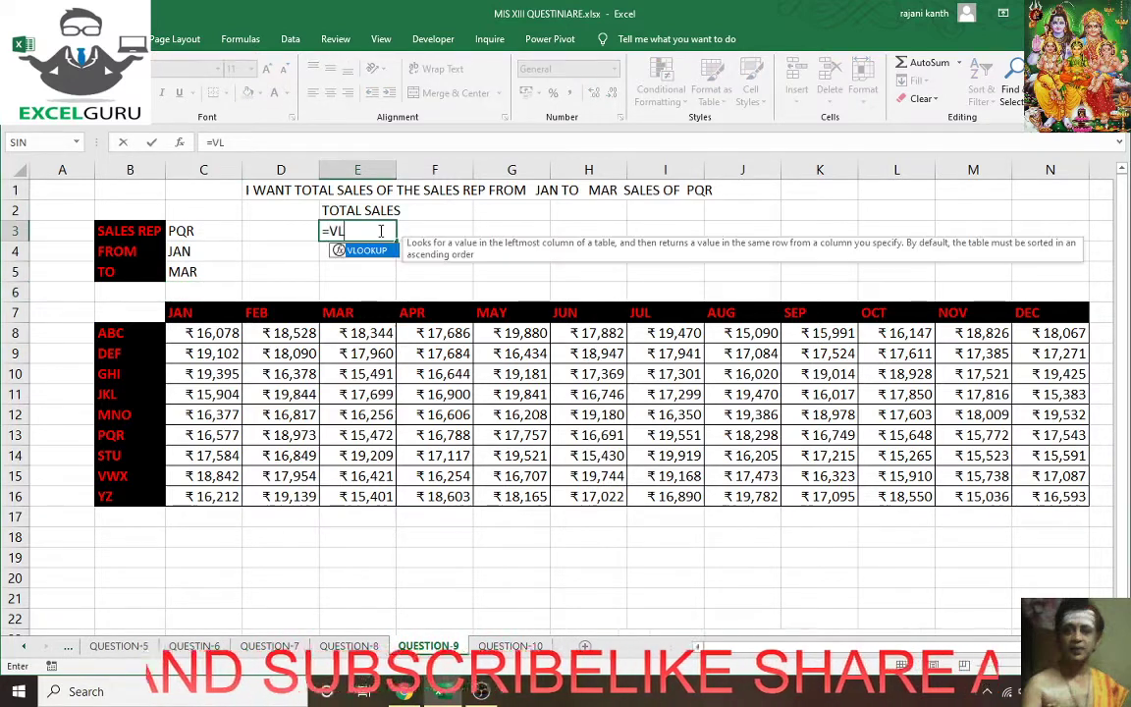
key("Tab")
key("Left")
key("Left")
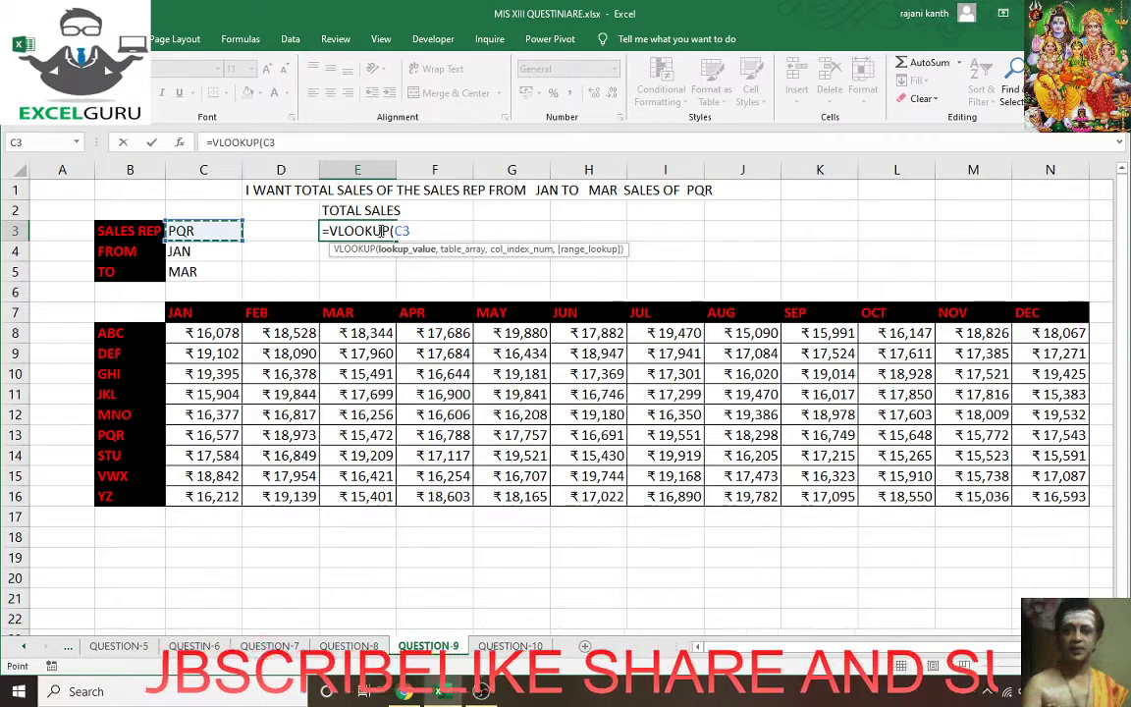
type(",")
key("Down")
key("Down")
key("Down")
key("Down")
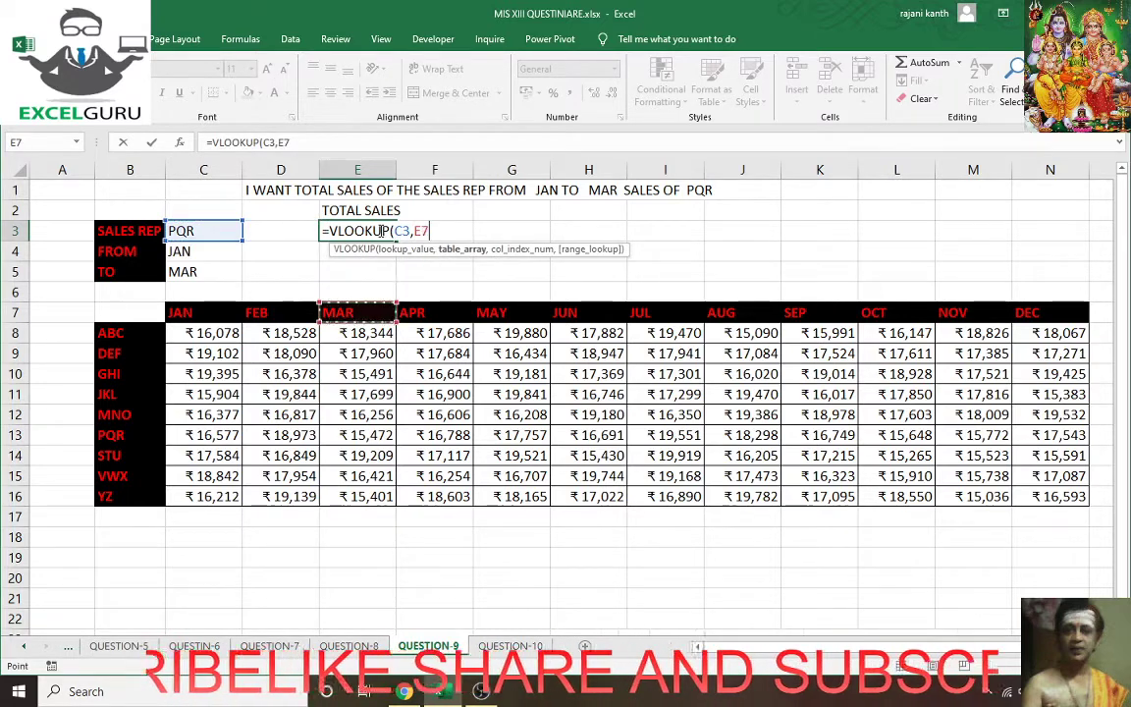
key("Left")
key("Left")
key("Left")
key("Down")
key("ctrl+shift+Right")
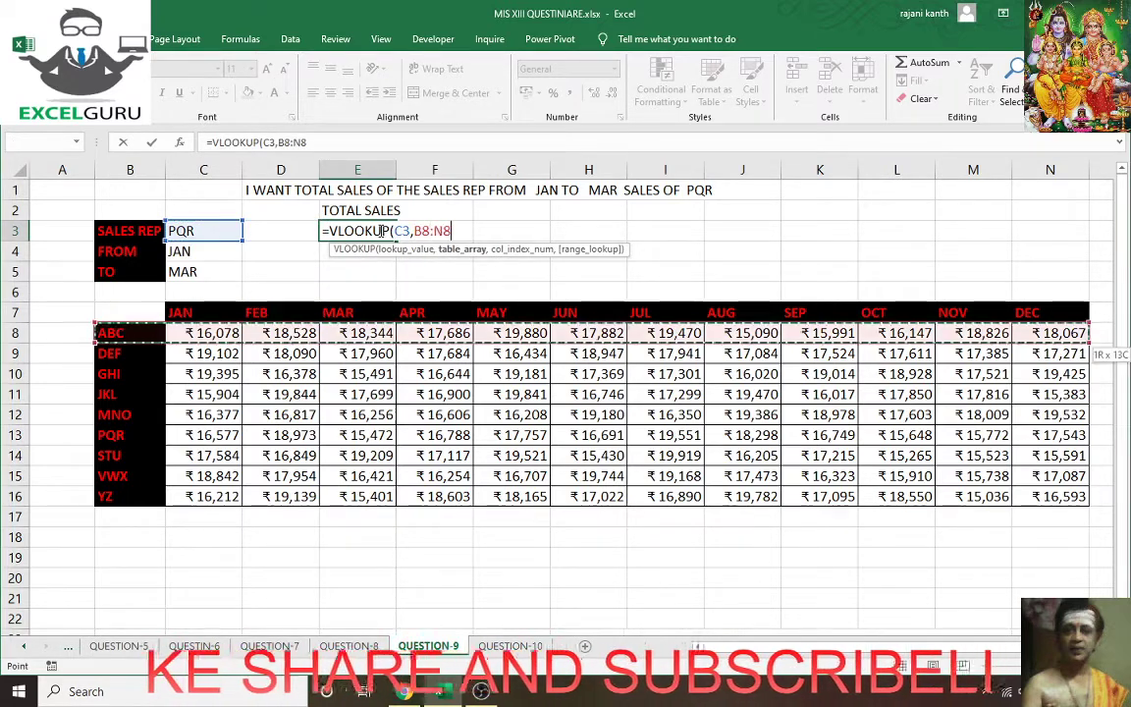
key("ctrl+shift+Down")
key("F4")
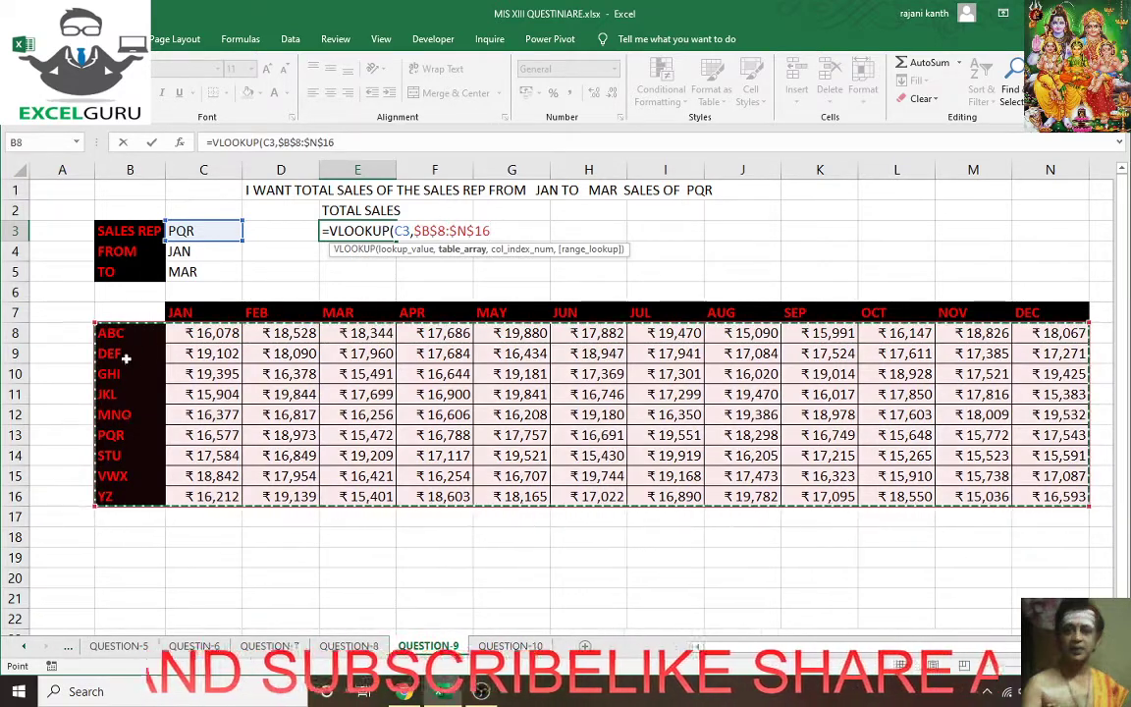
type(",2")
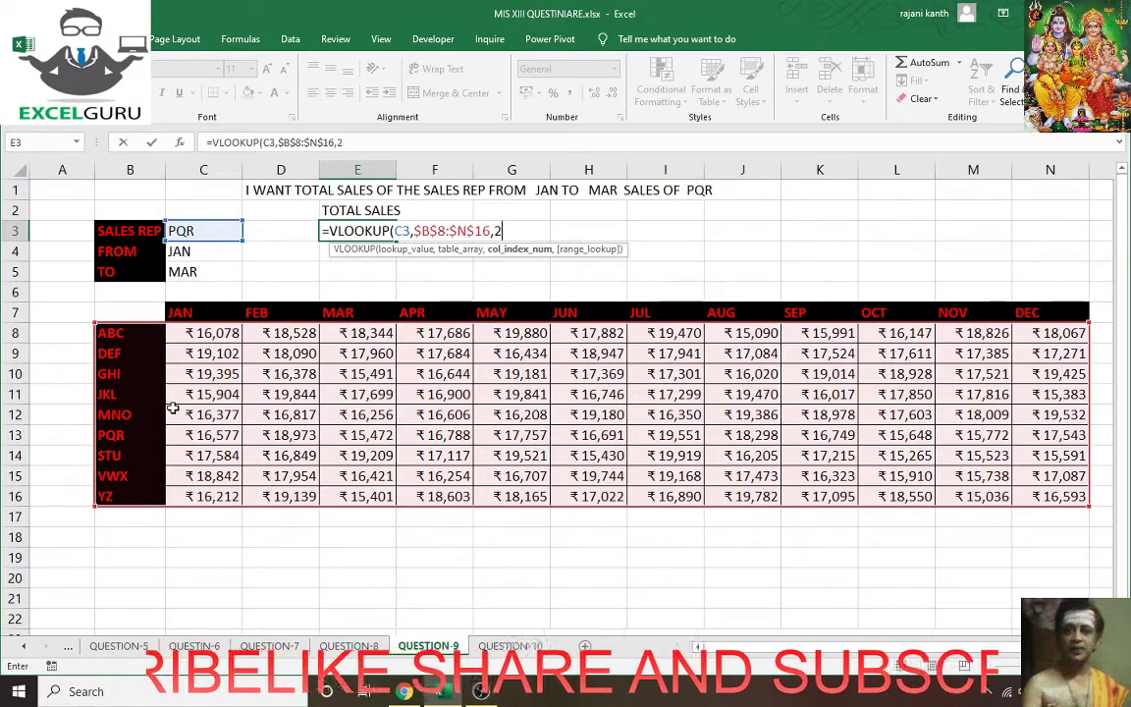
type(",0)")
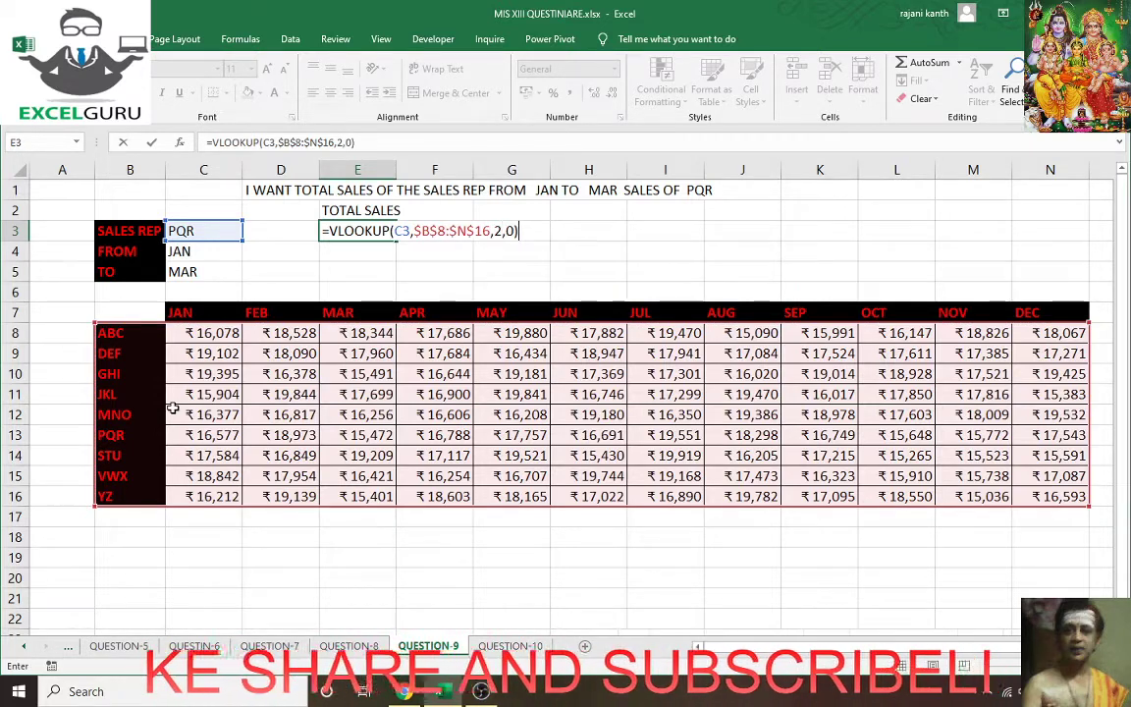
key("Return")
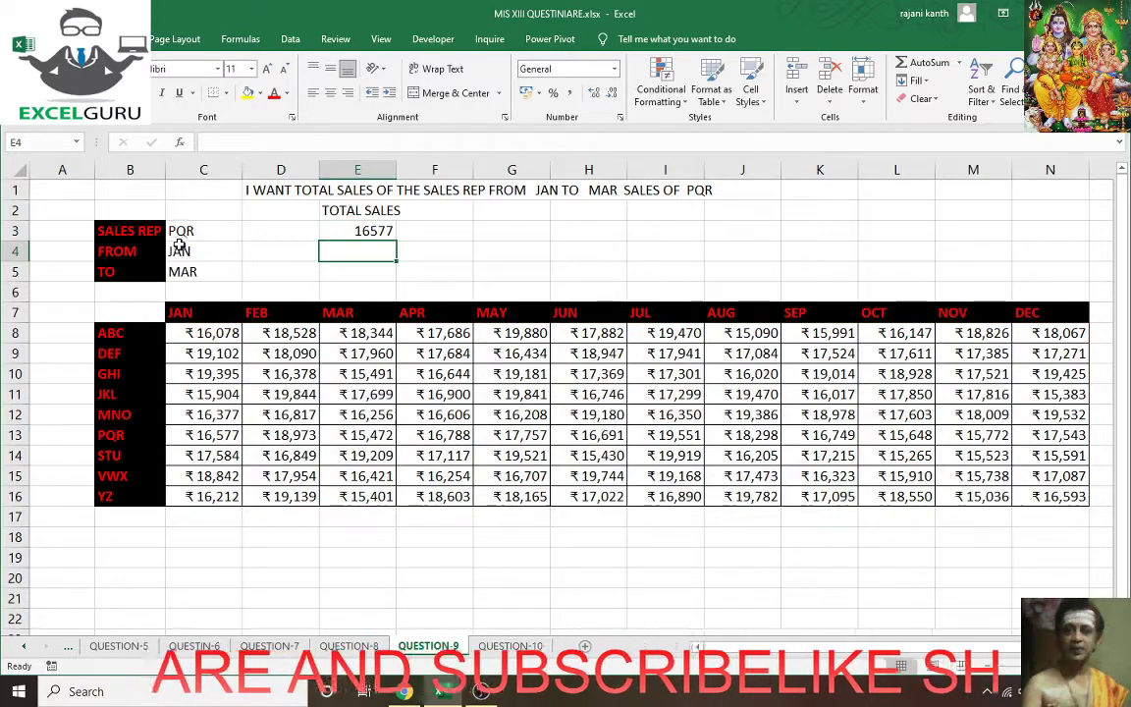
- Change the E3 lookup's column index from 2 to 5, returning 16788
mouse_move(108, 435)
left_mouse_down()
mouse_move(223, 438)
mouse_move(214, 432)
left_mouse_up()
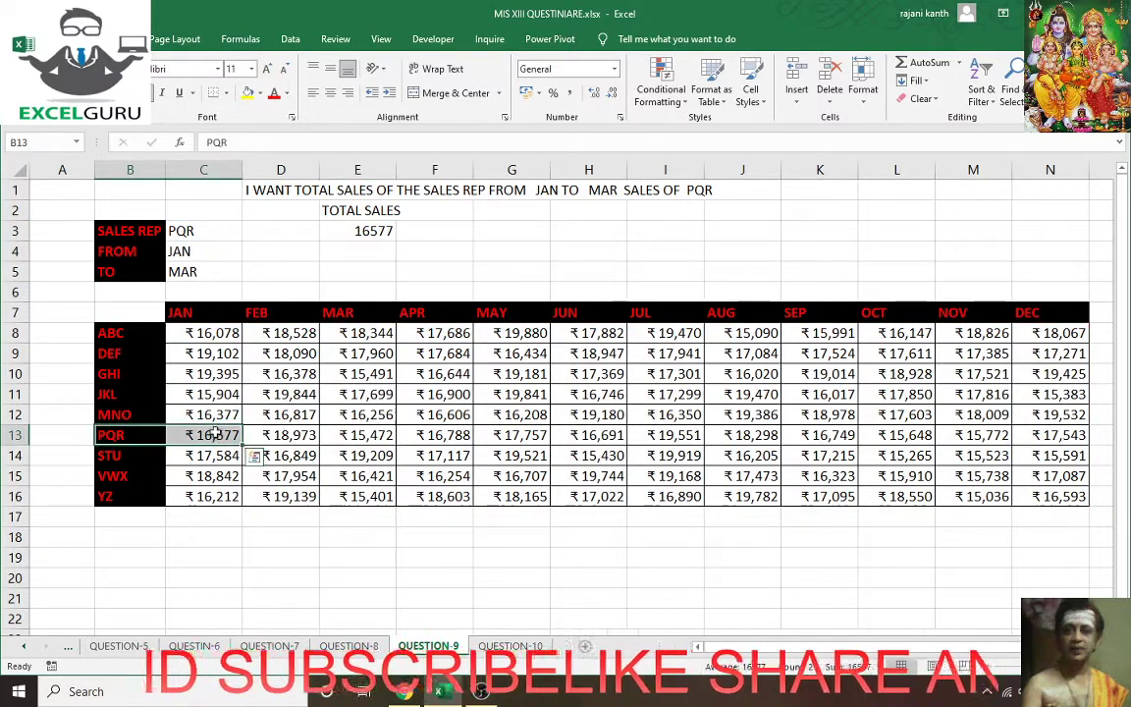
left_click(358, 231)
double_click(358, 231)
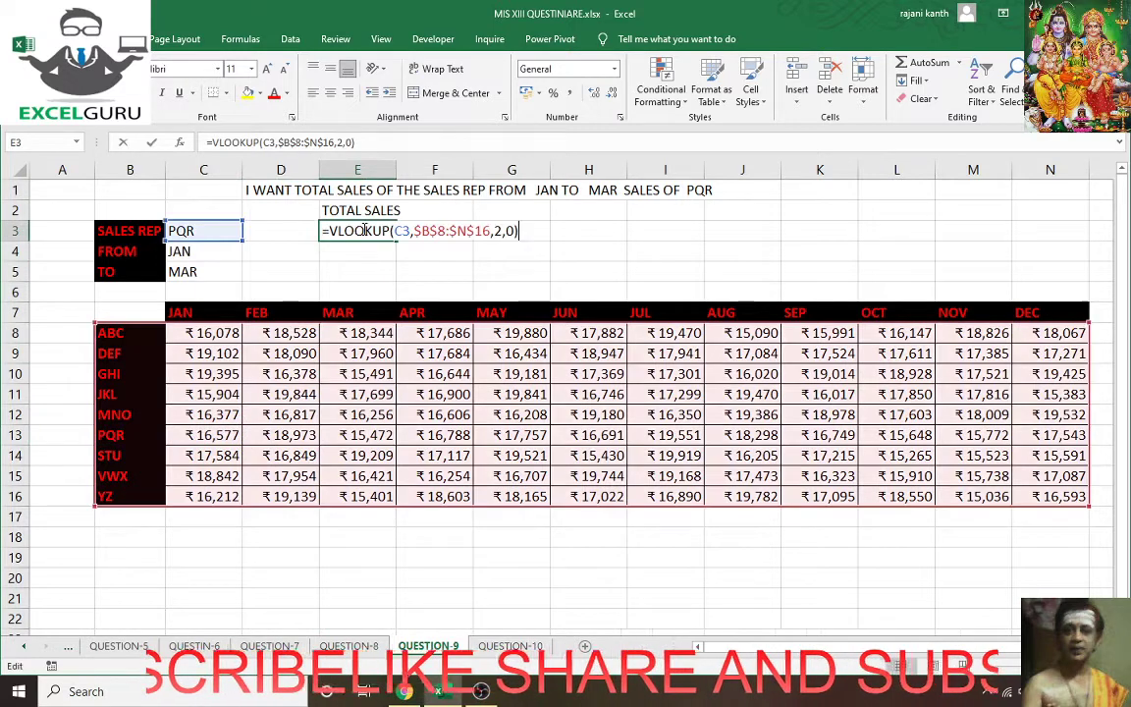
left_click(499, 230)
key("BackSpace")
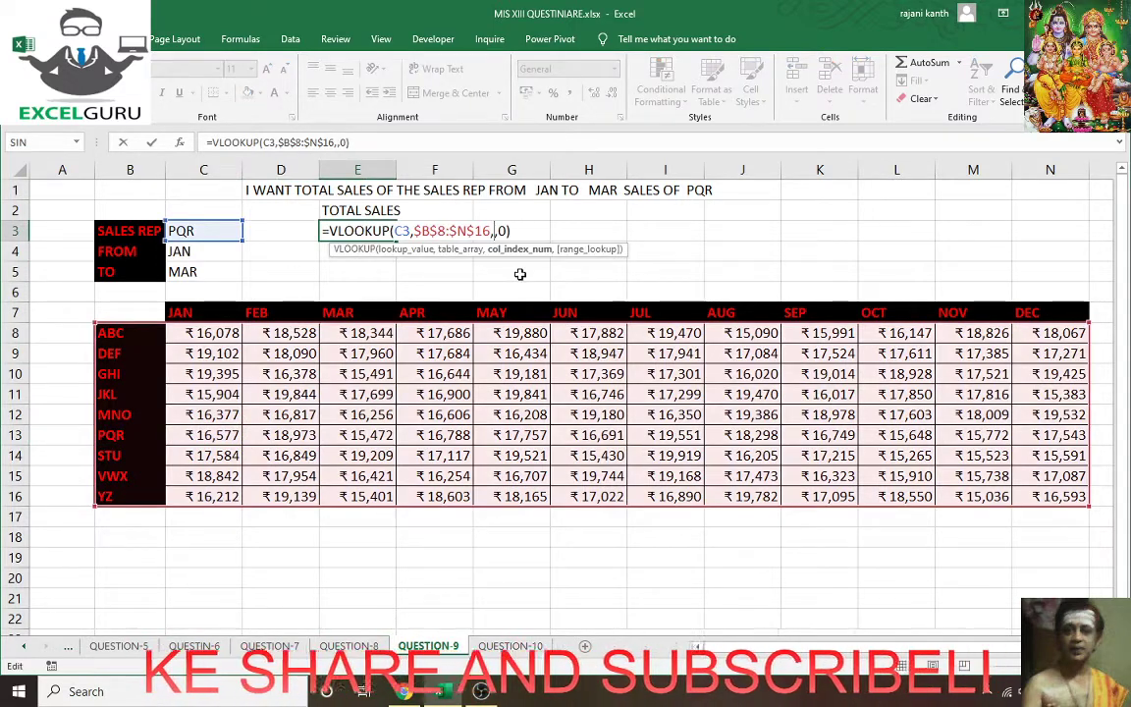
type("5")
key("Return")
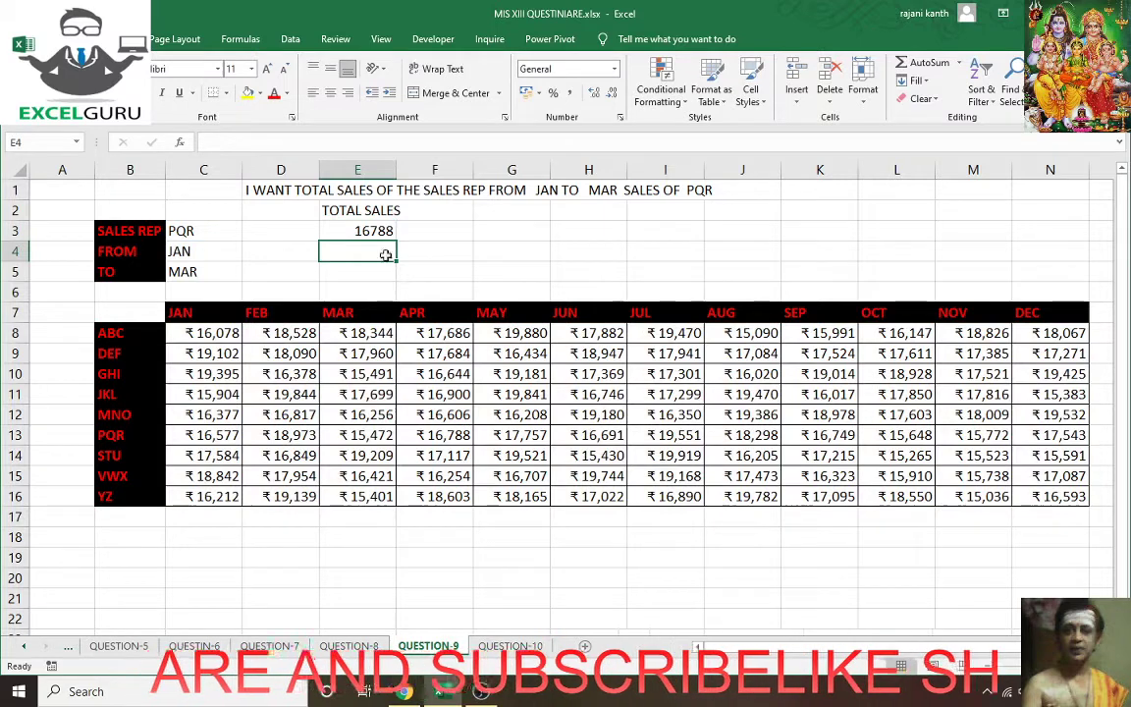
- Compare the E3 result against PQR's JAN, FEB and MAR sales values in the table
left_click(367, 230)
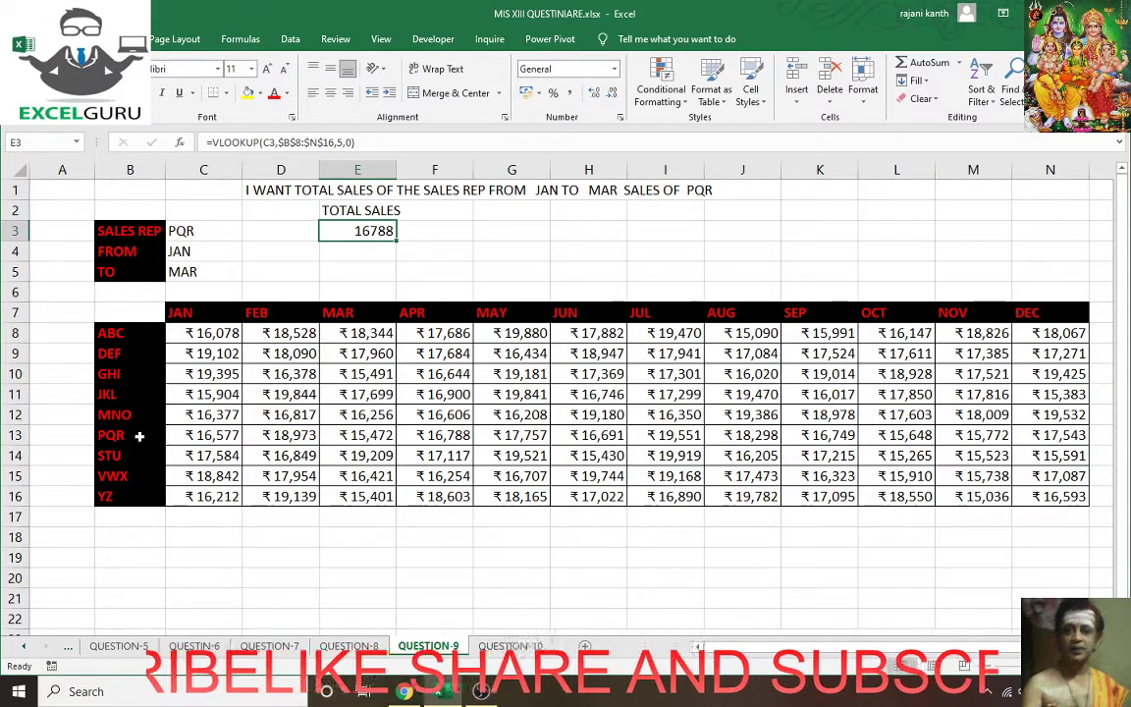
left_click(211, 435)
left_click(290, 435)
left_click(363, 435)
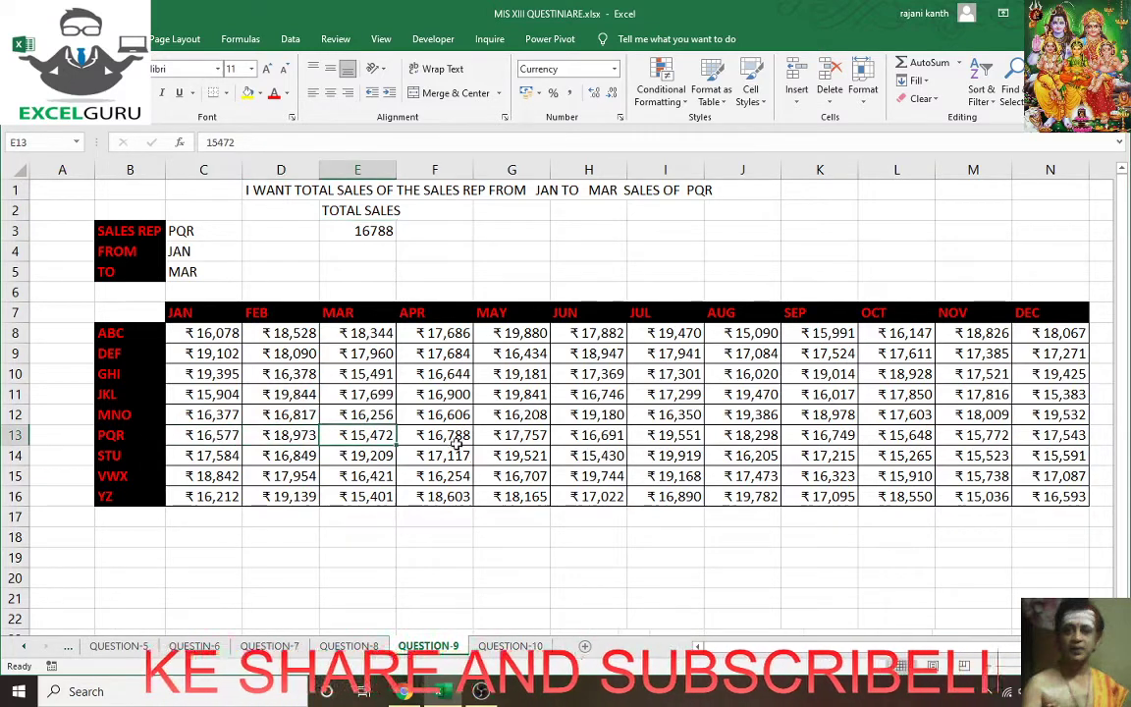
left_click(349, 236)
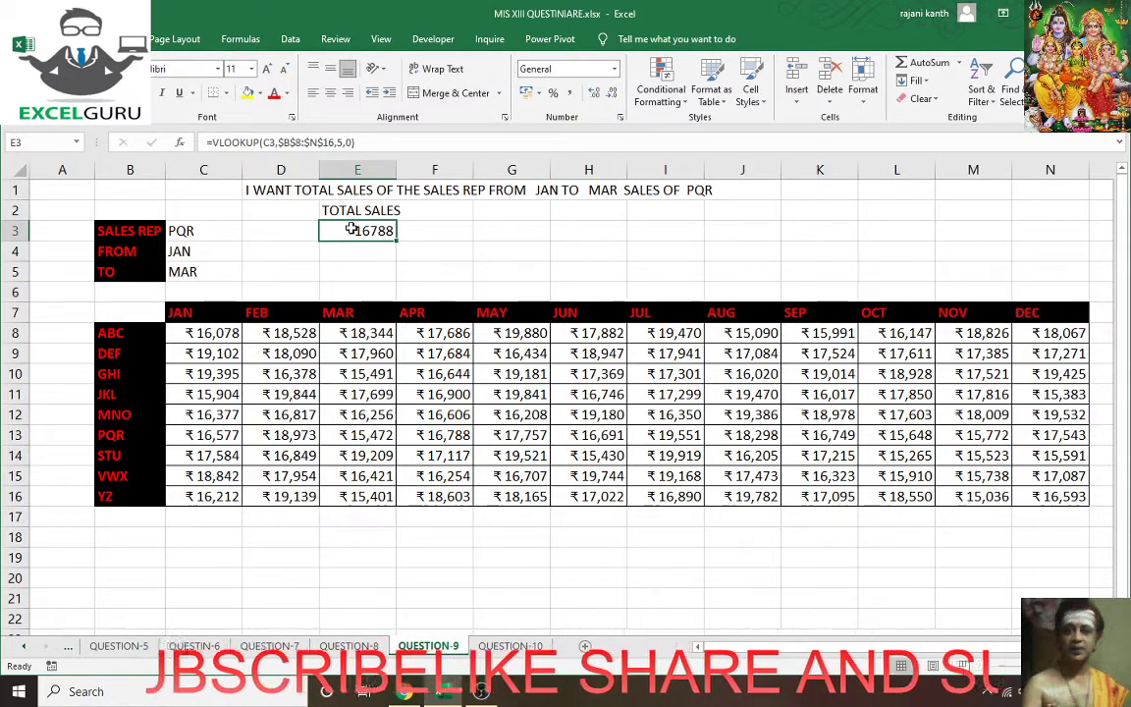
- Edit E3 to =VLOOKUP(C3,$B$8:$N$16,{2,3,4},0)
key("F2")
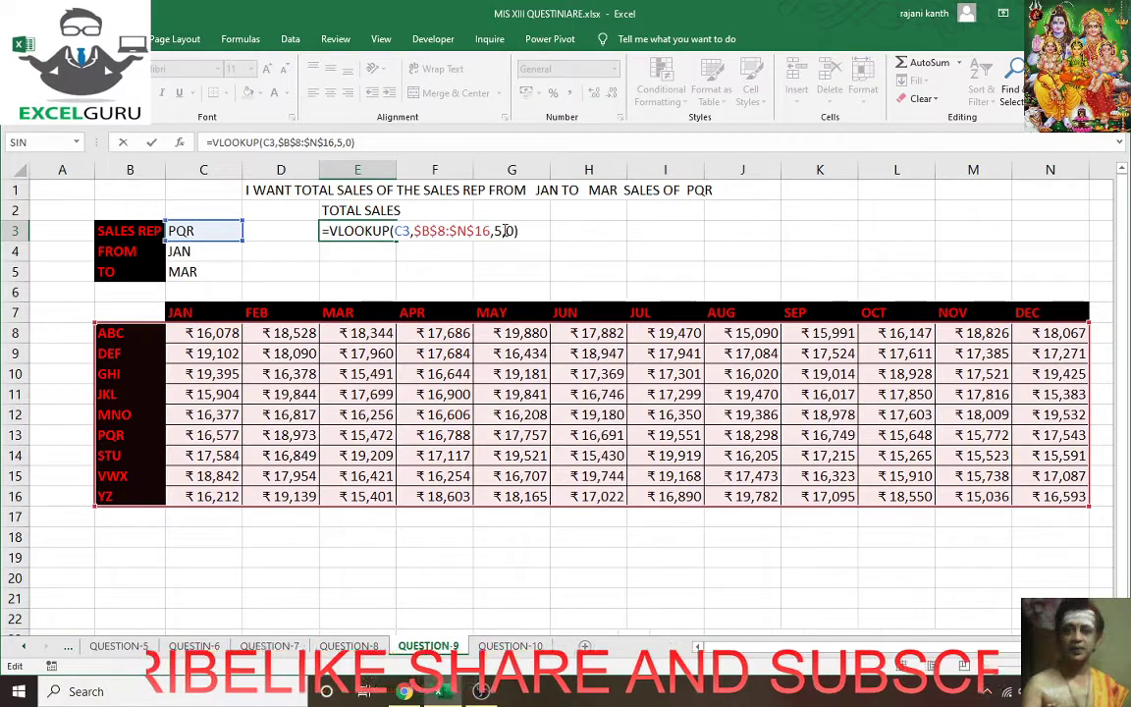
left_click(500, 229)
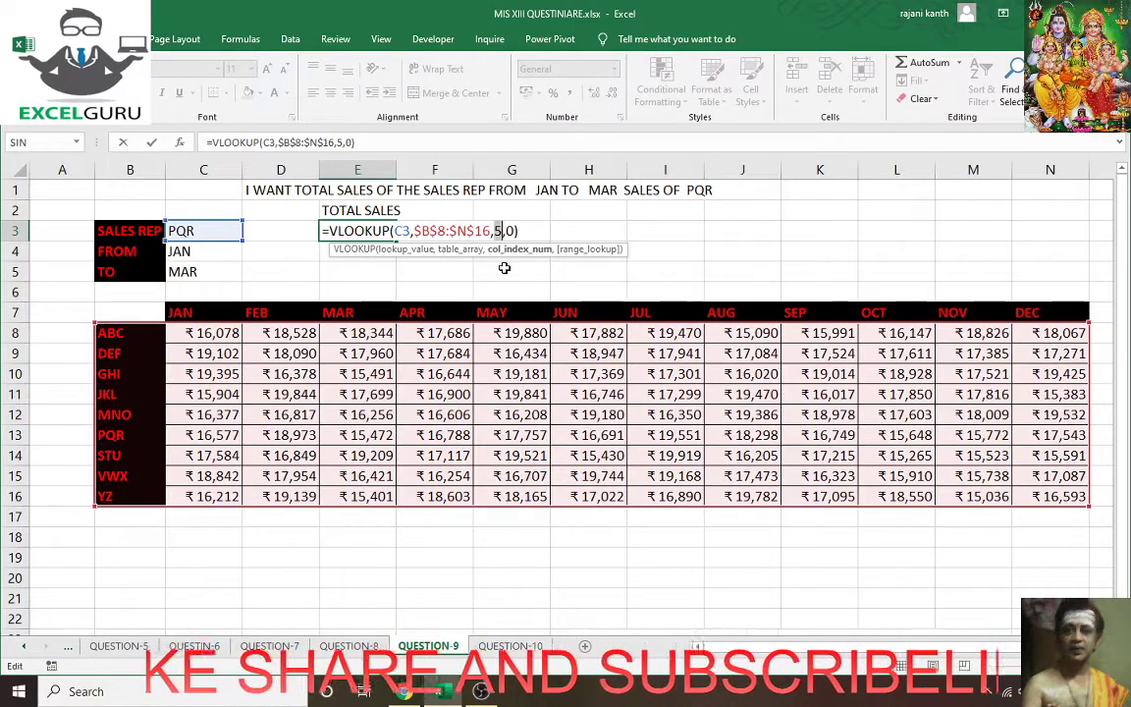
key("BackSpace")
type("{")
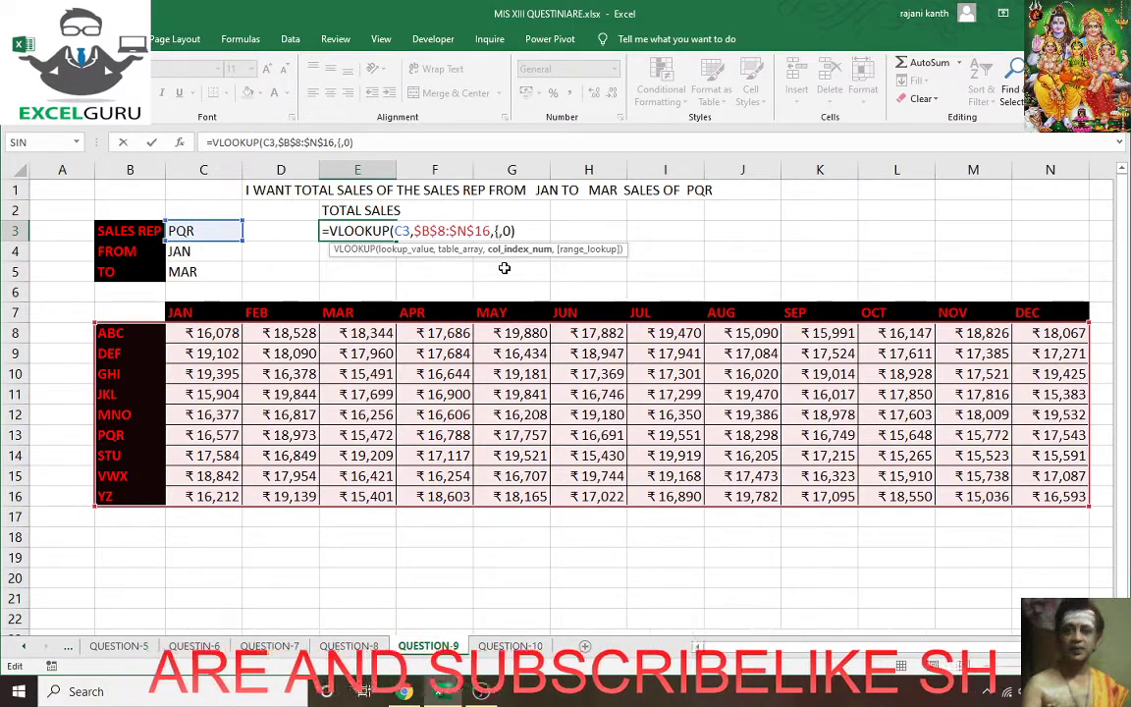
type("2,")
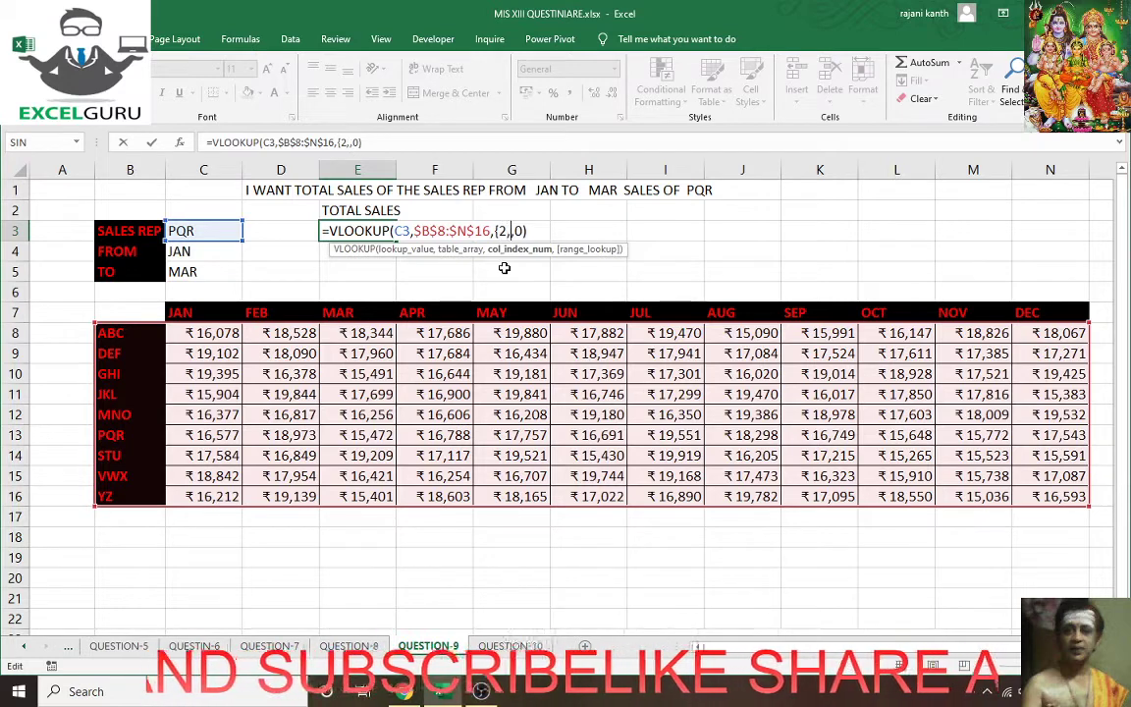
type("3")
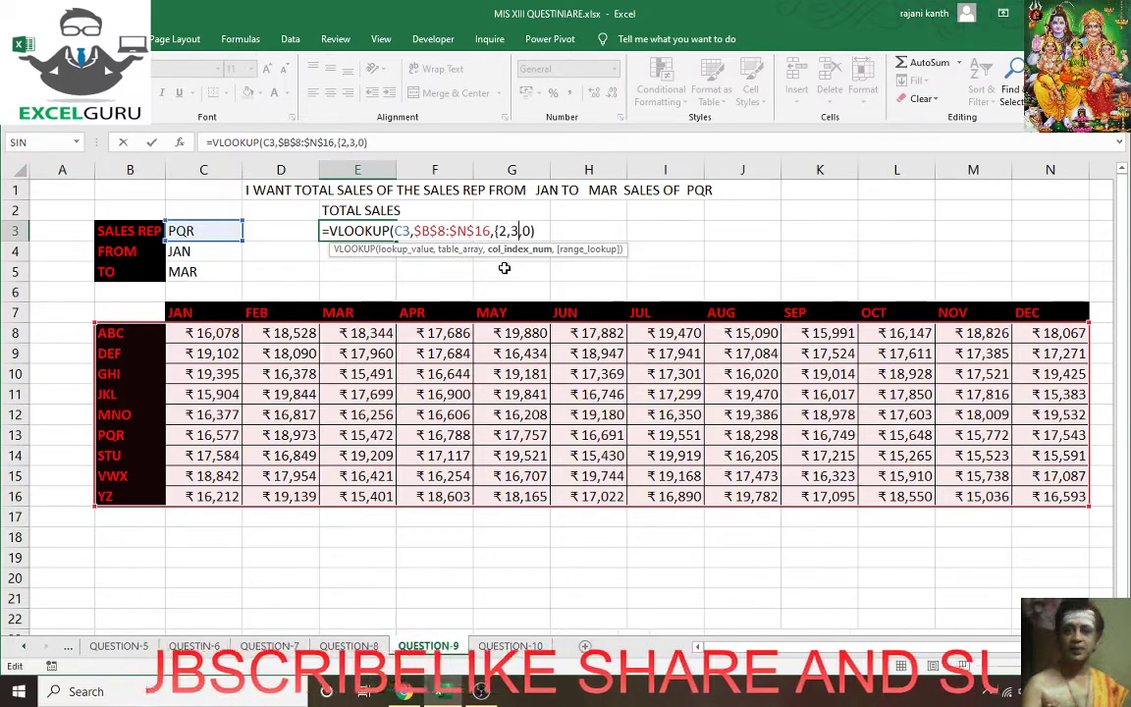
type(",")
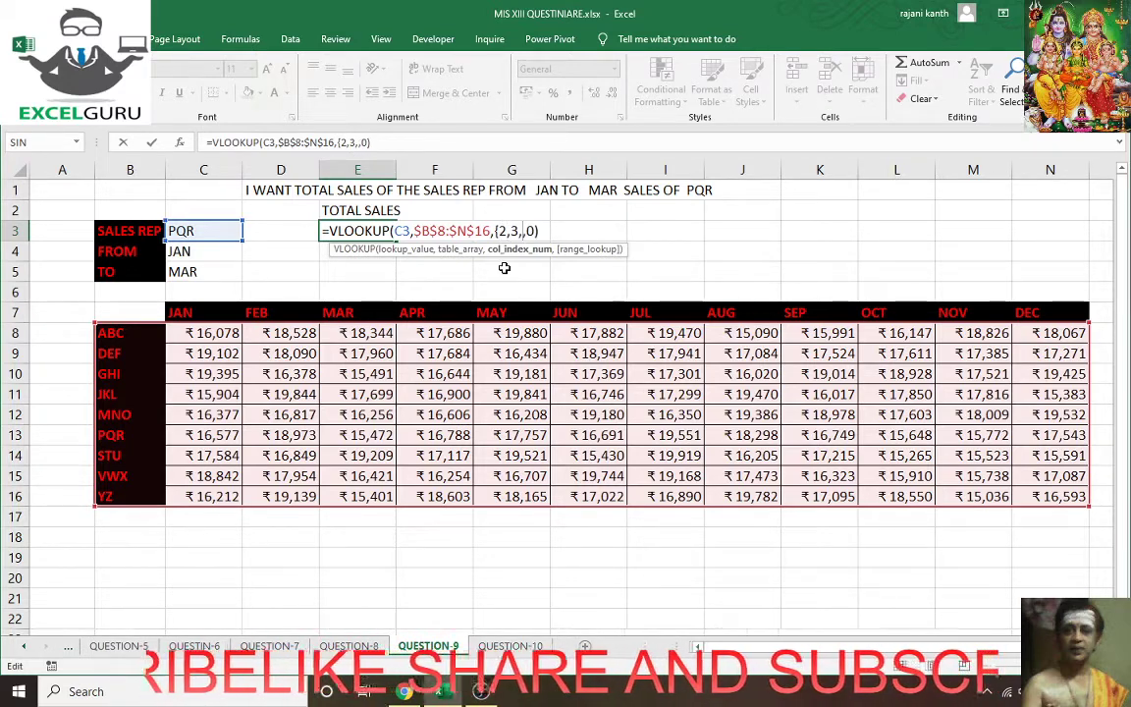
type("4")
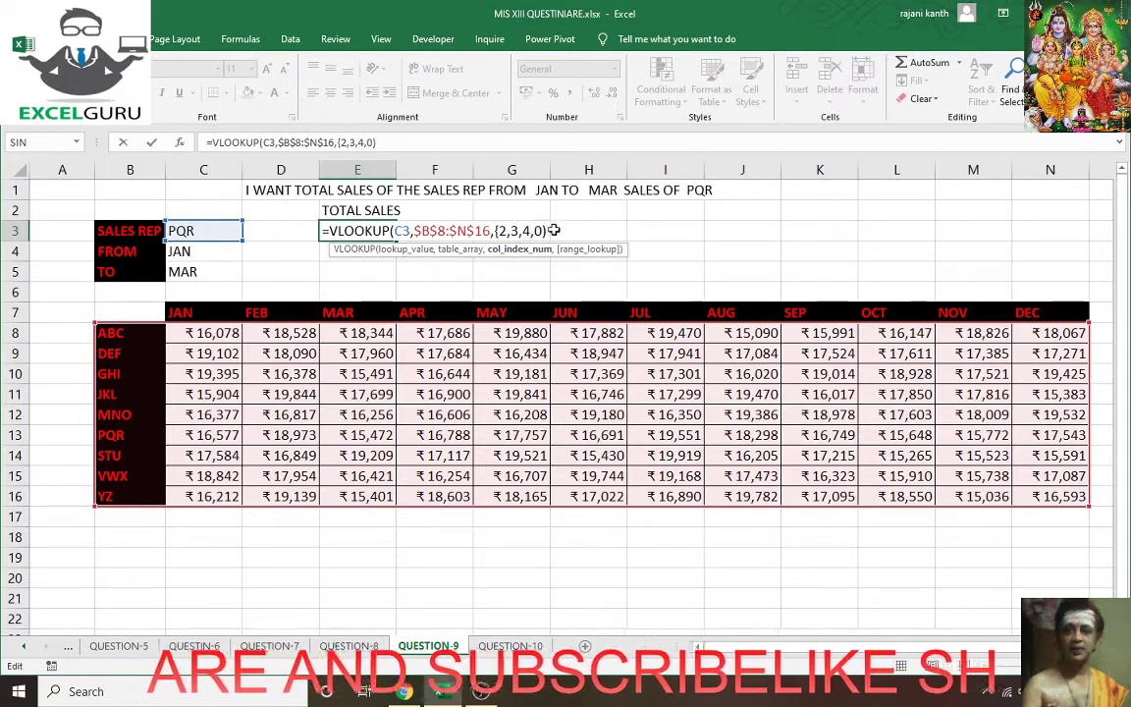
key("Left")
key("Left")
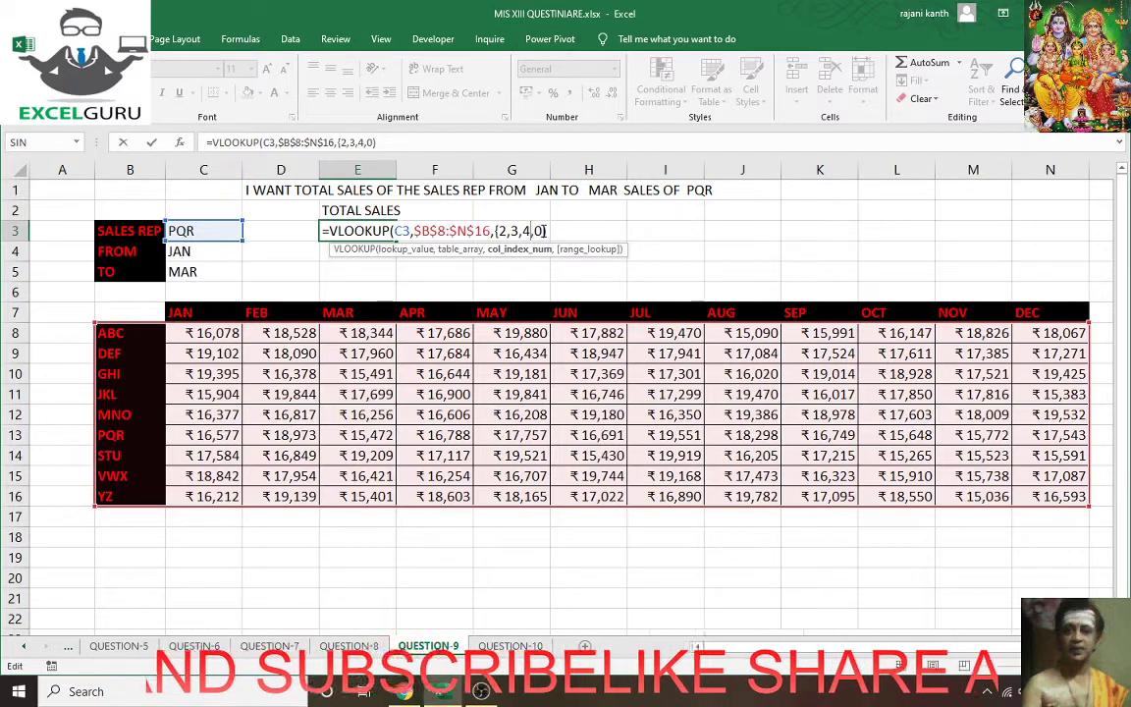
type("}")
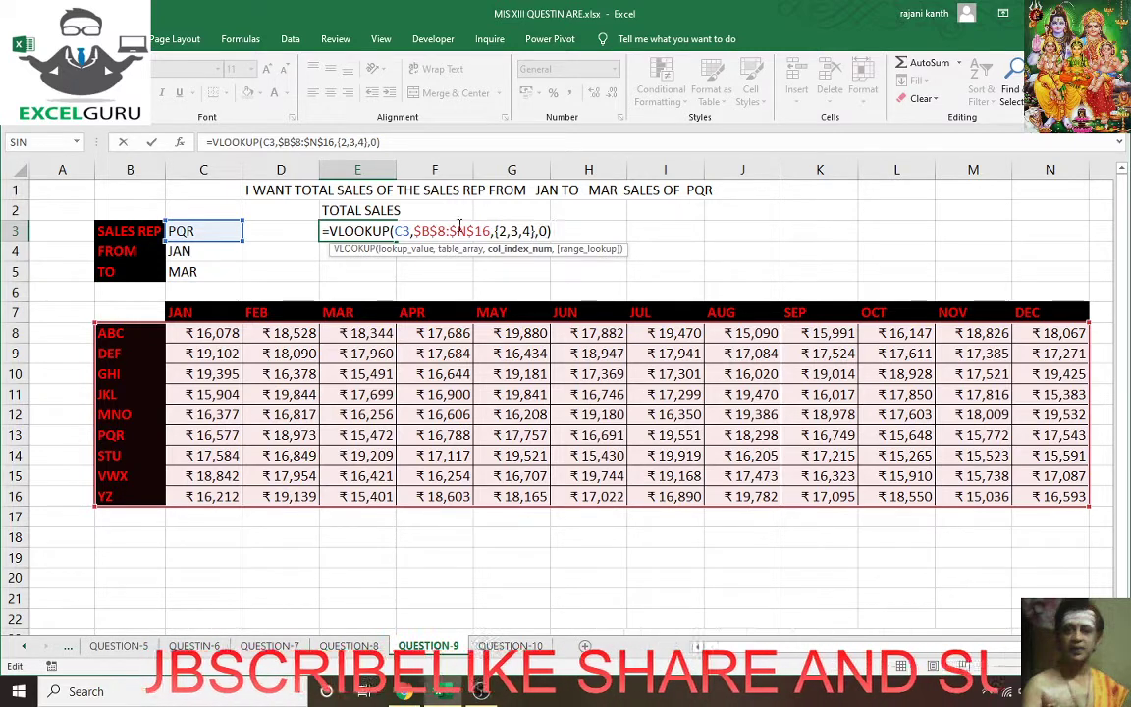
- Preview the formula's evaluated array 16577, 18973, 15472 with F9, then restore it
left_click_drag(551, 231, 277, 228)
key("F9")
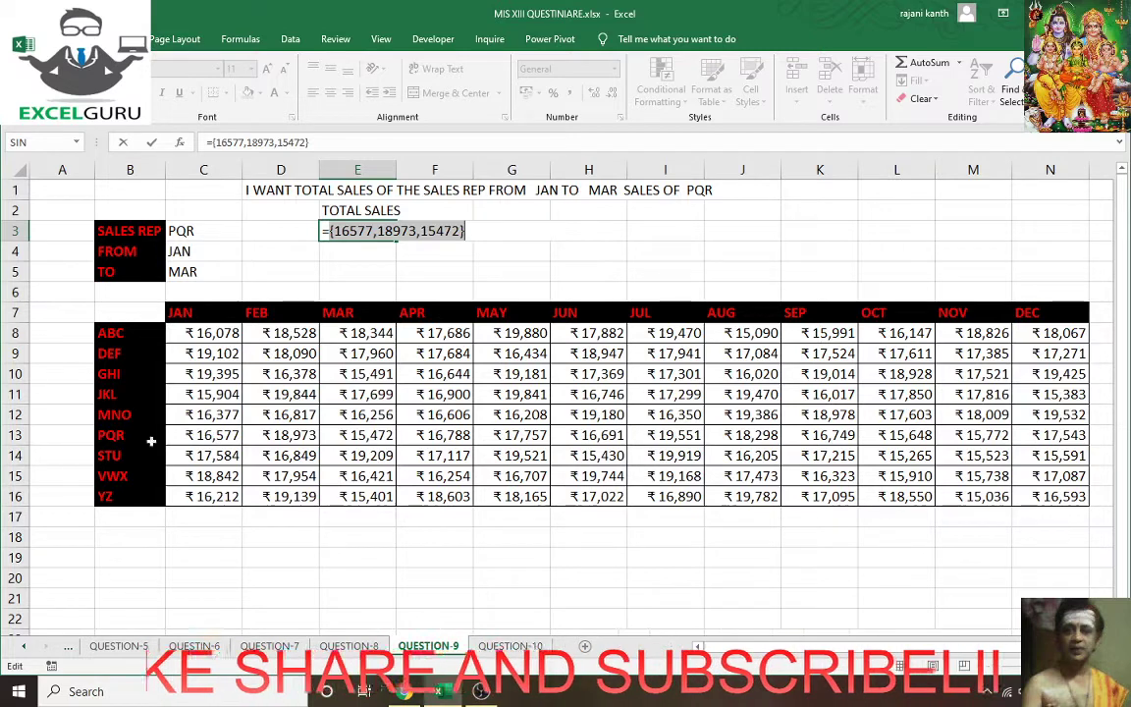
key("ctrl+z")
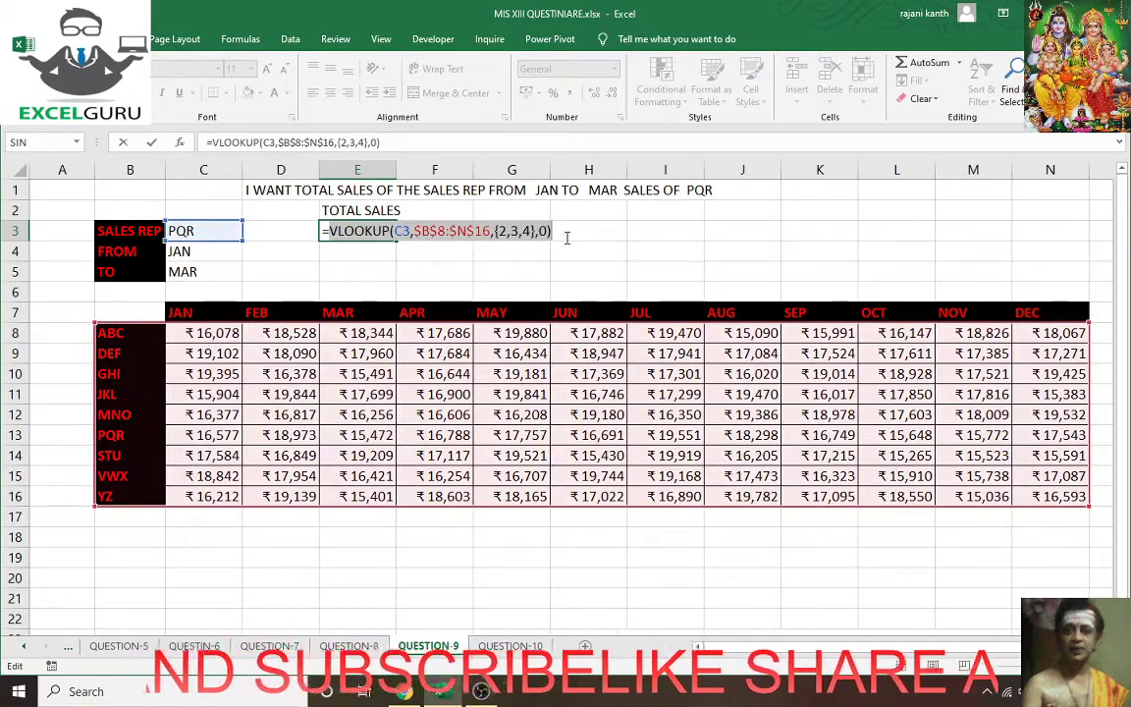
left_click(327, 231)
type("UMPR")
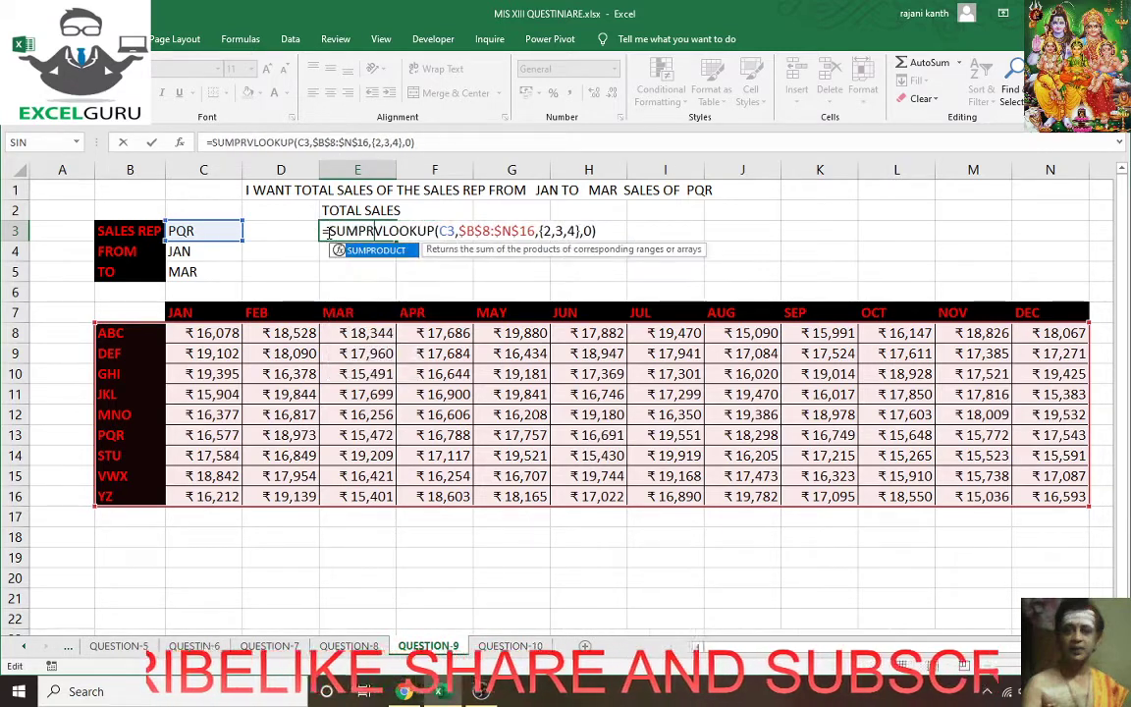
key("Tab")
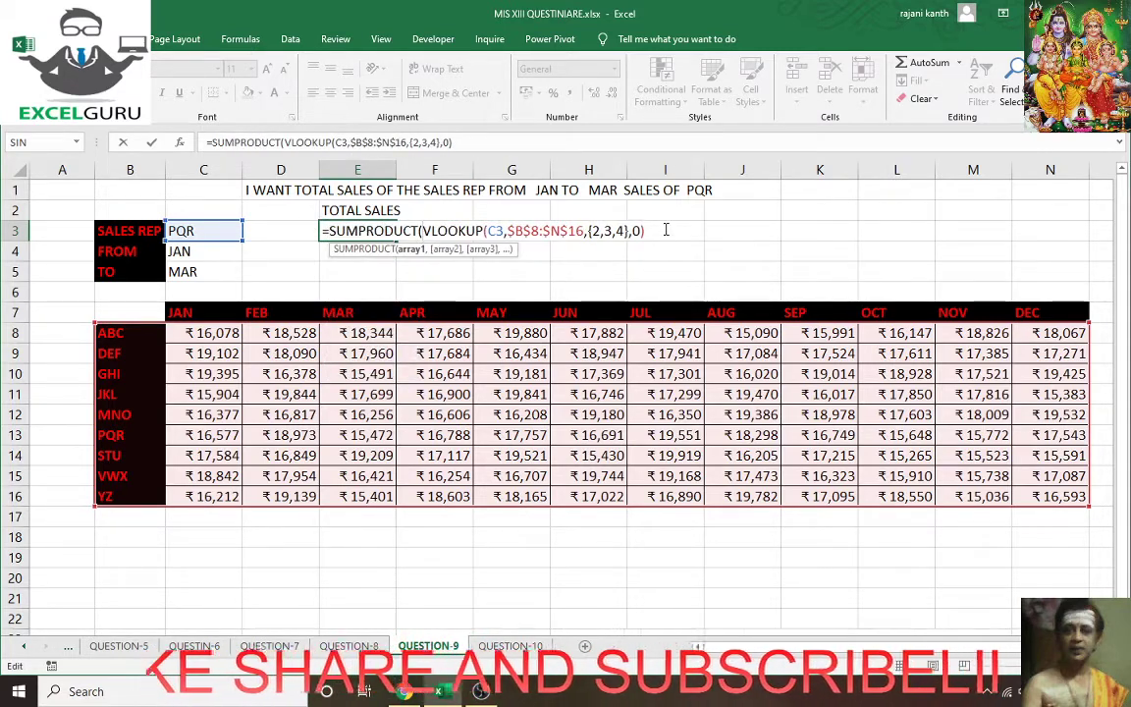
left_click(665, 229)
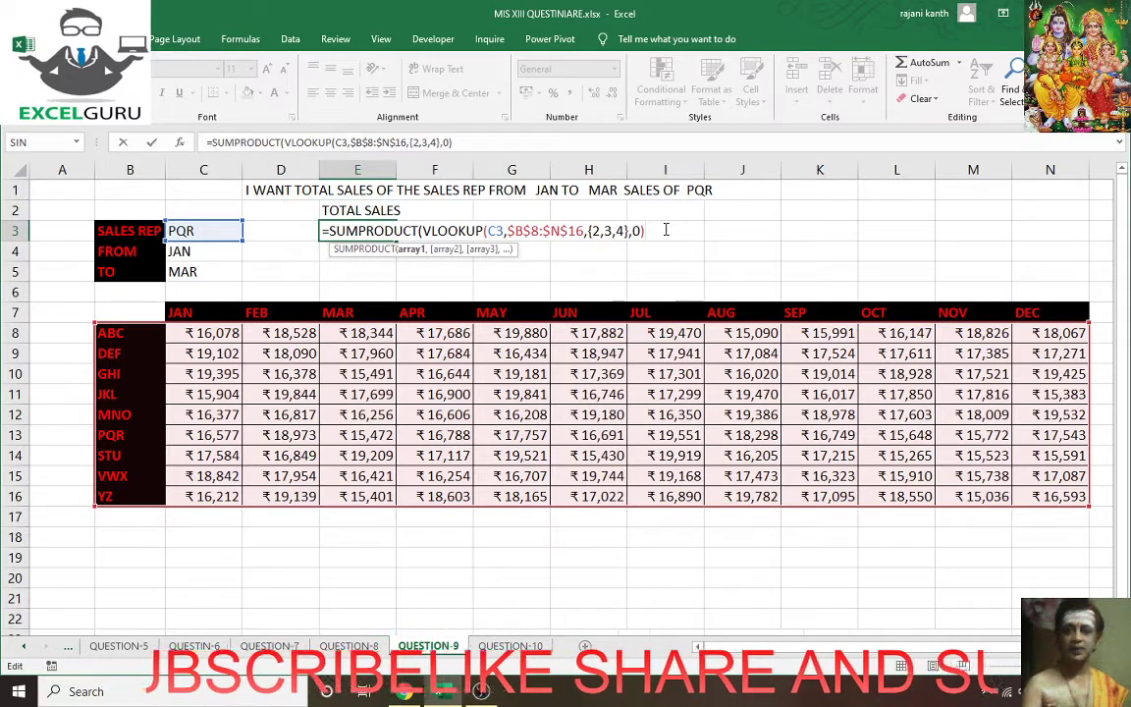
type(")")
key("ctrl+Return")
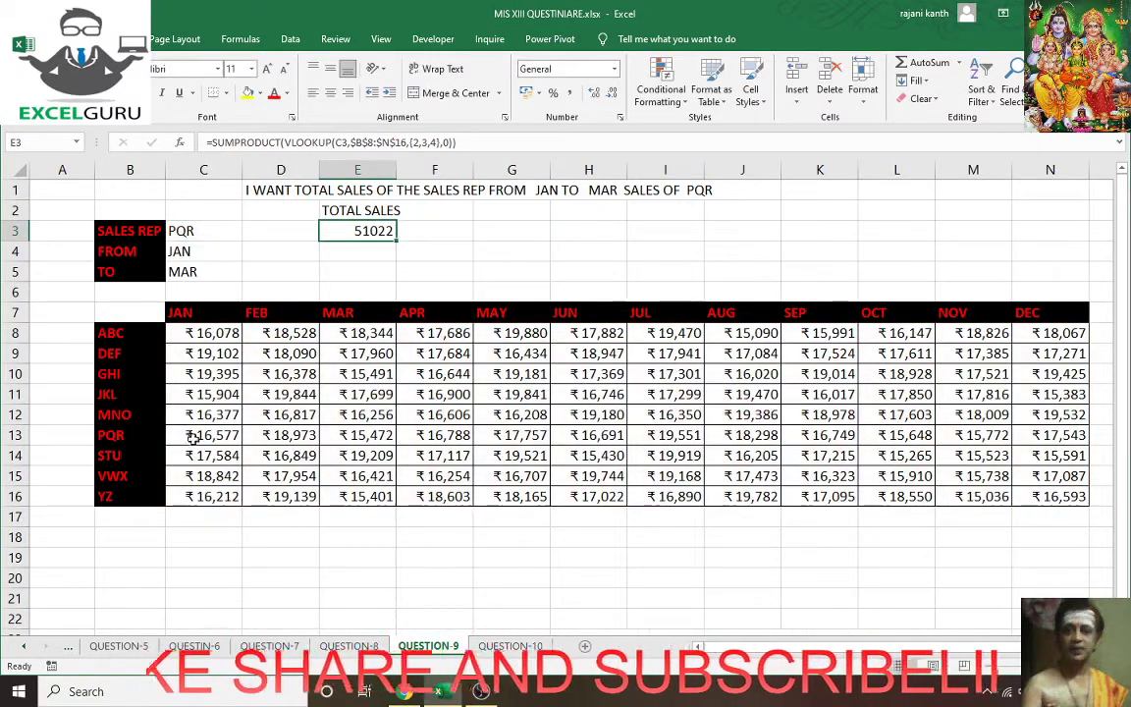
left_click_drag(197, 436, 363, 434)
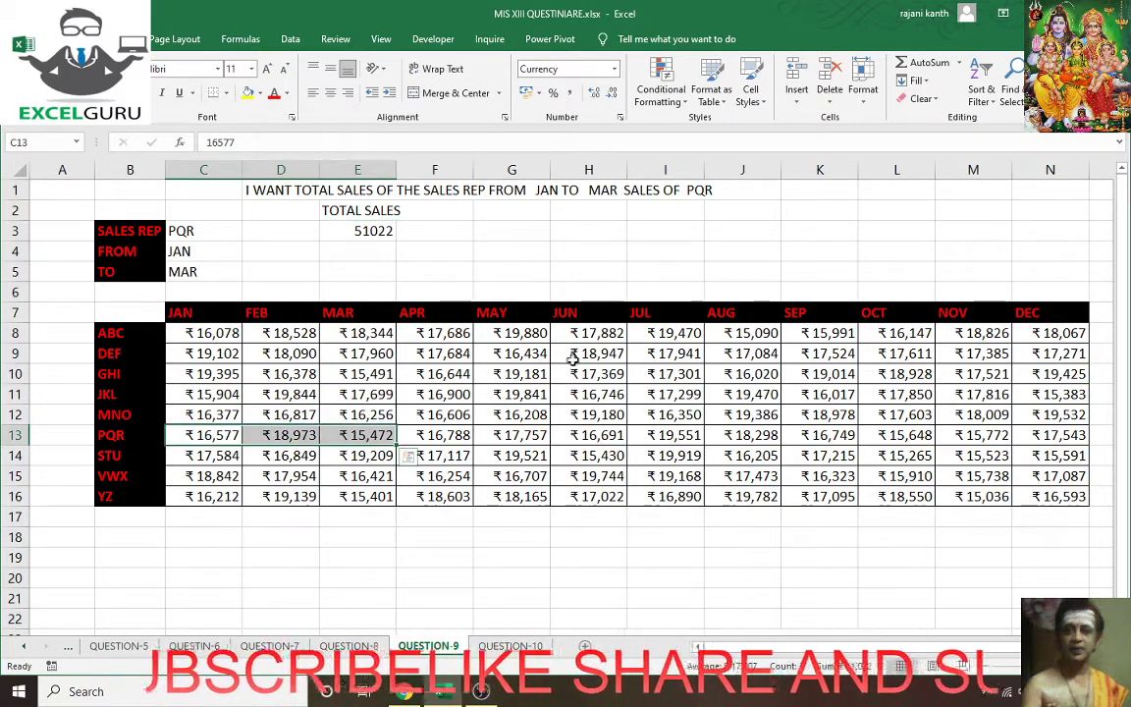
left_click(363, 231)
left_click(491, 246)
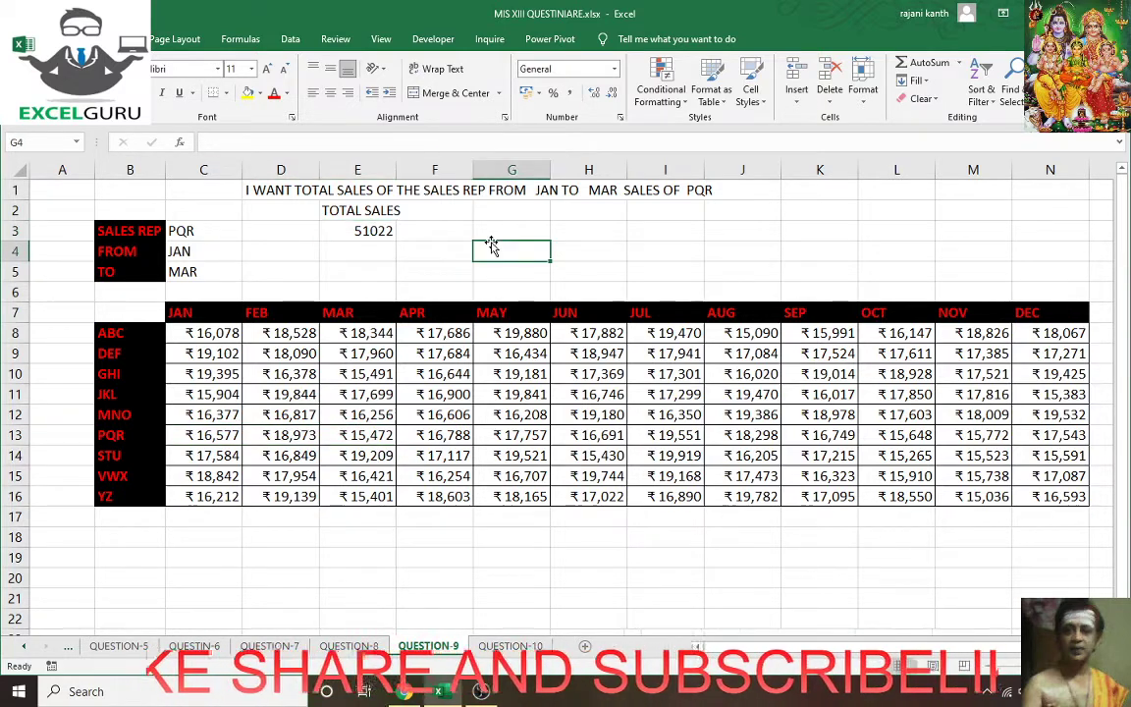
- Type =MATCH(C4,C7:N7,0) in G4, matching the FROM month against the month headers
type("=")
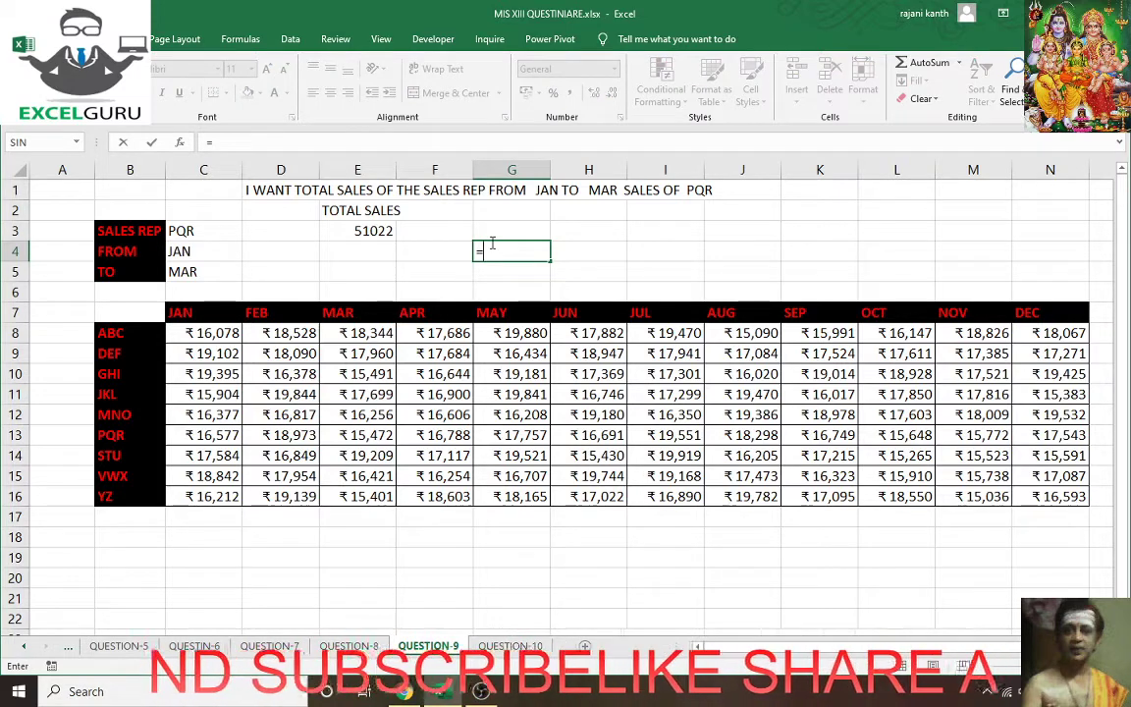
type("MATC")
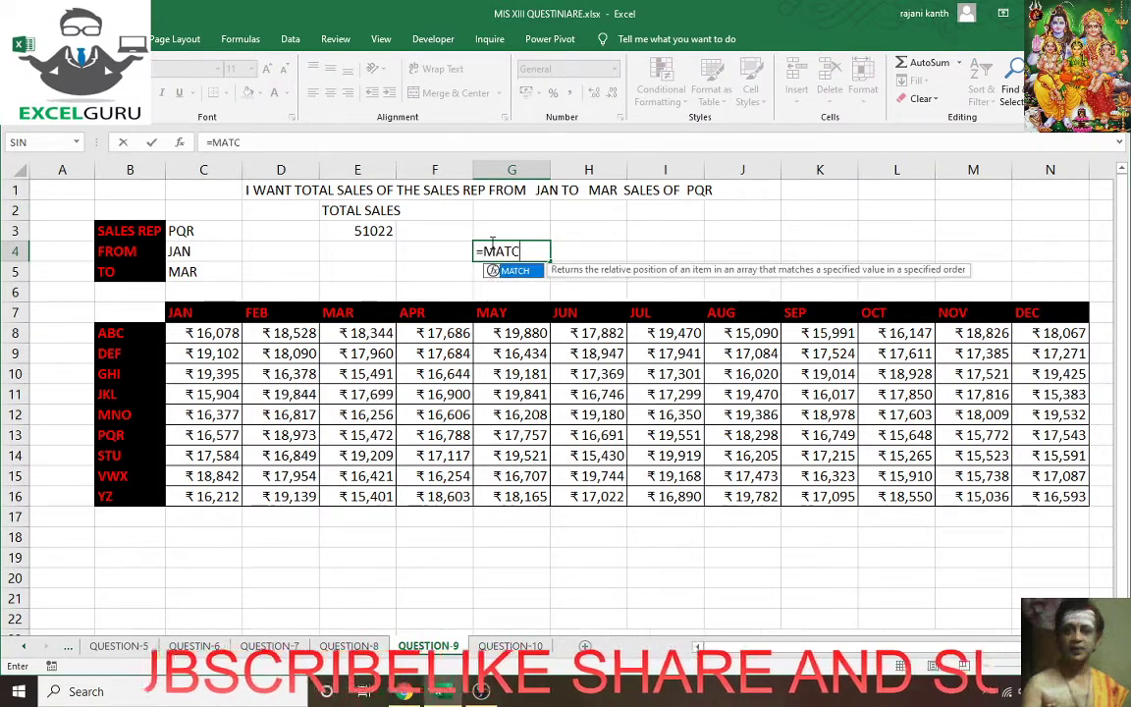
type("H(")
key("Down")
key("Down")
key("Down")
key("Left")
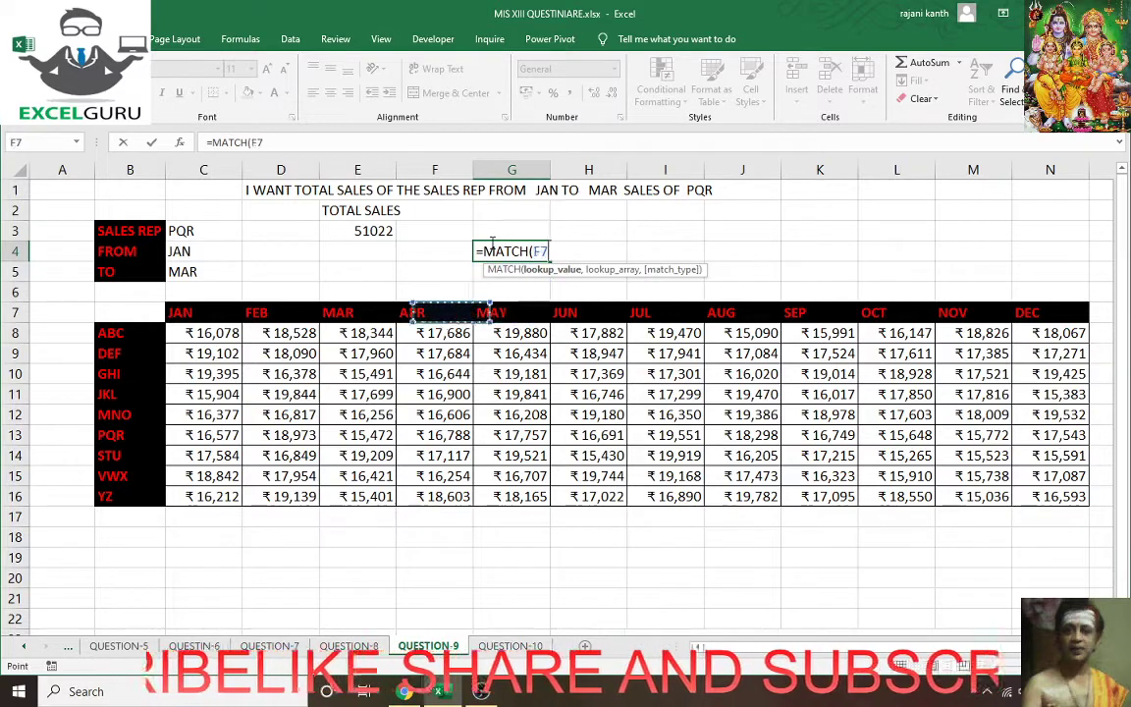
key("Left")
key("Left")
key("Left")
key("Left")
key("Right")
key("Up")
key("Up")
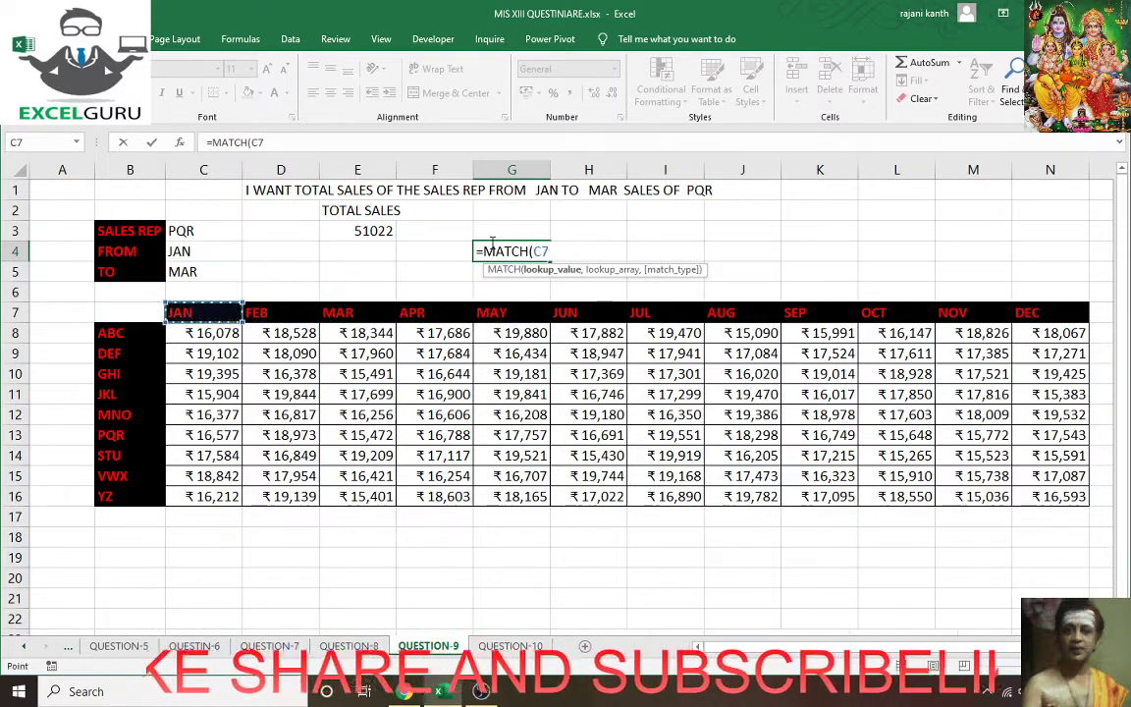
key("Up")
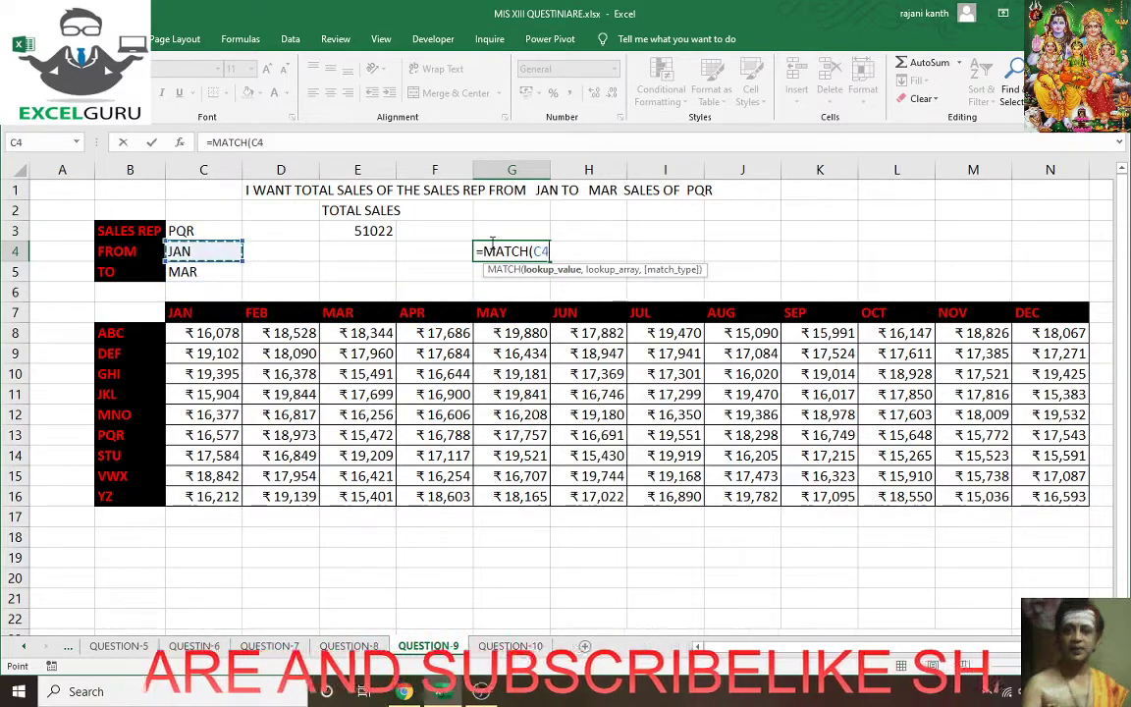
type(",")
key("Down")
key("Down")
key("Down")
key("Left")
key("Left")
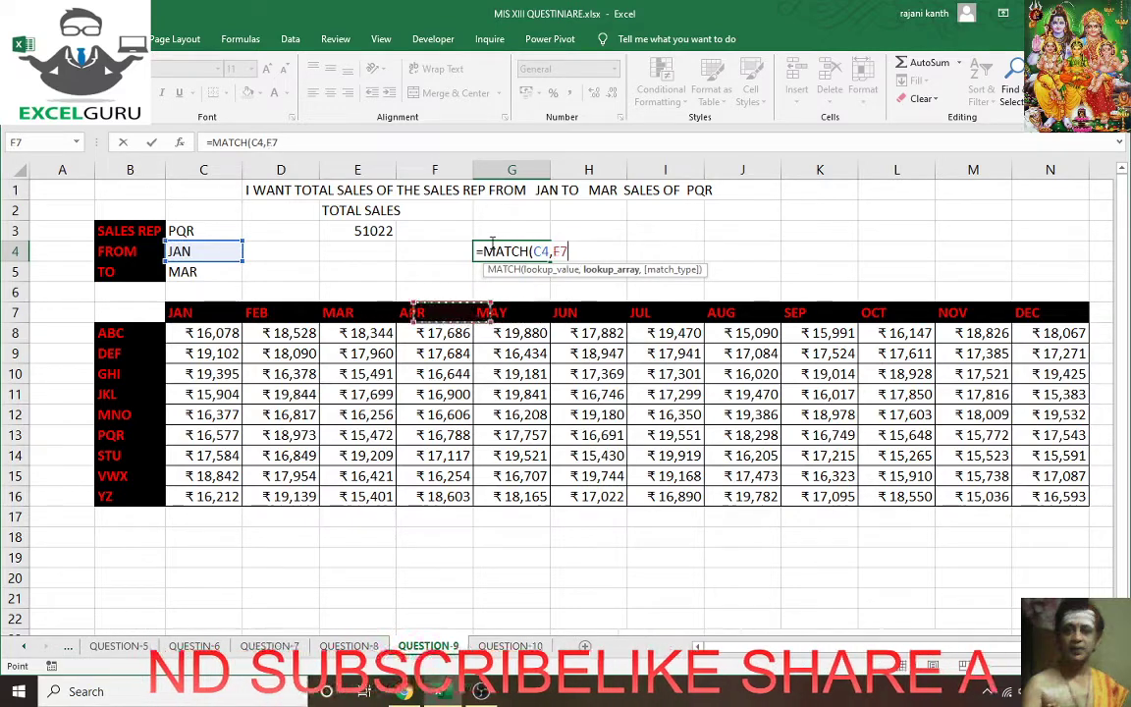
key("Left")
key("Left")
key("ctrl+shift+Right")
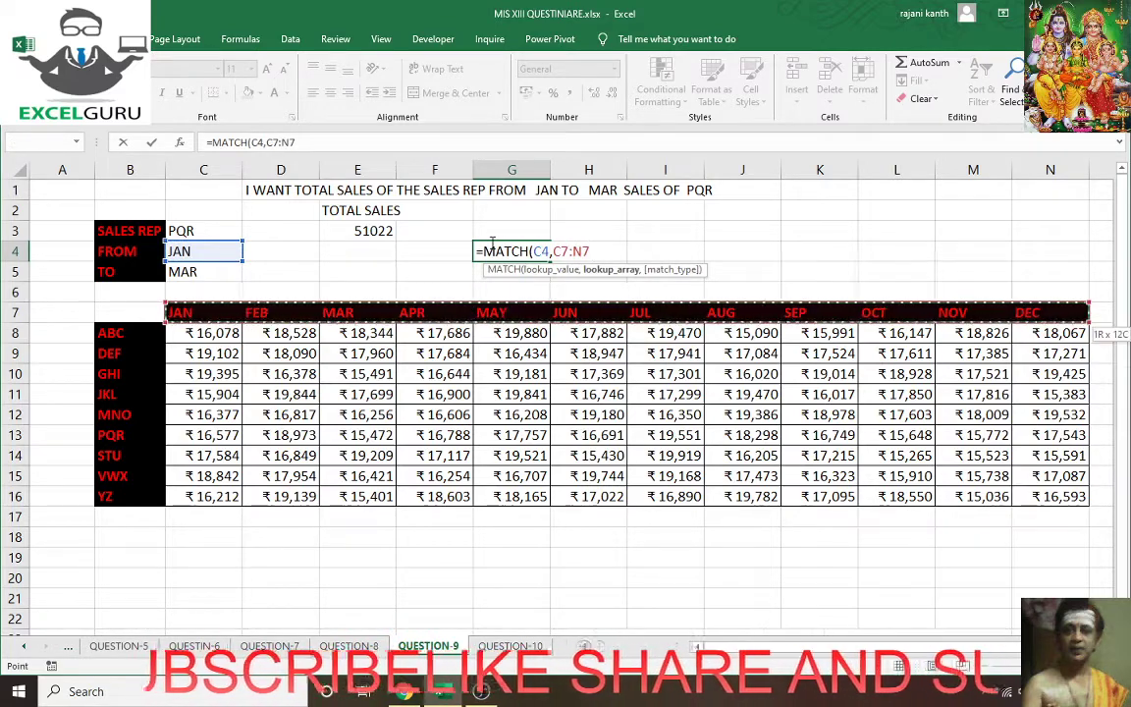
type(",0")
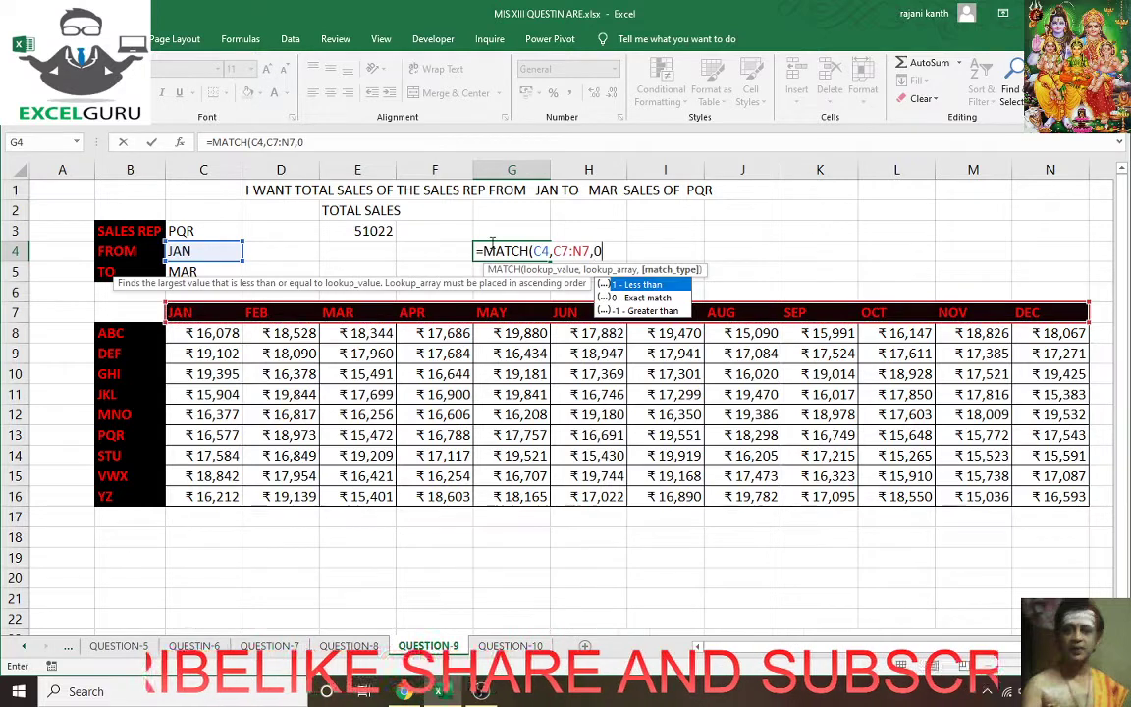
type(")")
- Preview the MATCH result with F9, restore it, and commit it so G4 returns 1
key("F9")
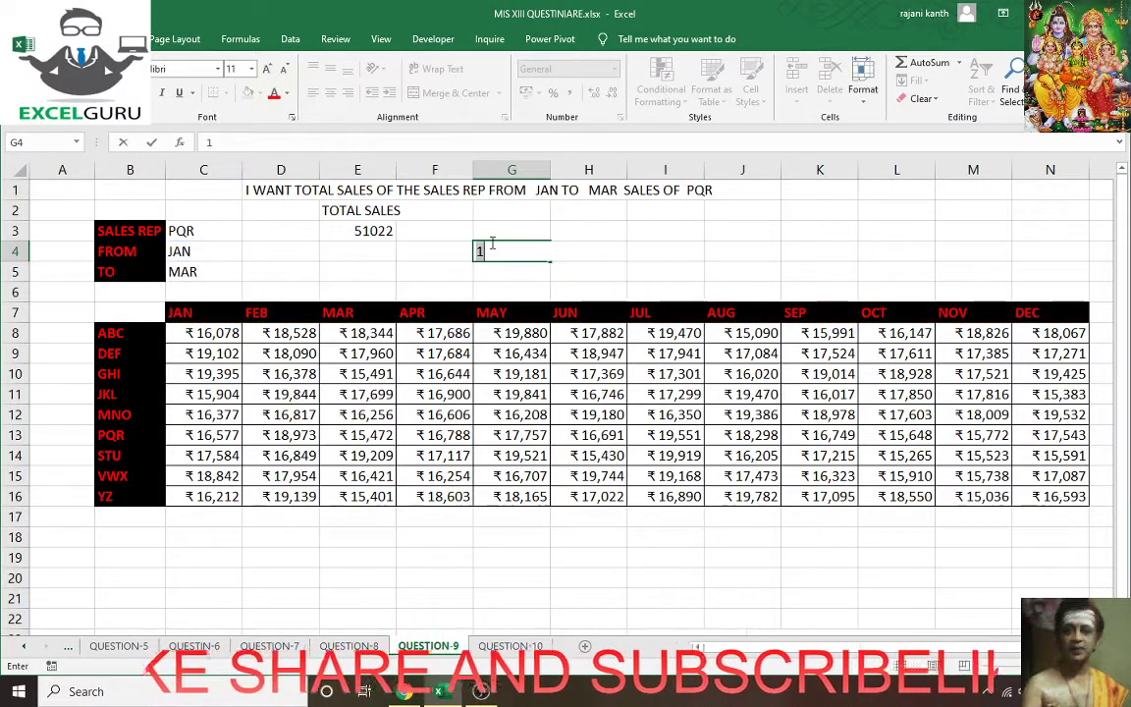
key("ctrl+z")
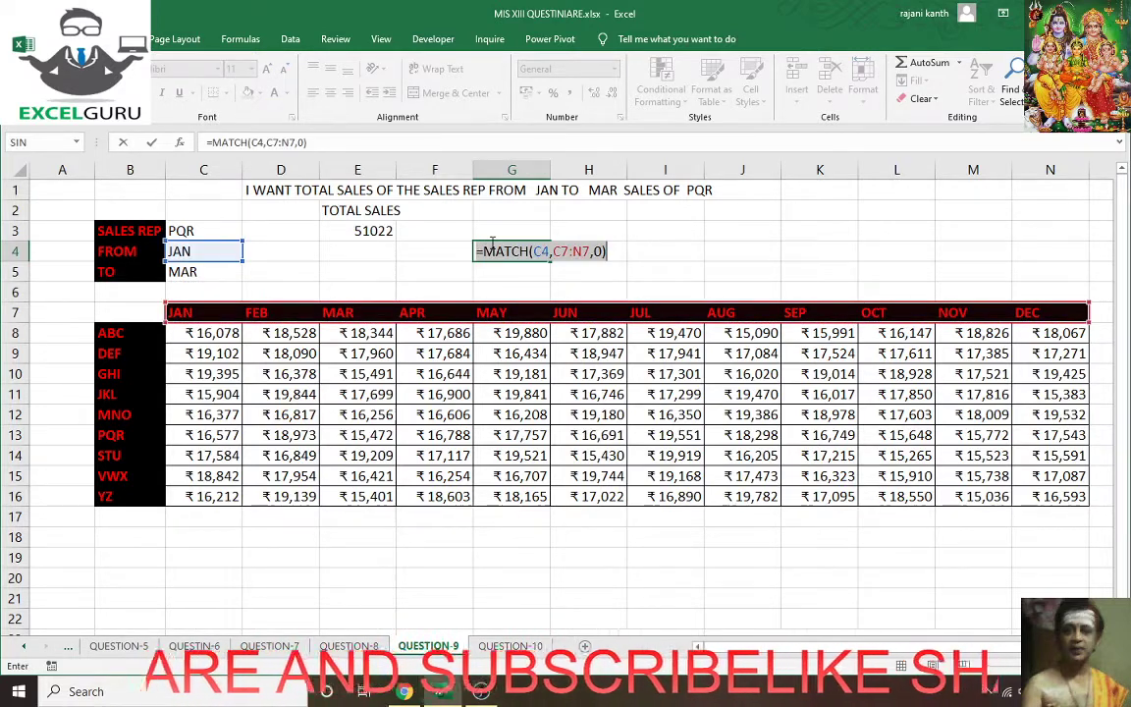
key("ctrl+Return")
left_click(177, 253)
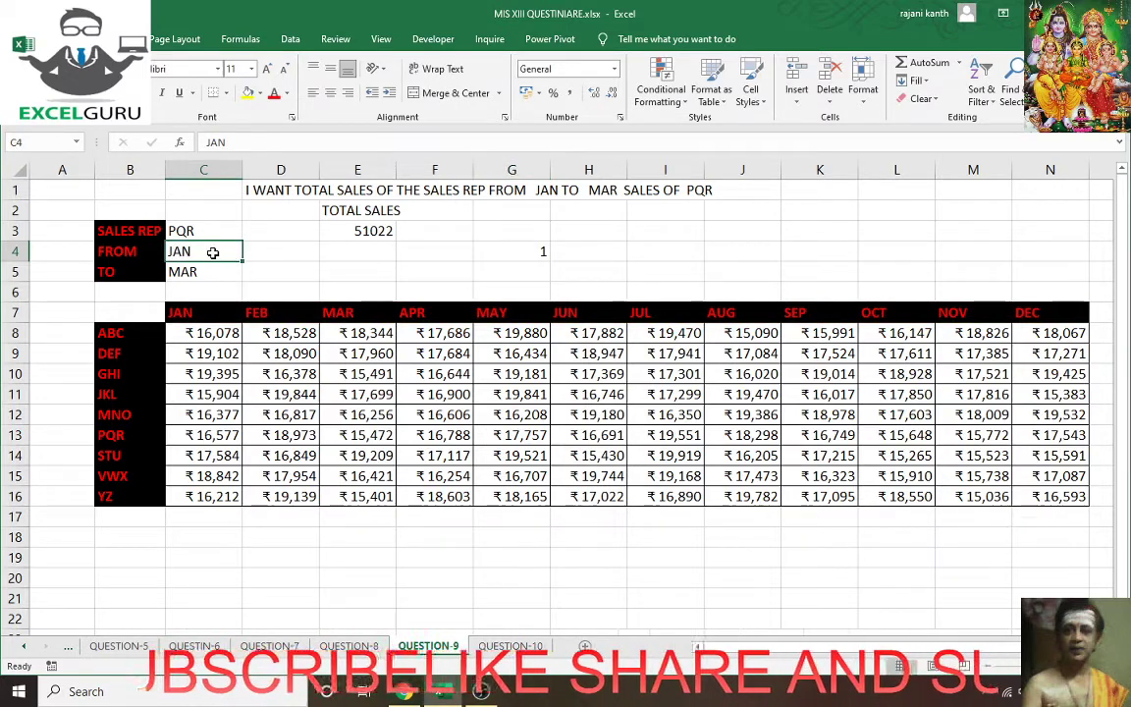
- Change the FROM month in C4 to APR and confirm G4 now returns 4
type("M")
key("BackSpace")
key("BackSpace")
type("AP")
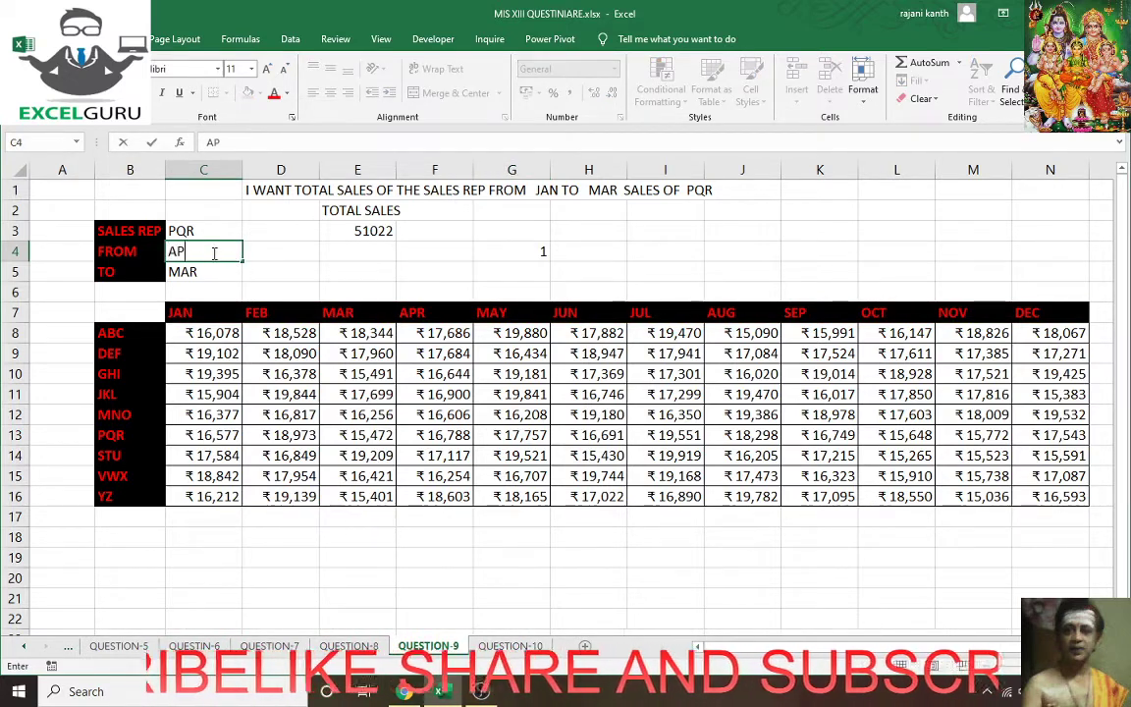
type("R")
key("Return")
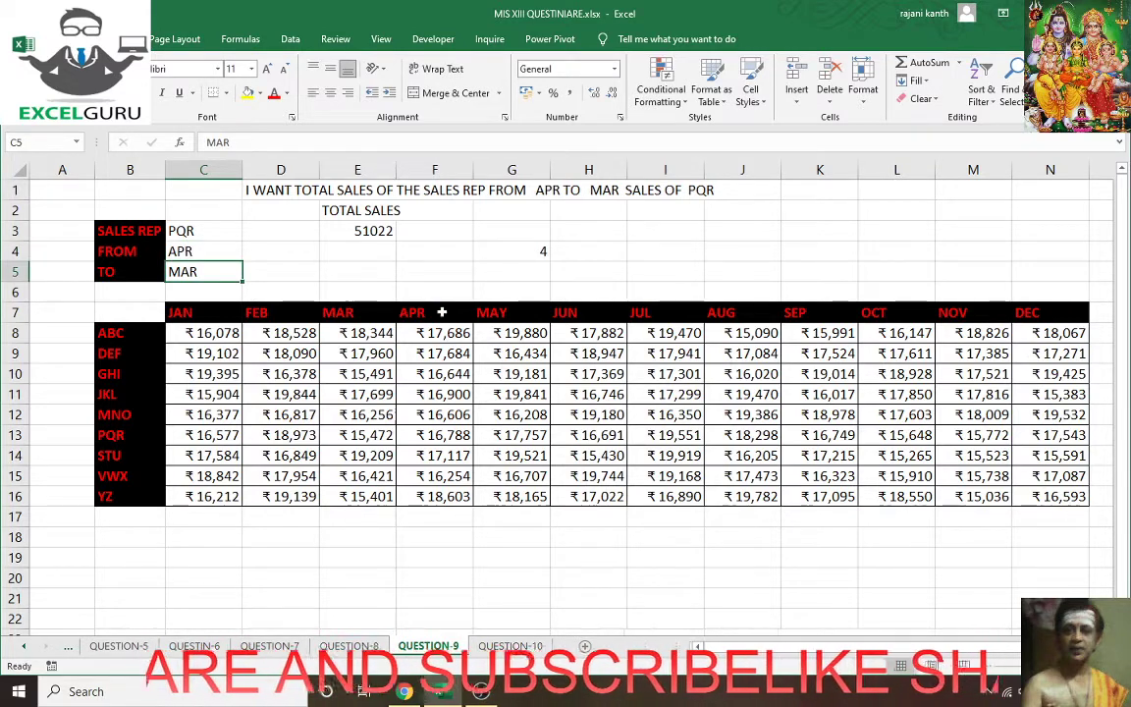
left_click(543, 254)
left_click(517, 227)
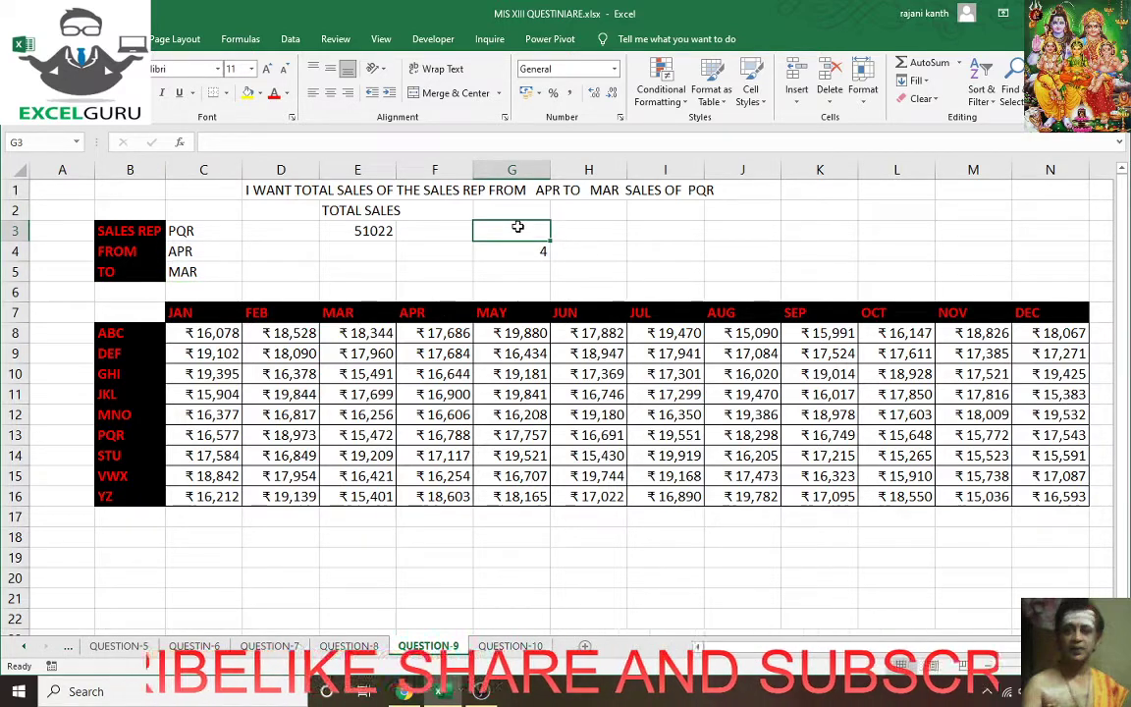
key("Down")
key("Down")
- Start =MATCH(C5, in H4 using the TO month as lookup value
key("Up")
key("Right")
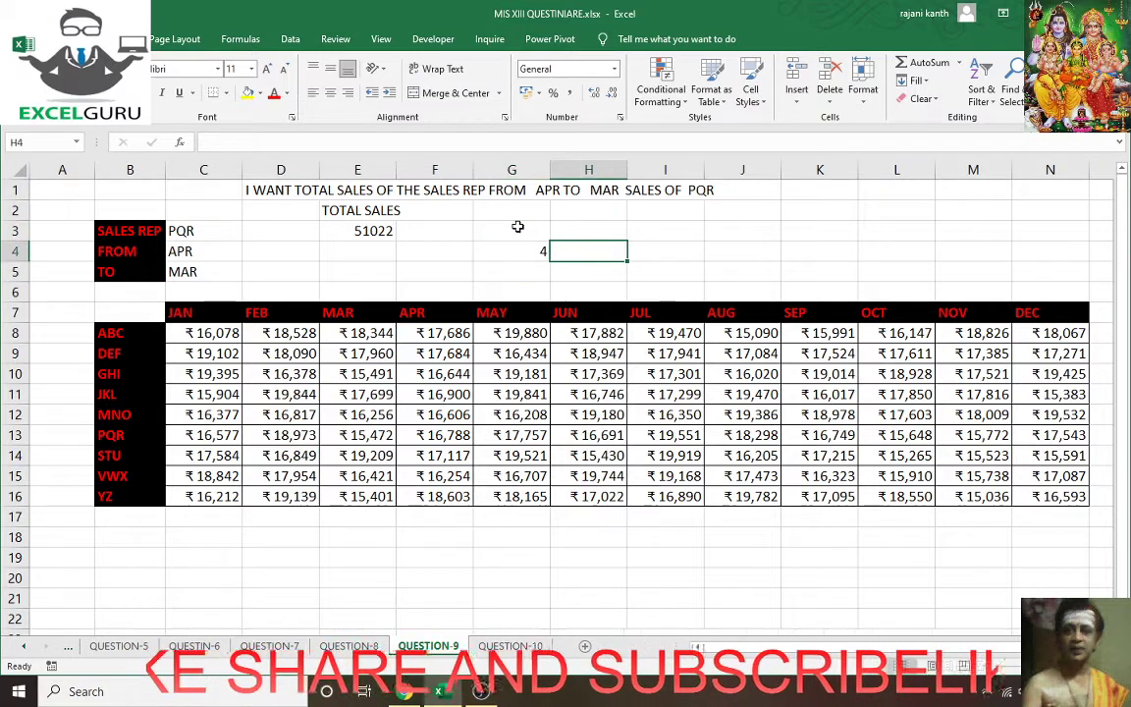
type("=MAT")
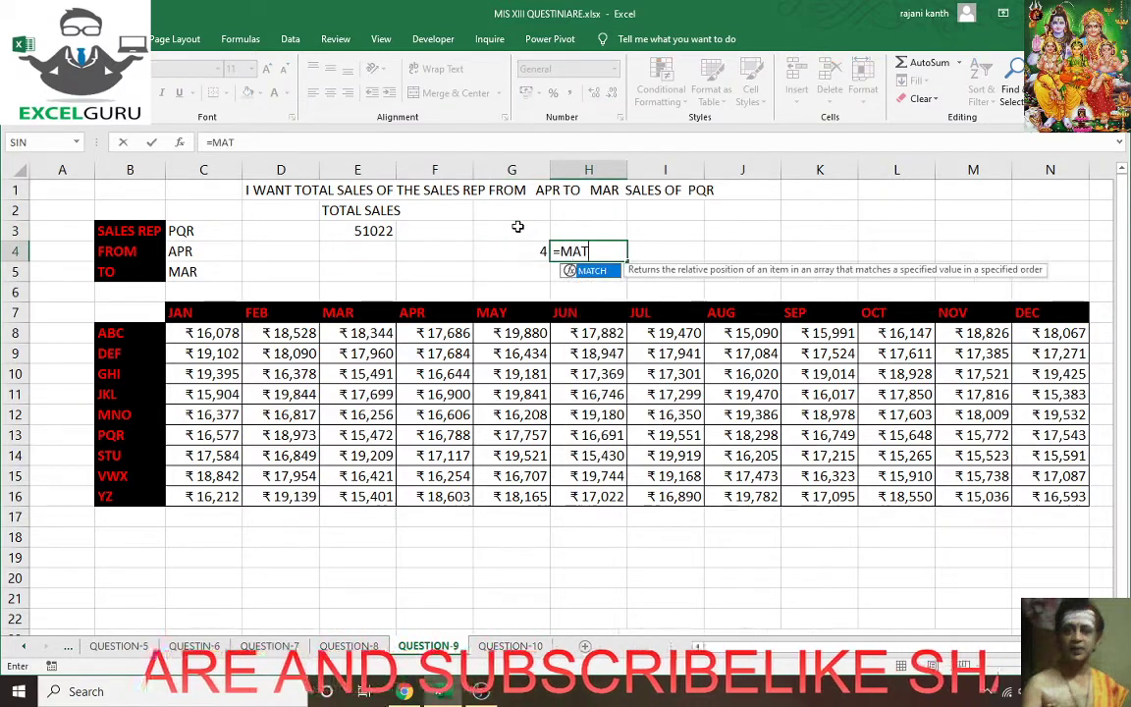
type("CH(")
key("Up")
key("Left")
key("Left")
key("Left")
key("Left")
key("Left")
key("Left")
key("Down")
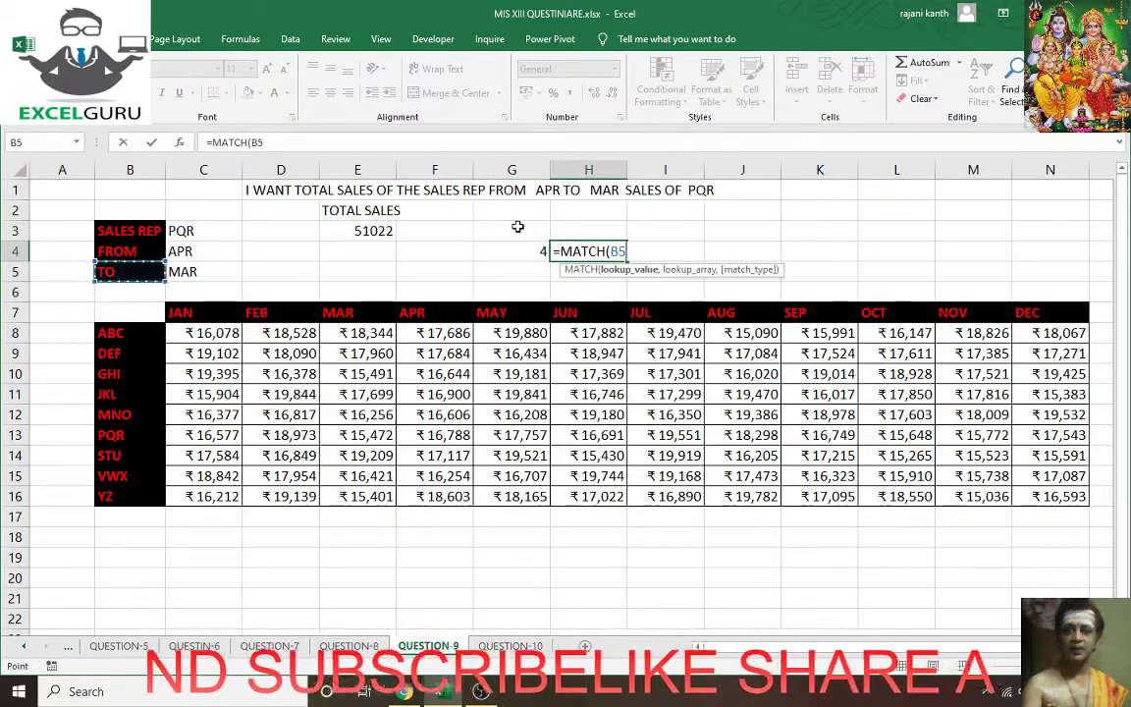
key("Right")
key("Down")
type(",")
- Finish H4 as =MATCH(C5,$C$7:$N$7,0), returning 3 for MAR
key("Down")
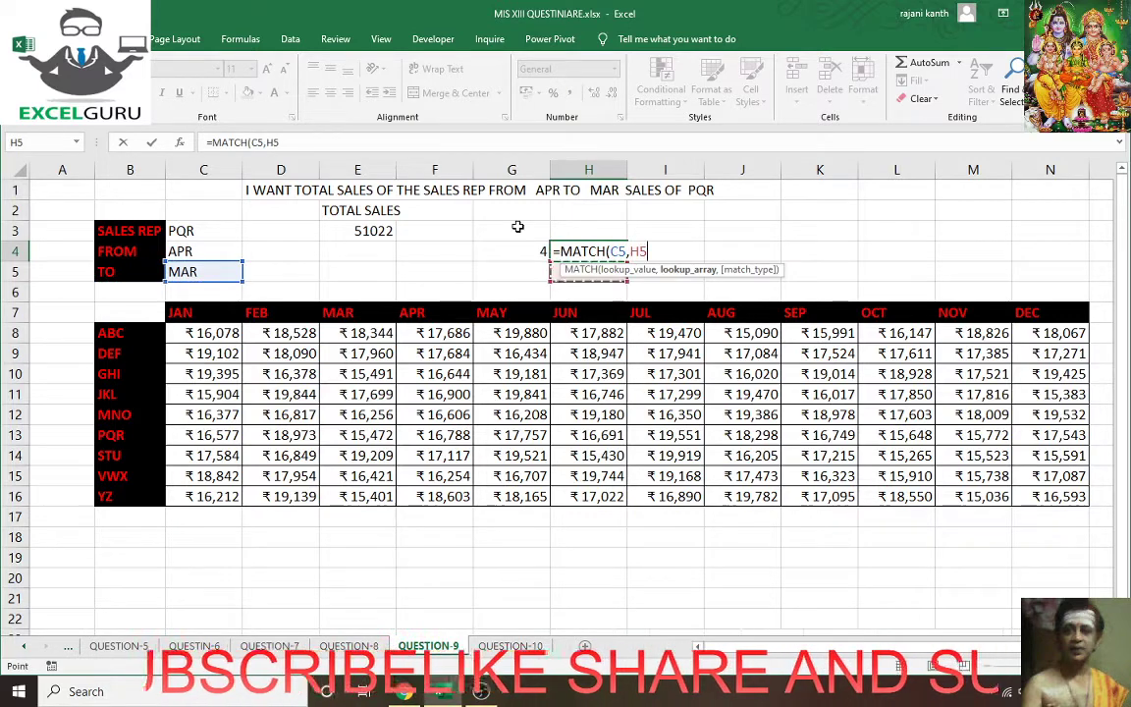
key("Down")
key("Down")
key("Left")
key("Left")
key("Left")
key("Left")
key("Left")
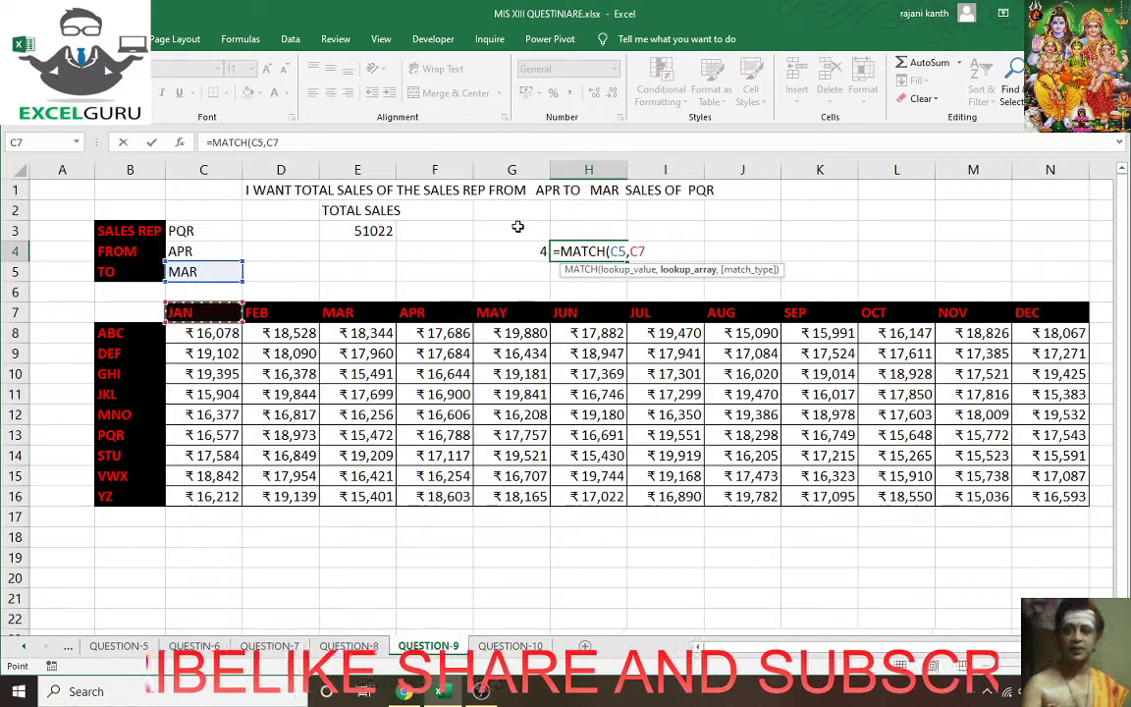
key("ctrl+shift+Right")
key("F4")
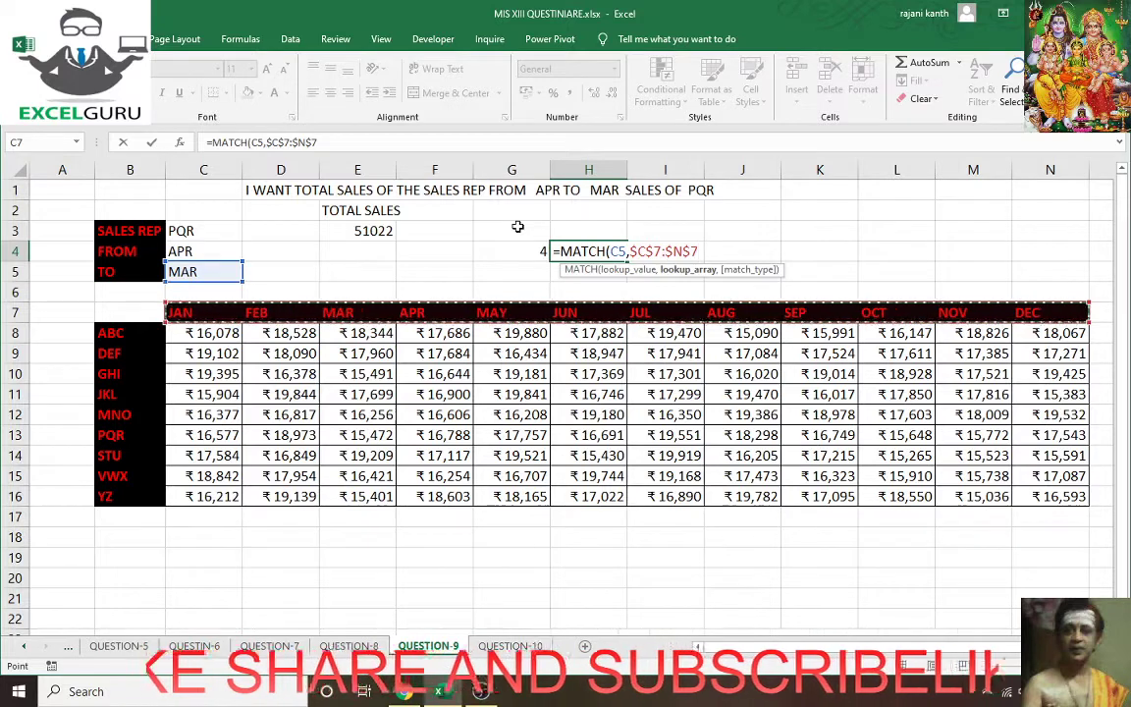
type(",0)")
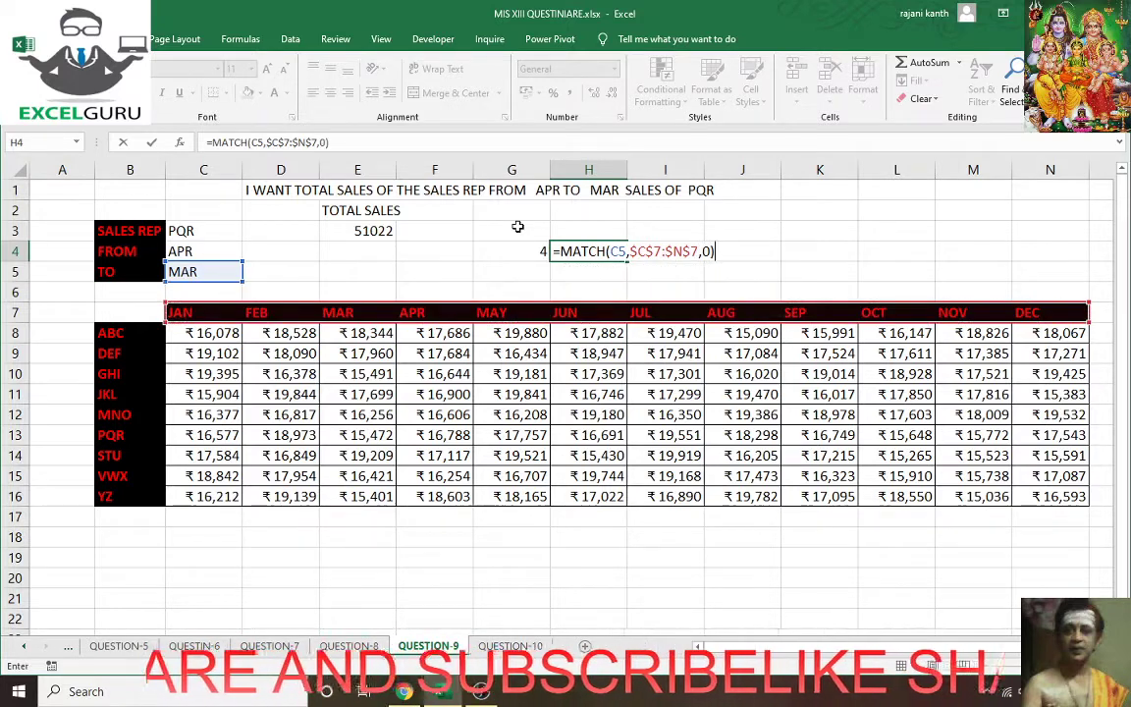
key("Return")
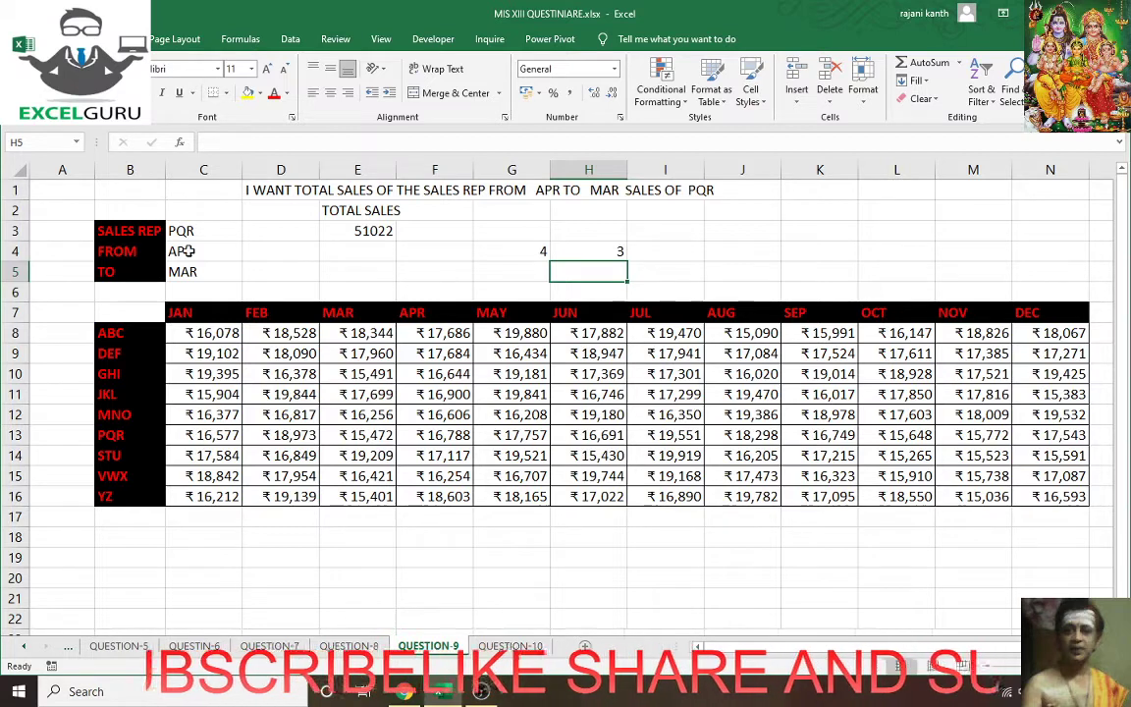
- Set the TO month in C5 to JUN so H4 returns 6 and the title reads APR TO JUN
left_click(220, 272)
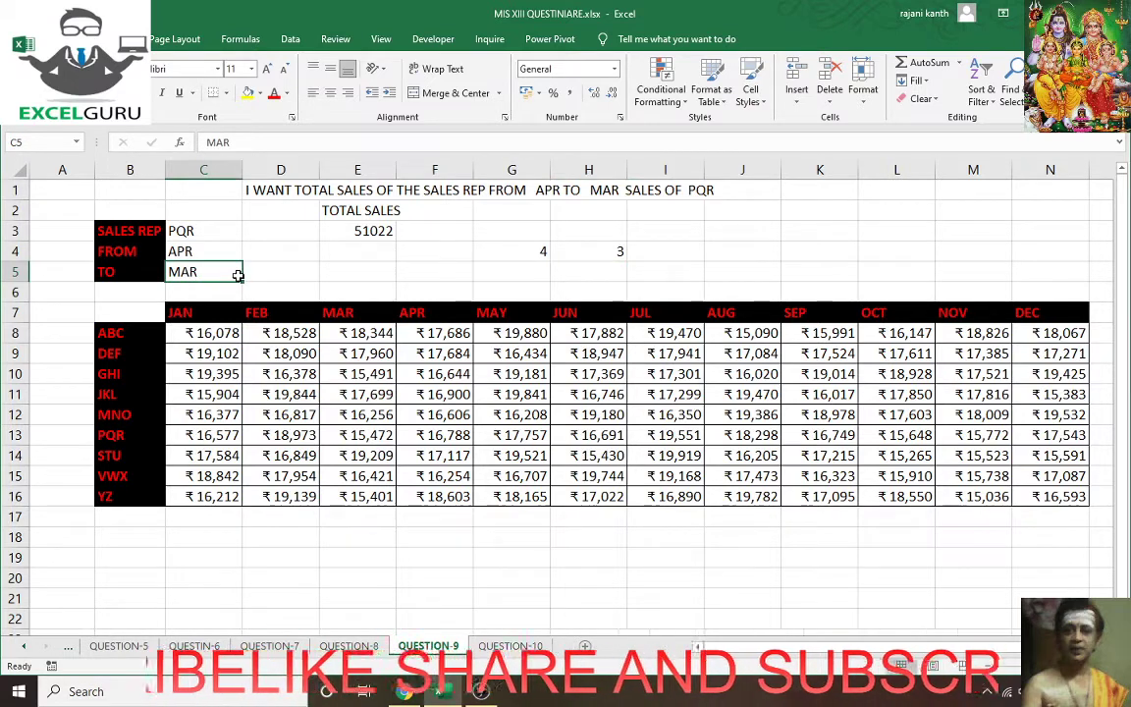
type("M")
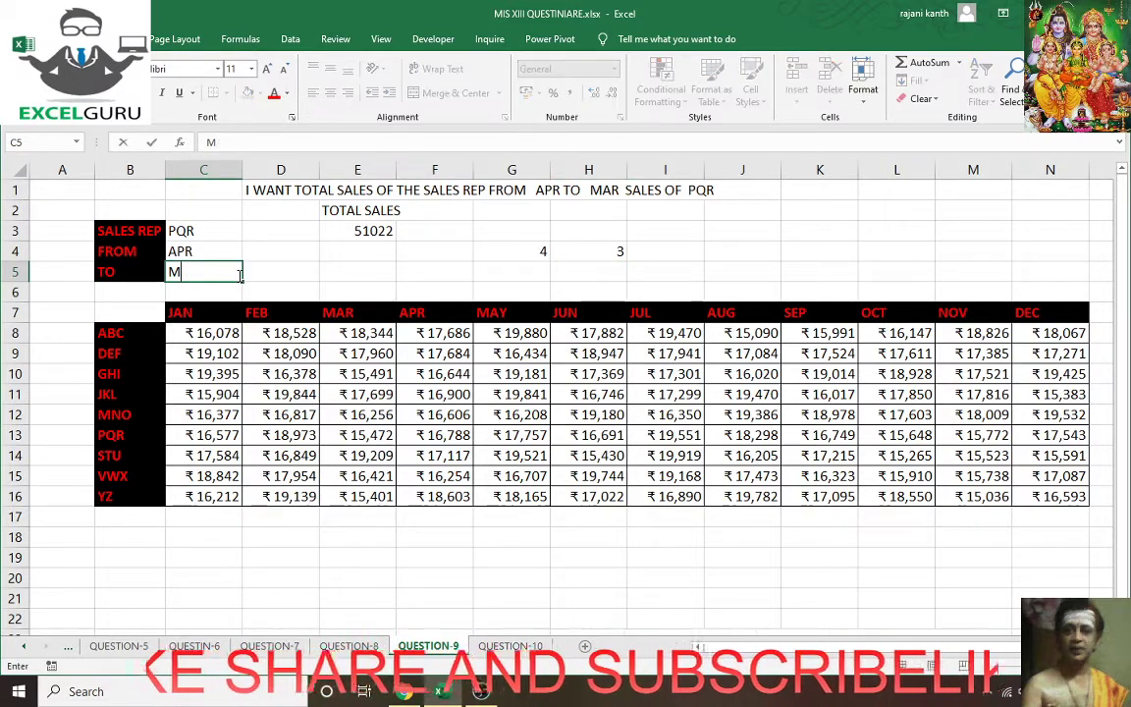
key("BackSpace")
type("JUN")
key("Return")
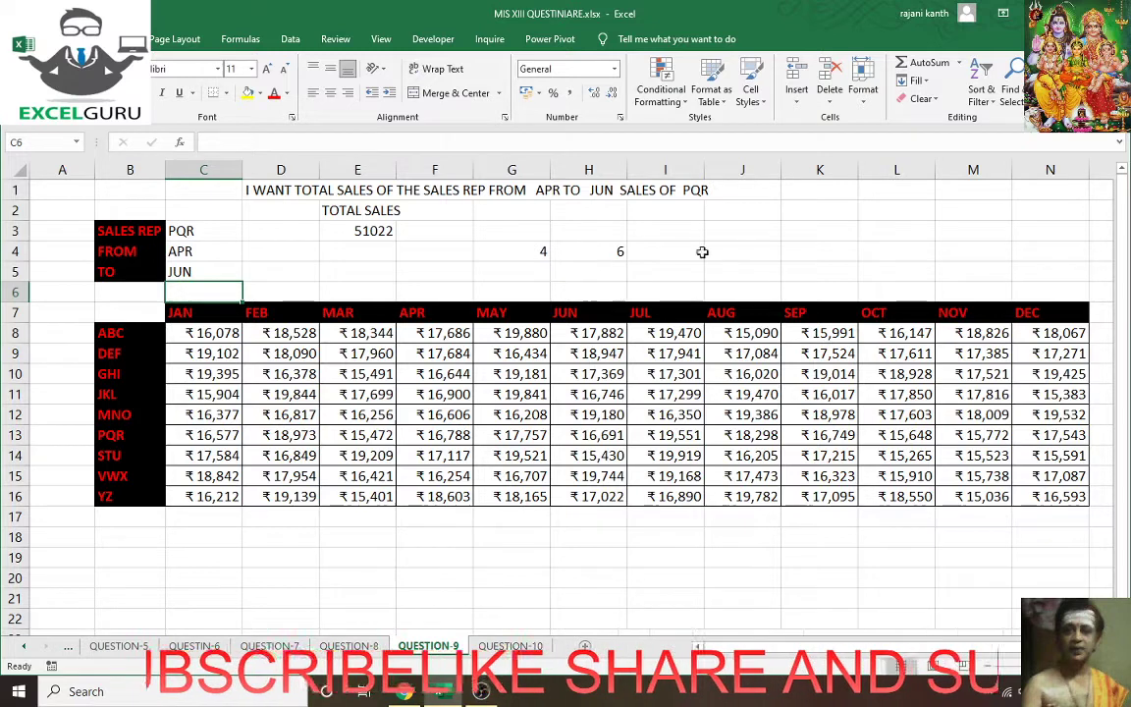
left_click(528, 268)
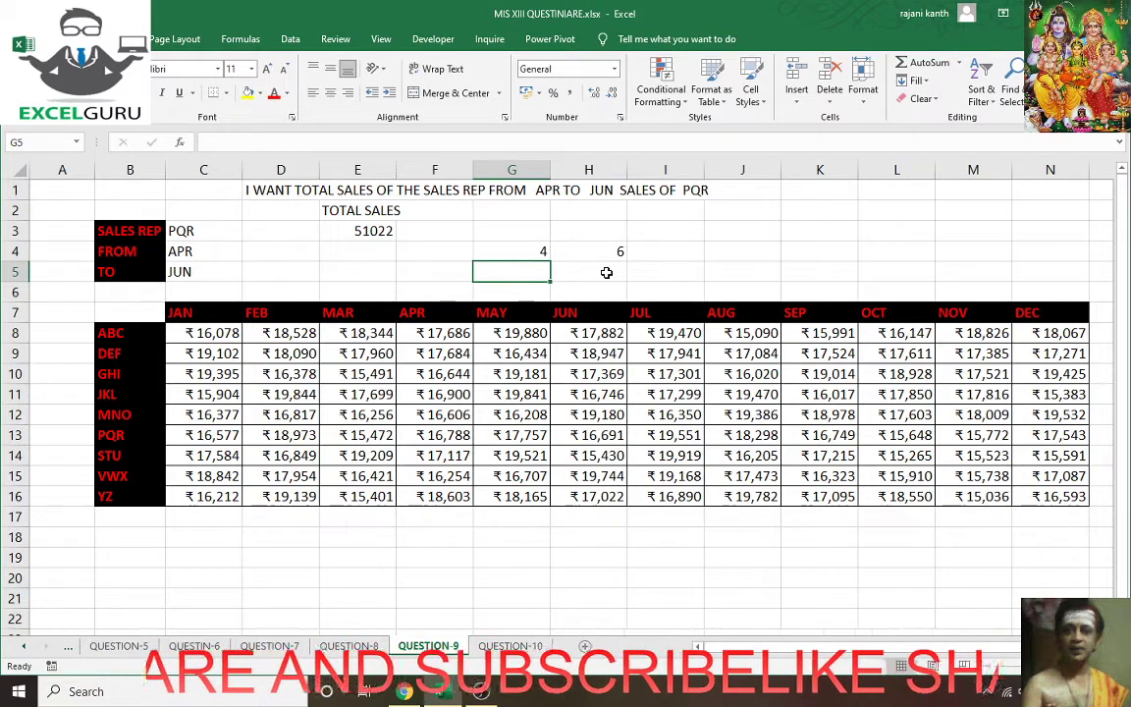
- Enter the formula =ROW(INDIRECT(G4&":"&H4)) in G5
type("=ROW")
key("BackSpace")
key("BackSpace")
key("BackSpace")
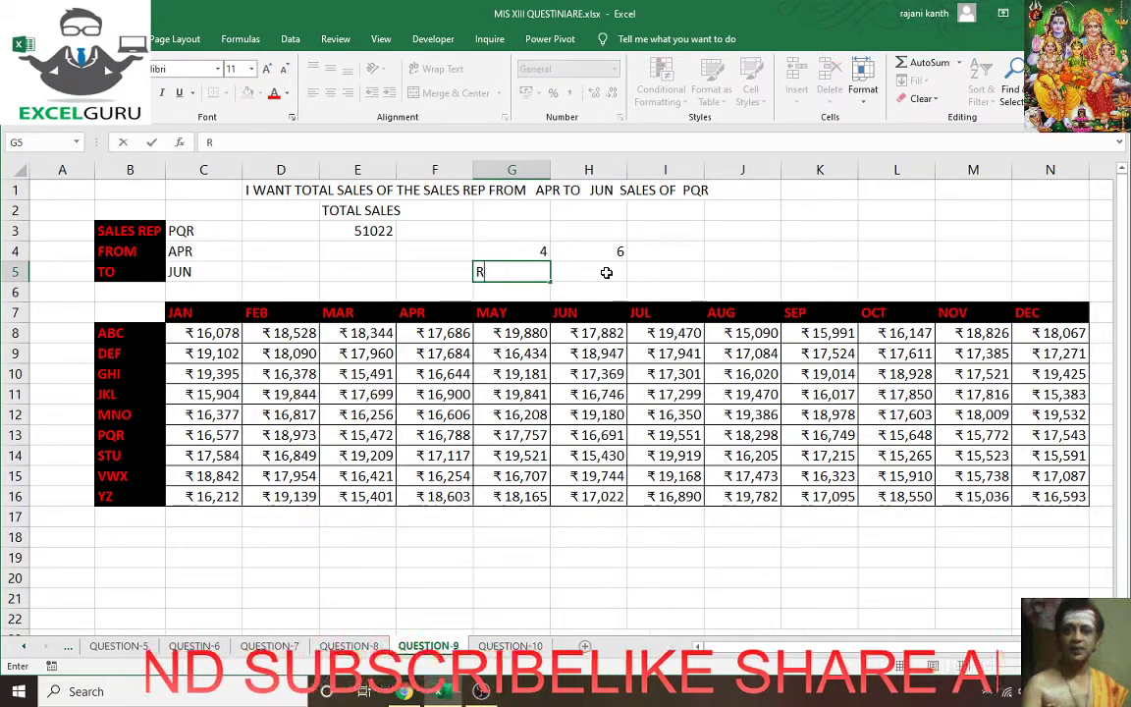
key("BackSpace")
type("=ROW(")
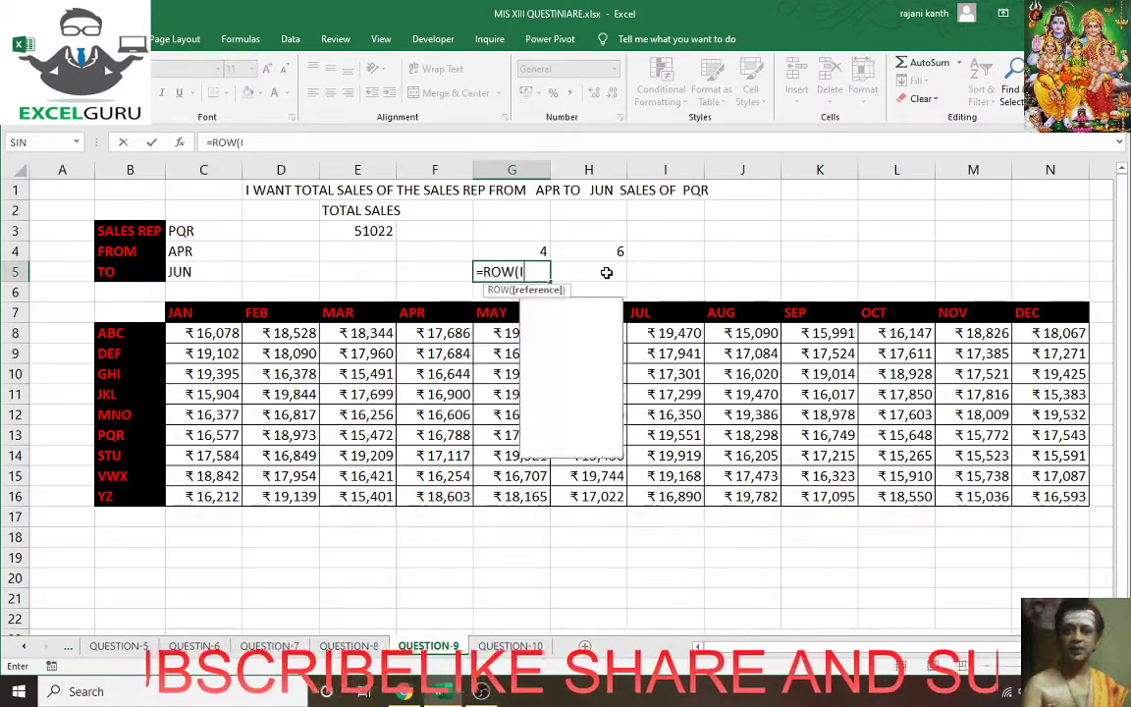
type("IN")
key("Down")
key("Tab")
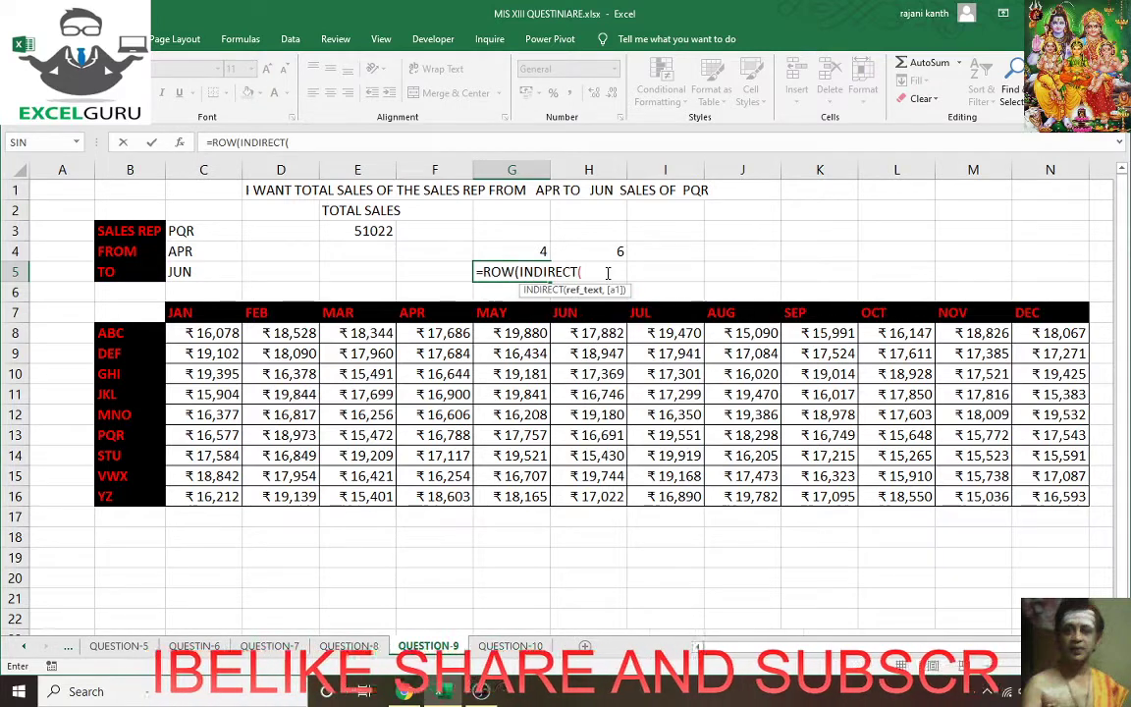
key("Up")
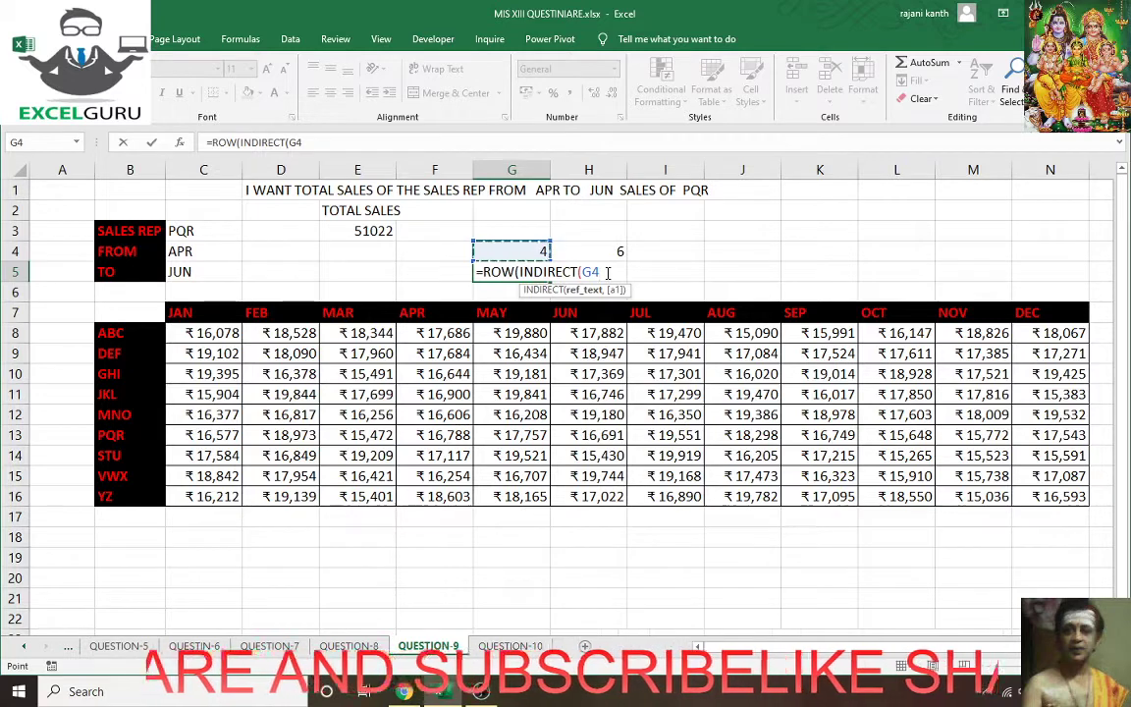
type("&\":")
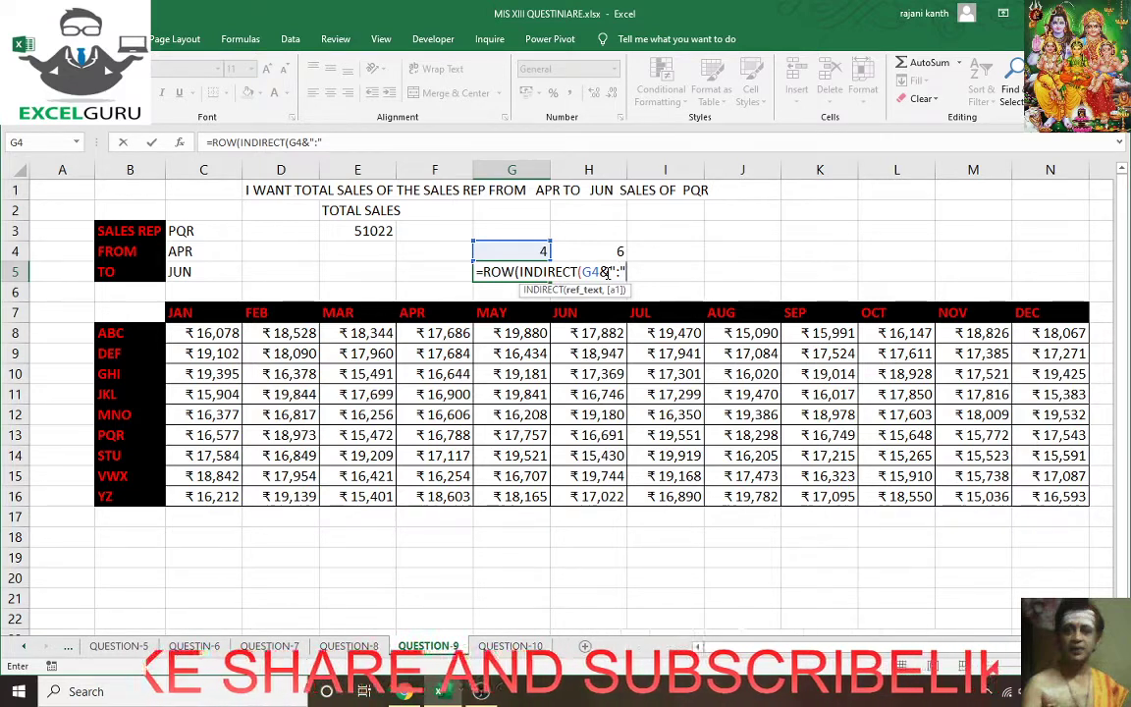
type("&")
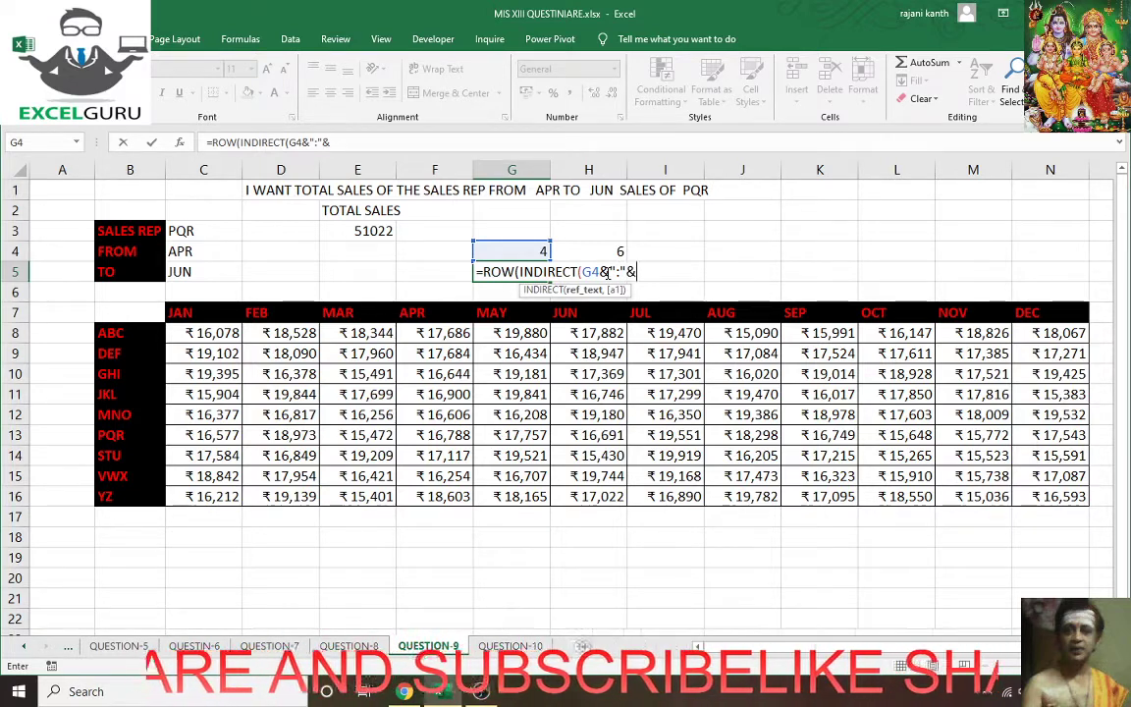
key("Up")
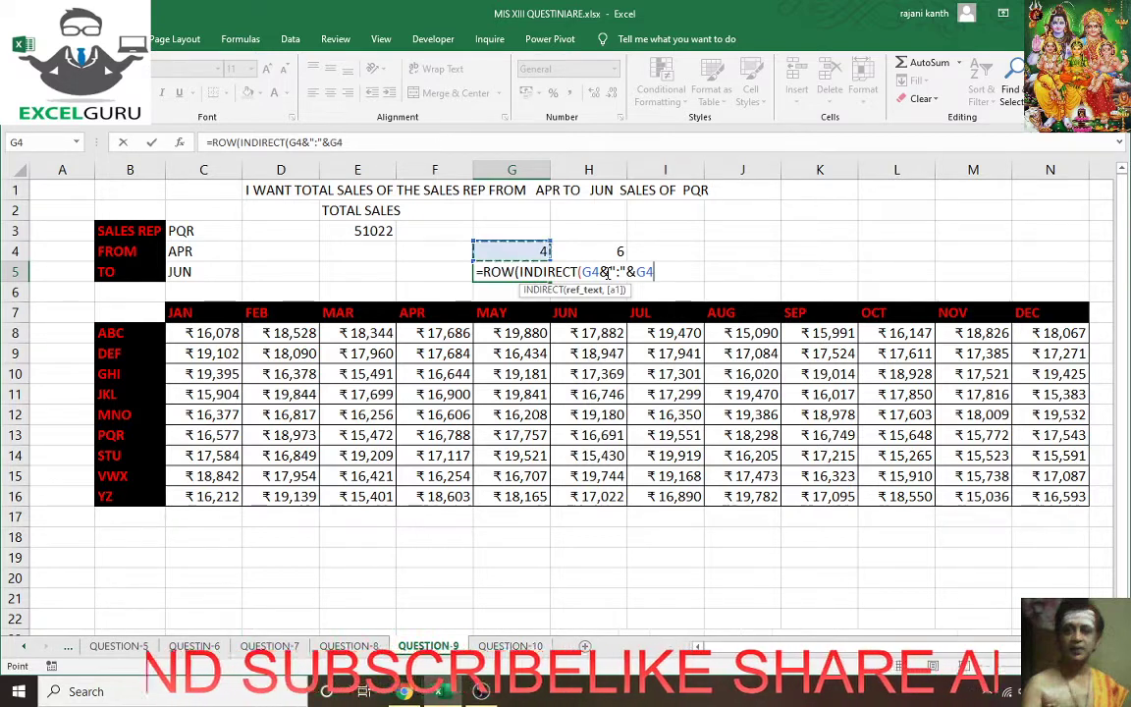
key("Right")
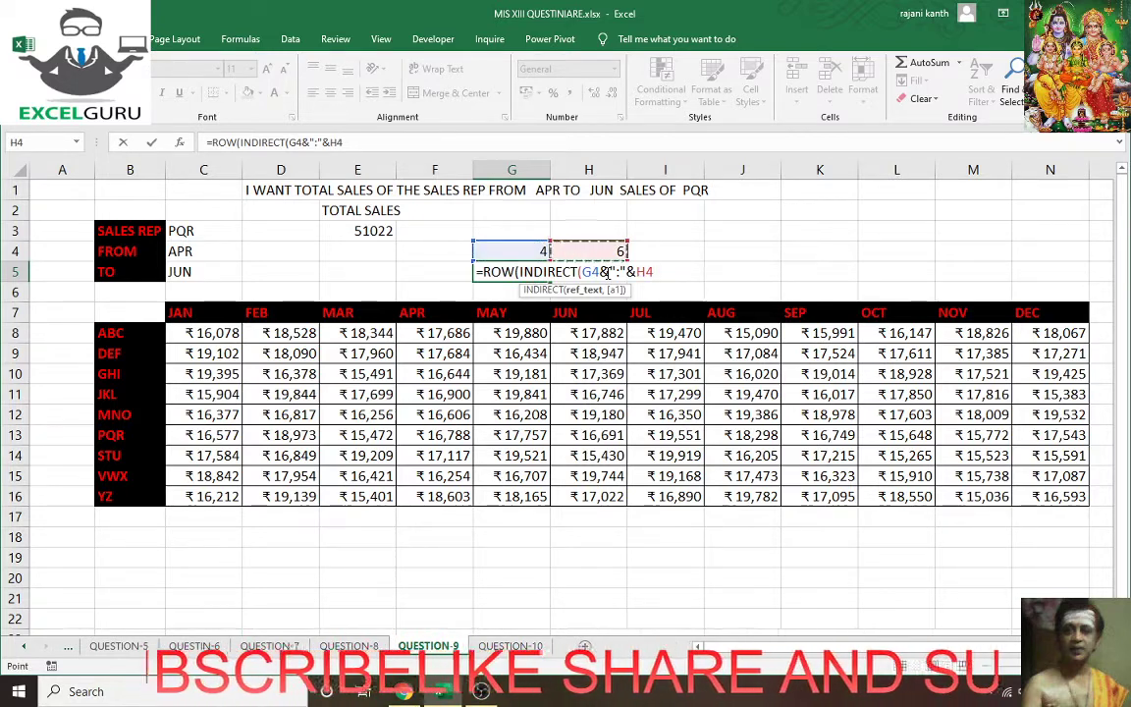
type(")")
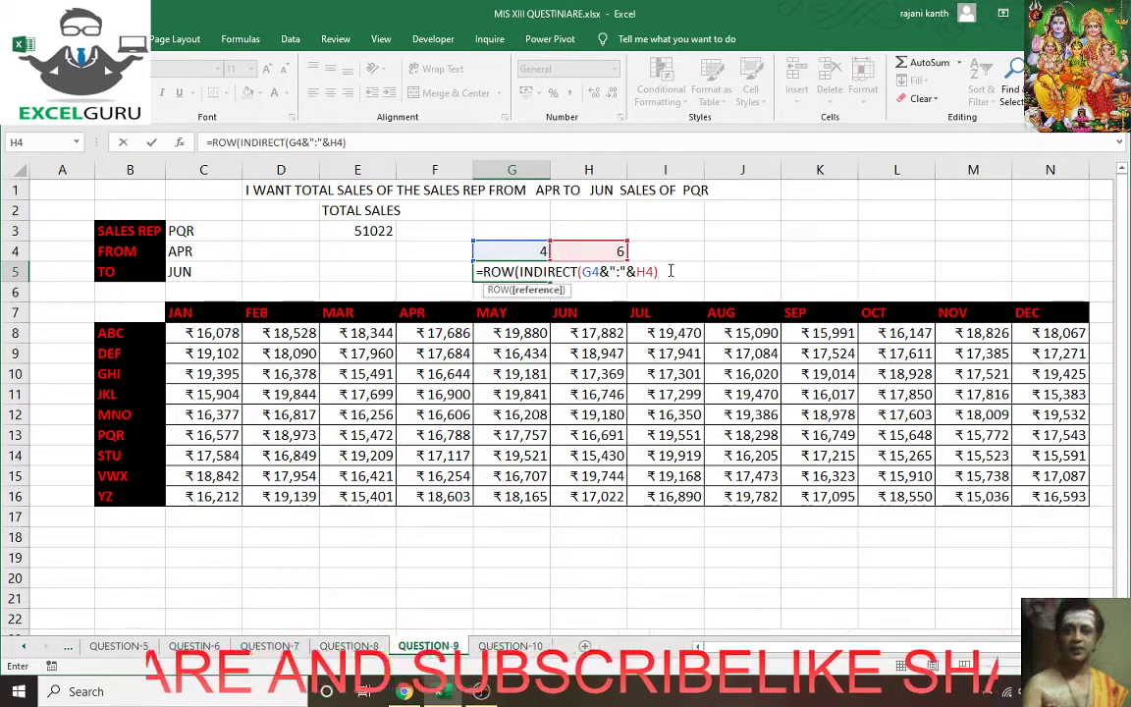
key("Return")
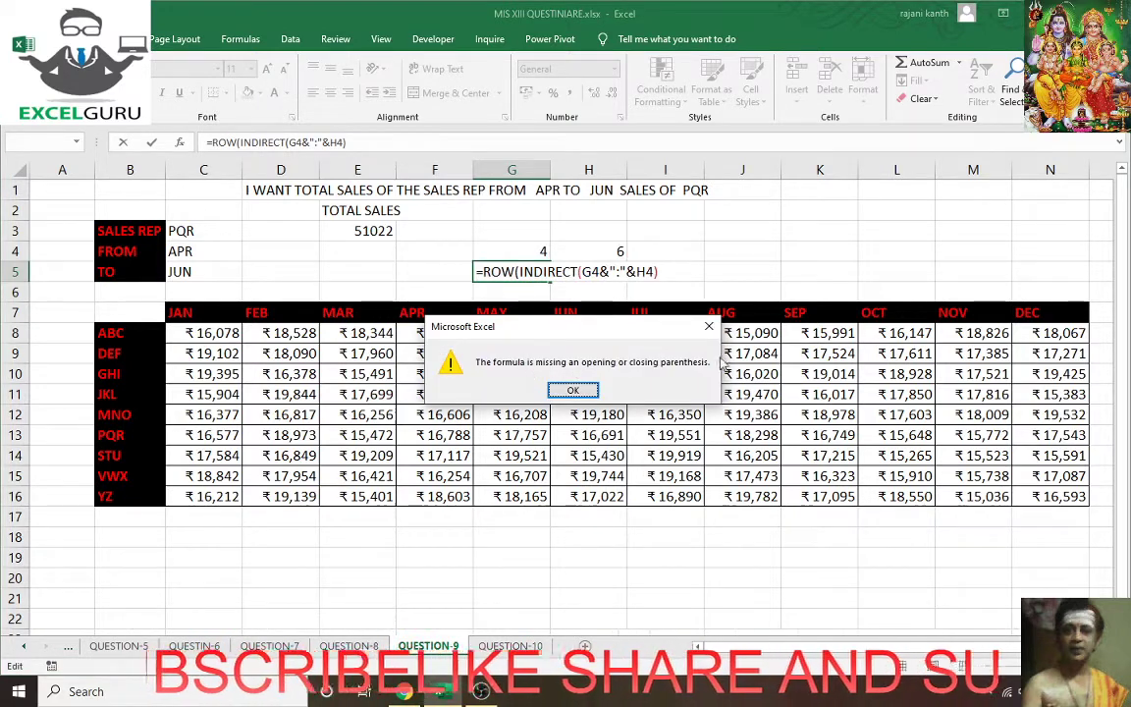
- Preview G5's formula with F9 to confirm it returns {4;5;6}, then restore it
key("Return")
left_click(662, 271)
type(")")
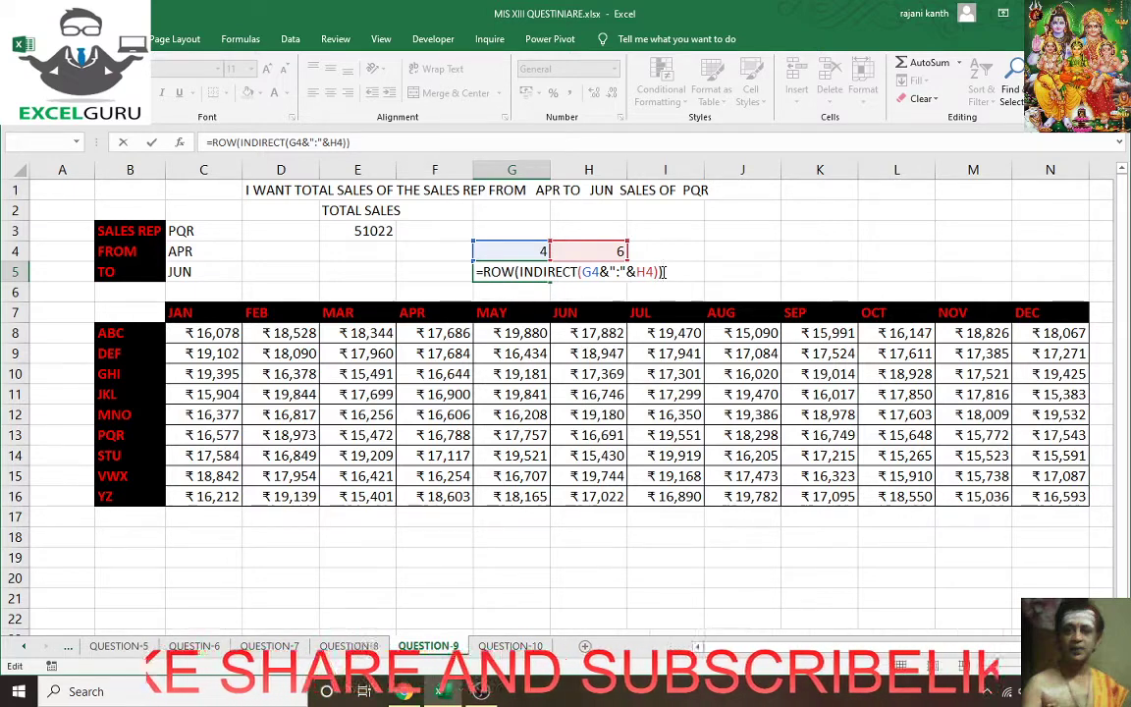
left_click_drag(668, 272, 426, 273)
key("F9")
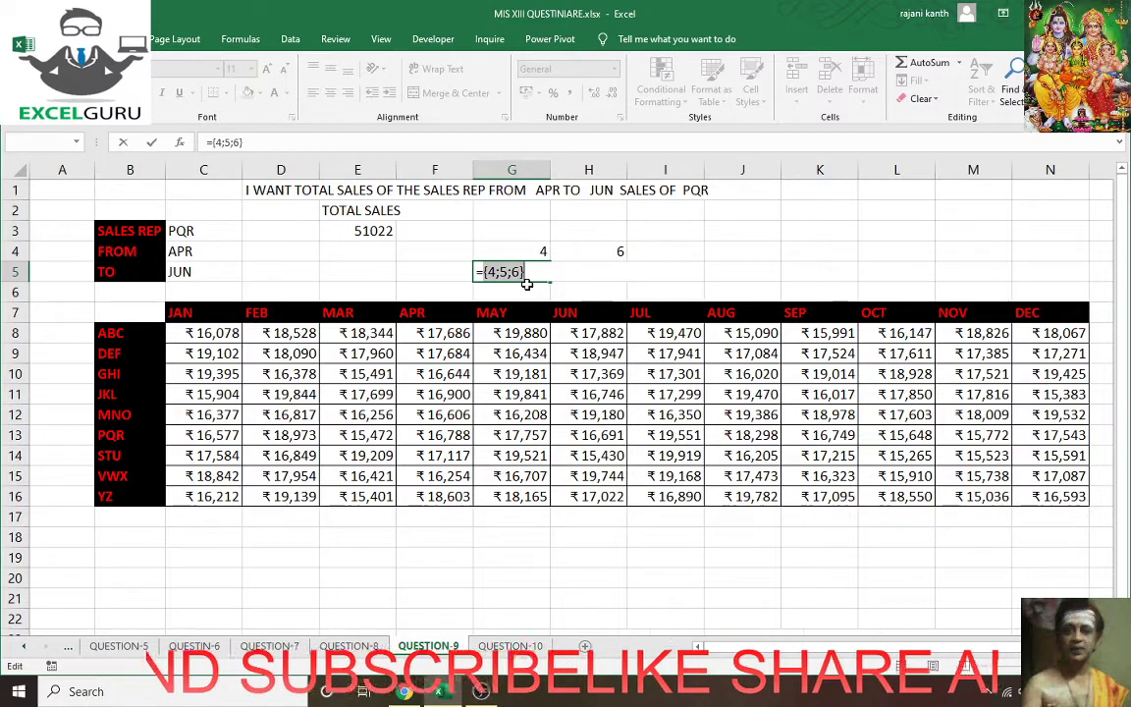
key("ctrl+z")
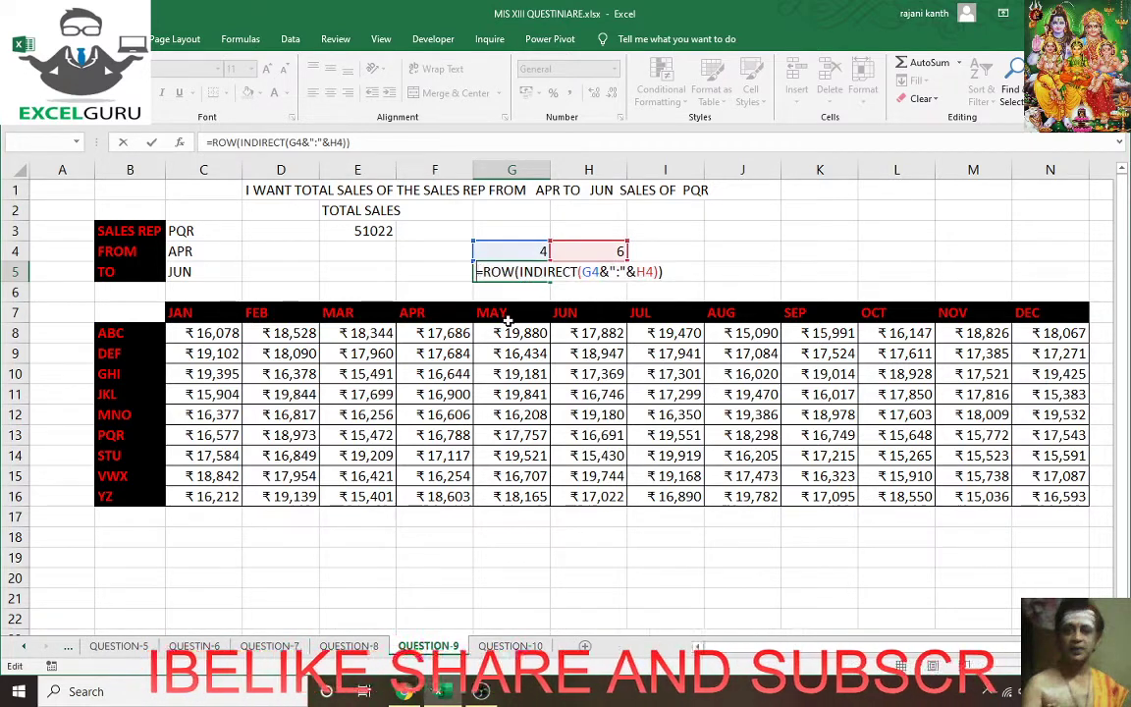
key("Escape")
- Set the FROM month in C4 to JAN so G4 returns 1
left_click(196, 257)
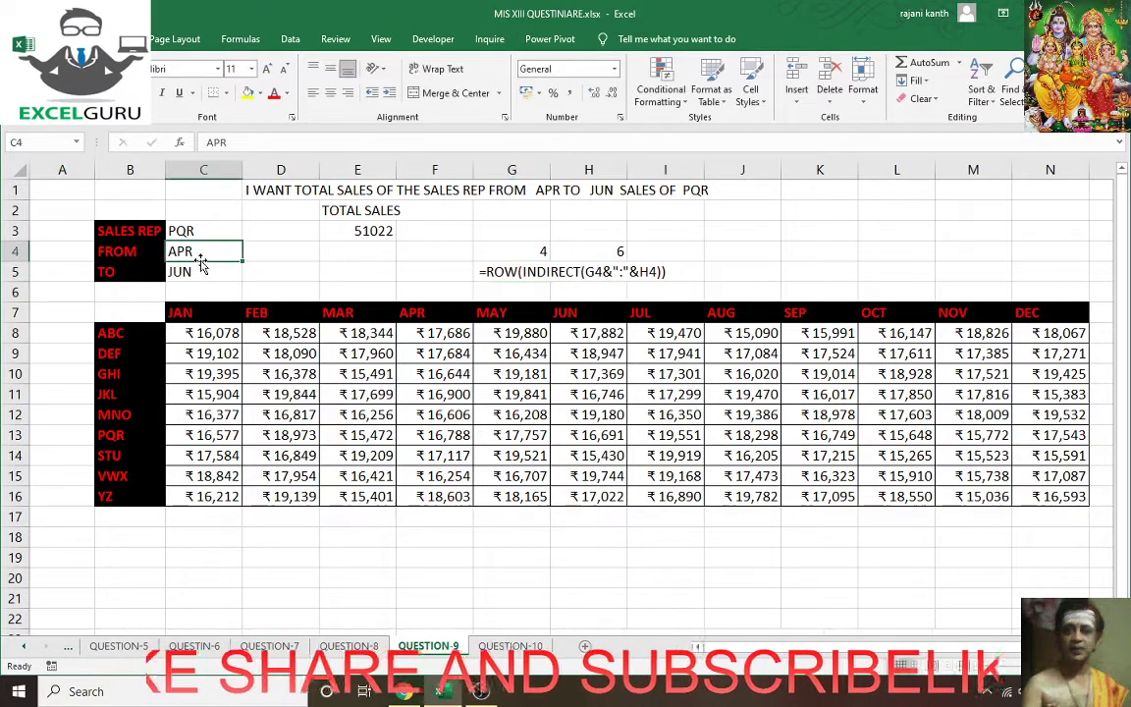
type("JAN")
key("BackSpace")
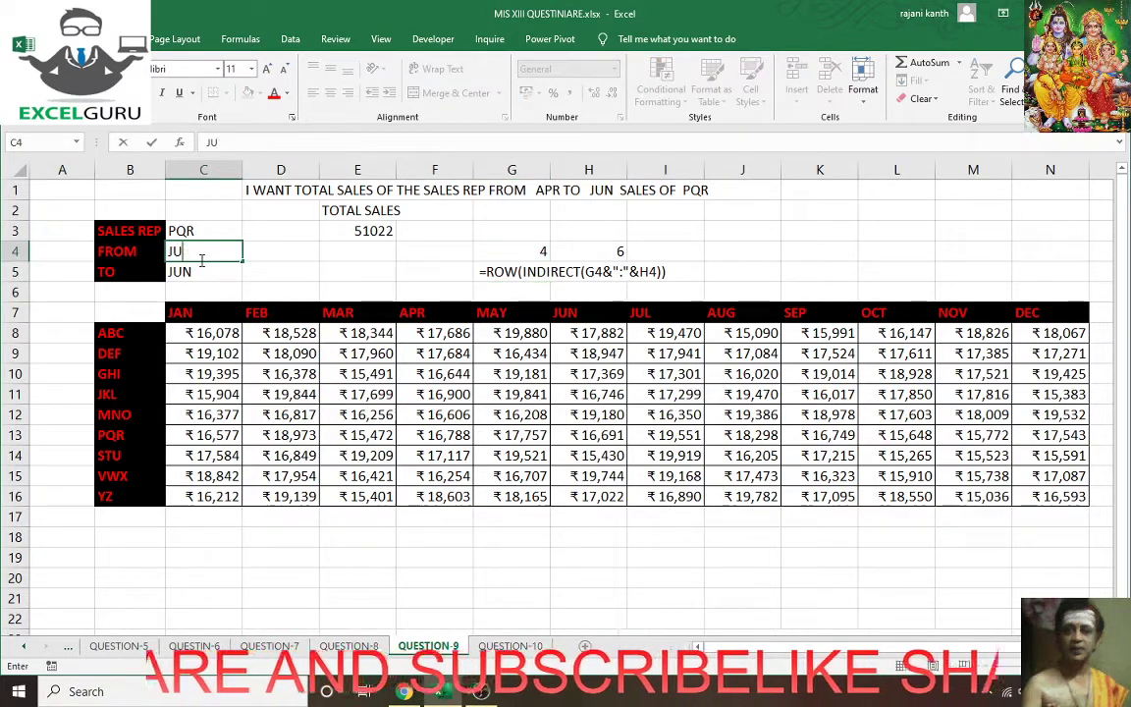
key("BackSpace")
key("BackSpace")
type("JAN")
key("Return")
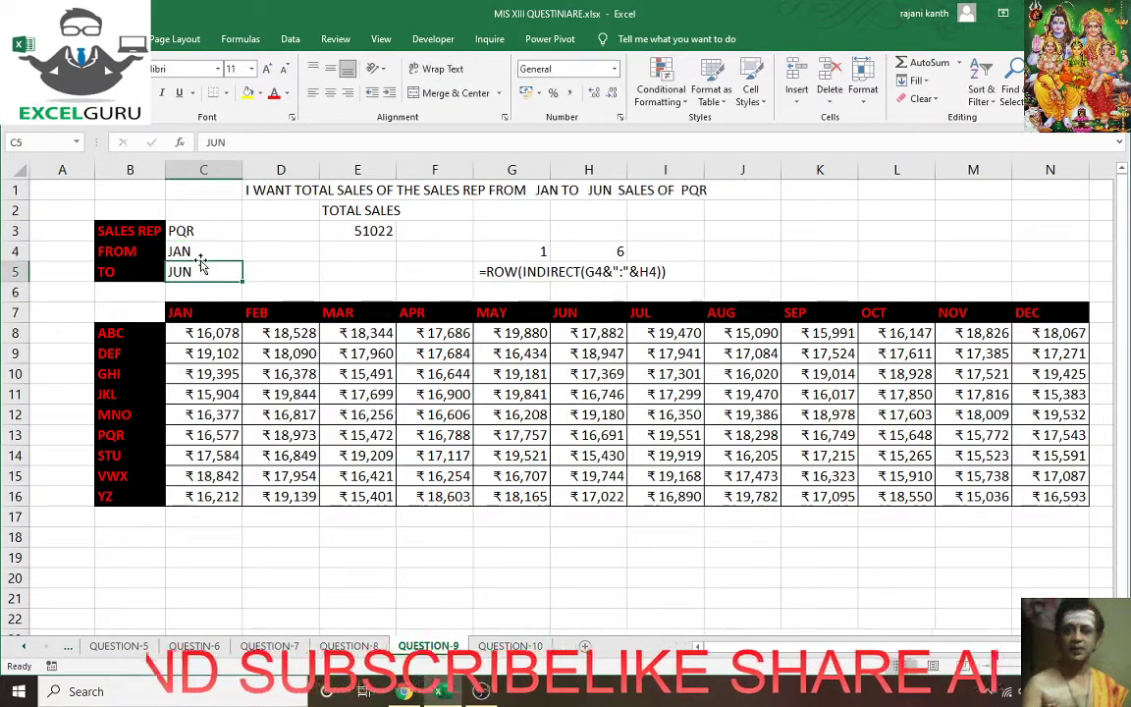
- Preview G5's formula with F9 to confirm it now returns {1;2;3;4;5;6}, then undo
left_click(484, 273)
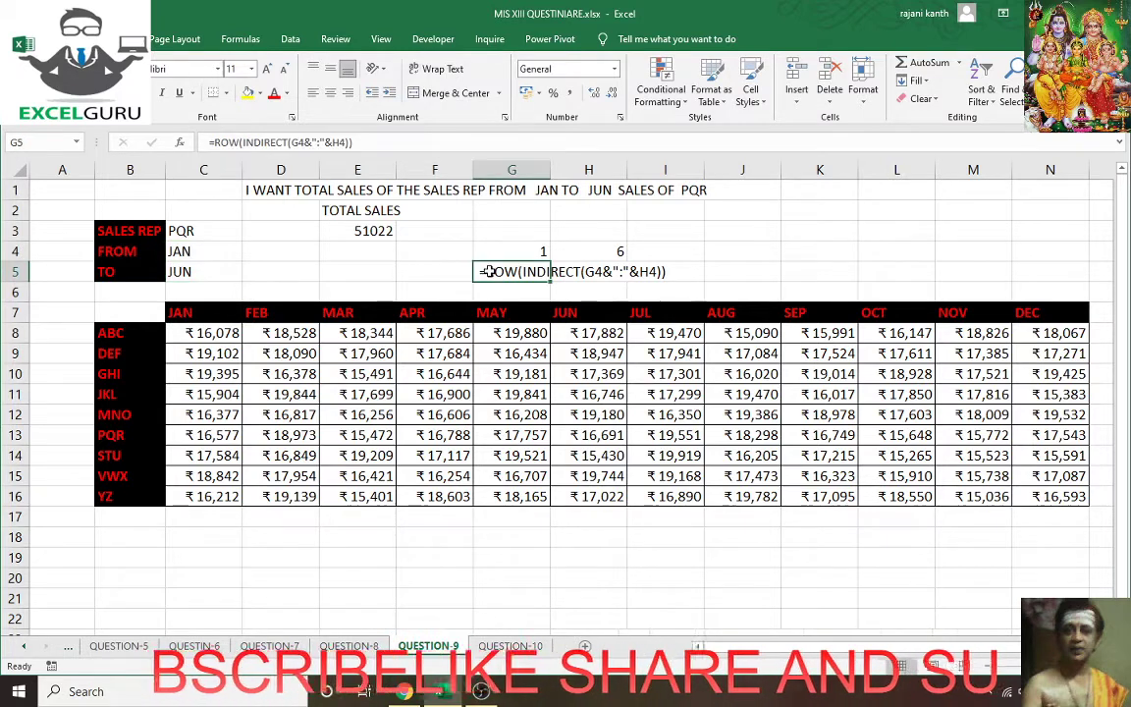
double_click(482, 272)
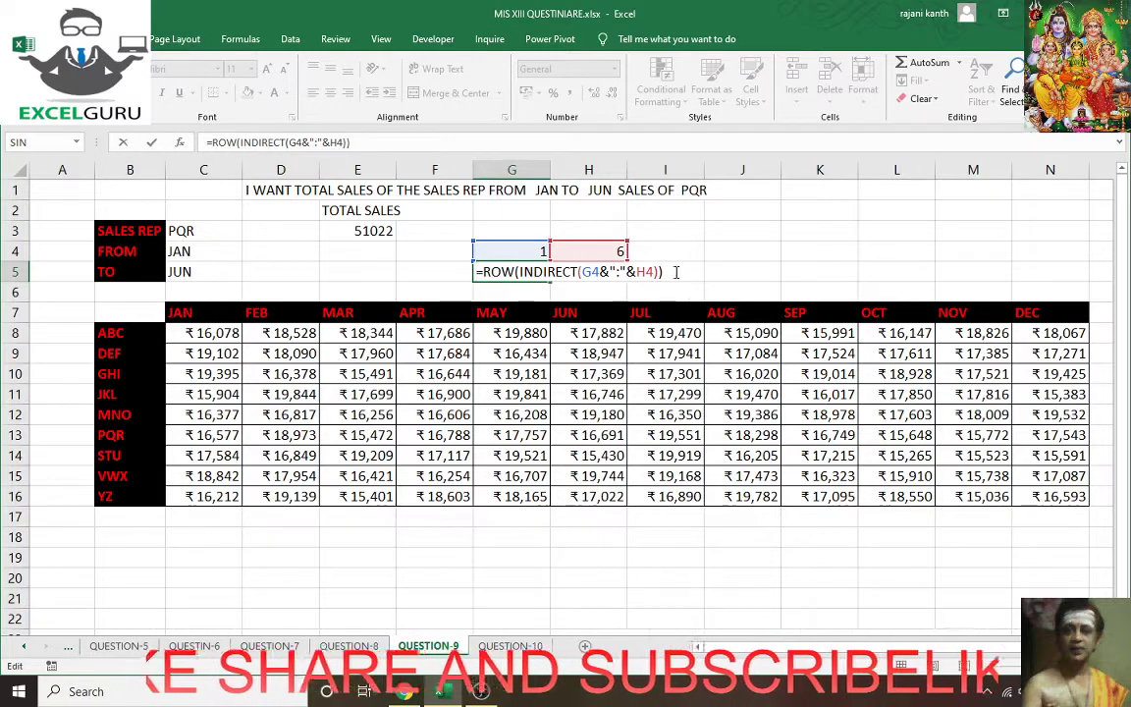
left_click_drag(675, 272, 296, 267)
key("ctrl+c")
key("F9")
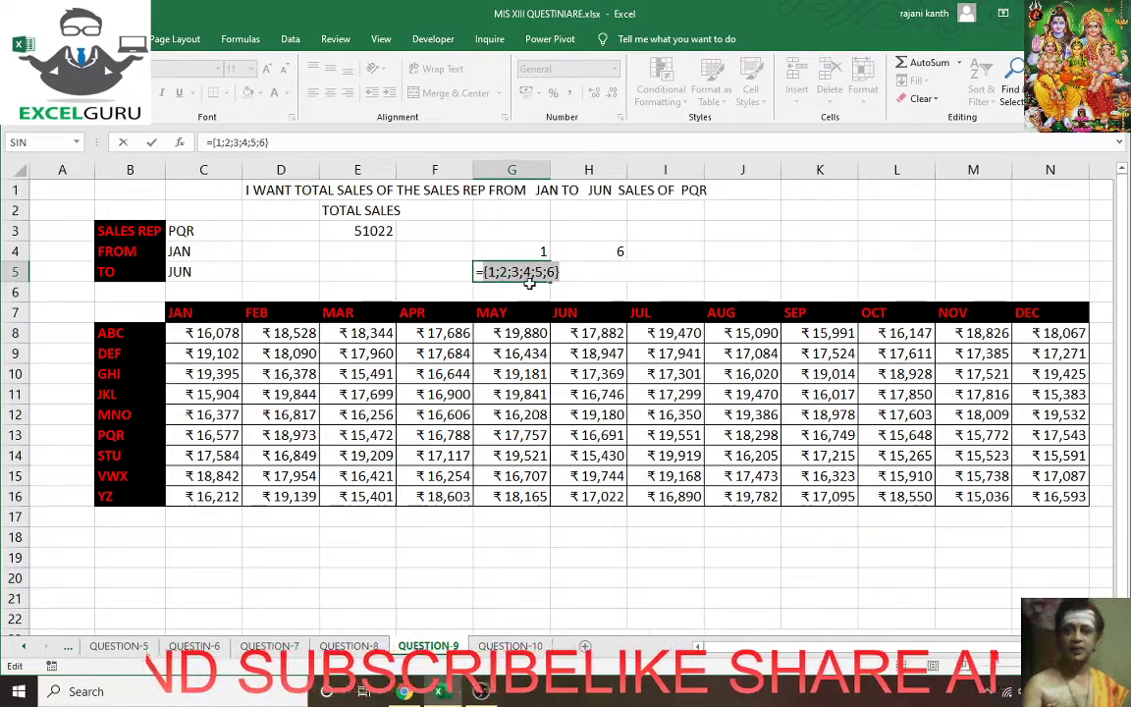
key("ctrl+z")
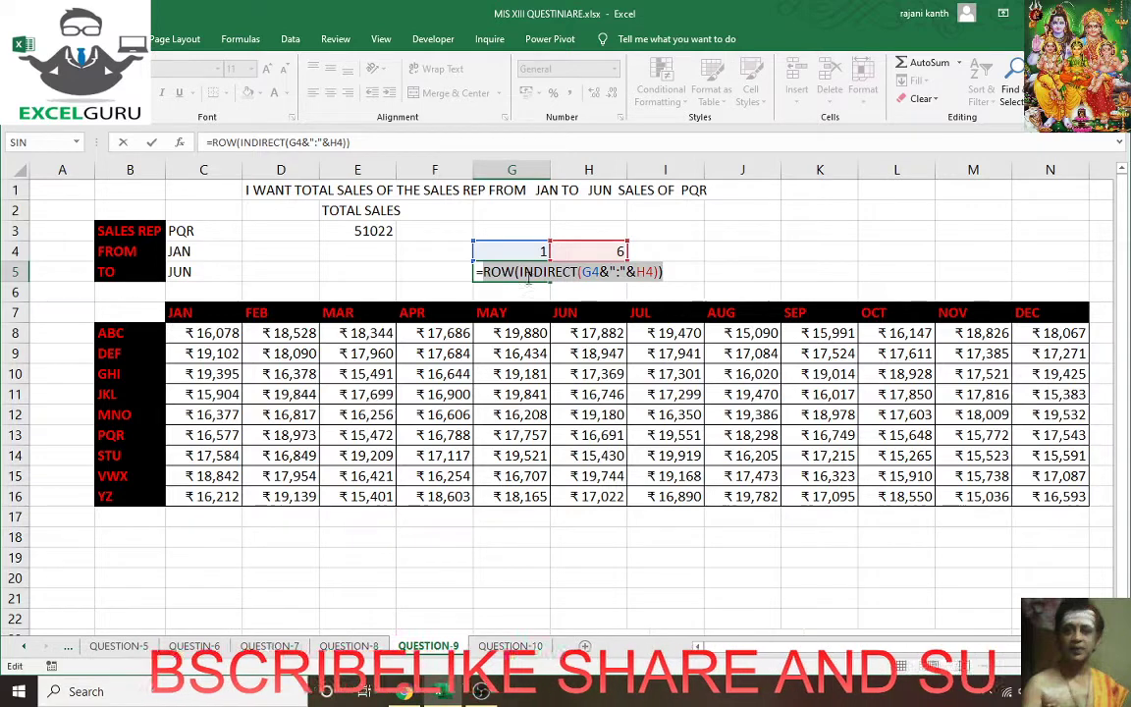
- In E3's SUMPRODUCT formula, replace the {2,3,4} column list with the pasted ROW(INDIRECT(G4&":"&H4))
left_click(371, 231)
double_click(371, 231)
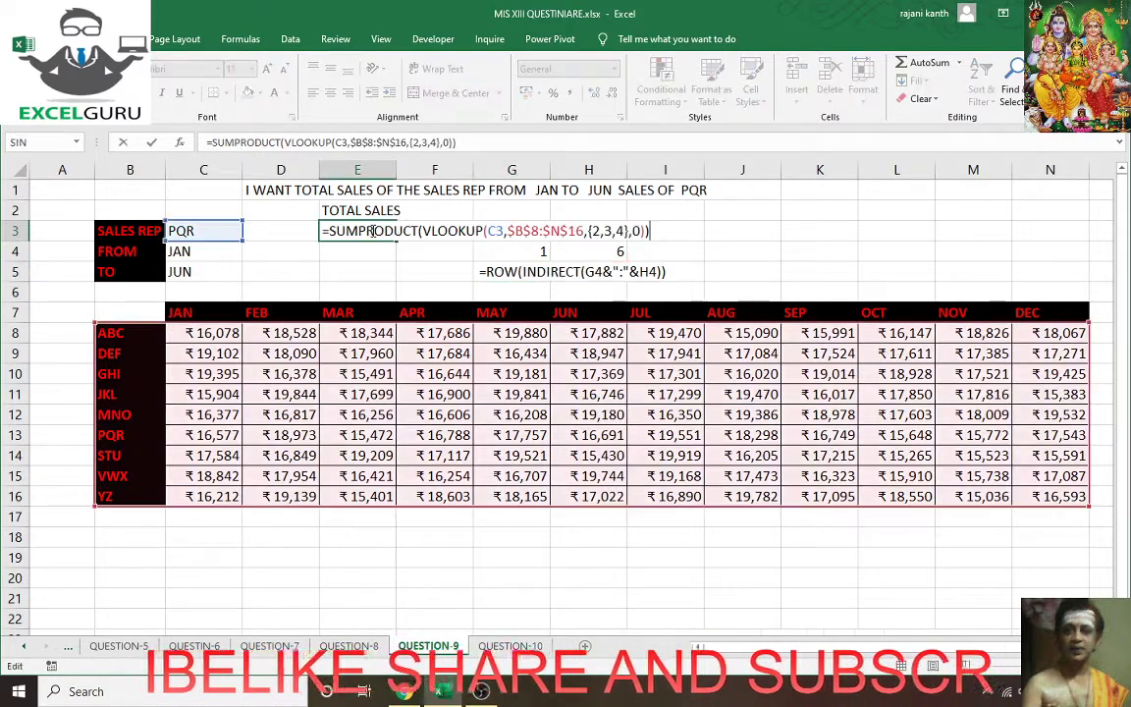
left_click(589, 231)
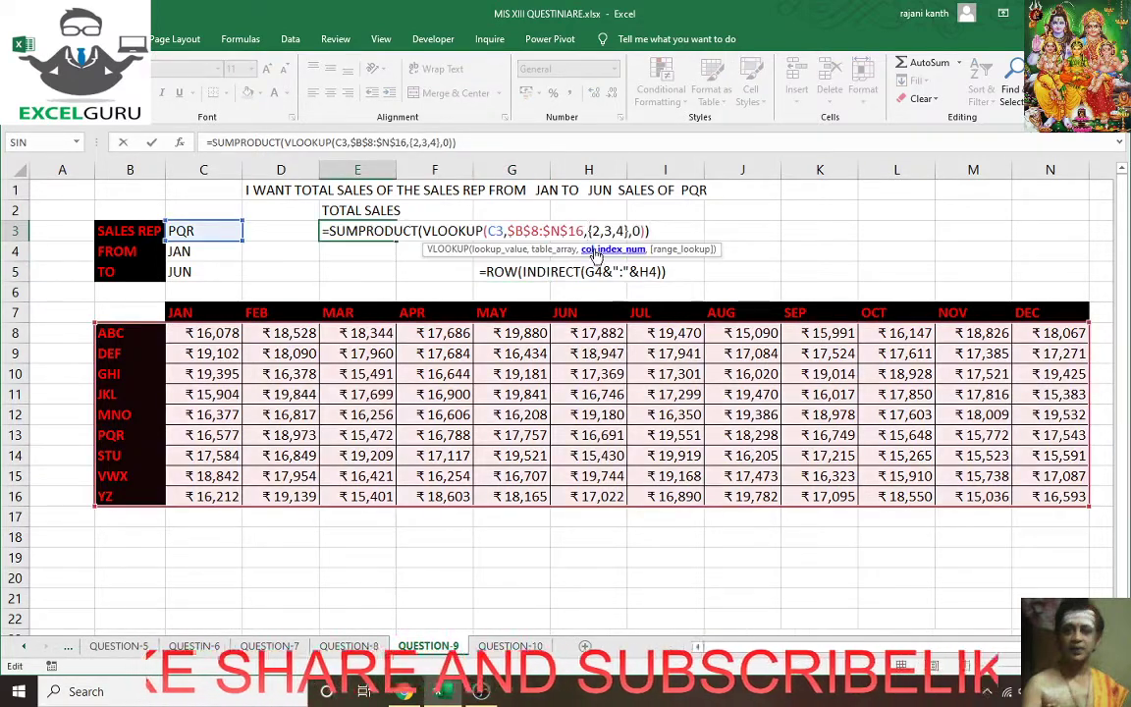
left_click(619, 249)
key("ctrl+v")
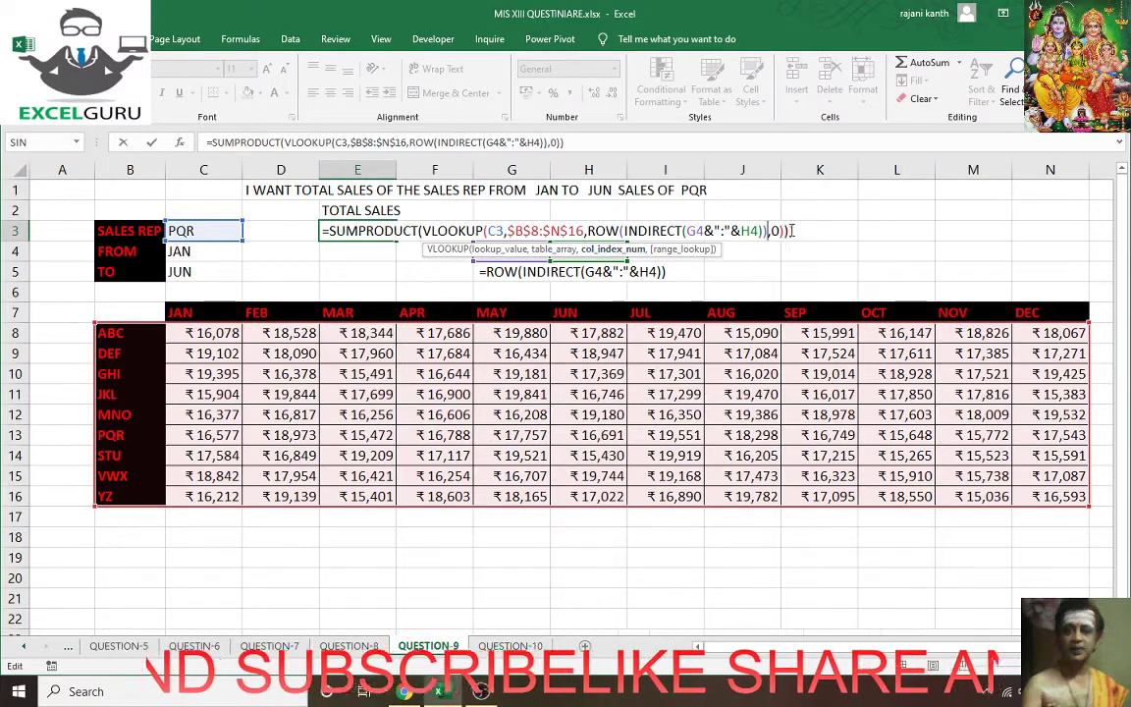
- Preview the total and the column-number argument with F9, then commit E3, which shows #VALUE!
left_click_drag(785, 231, 258, 227)
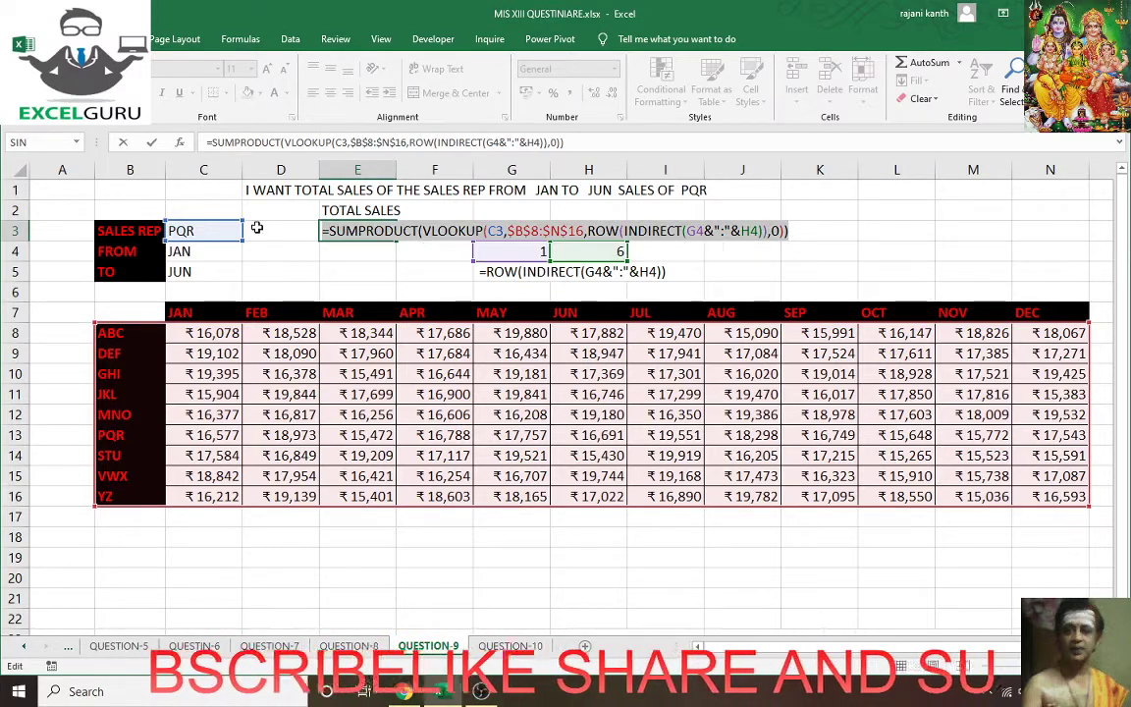
key("F9")
key("ctrl+Return")
key("ctrl+z")
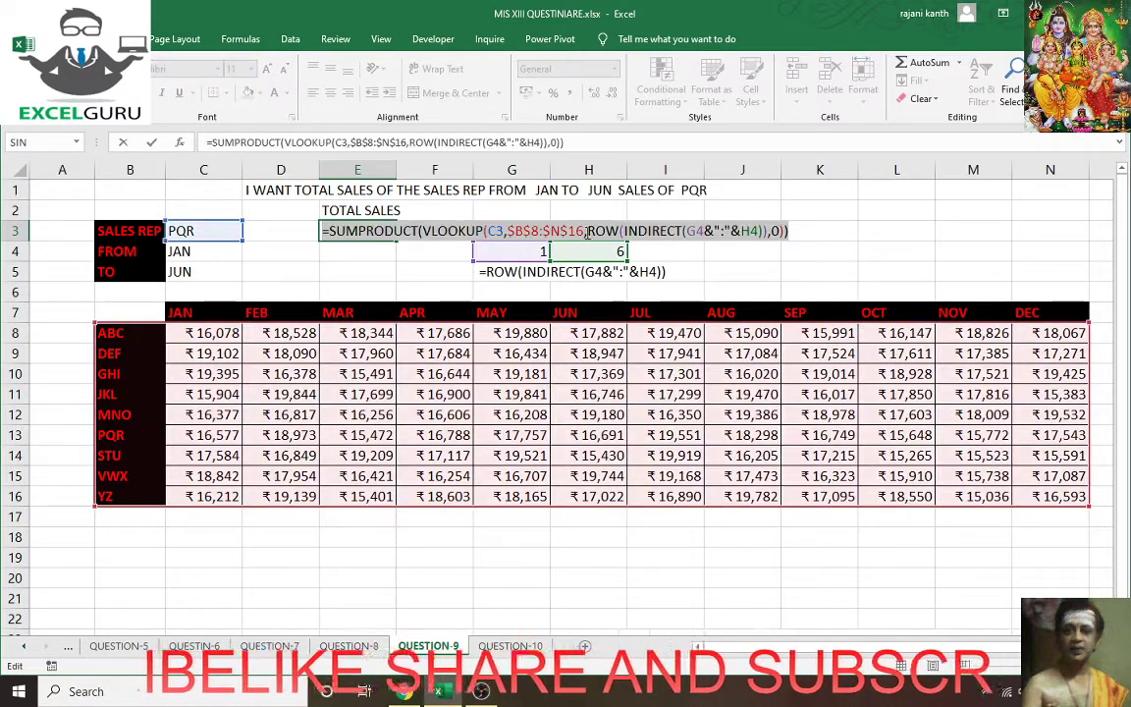
left_click(589, 231)
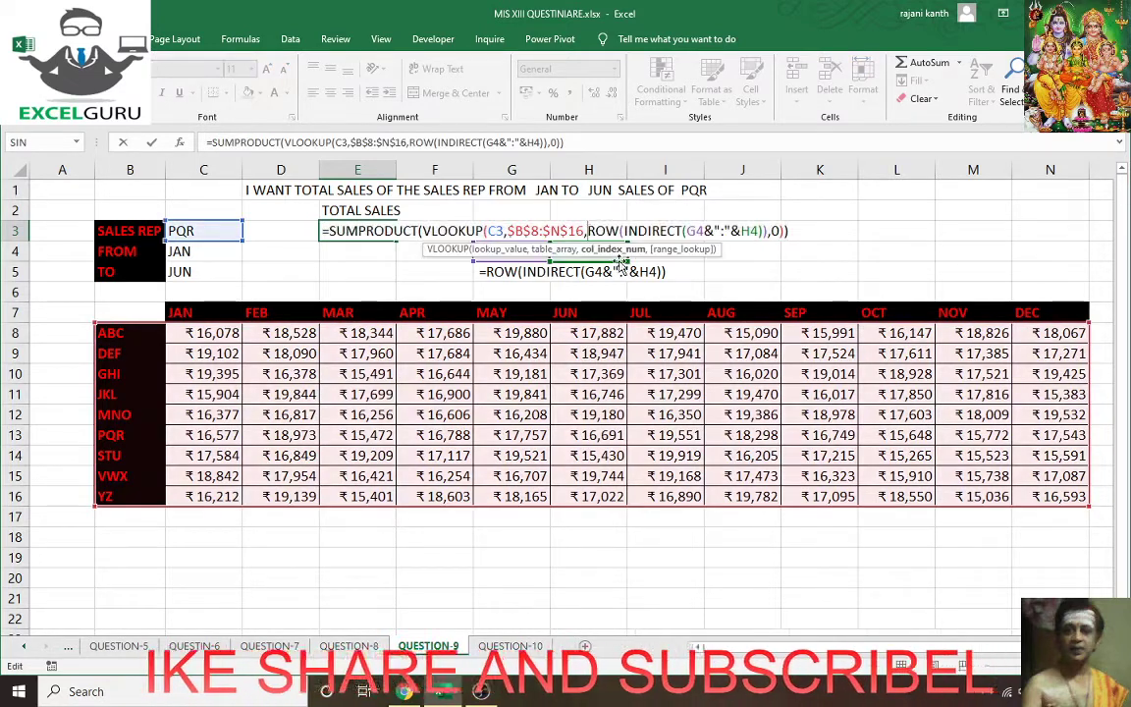
left_click(613, 249)
key("F9")
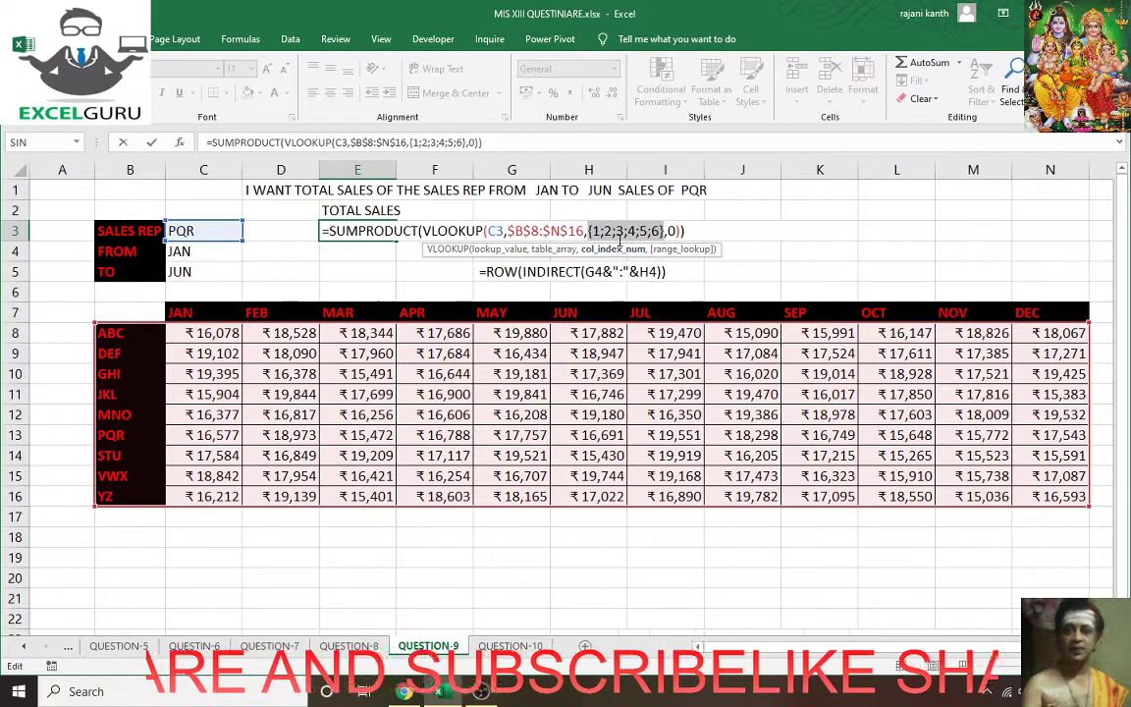
key("ctrl+z")
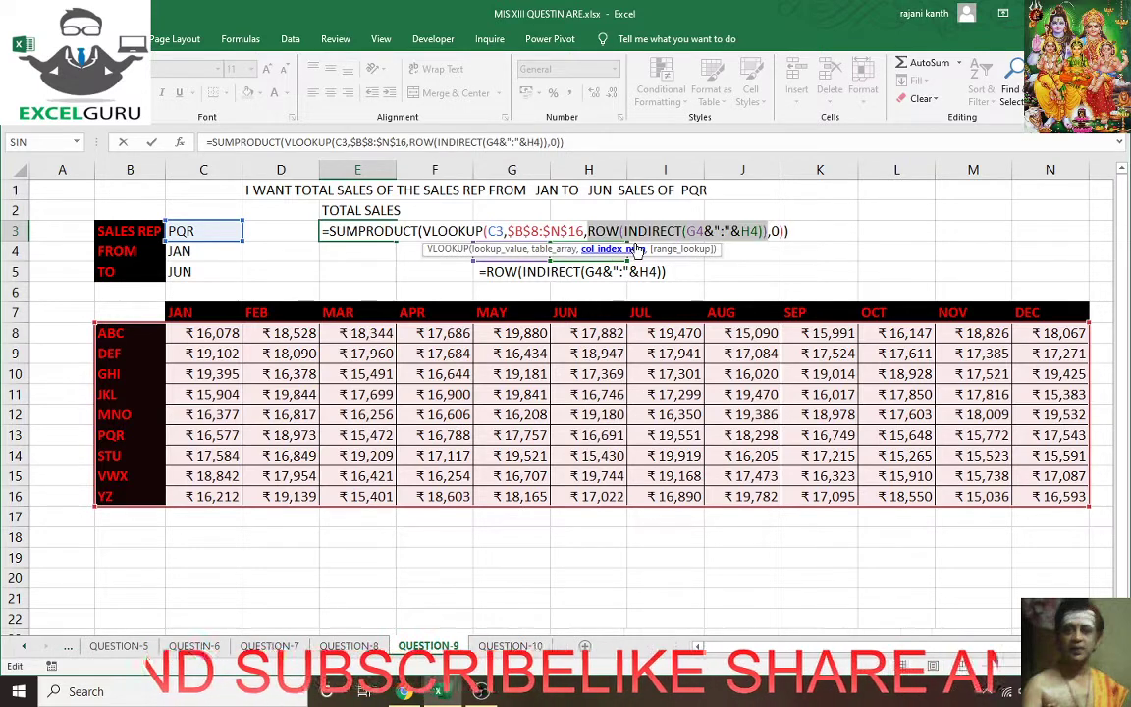
key("ctrl+Return")
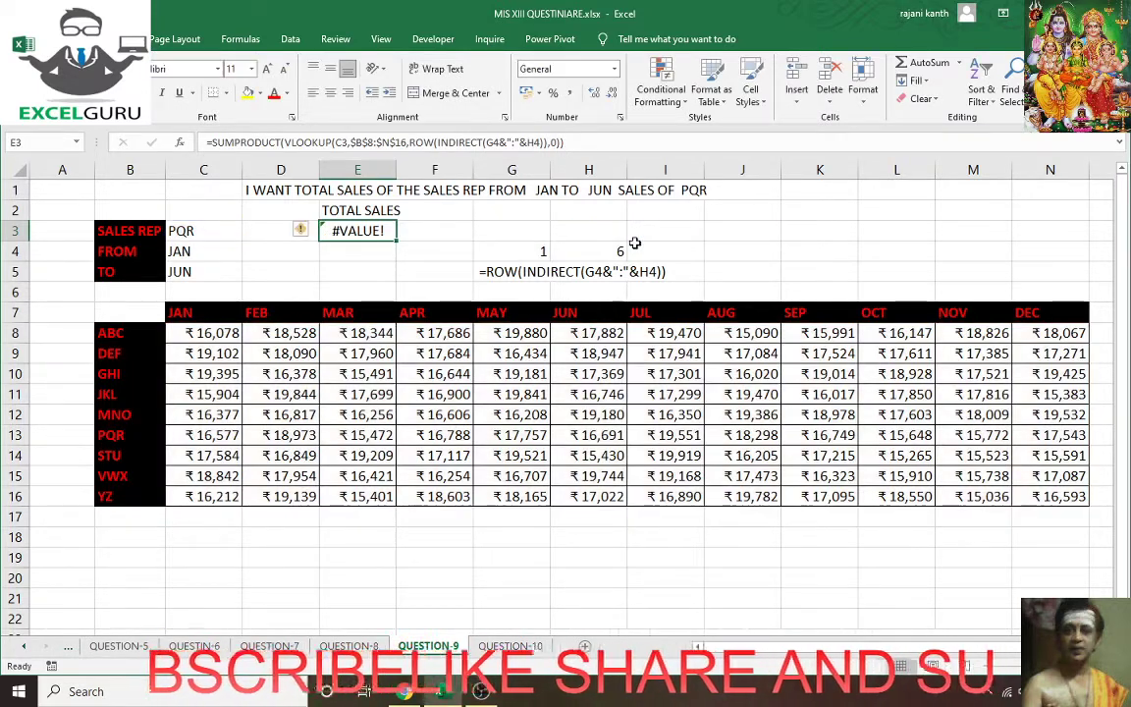
double_click(360, 233)
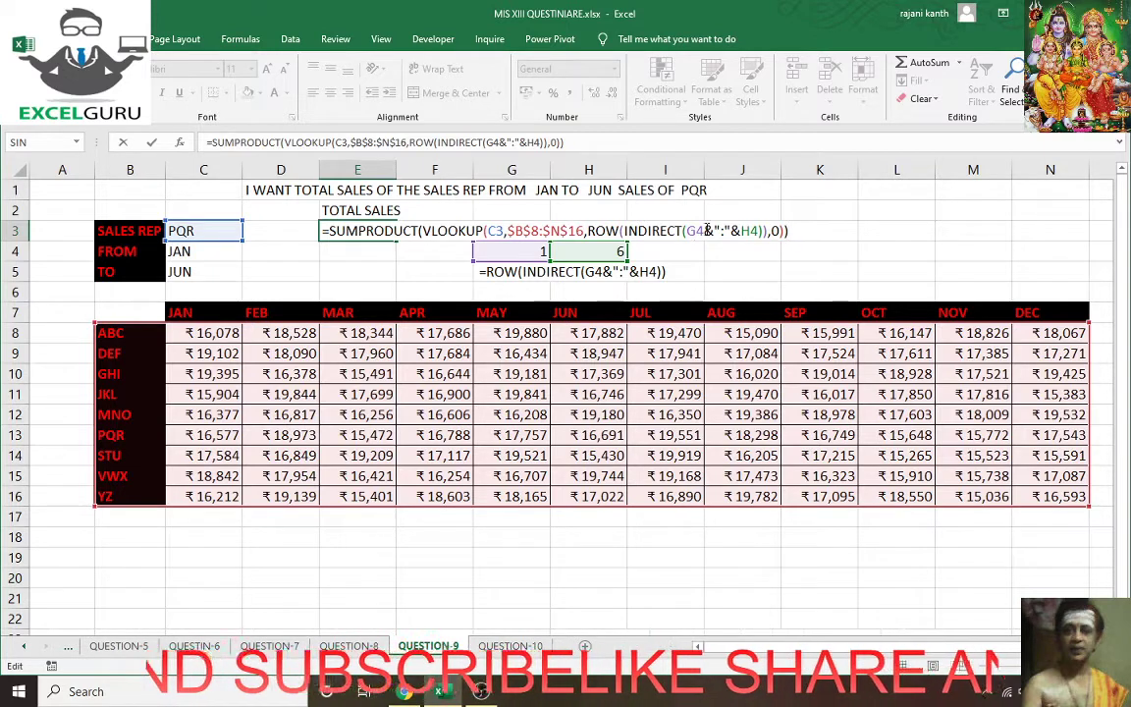
key("Escape")
left_click(509, 247)
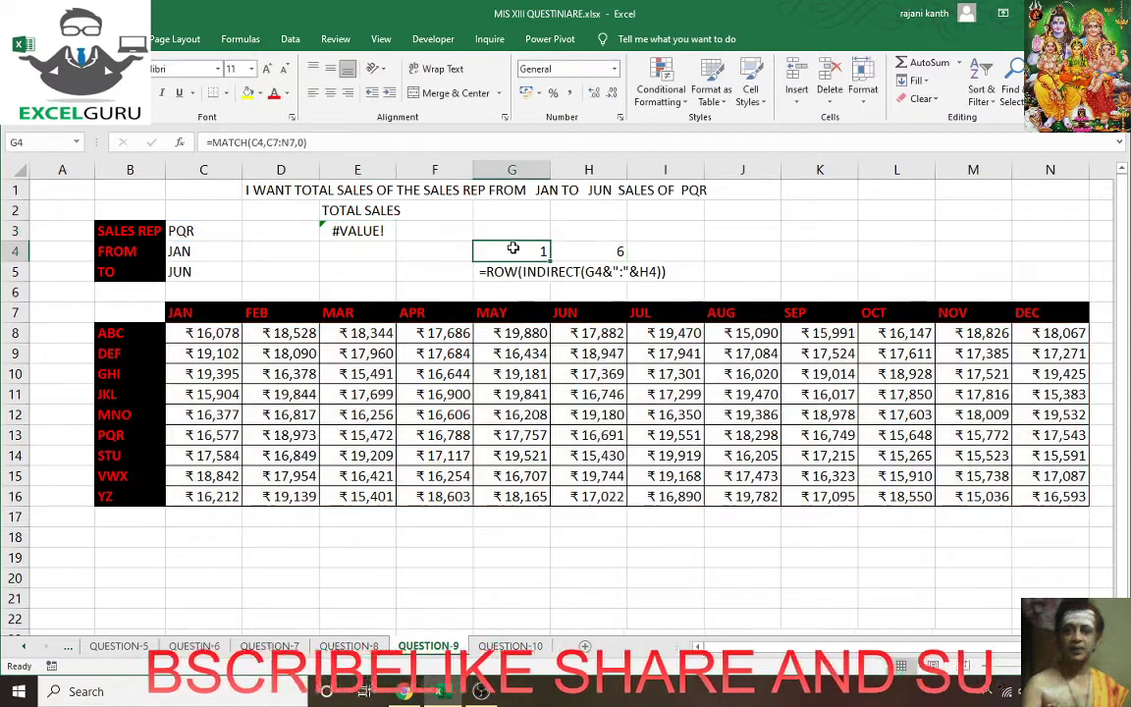
double_click(513, 248)
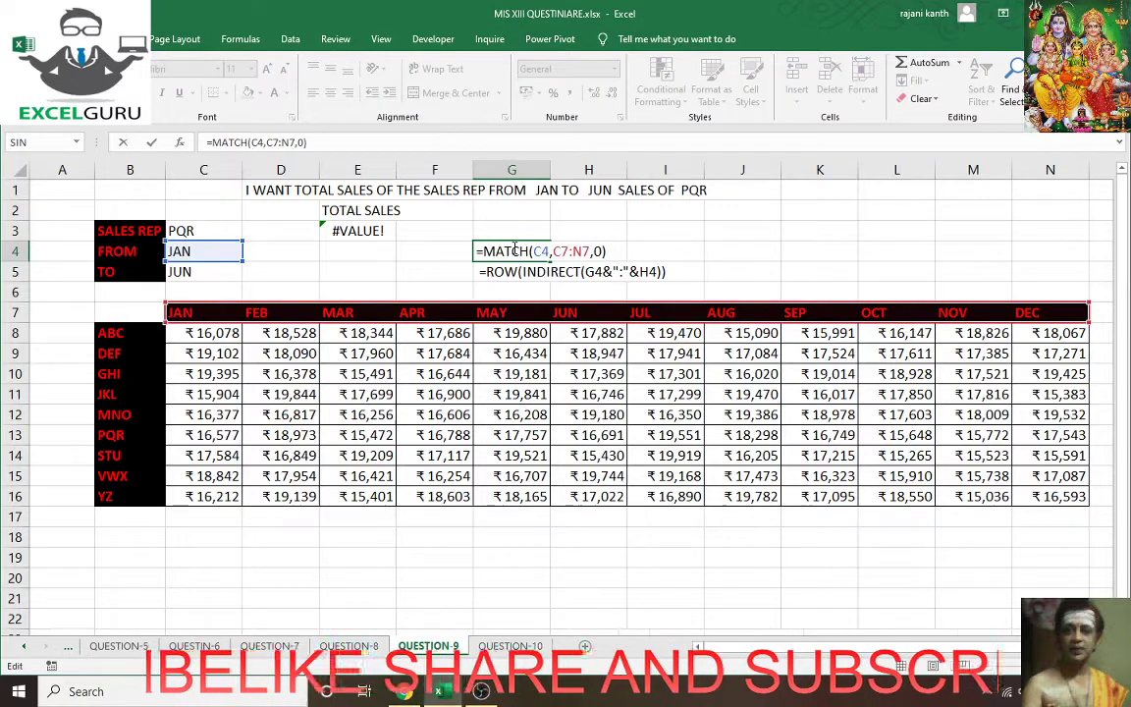
key("ctrl+Return")
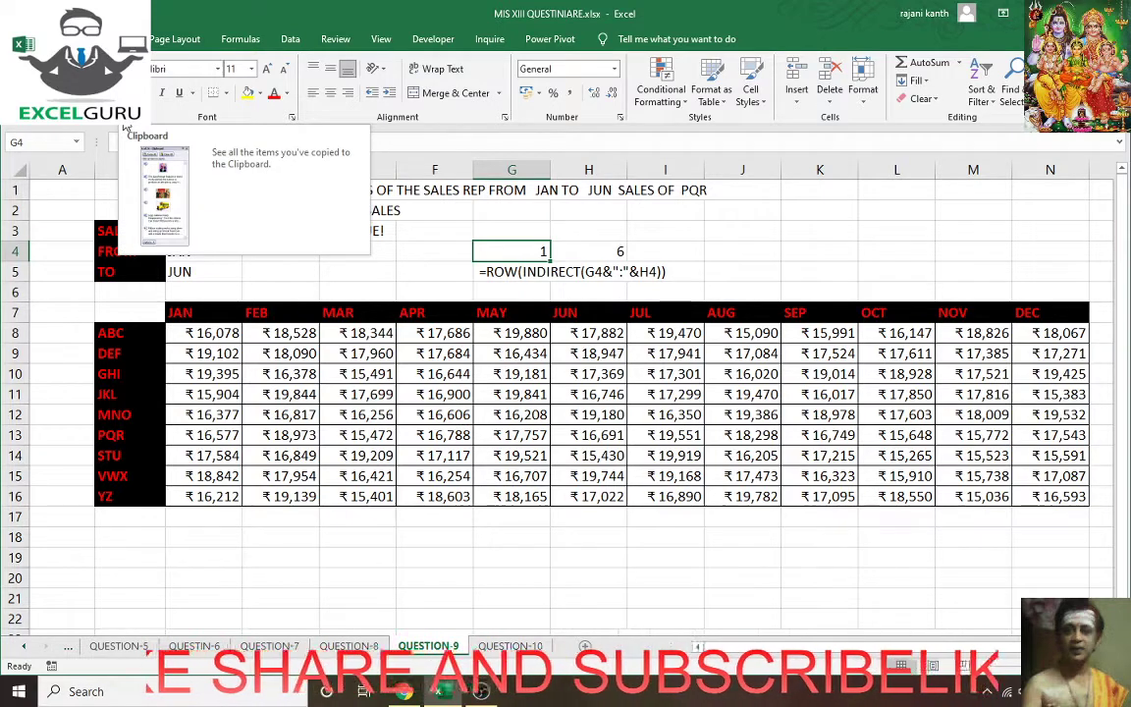
- Show the Office Clipboard pane and clear its history
left_click(126, 126)
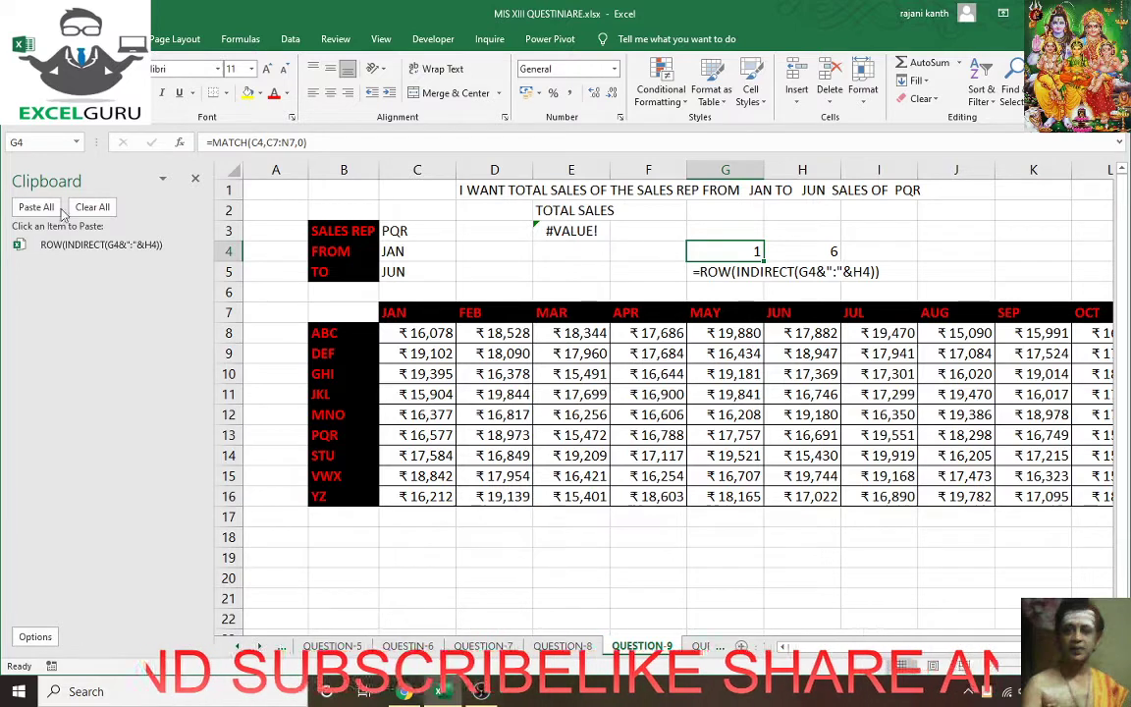
left_click(34, 636)
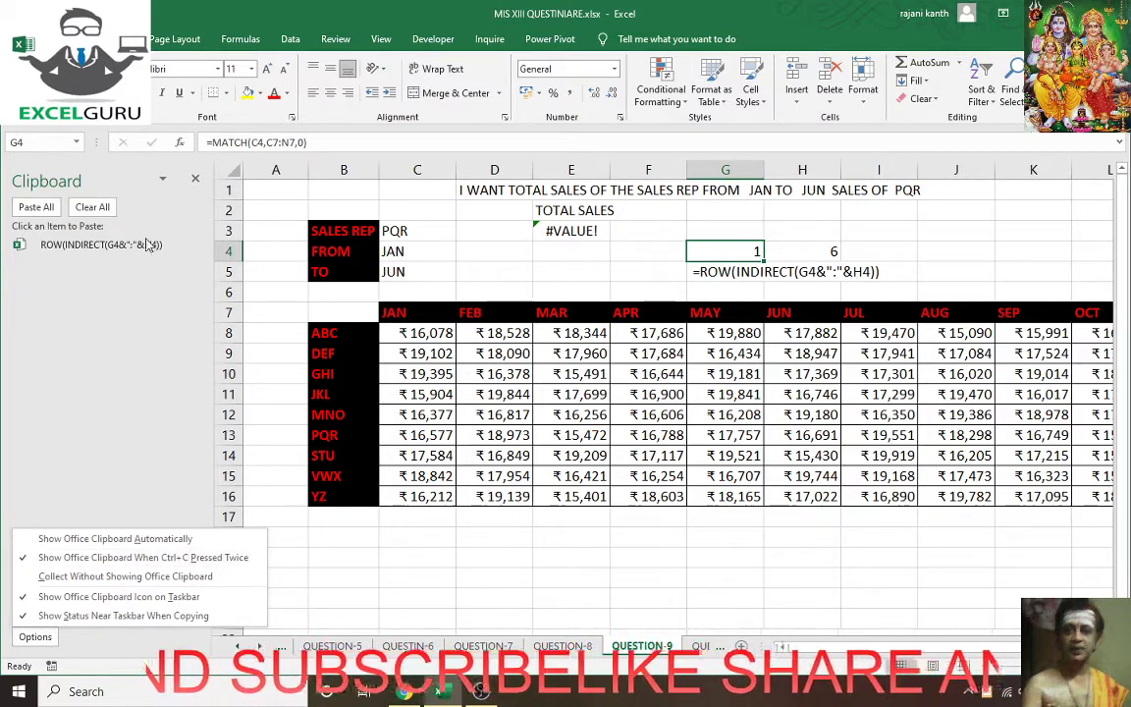
left_click(92, 206)
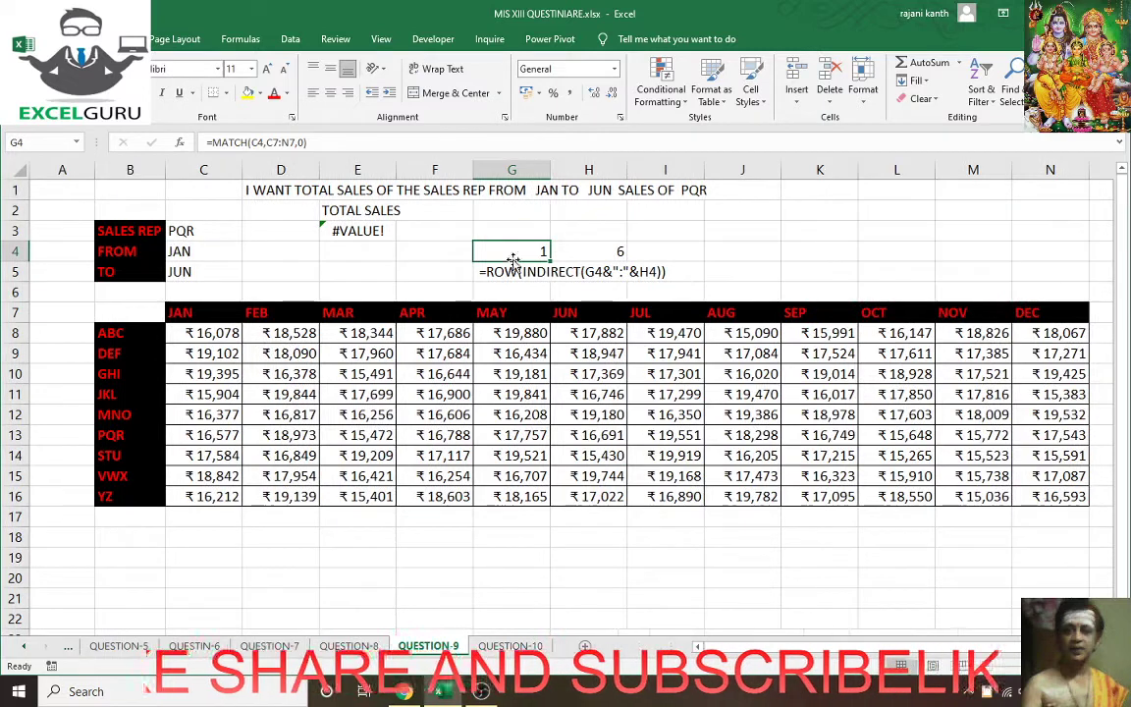
- Copy the MATCH formula text from G4 to the clipboard
double_click(520, 251)
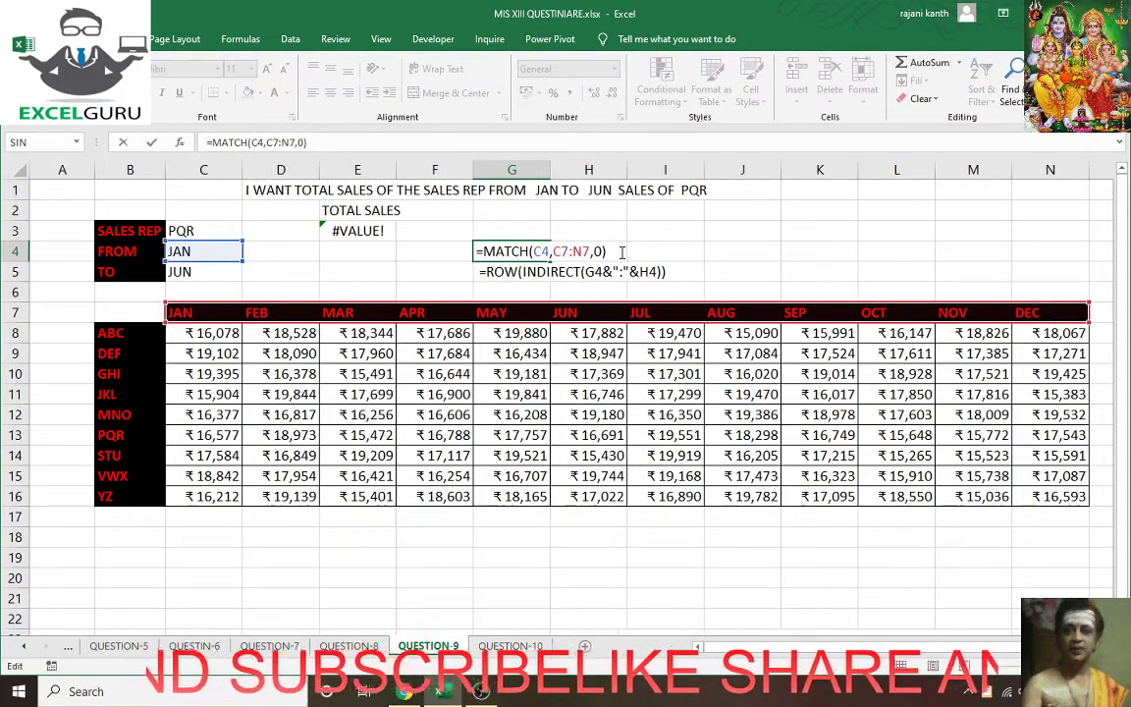
key("Escape")
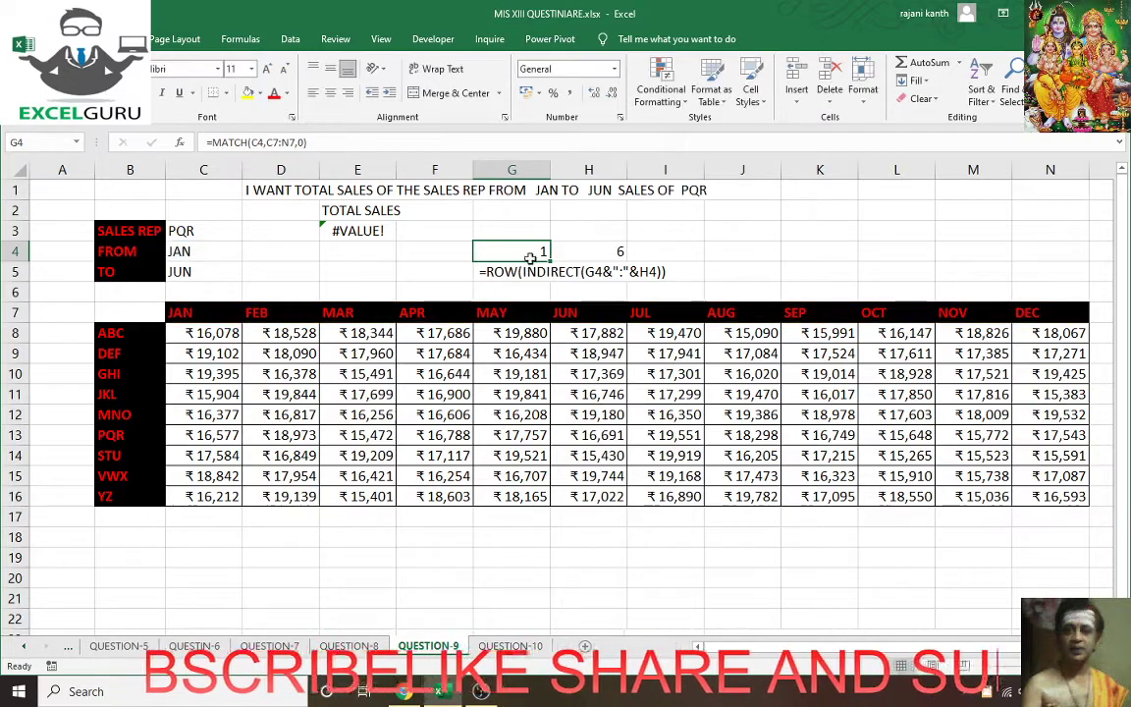
key("F2")
left_click_drag(606, 251, 331, 251)
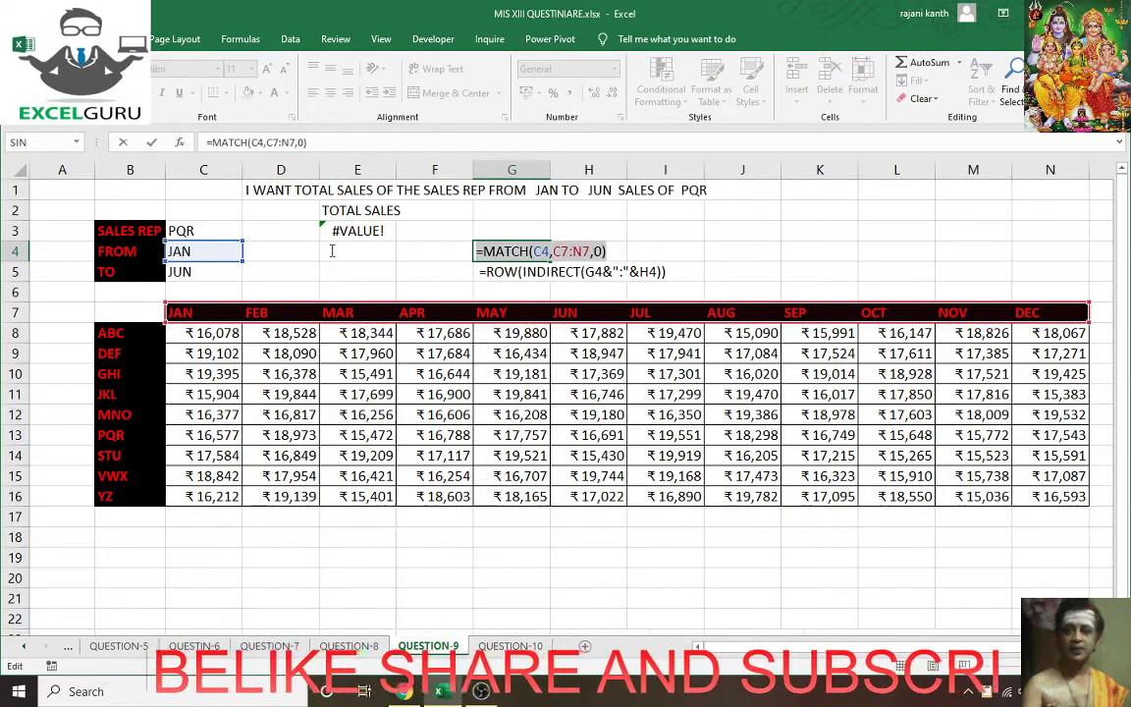
key("ctrl+c")
key("ctrl+c")
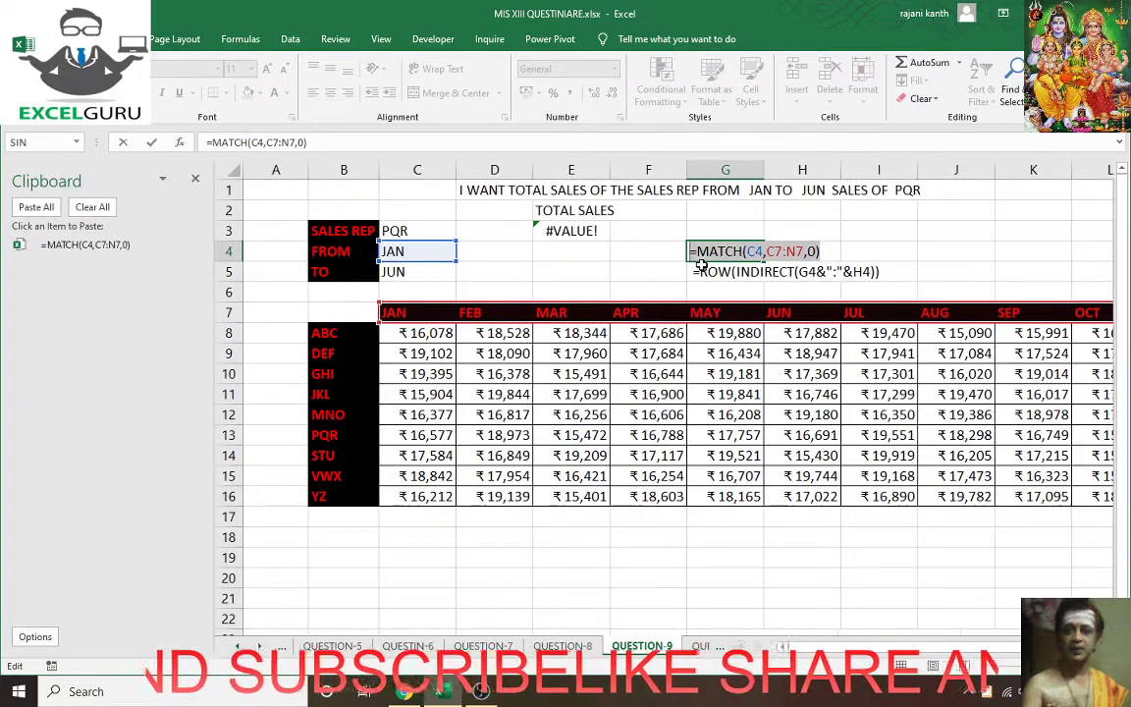
- Copy the MATCH formula text from H4 to the clipboard, leaving H4 unchanged
left_click(797, 253)
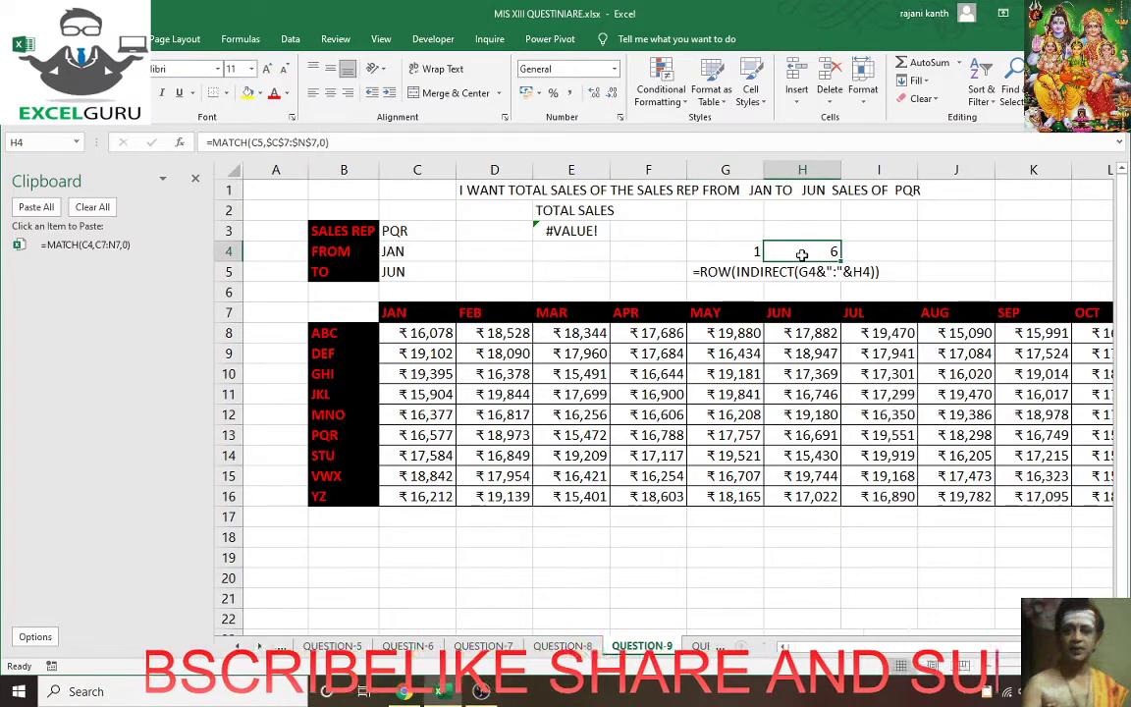
double_click(801, 254)
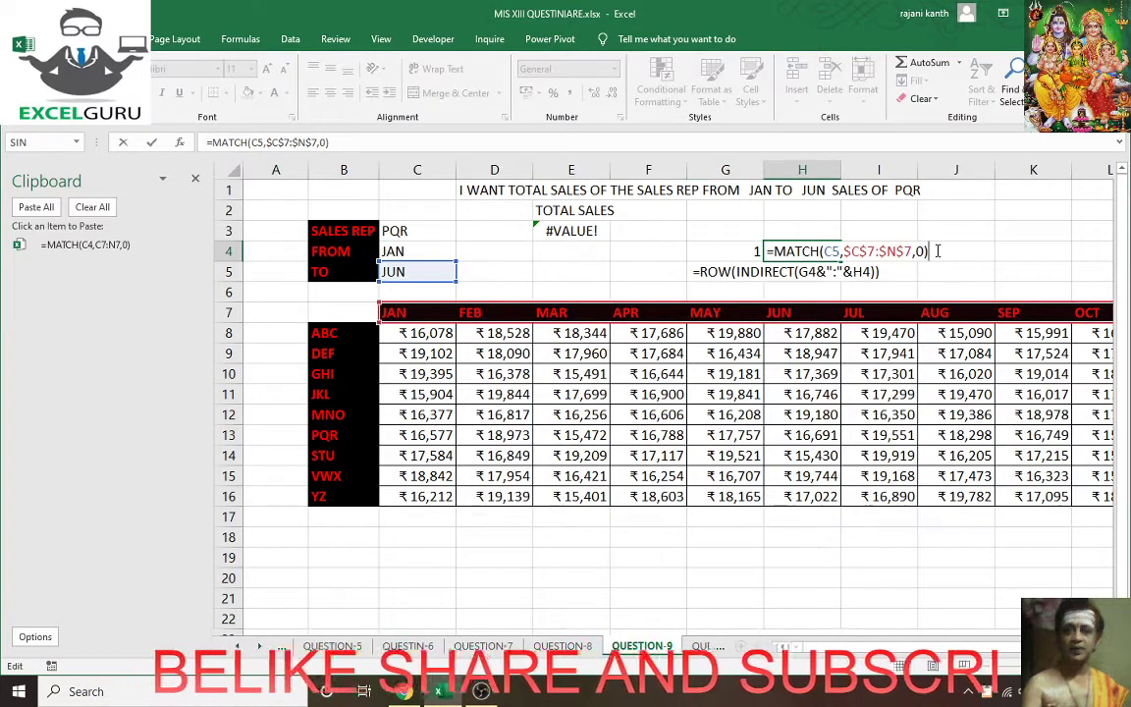
left_click_drag(941, 253, 718, 251)
key("ctrl+c")
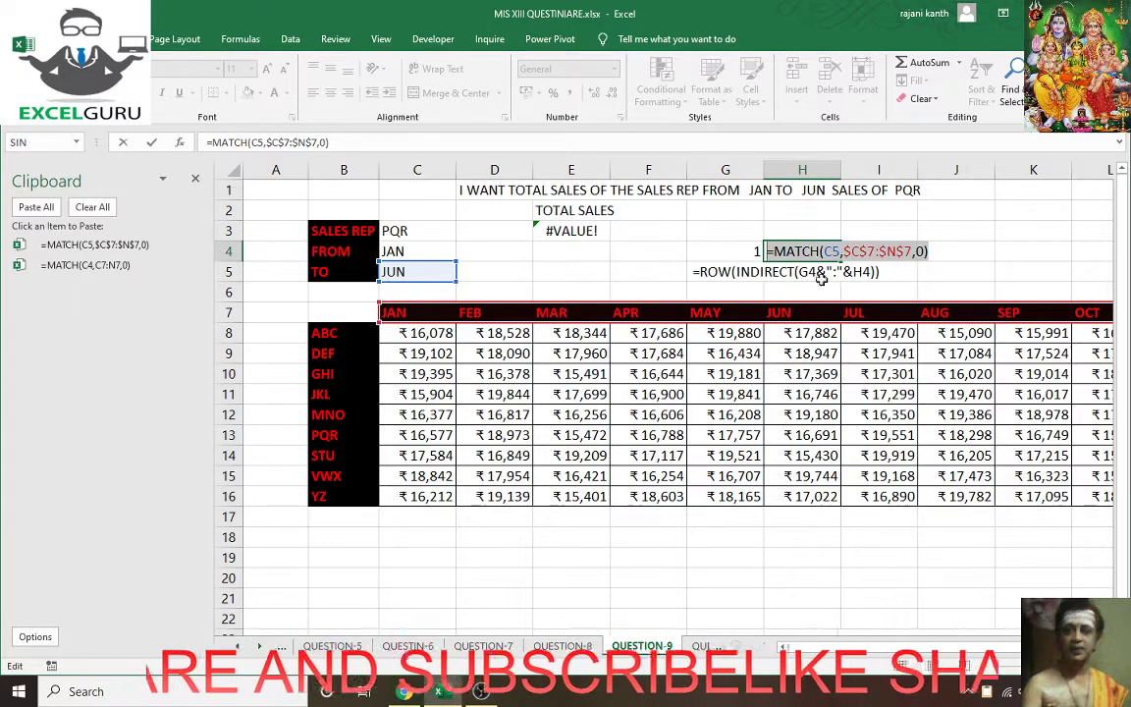
key("Escape")
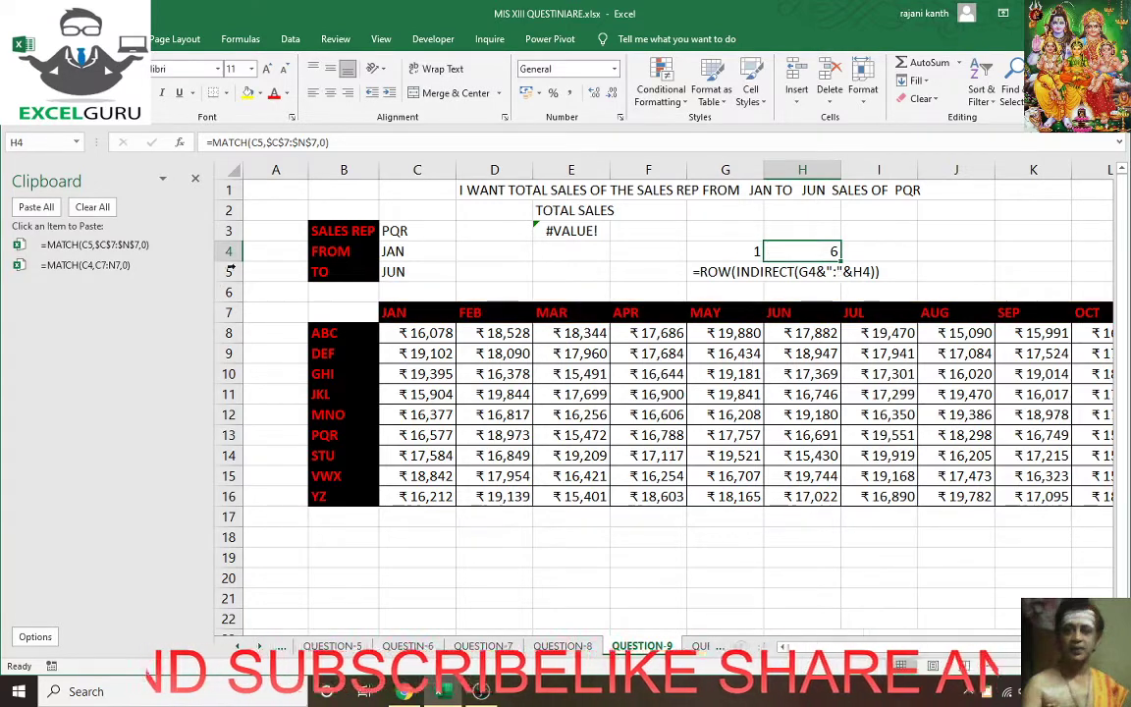
left_click(534, 228)
- In E3's formula, replace G4 with the start-month MATCH formula and remove its extra equals sign
double_click(559, 230)
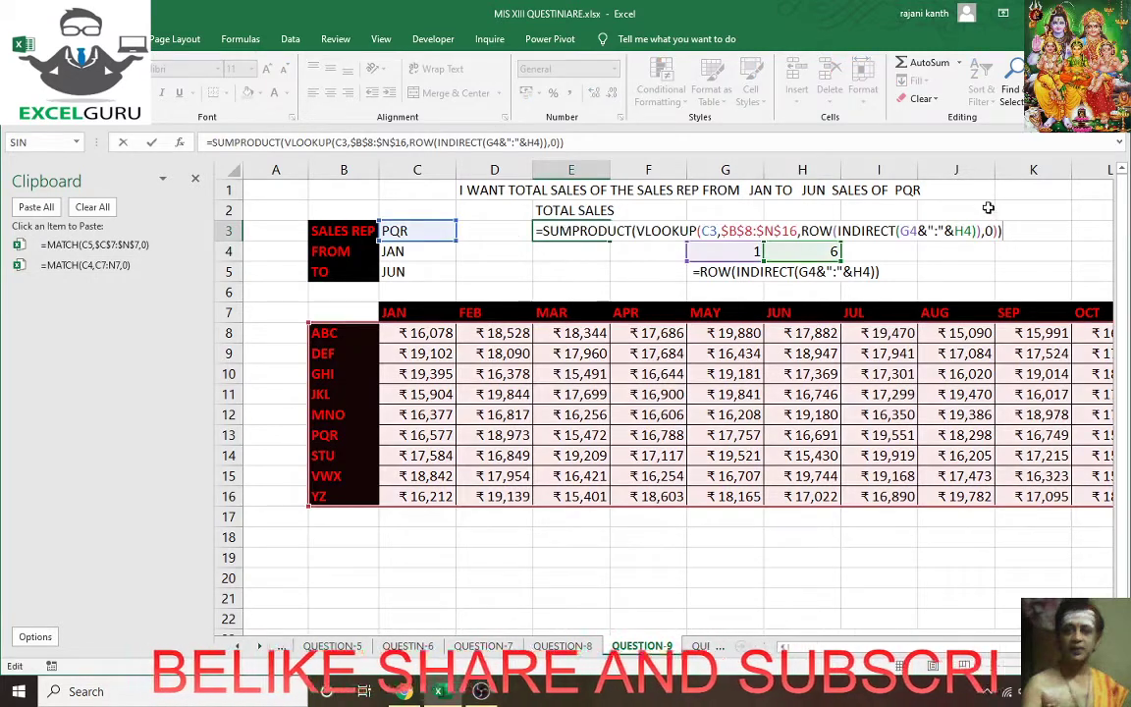
double_click(908, 230)
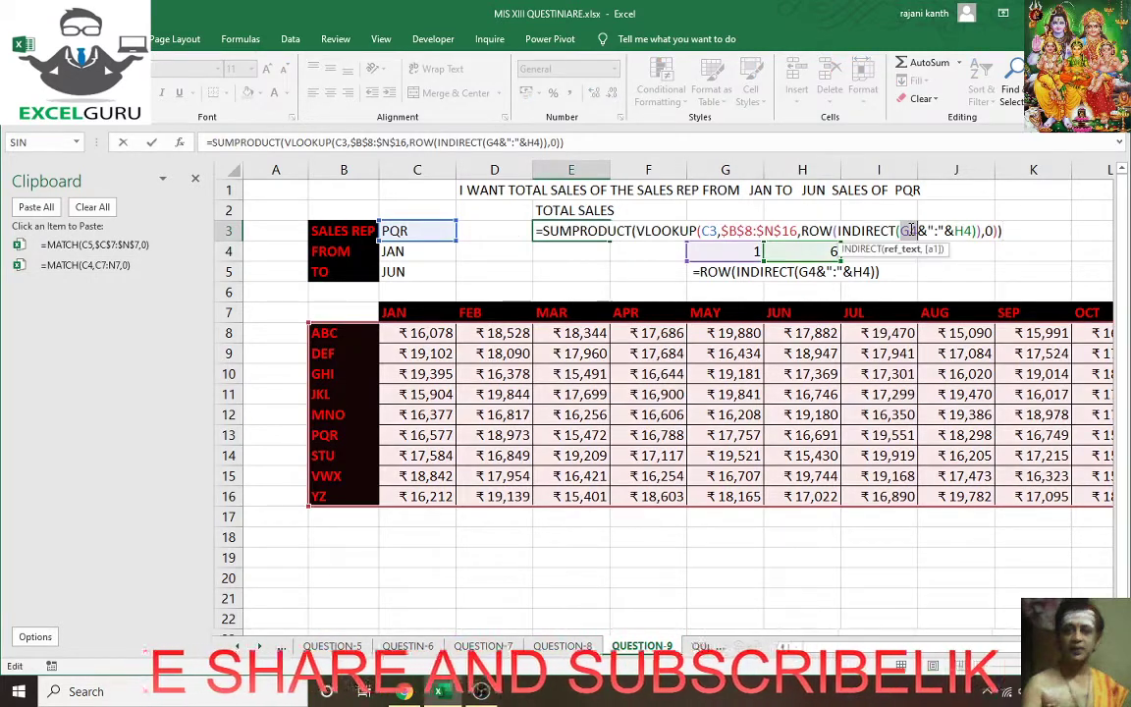
left_click(83, 267)
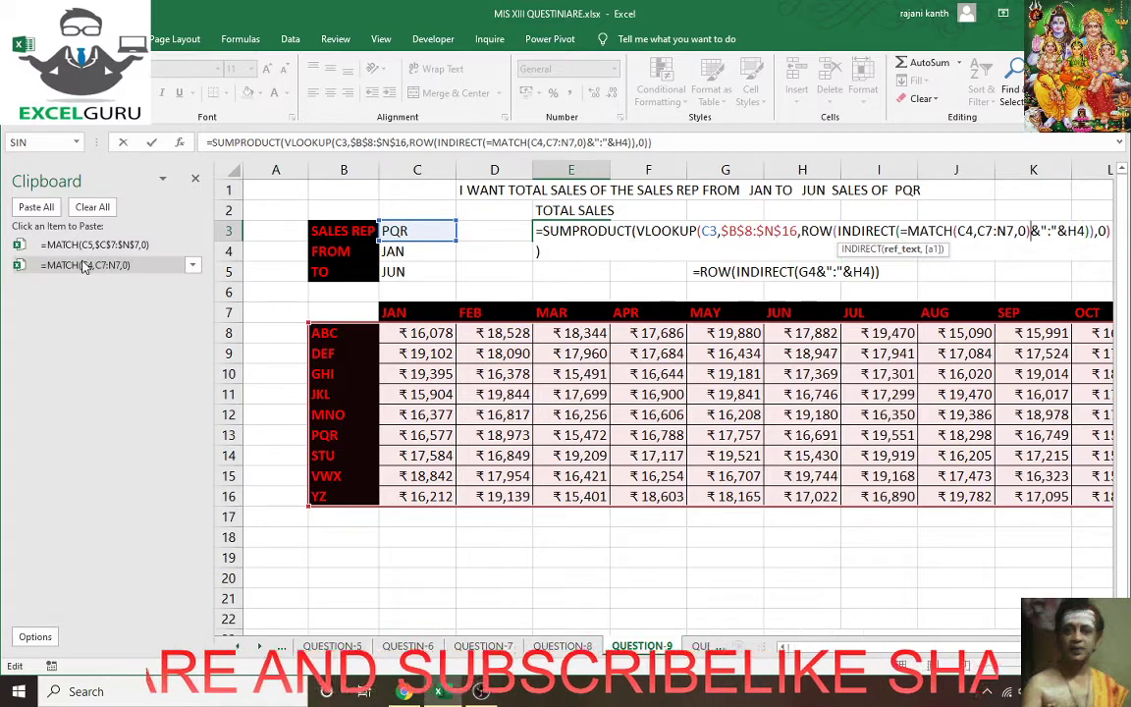
left_click(903, 230)
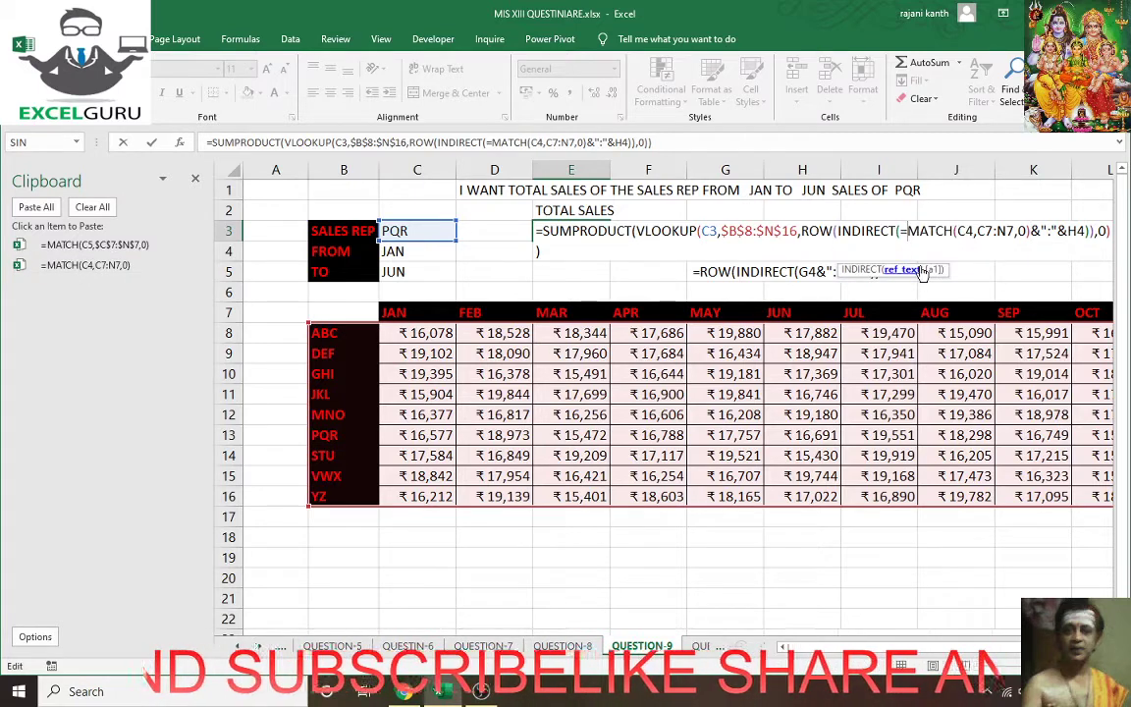
key("Delete")
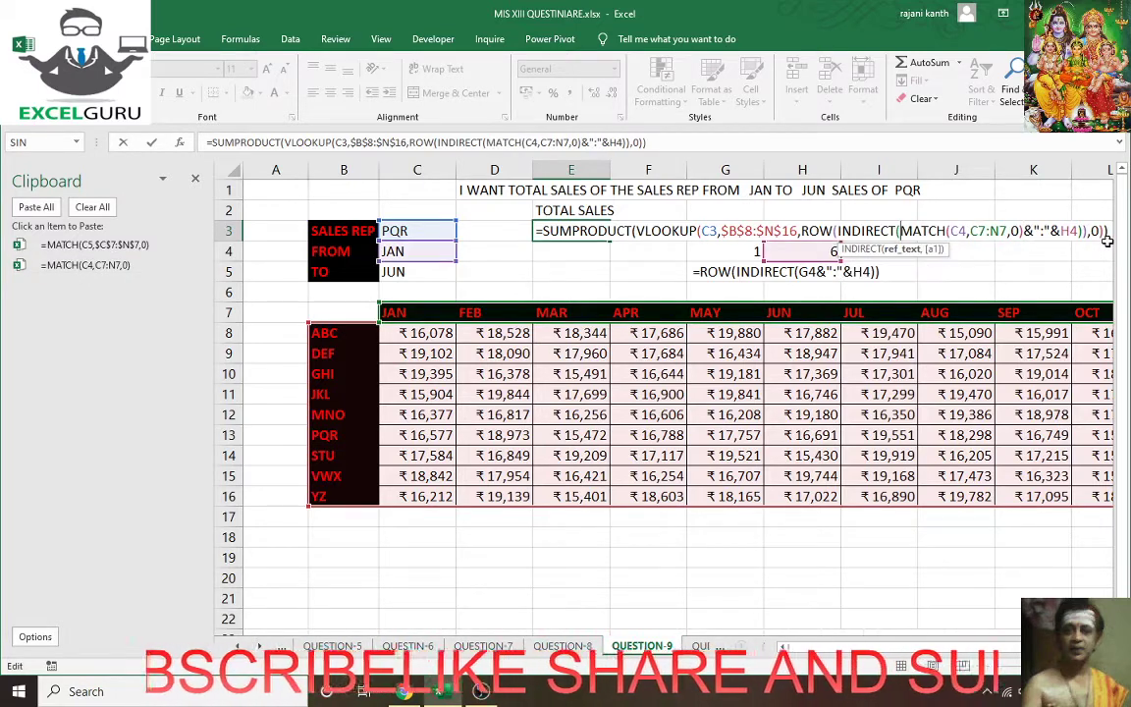
- Replace H4 with the end-month MATCH formula and delete its stray equals sign
double_click(1068, 231)
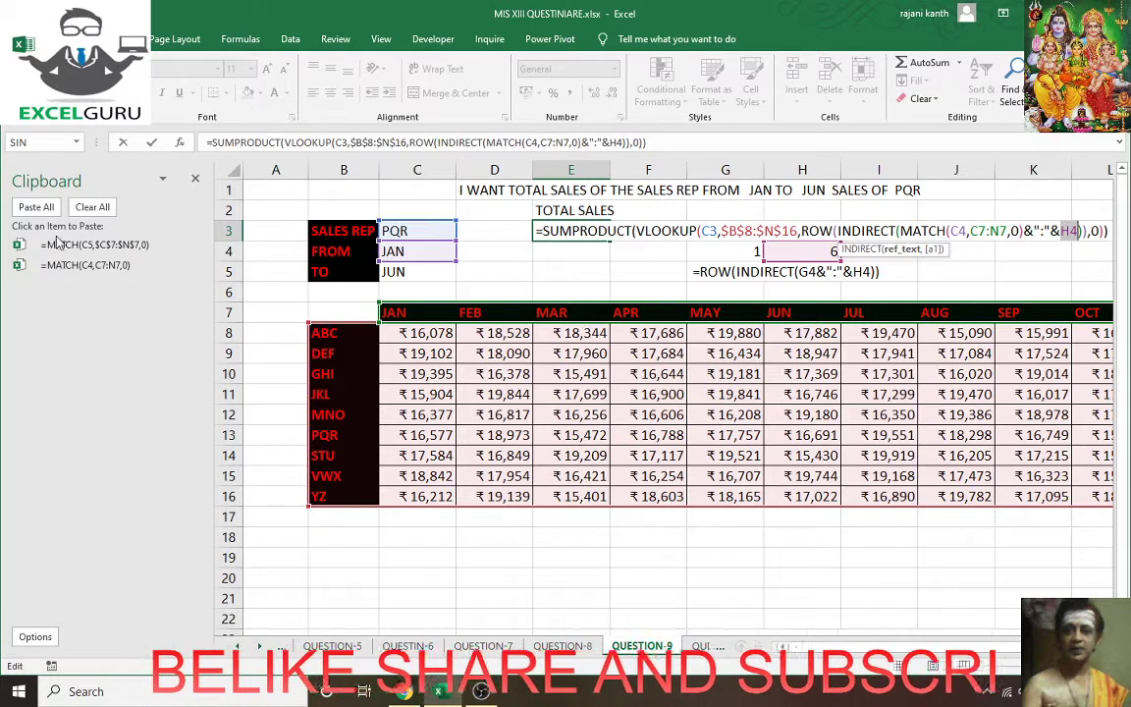
left_click(94, 245)
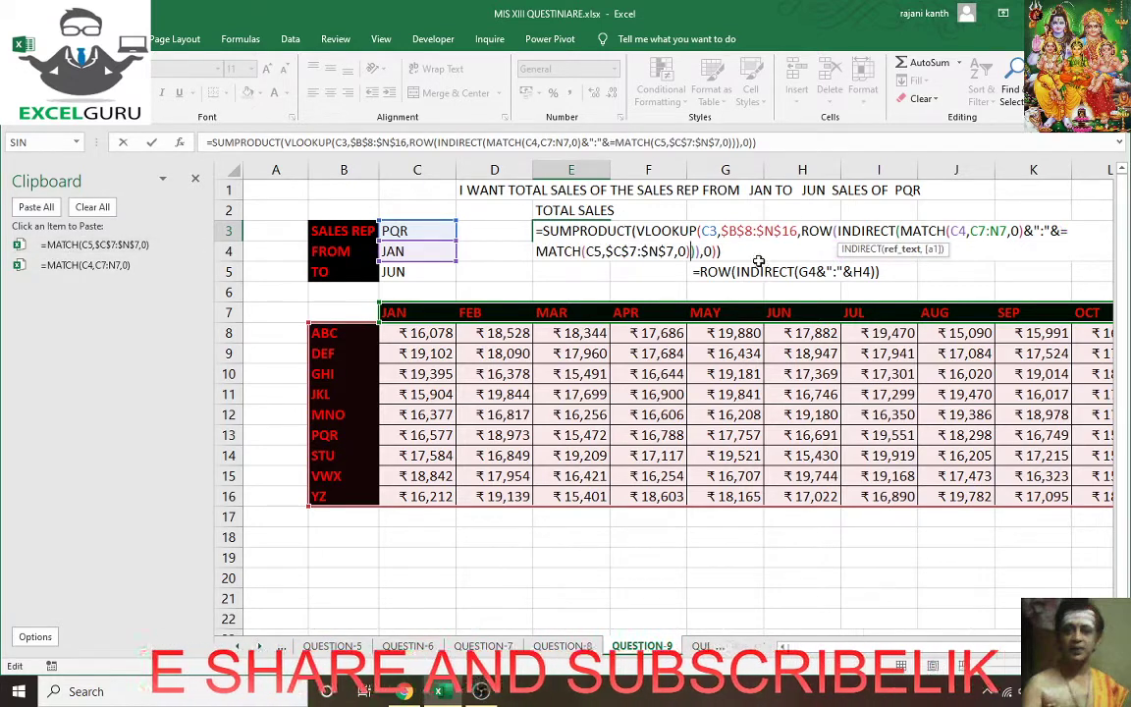
left_click_drag(720, 251, 536, 230)
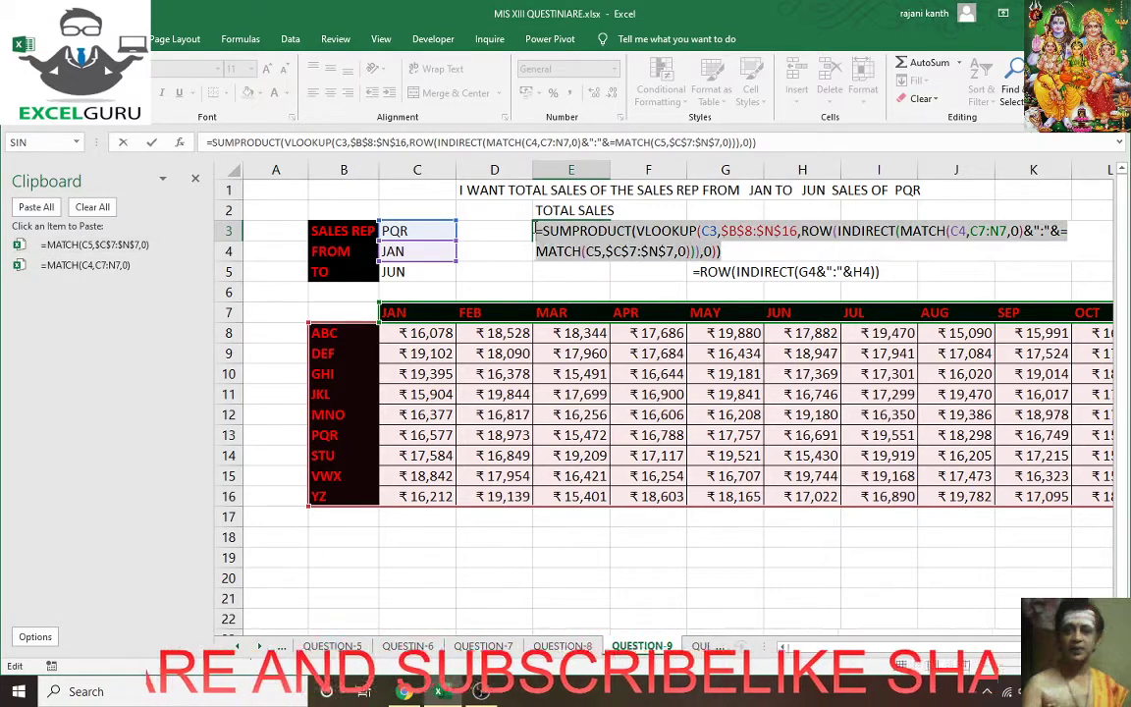
key("Return")
key("Return")
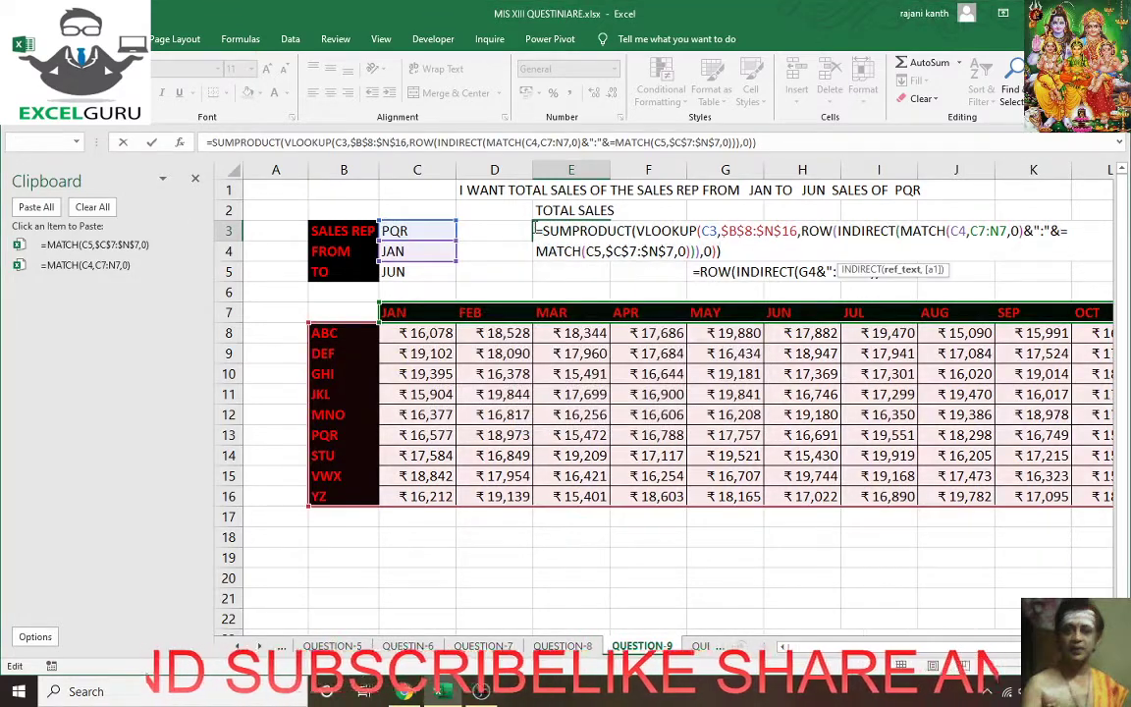
left_click(1073, 230)
key("BackSpace")
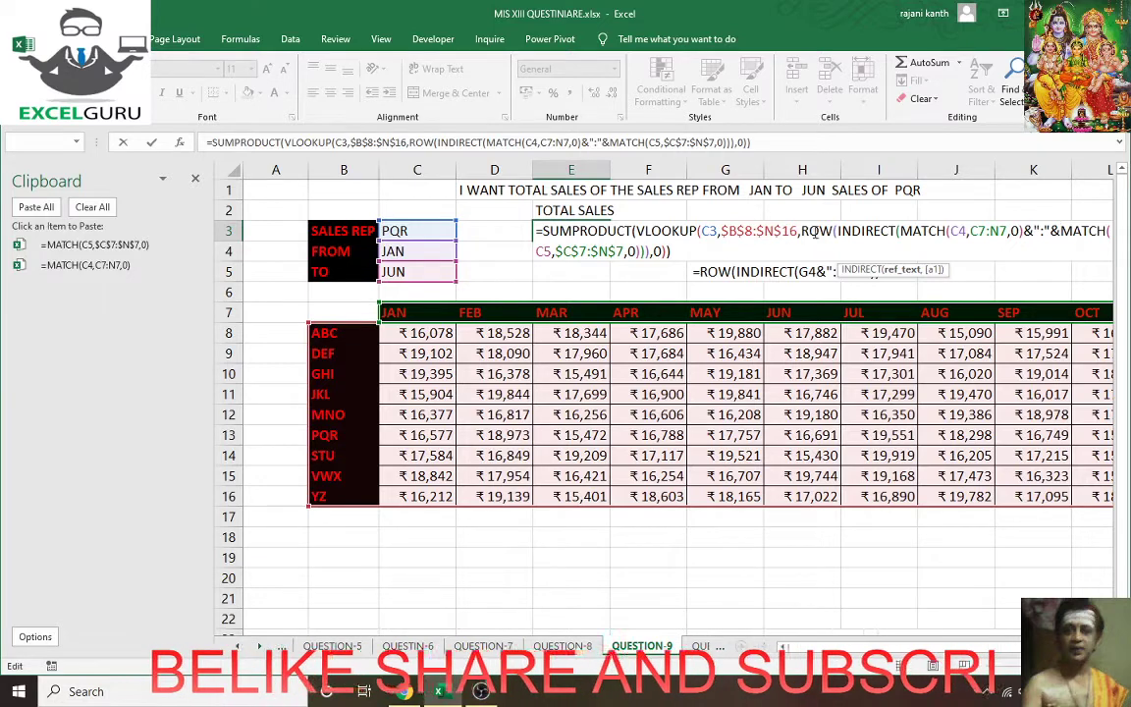
- Preview the column numbers from E3's ROW(INDIRECT(...)) part with F9, then restore it
left_click(802, 230)
left_click(824, 272)
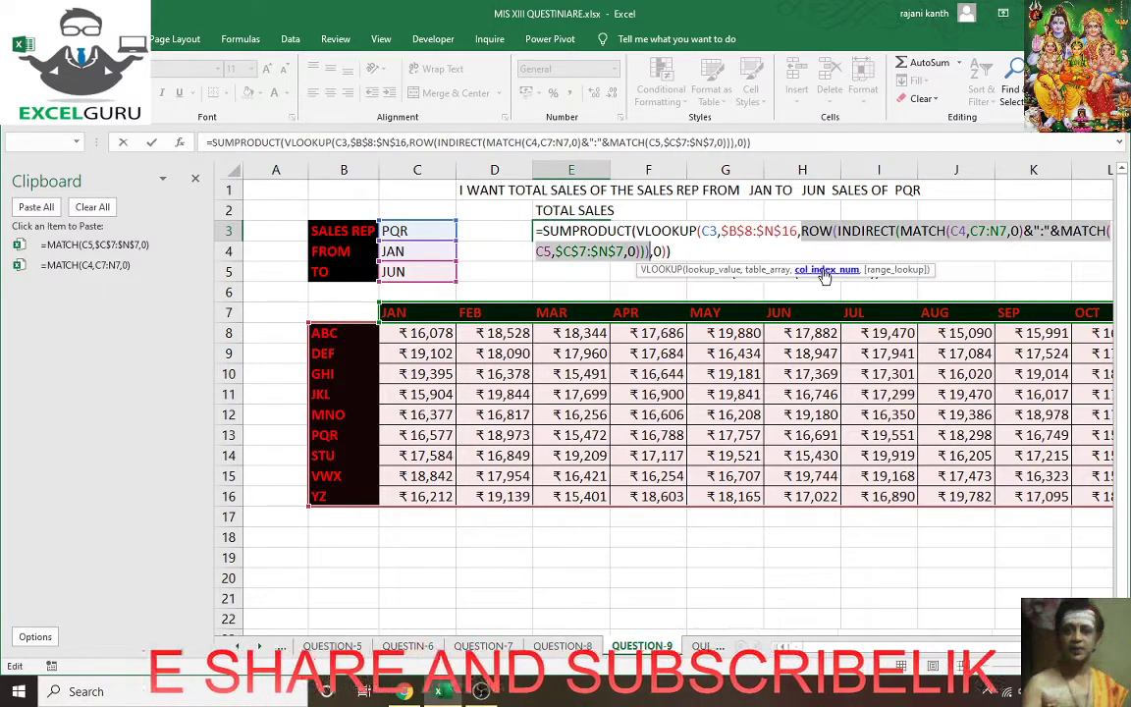
key("F9")
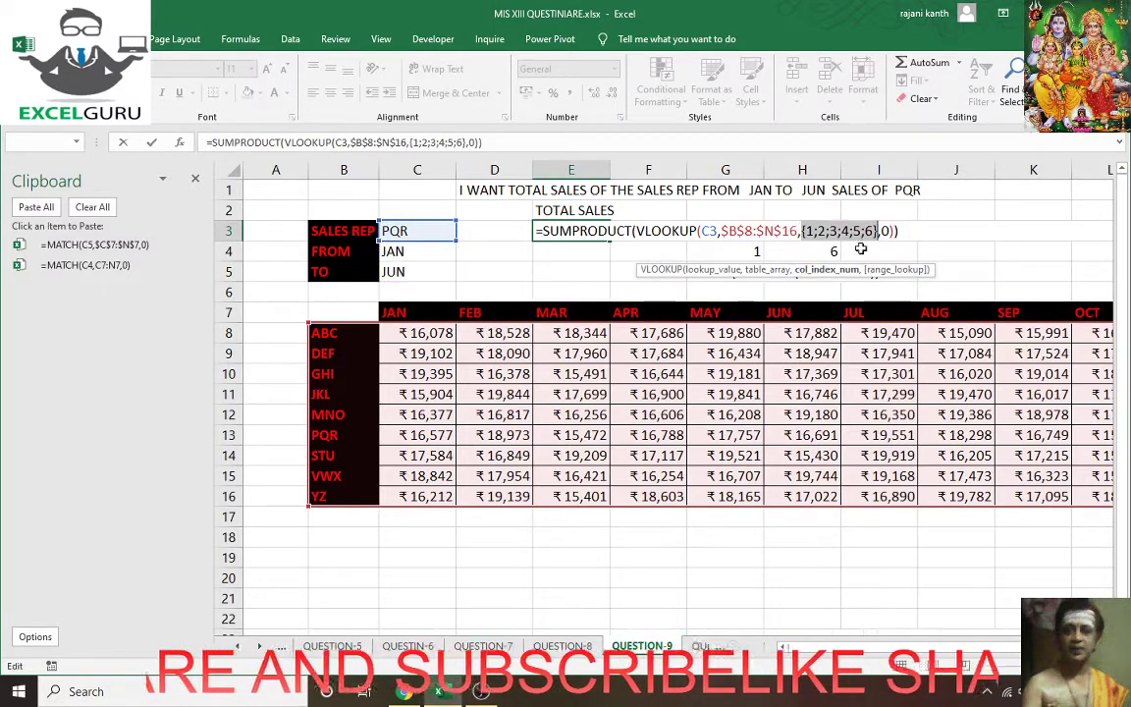
key("Right")
key("ctrl+z")
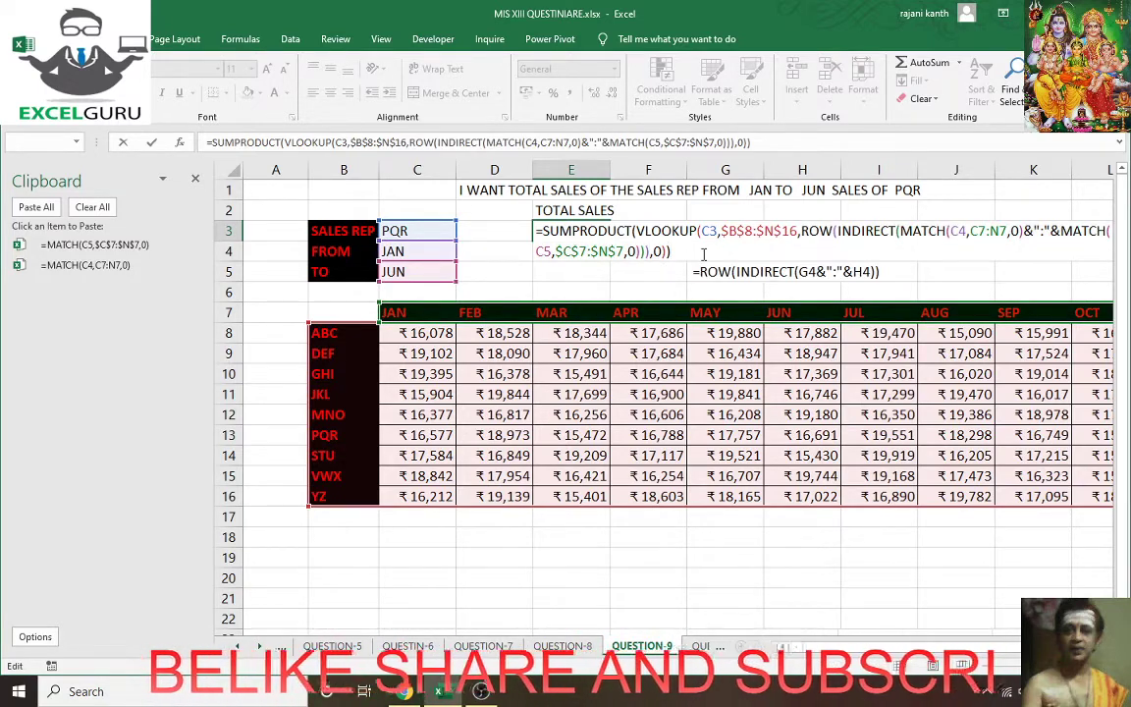
- Preview the sales values the VLOOKUP part returns, restore it, and close the Clipboard pane
left_click(636, 232)
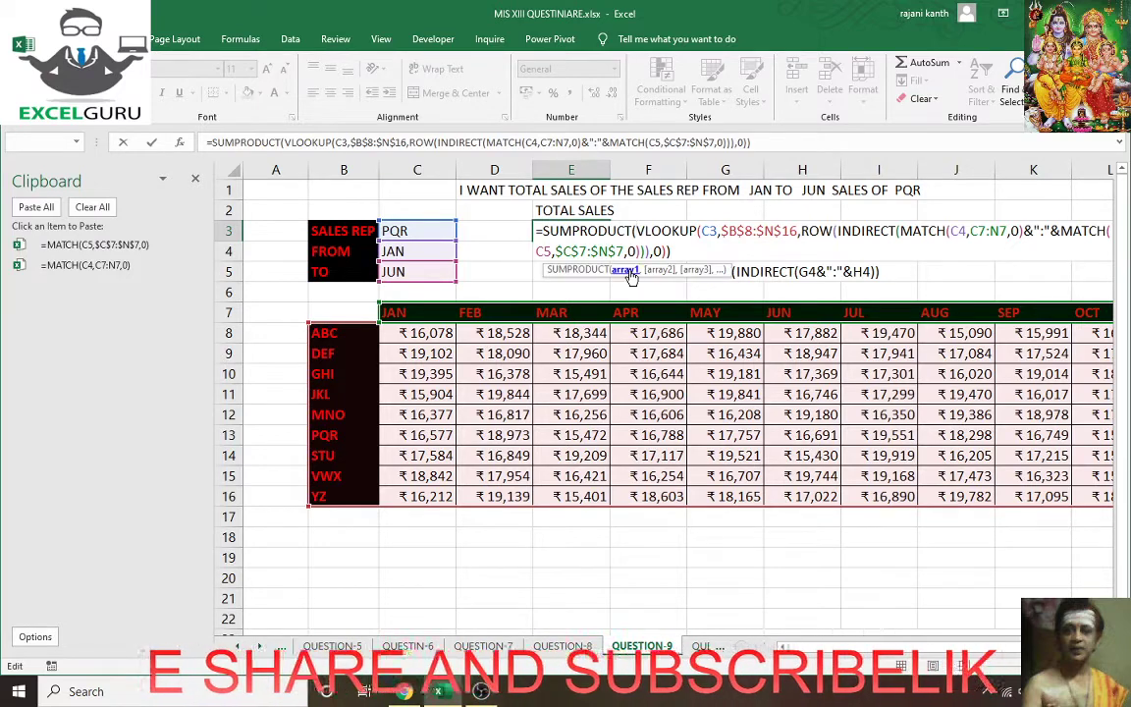
left_click(625, 269)
key("F9")
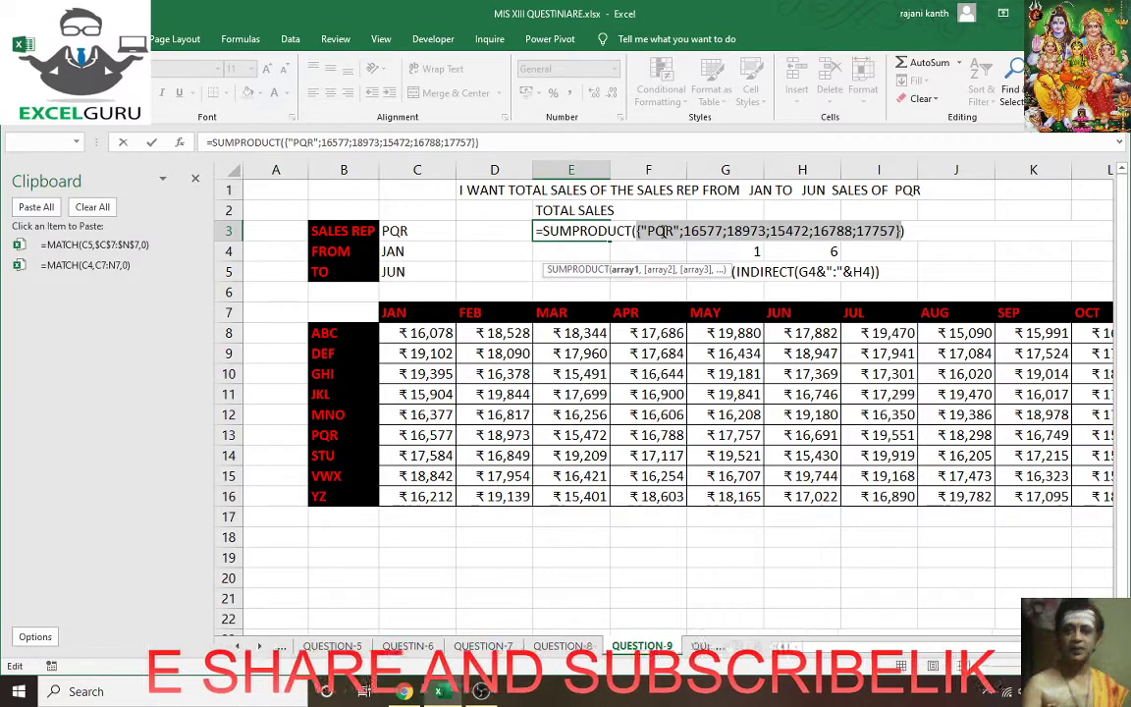
key("ctrl+z")
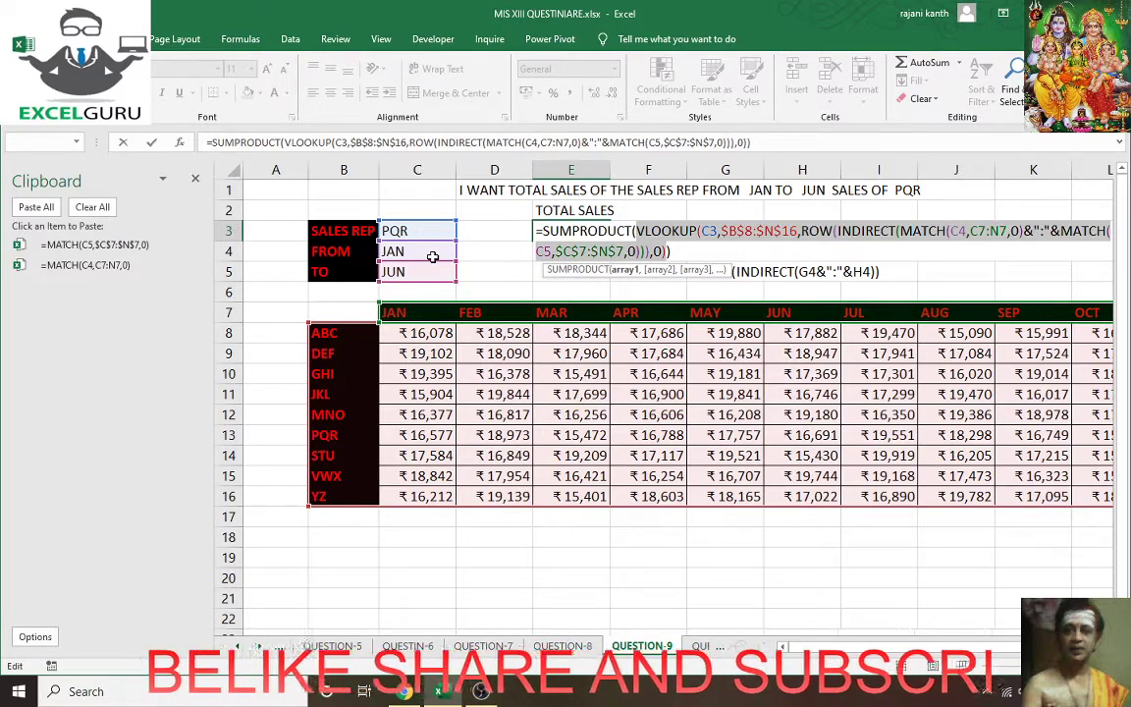
left_click(195, 178)
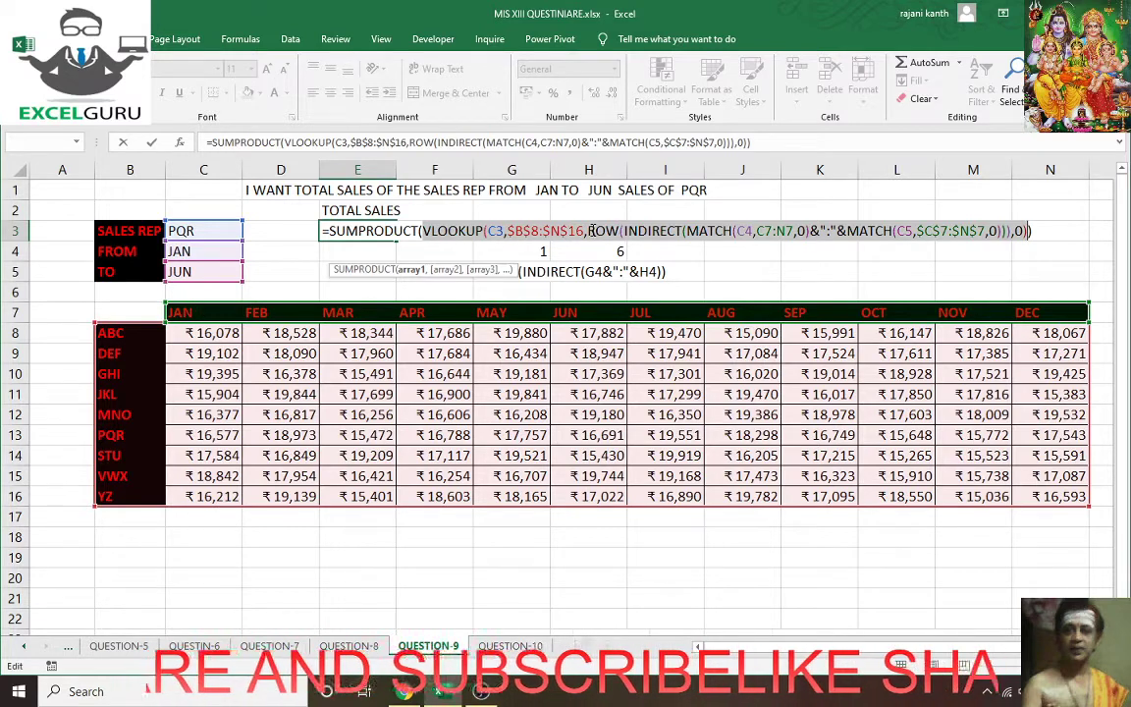
left_click(689, 233)
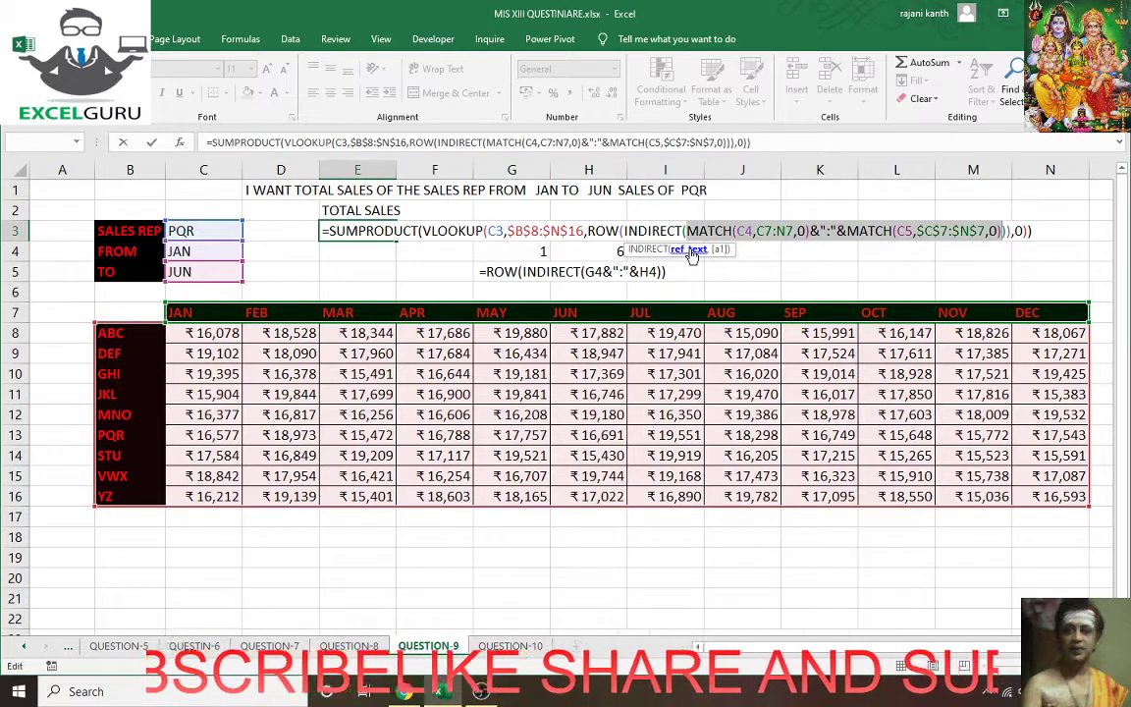
left_click_drag(686, 230, 810, 230)
key("ctrl+c")
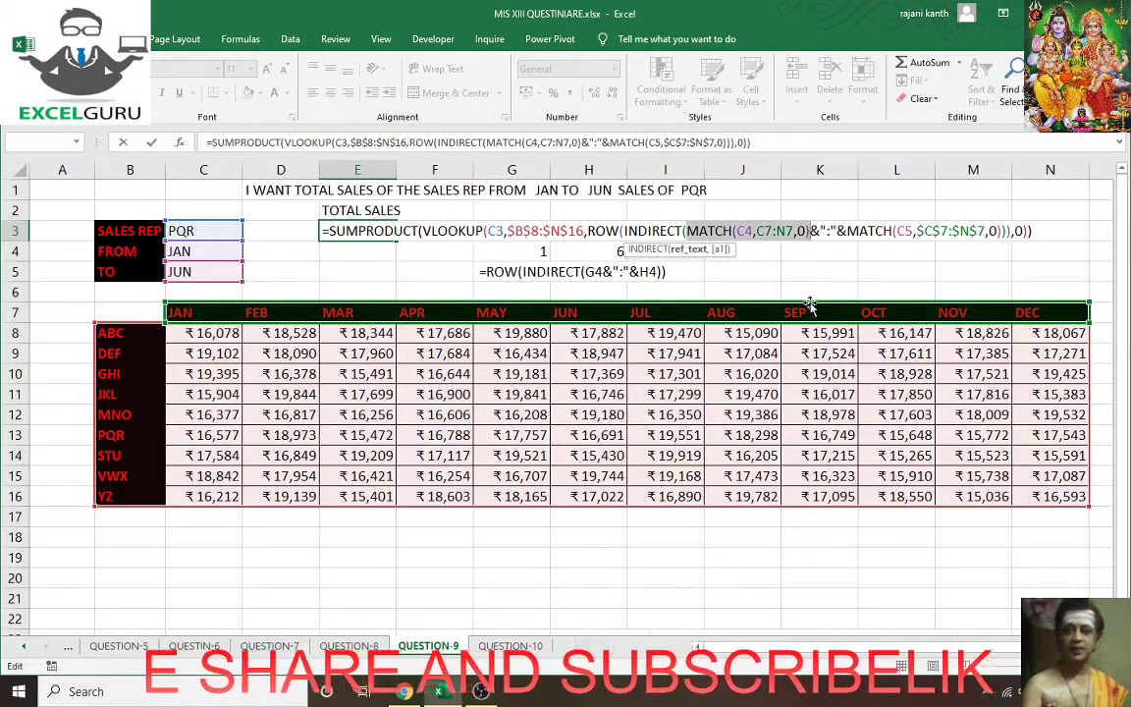
key("F9")
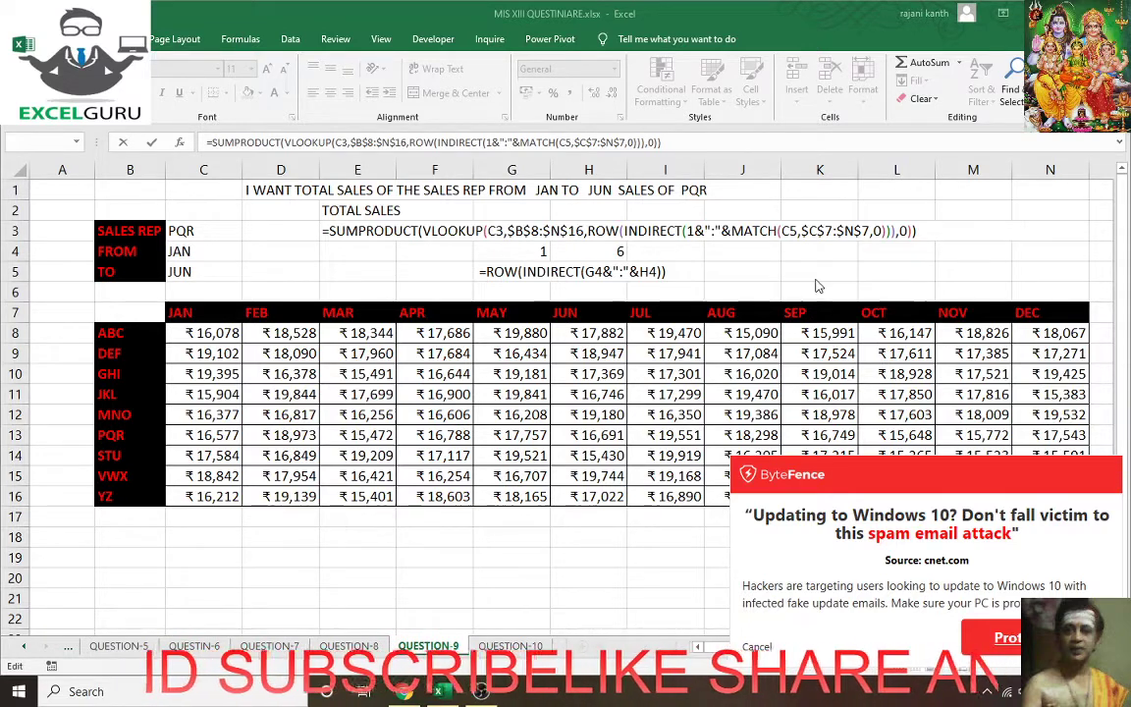
left_click(754, 647)
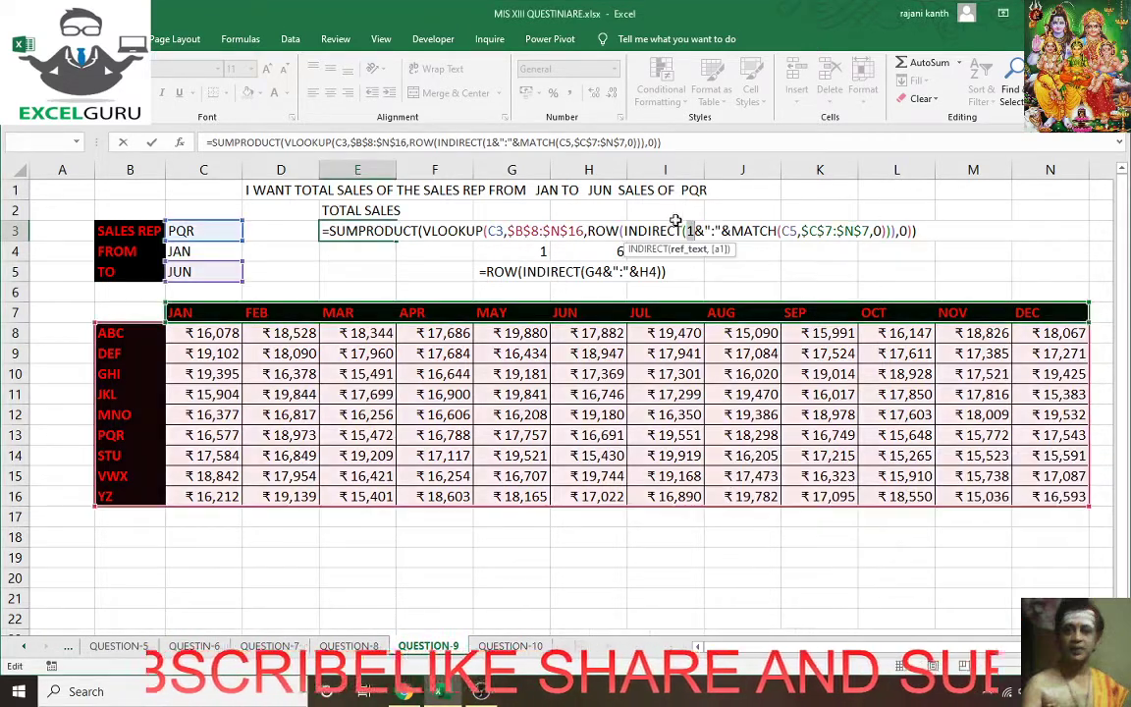
key("ctrl+v")
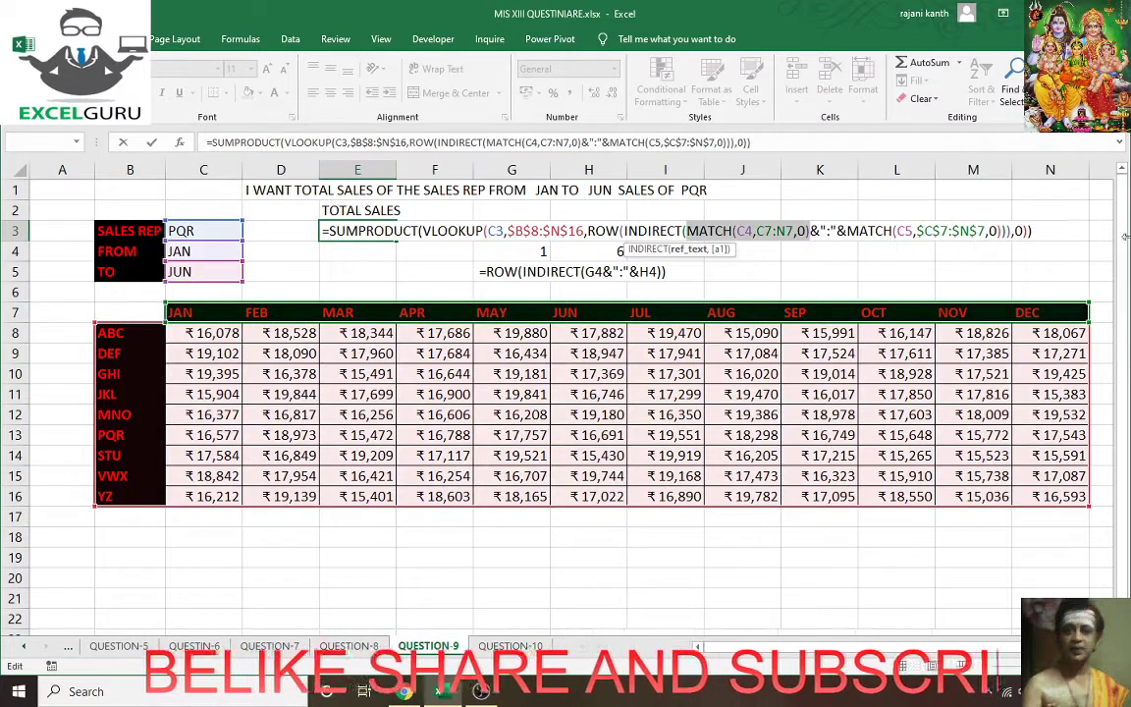
left_click_drag(849, 231, 1007, 232)
- Correct the closing parentheses after the second MATCH in E3's formula
key("F9")
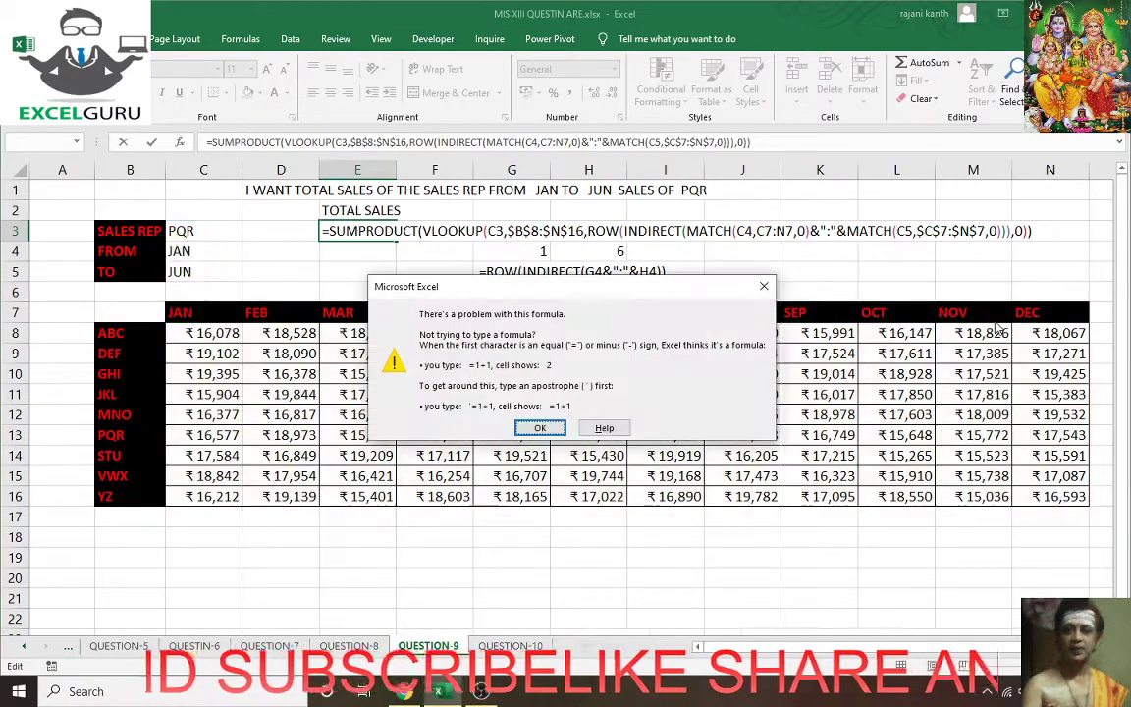
key("Return")
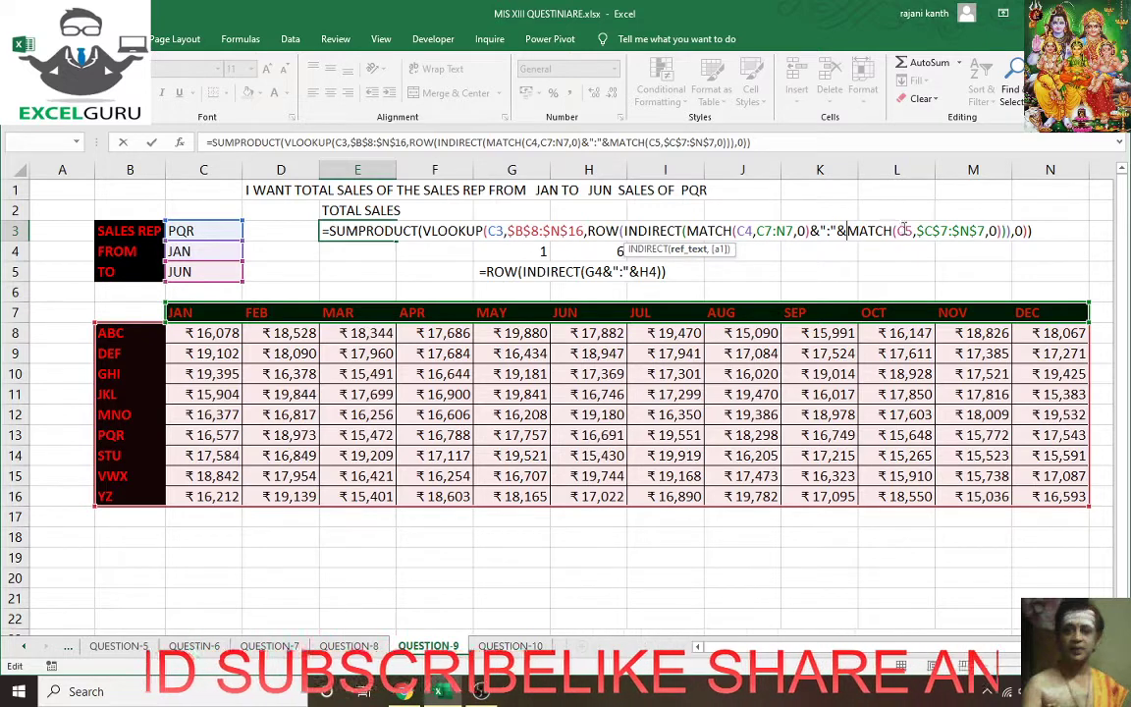
left_click(1011, 231)
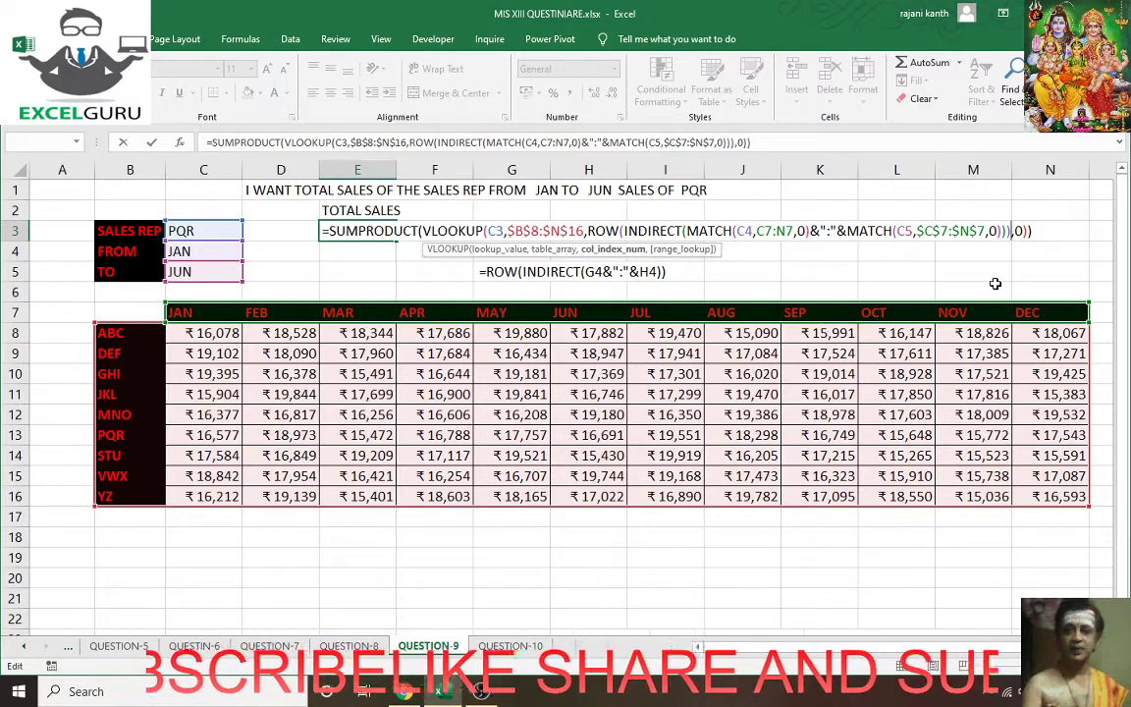
key("BackSpace")
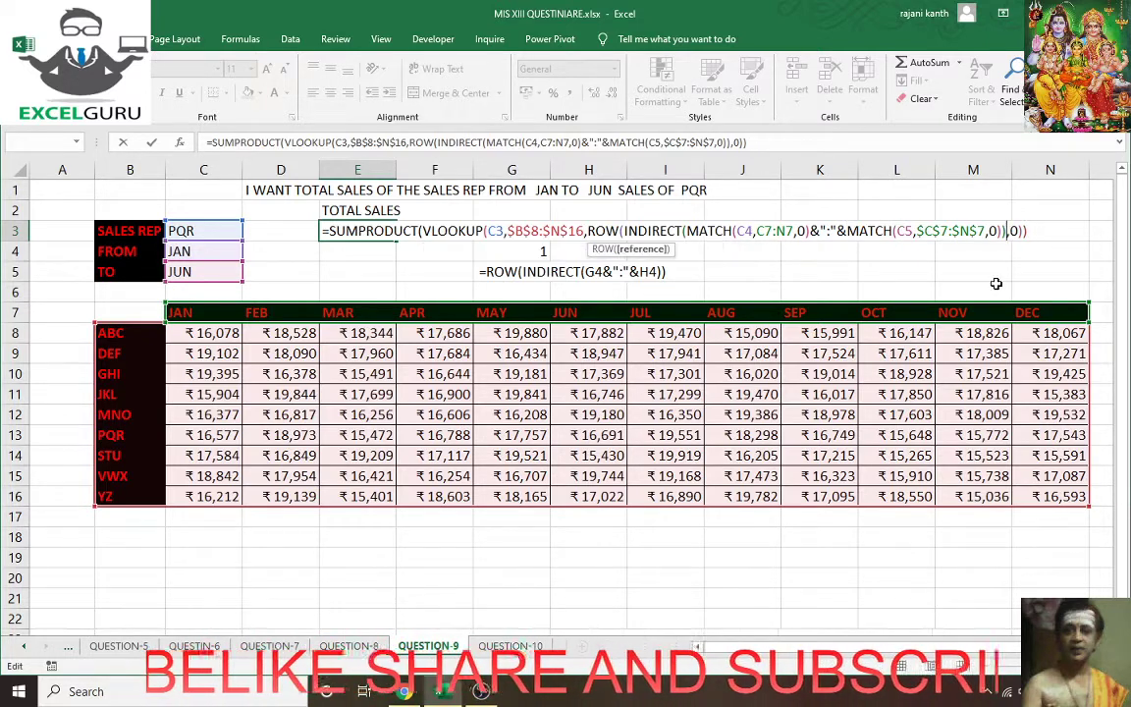
key("BackSpace")
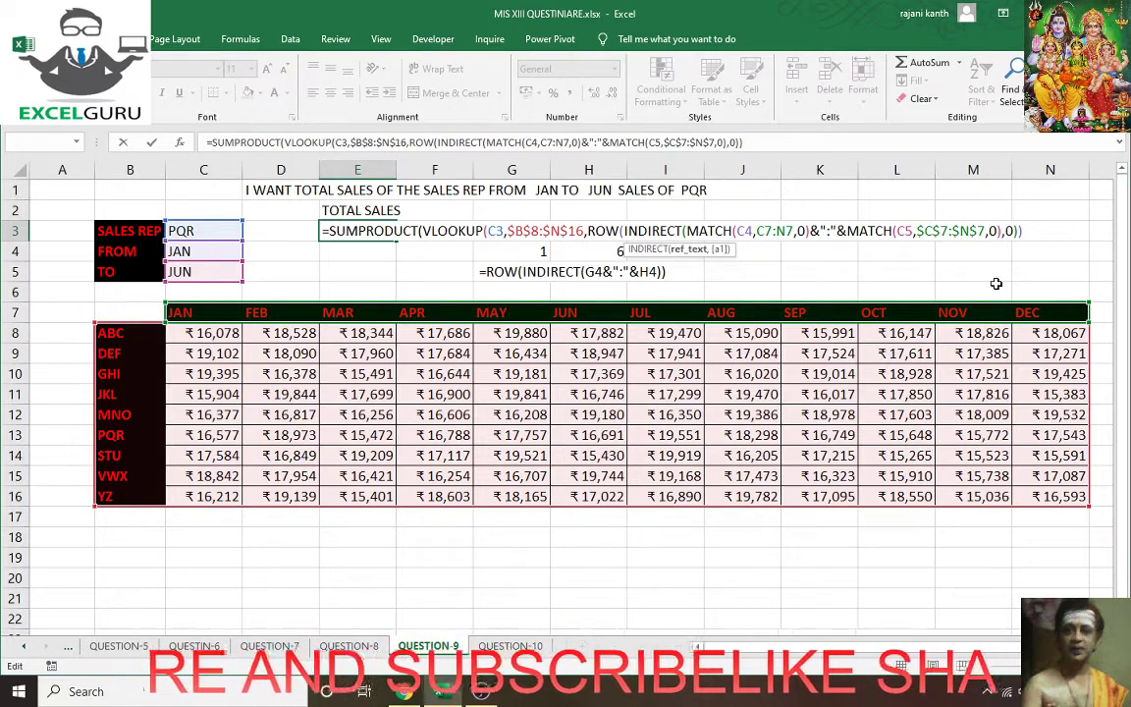
type(")")
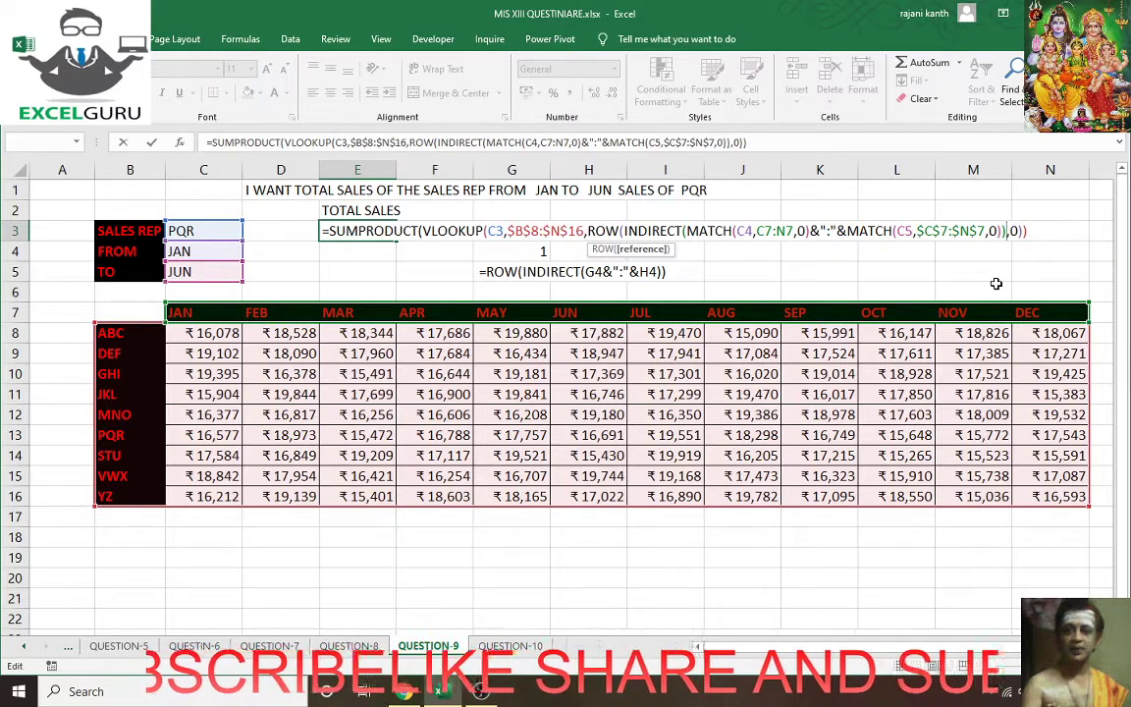
type(")")
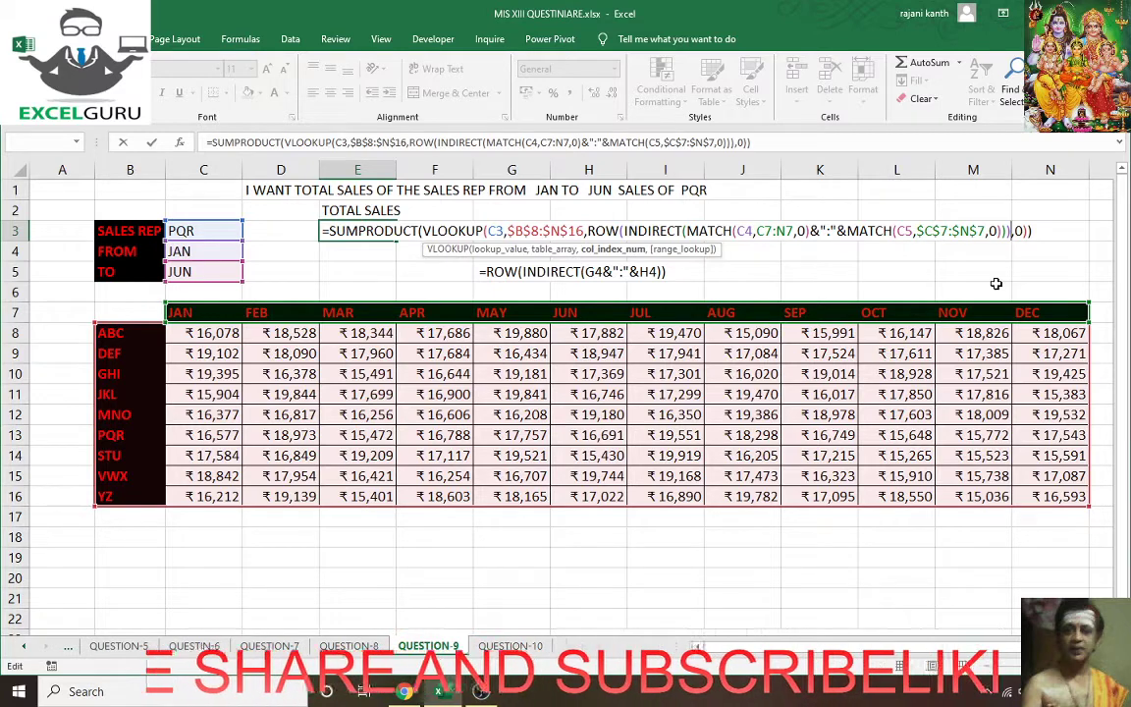
key("BackSpace")
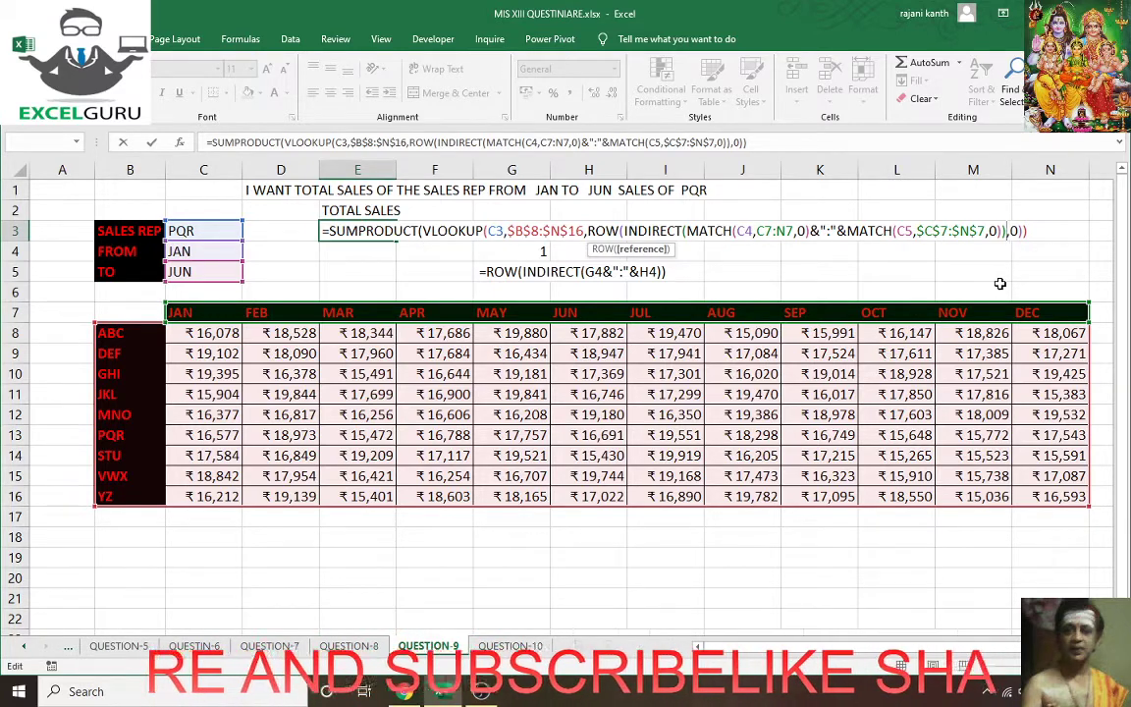
left_click(1001, 231)
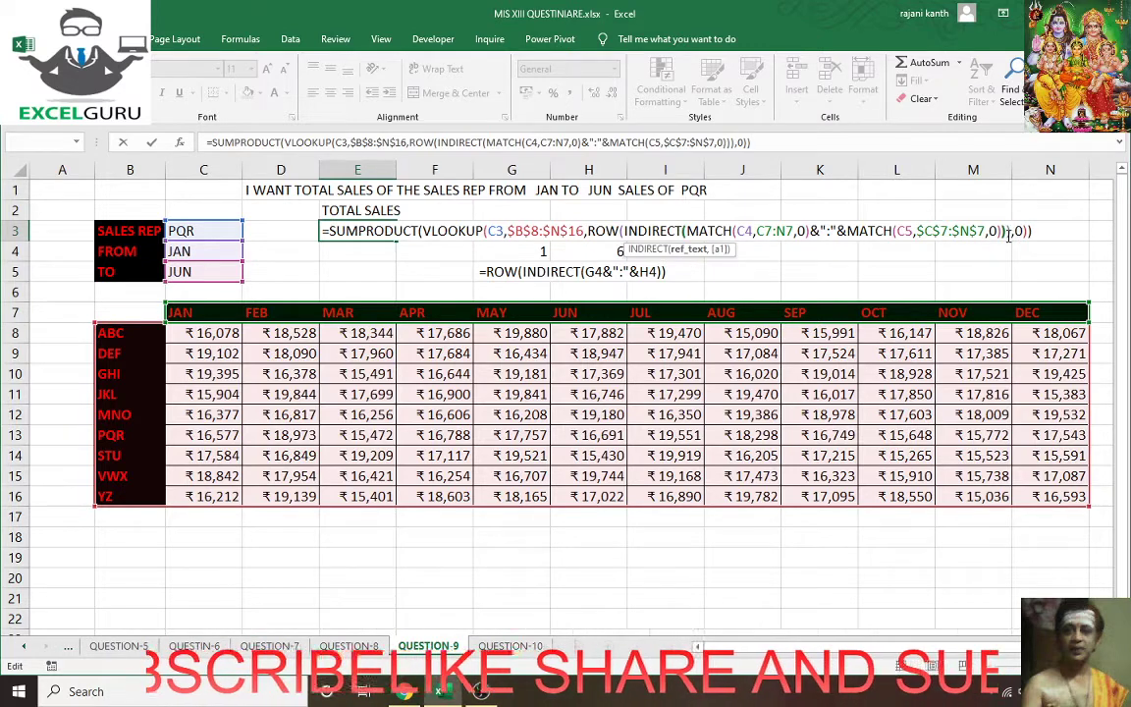
type(")")
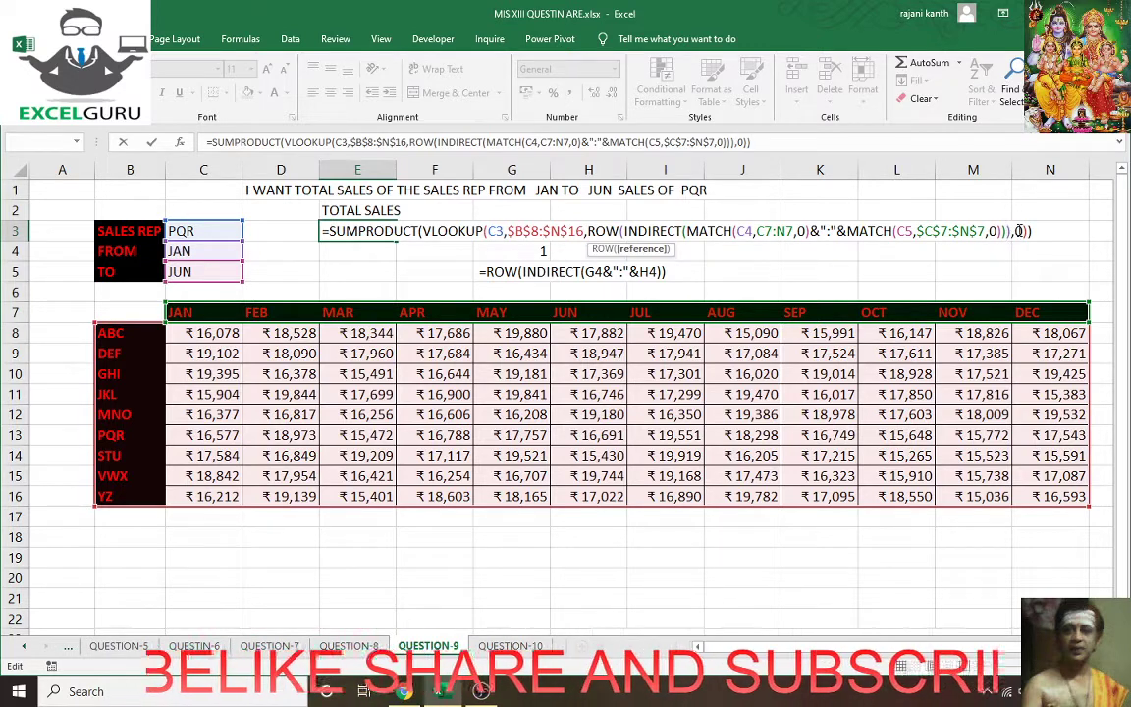
- Check the column-number argument with F9, then enter E3 as an array formula giving 85567
left_click(1017, 231)
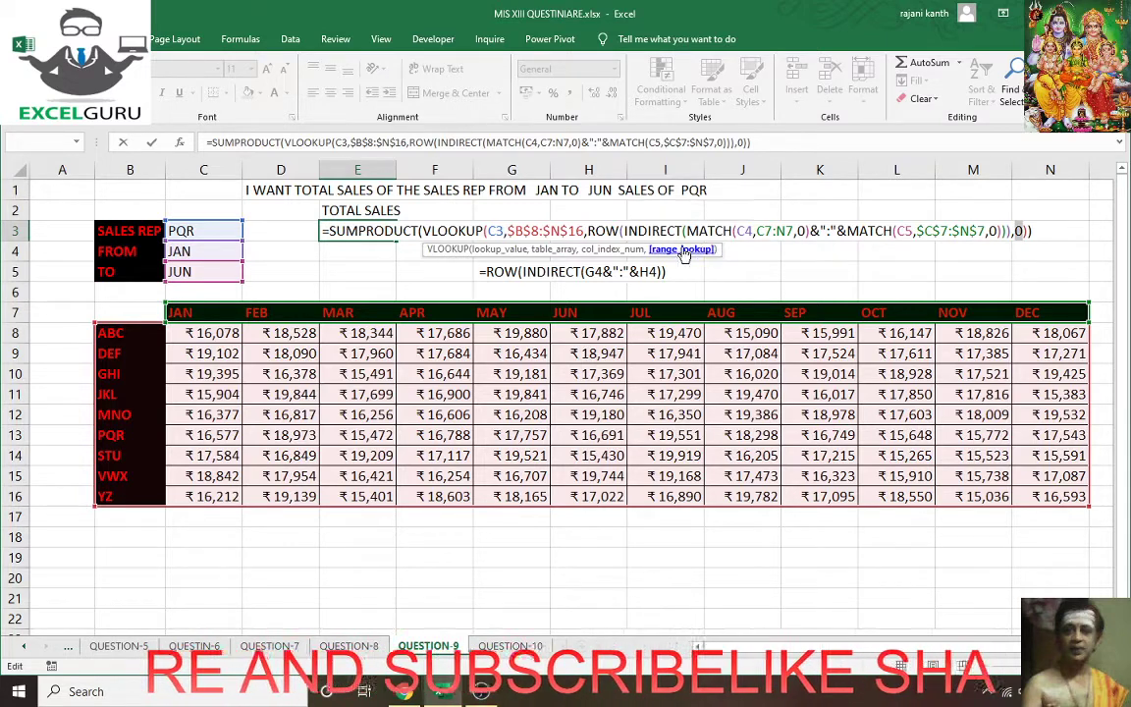
left_click(615, 249)
key("F9")
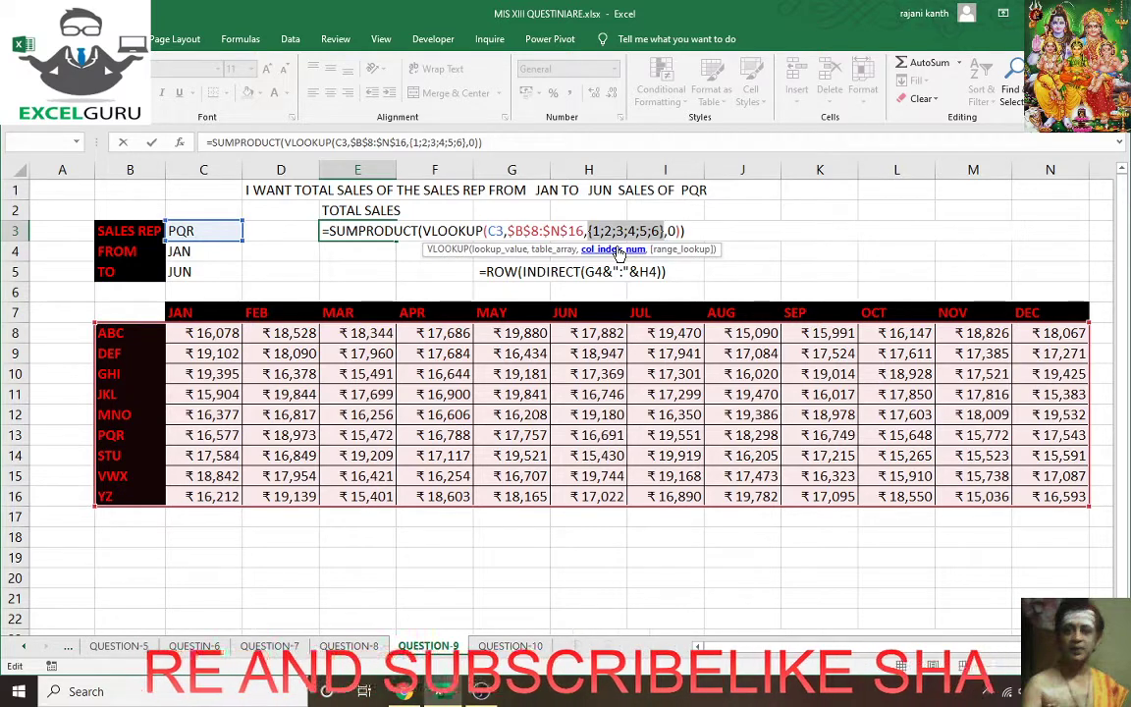
type("ROW(INDIRECT(MATCH(C4,C7:N7,0)&\":\"&MATCH(C5,$C$7:$N$7,0)))")
key("ctrl+Return")
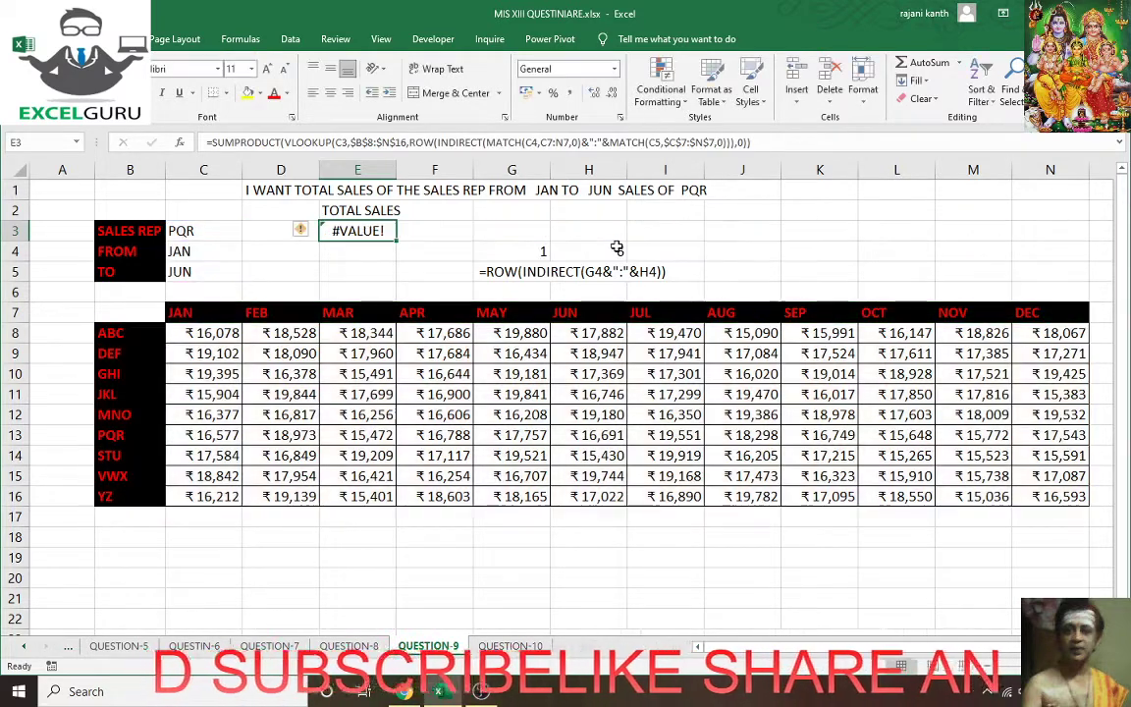
key("F2")
key("ctrl+shift+Return")
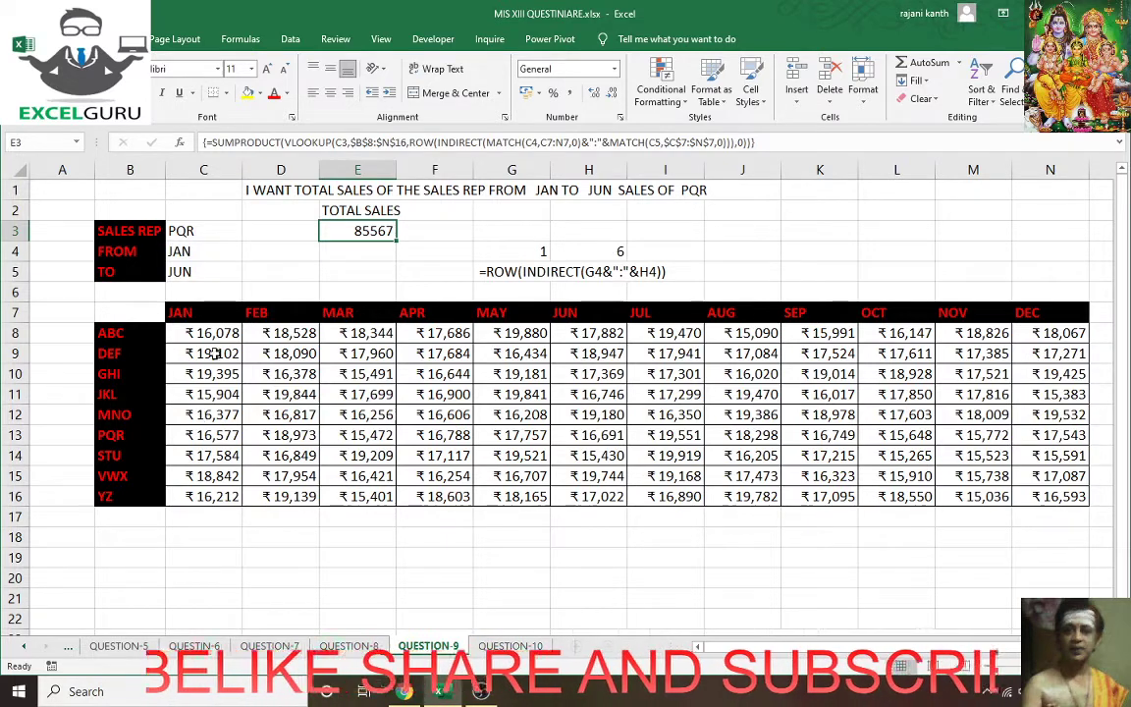
- Choose ABC as the sales rep in C3 and compare E3's 90516 with the C8:H8 sum
left_click(191, 231)
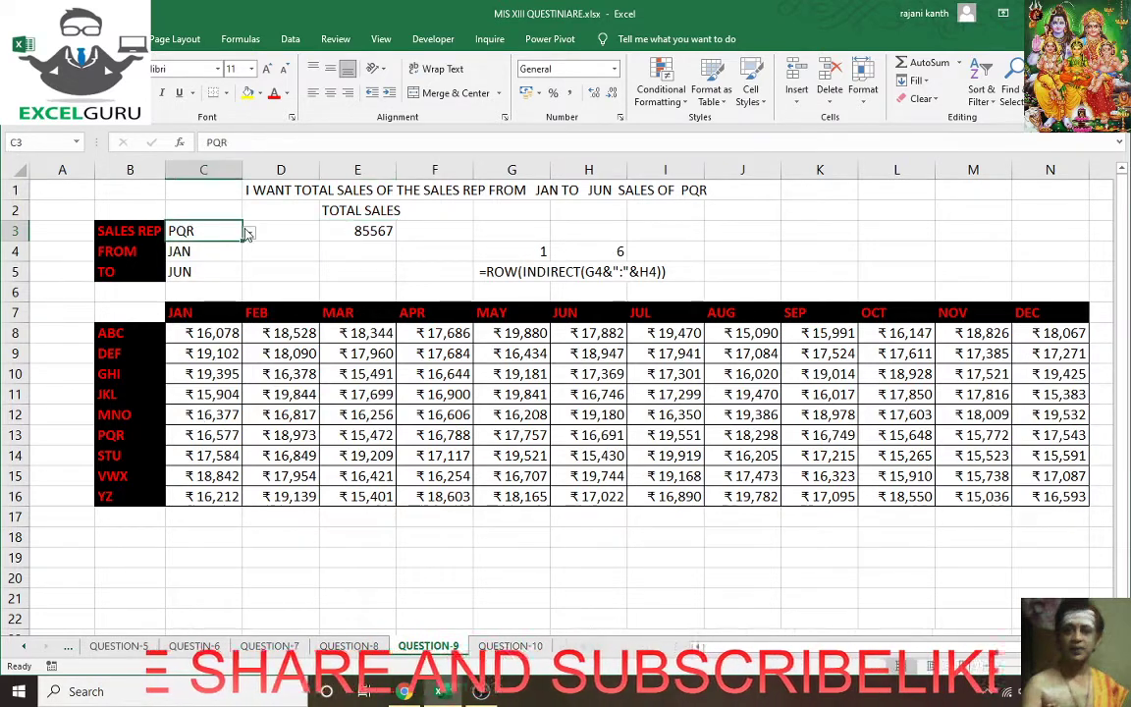
left_click(248, 233)
scroll(241, 251, "up", 1)
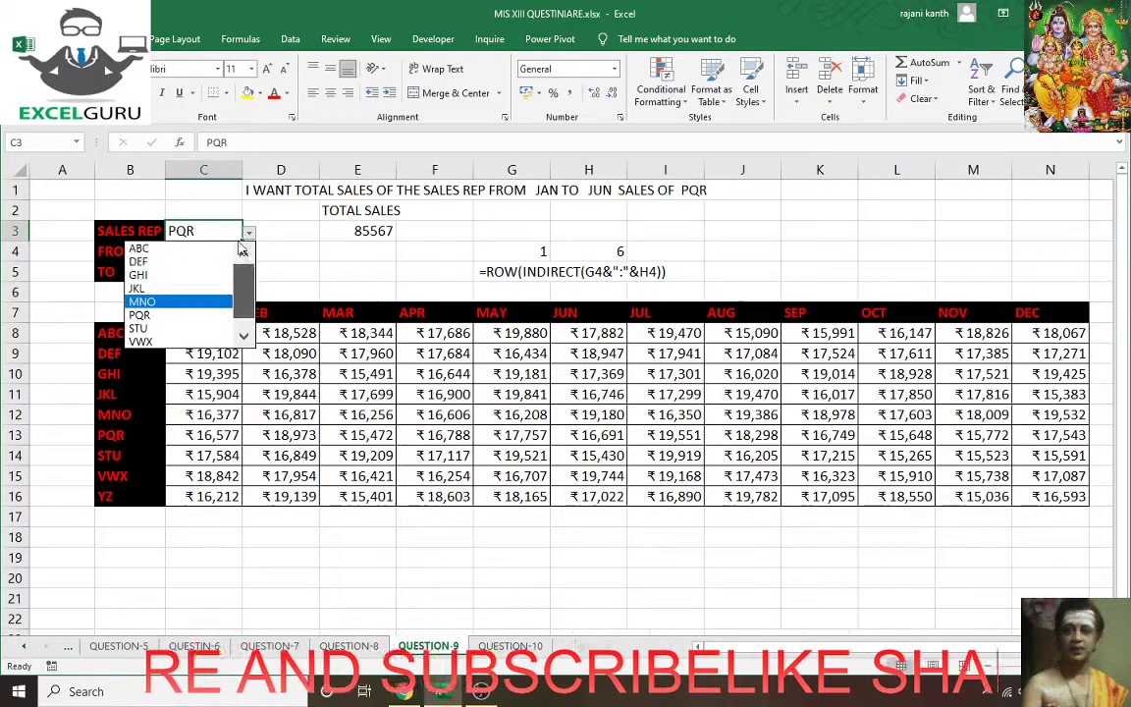
left_click(142, 248)
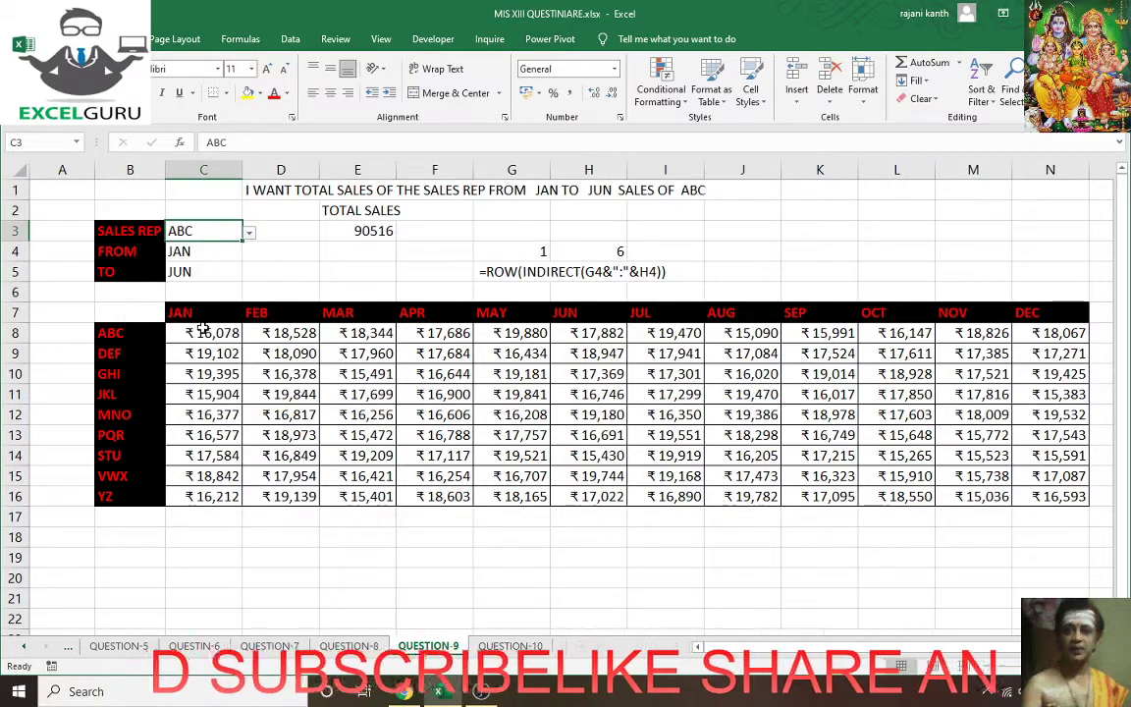
left_click_drag(202, 332, 582, 333)
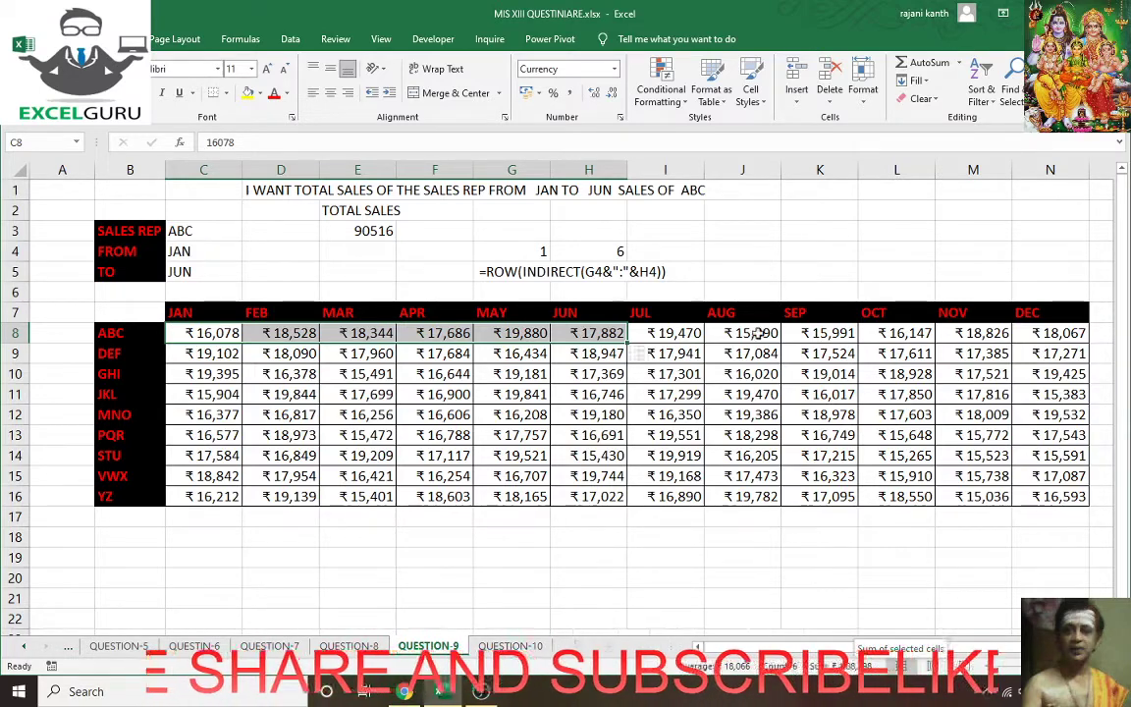
left_click(373, 231)
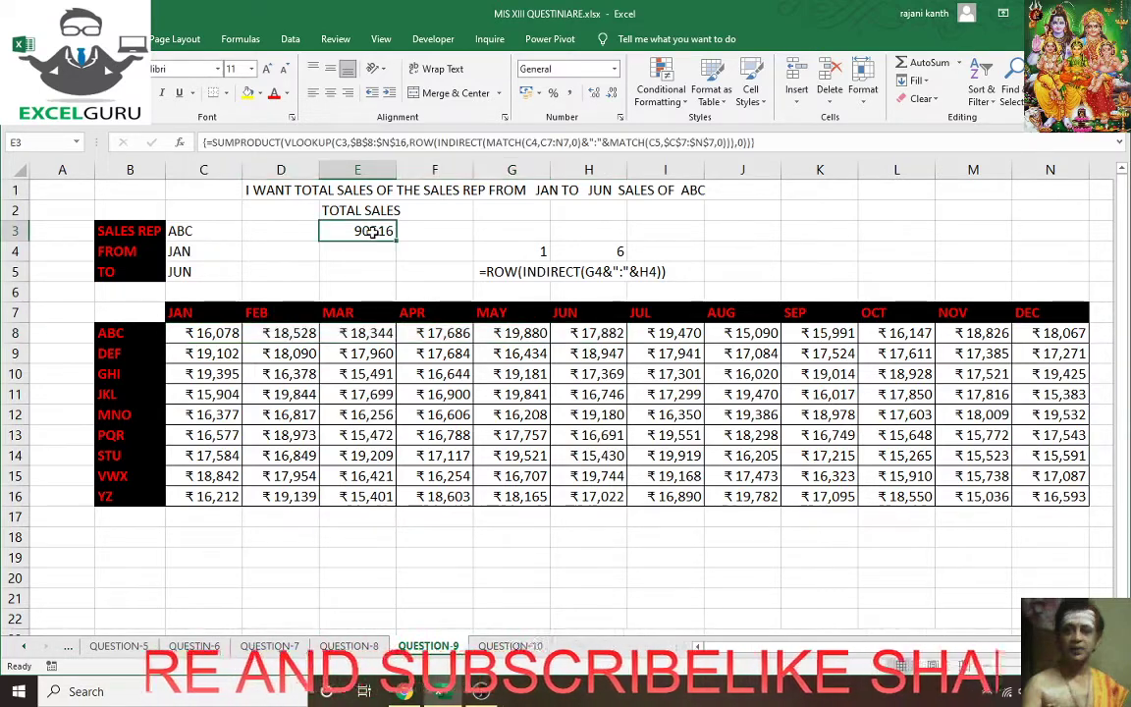
double_click(373, 231)
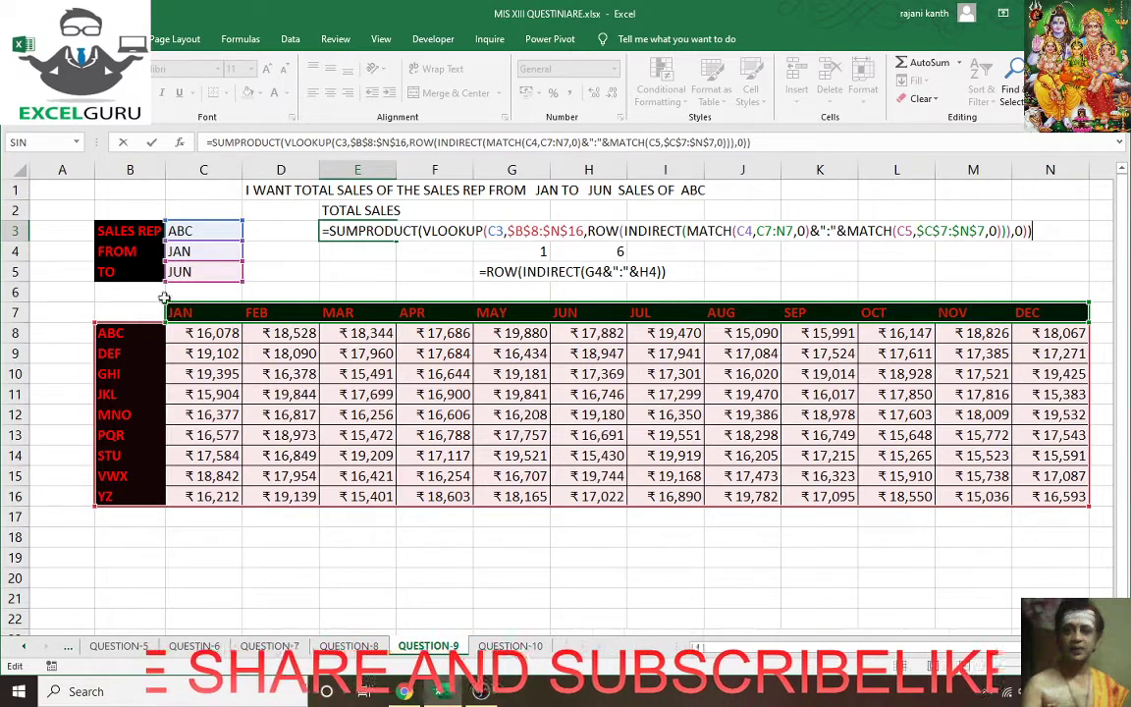
- Change both MATCH month ranges in E3 to start at column B: B7:N7 and $B$7:$N$7
left_click(522, 231)
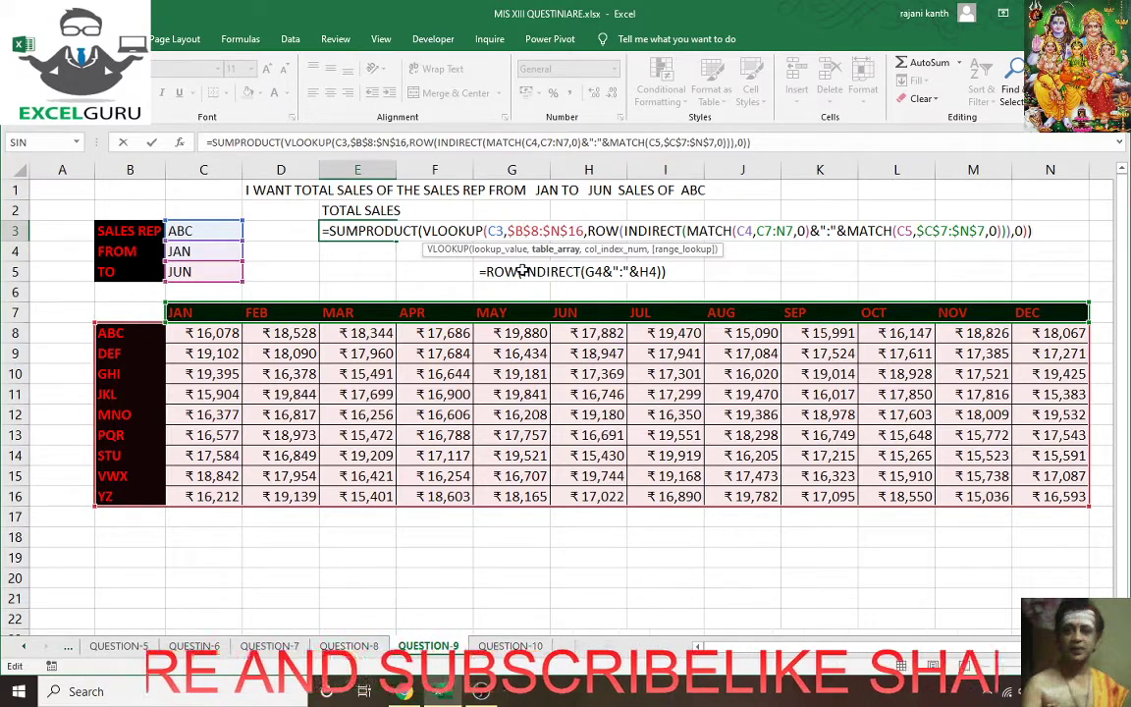
key("BackSpace")
type("A")
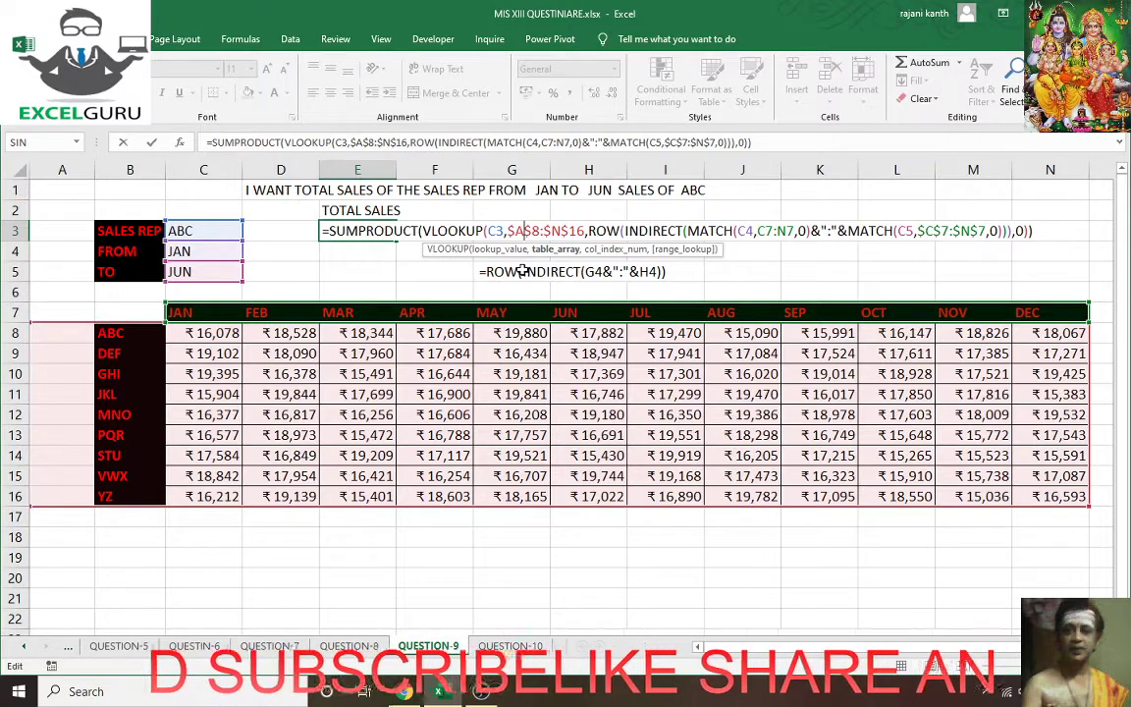
key("BackSpace")
type("B")
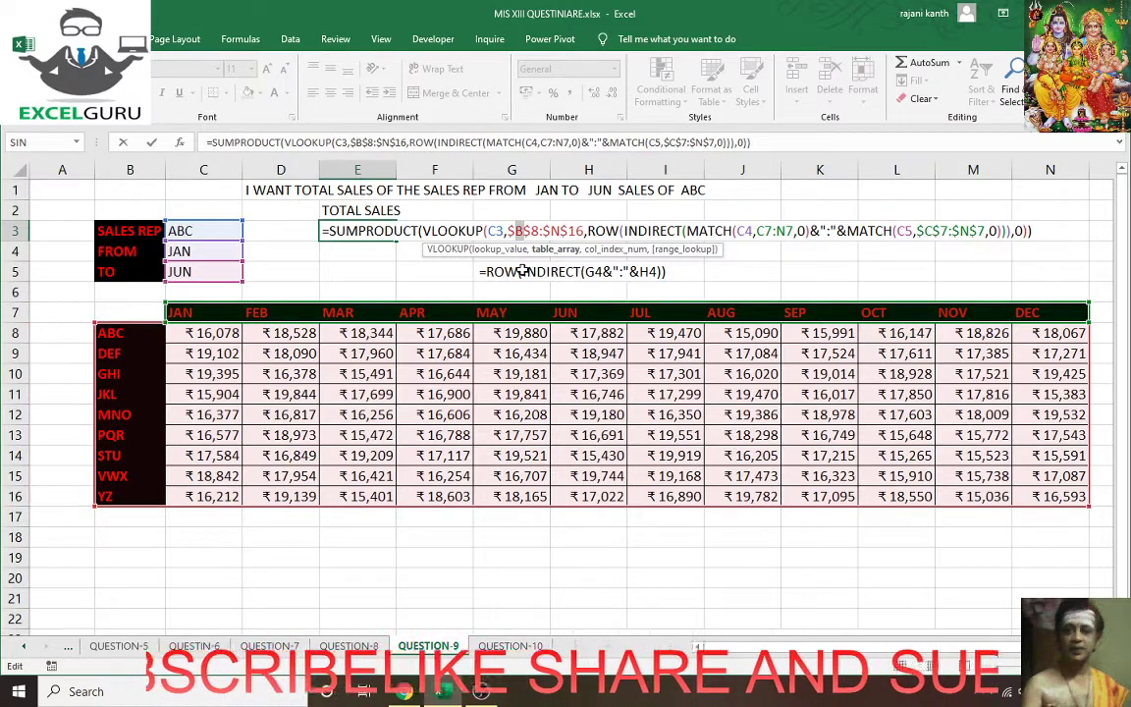
left_click(757, 230)
key("BackSpace")
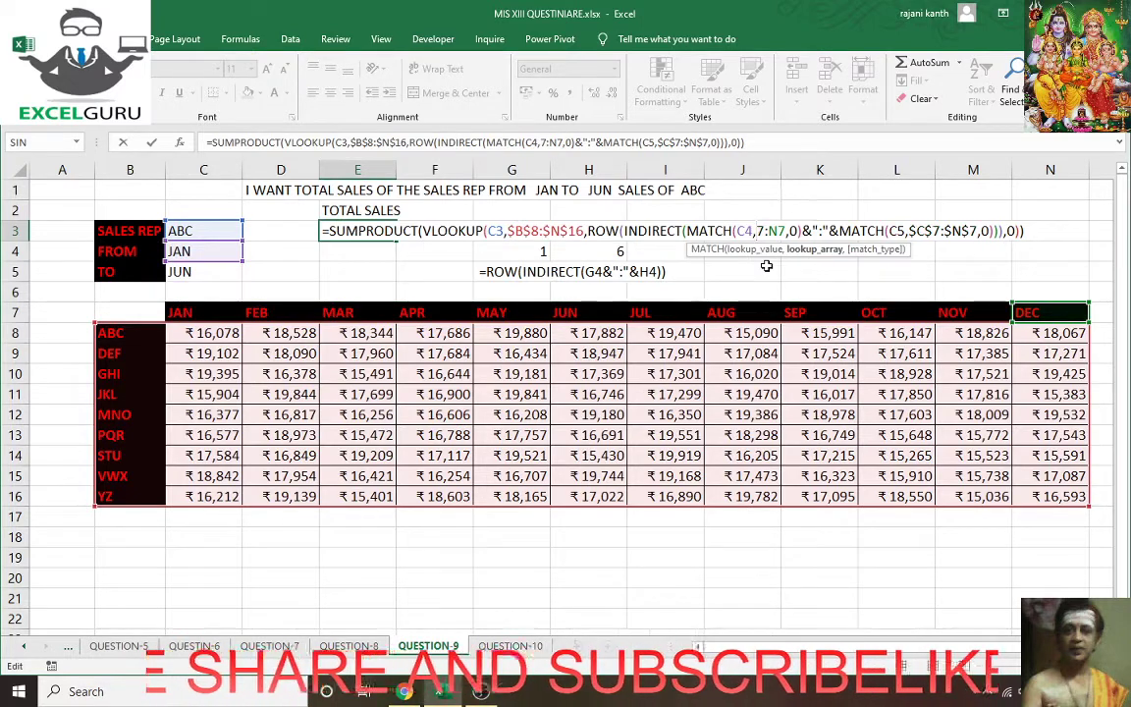
type("B")
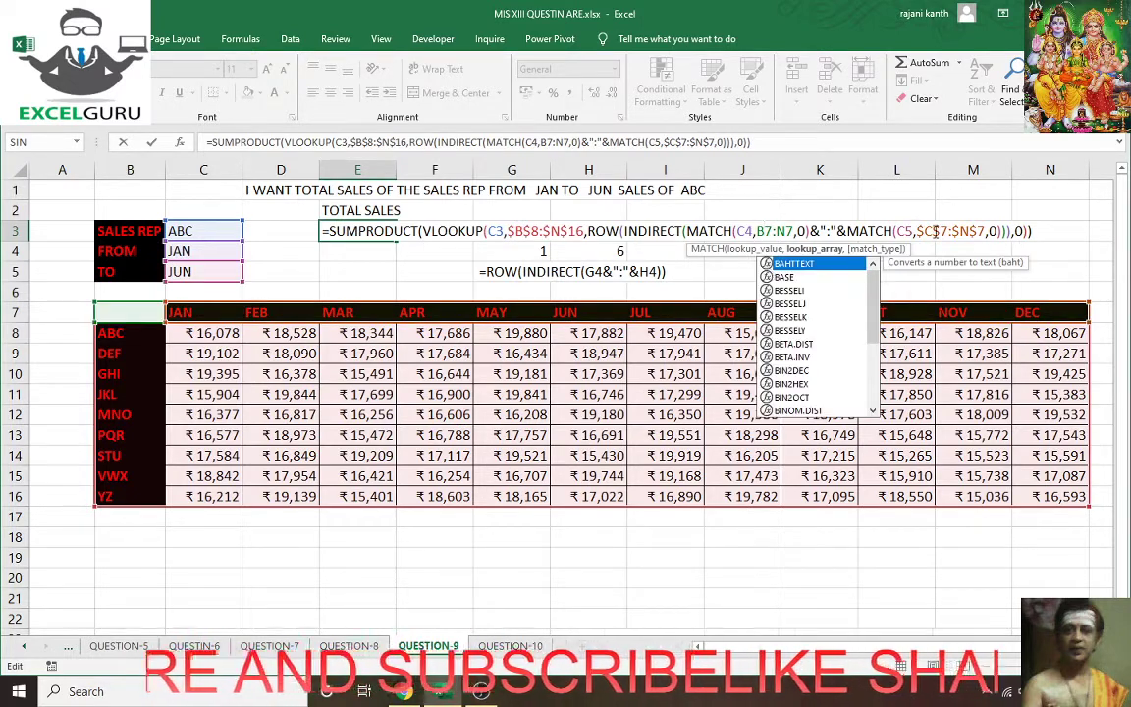
left_click(930, 231)
key("BackSpace")
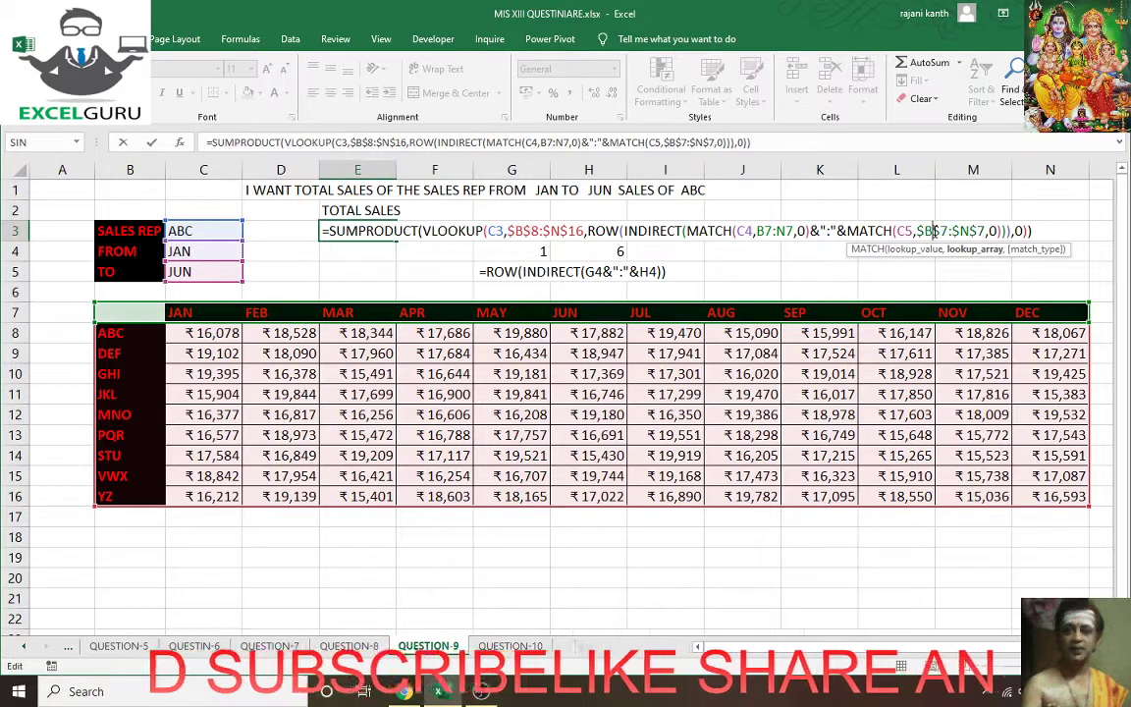
type("B")
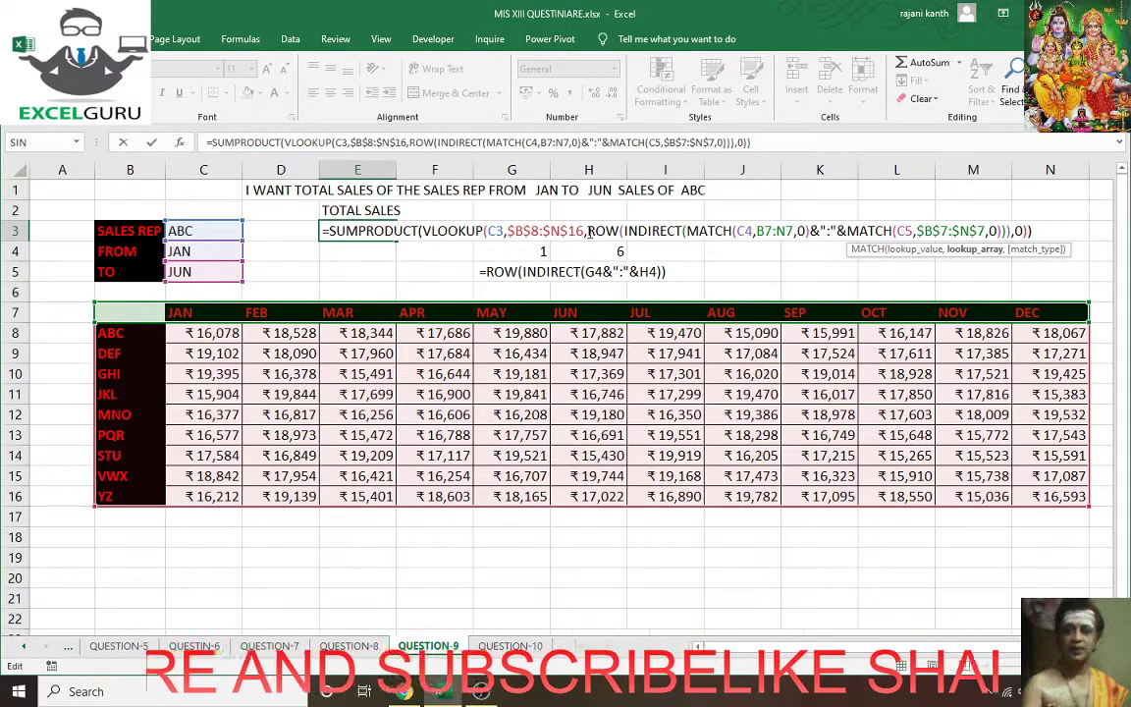
- Confirm with F9 that the column numbers now run 2 to 7, restore, and commit E3
left_click(531, 228)
left_click(608, 252)
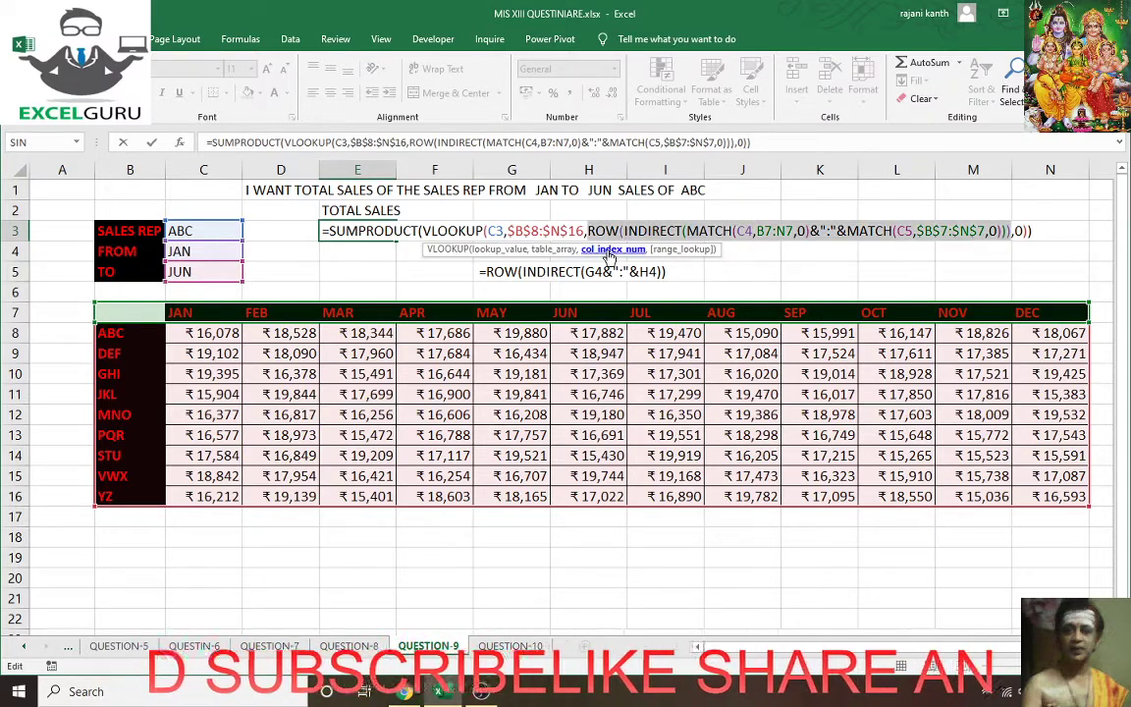
key("F9")
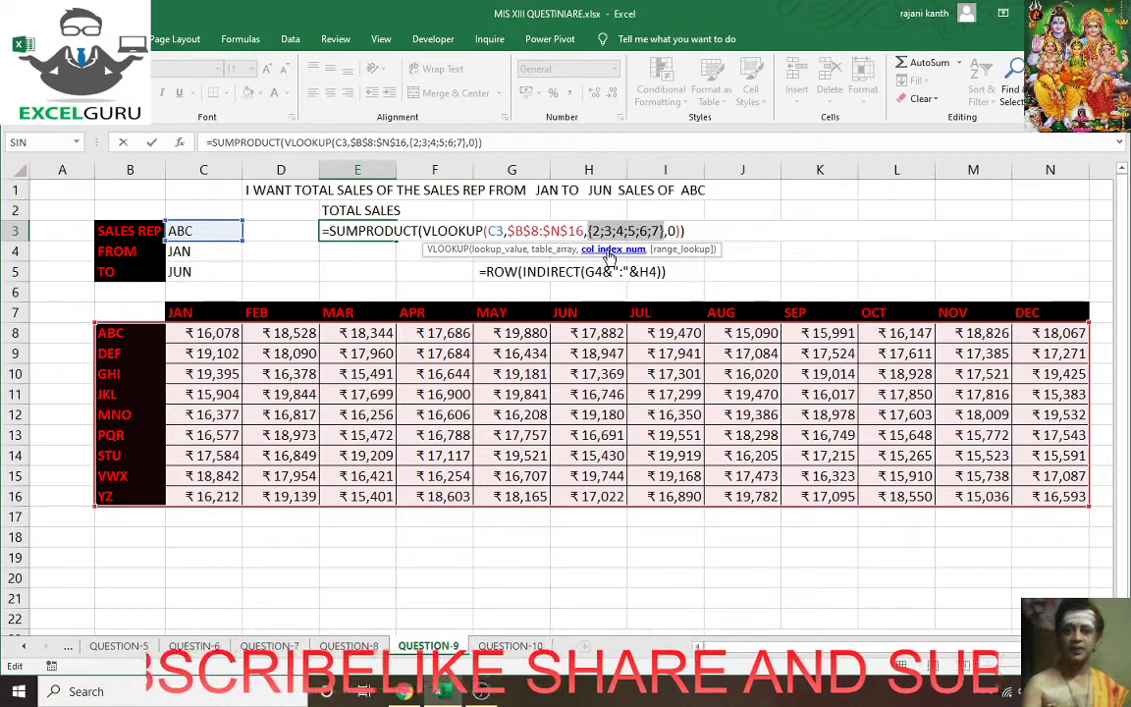
key("ctrl+z")
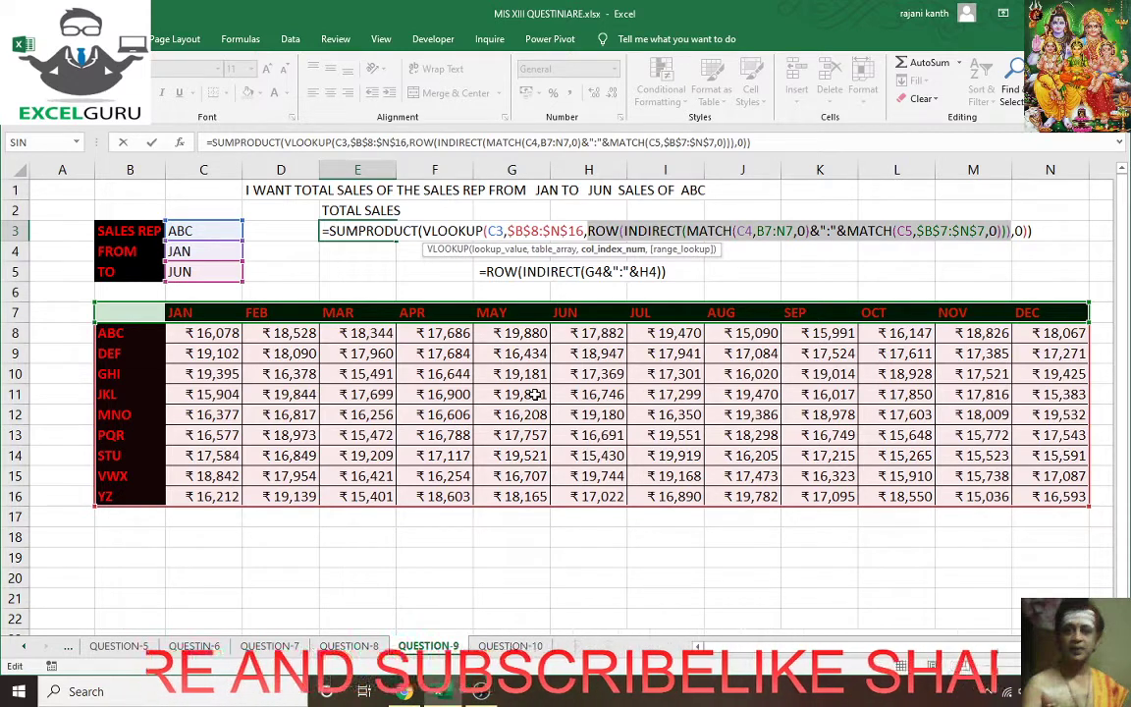
key("ctrl+Return")
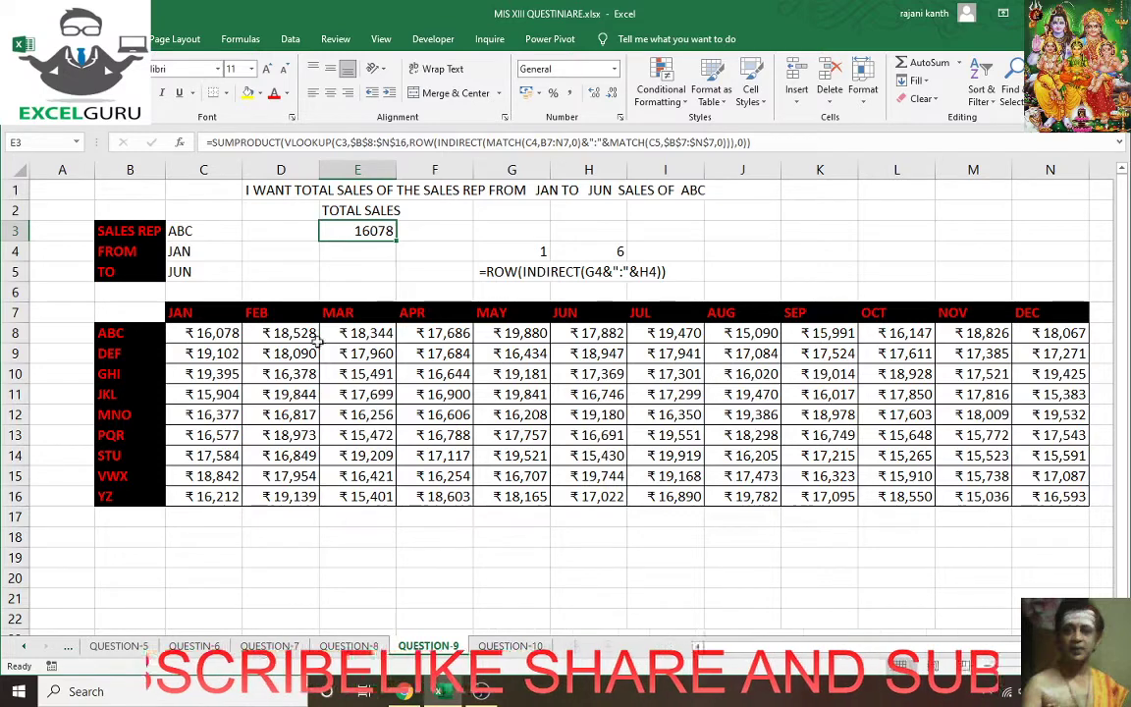
- Compare E3's 16078 with ABC's C8:H8 sales, then reopen E3's formula for editing
left_click(234, 332)
left_click_drag(234, 332, 580, 331)
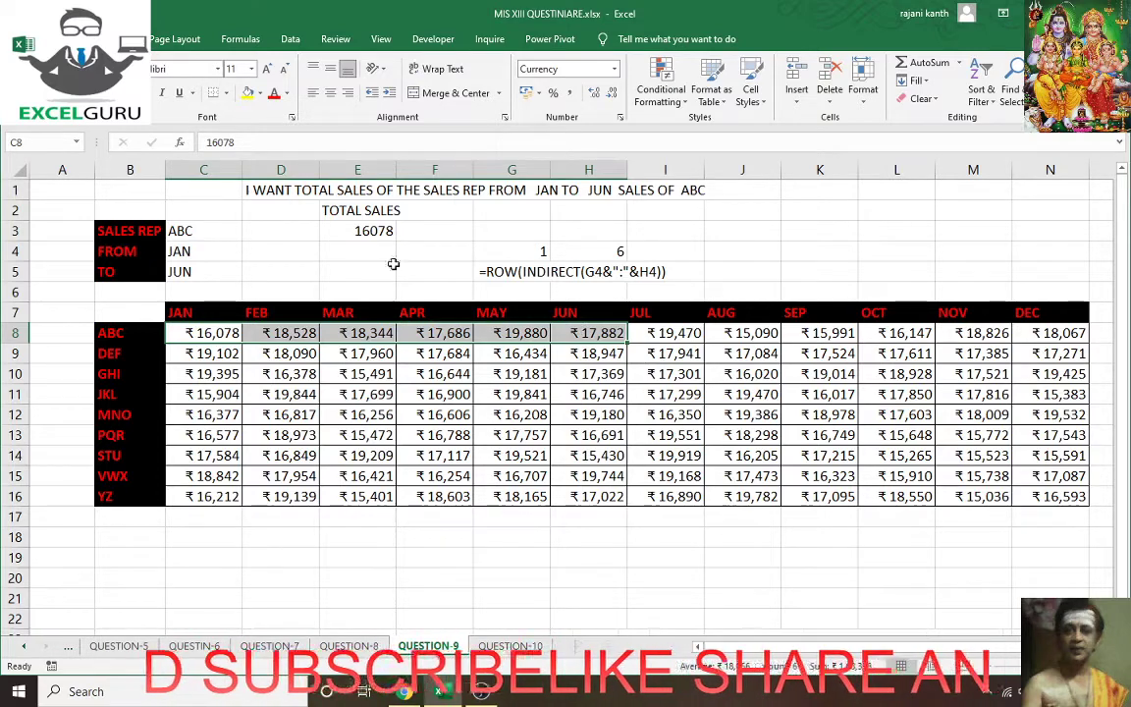
left_click(368, 229)
double_click(374, 226)
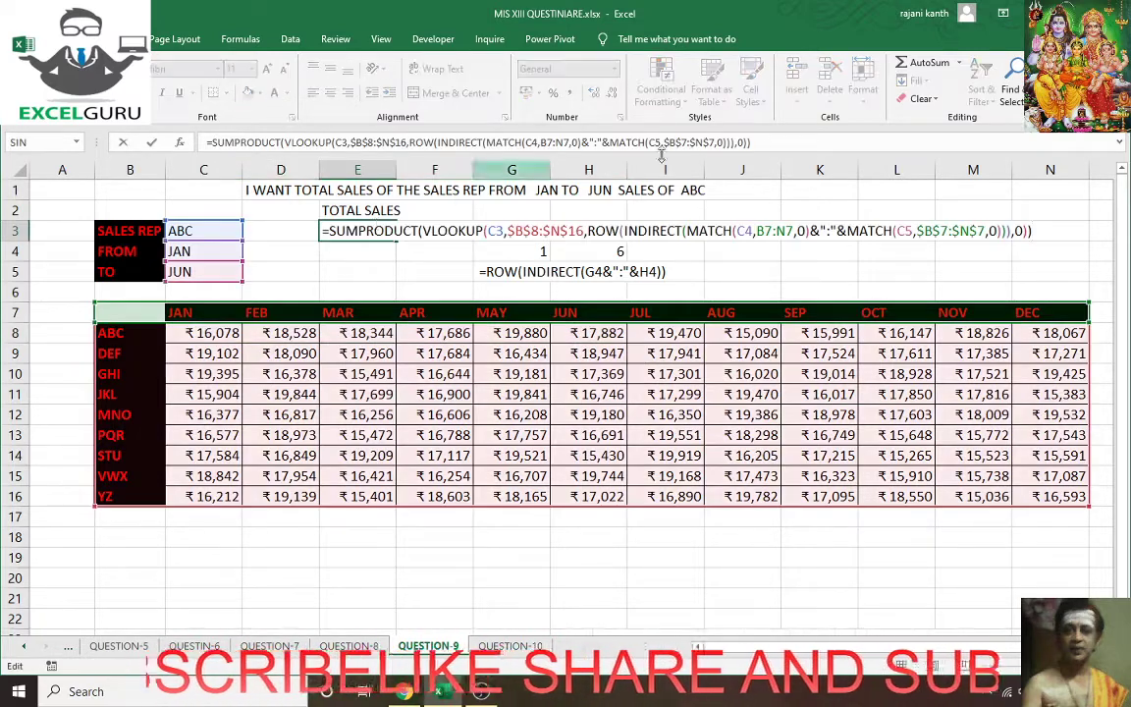
- Evaluate the month-number part of the E3 formula with F9, then restore it
left_click(590, 230)
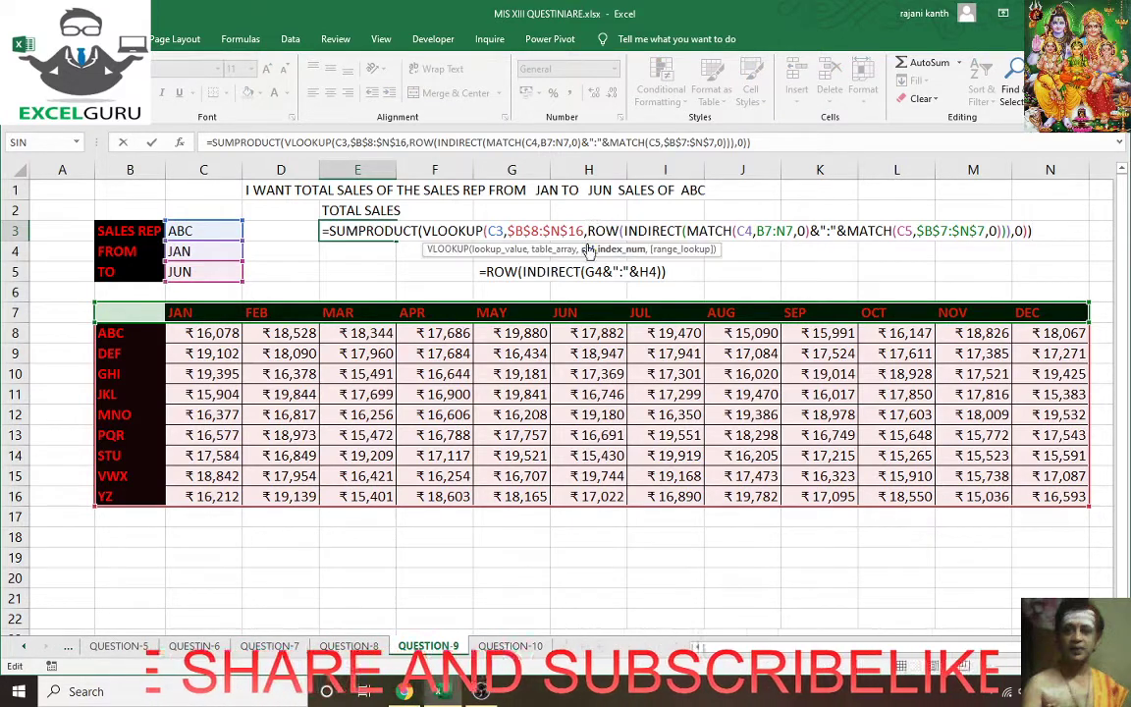
left_click(613, 249)
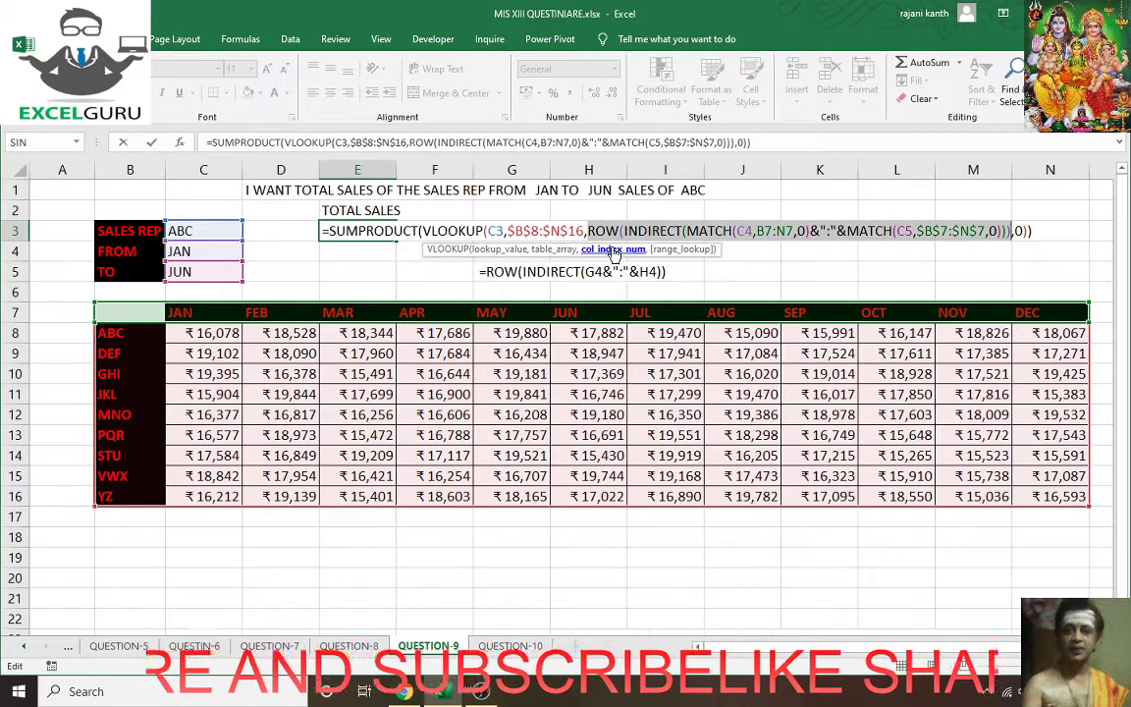
key("F9")
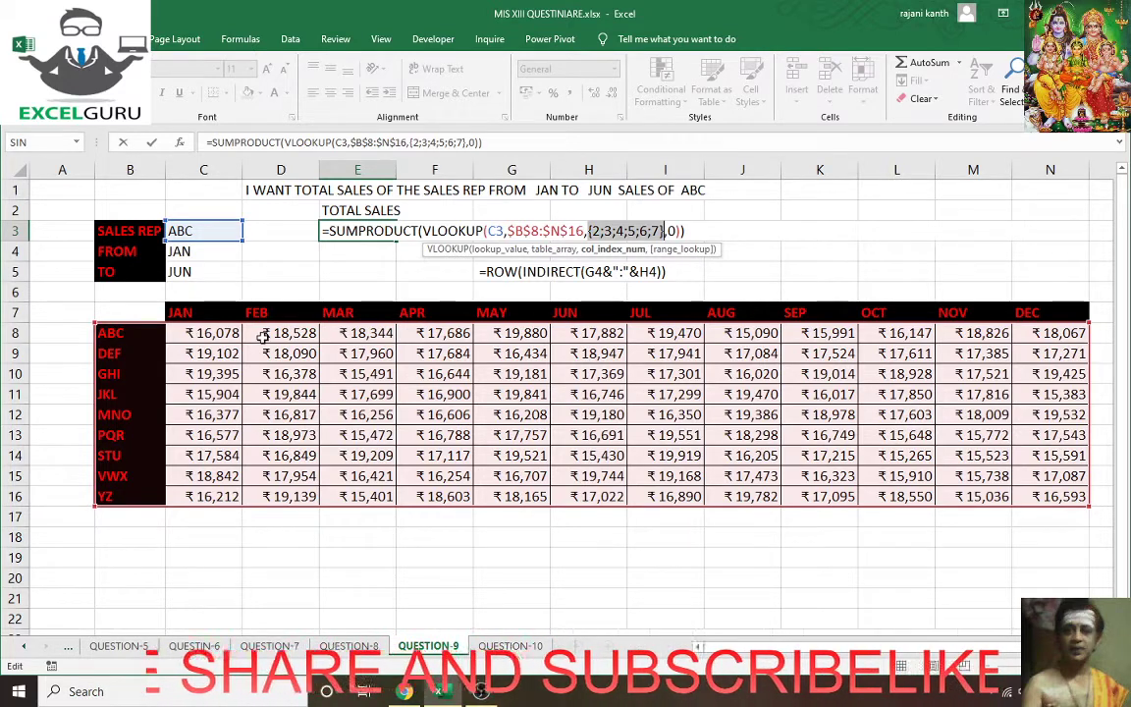
type("ROW(INDIRECT(MATCH(C4,B7:N7,0)&\":\"&MATCH(C5,$B$7:$N$7,0)))")
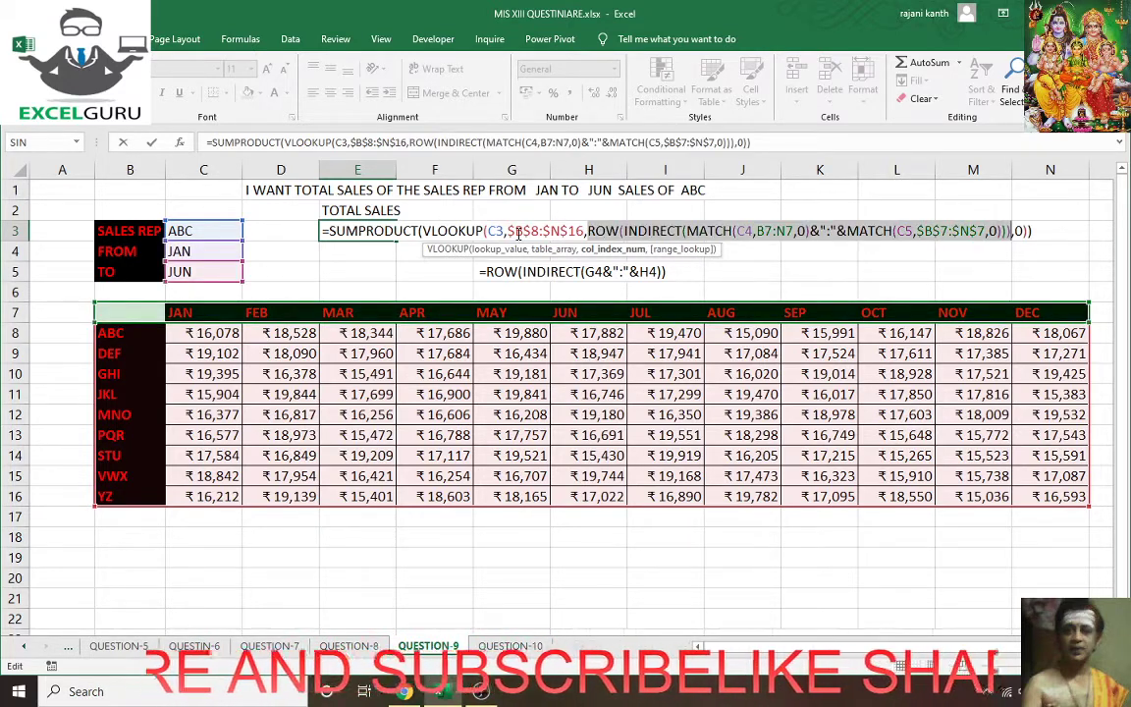
- Preview the lookup's six monthly sales, restore it, commit E3 as an array formula, and check against C8:H8
left_click(423, 231)
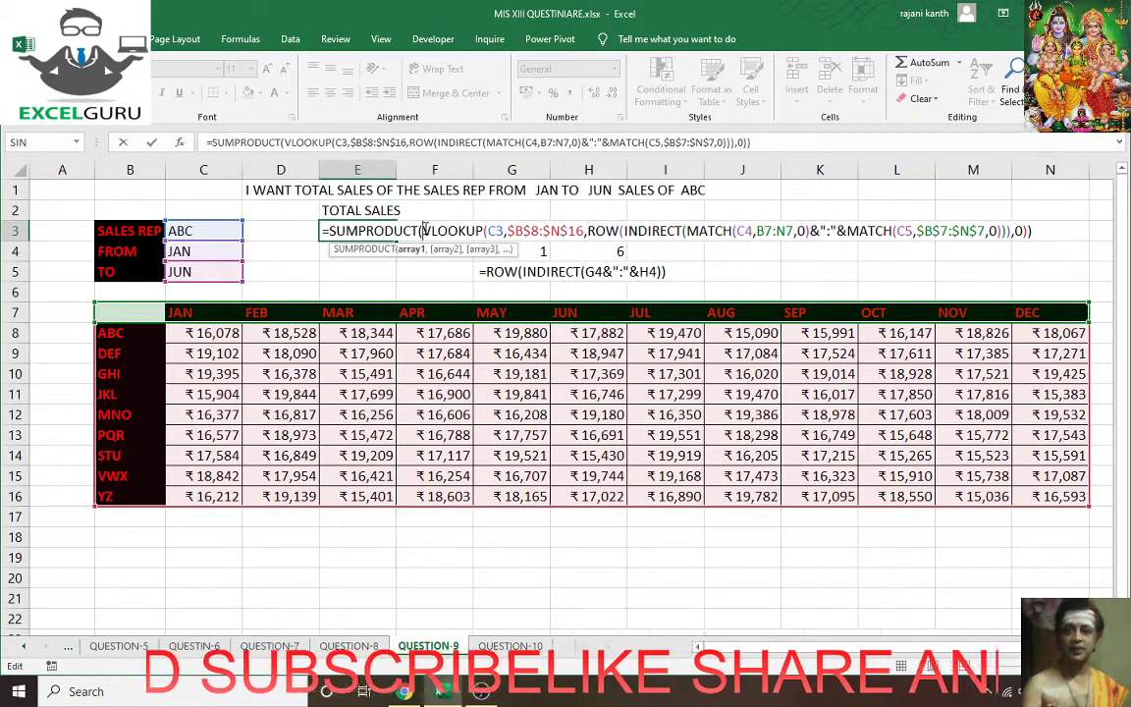
left_click(411, 250)
key("F9")
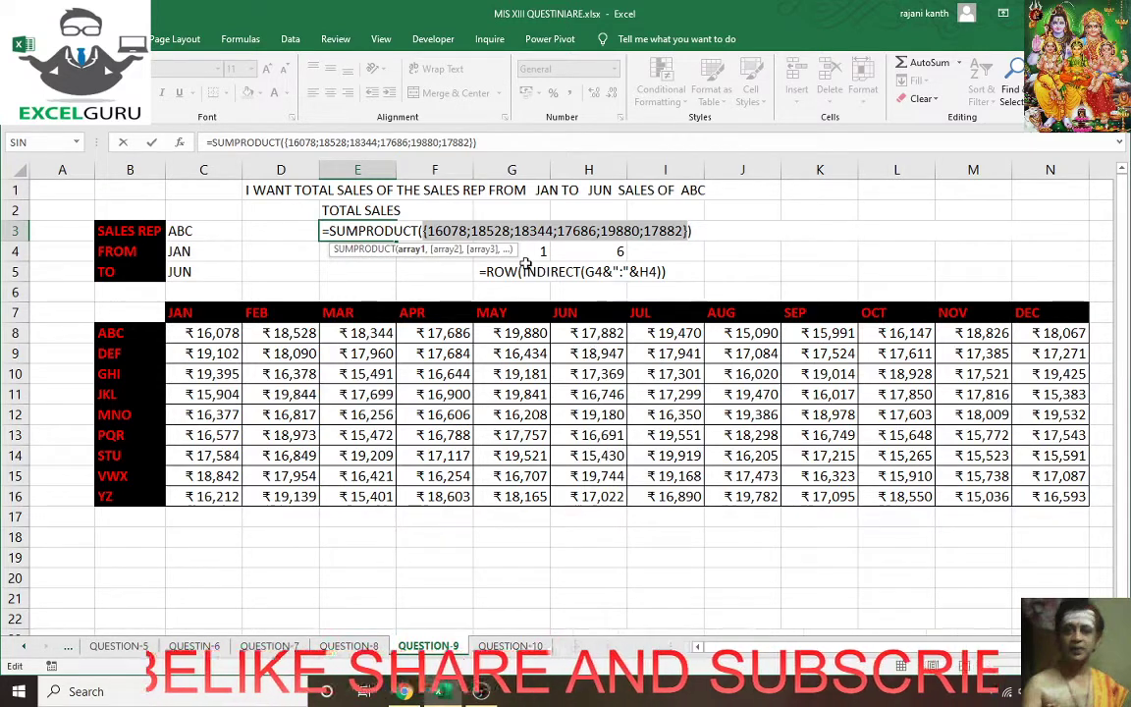
key("ctrl+z")
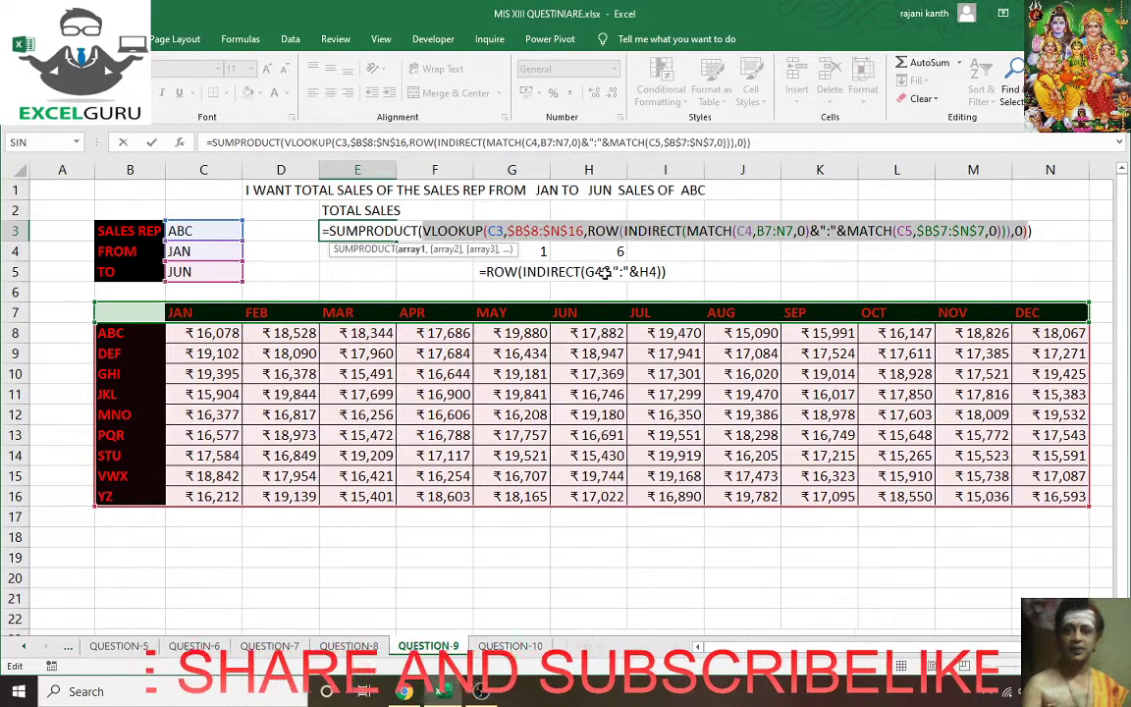
key("ctrl+shift+Return")
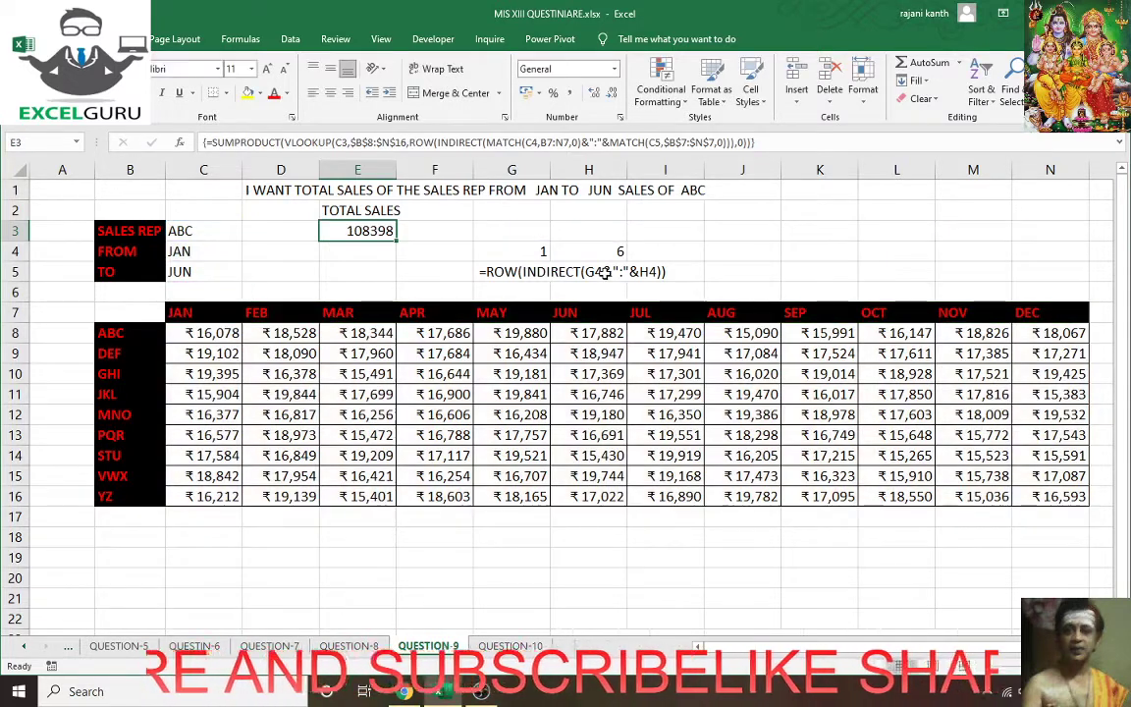
left_click_drag(222, 332, 594, 333)
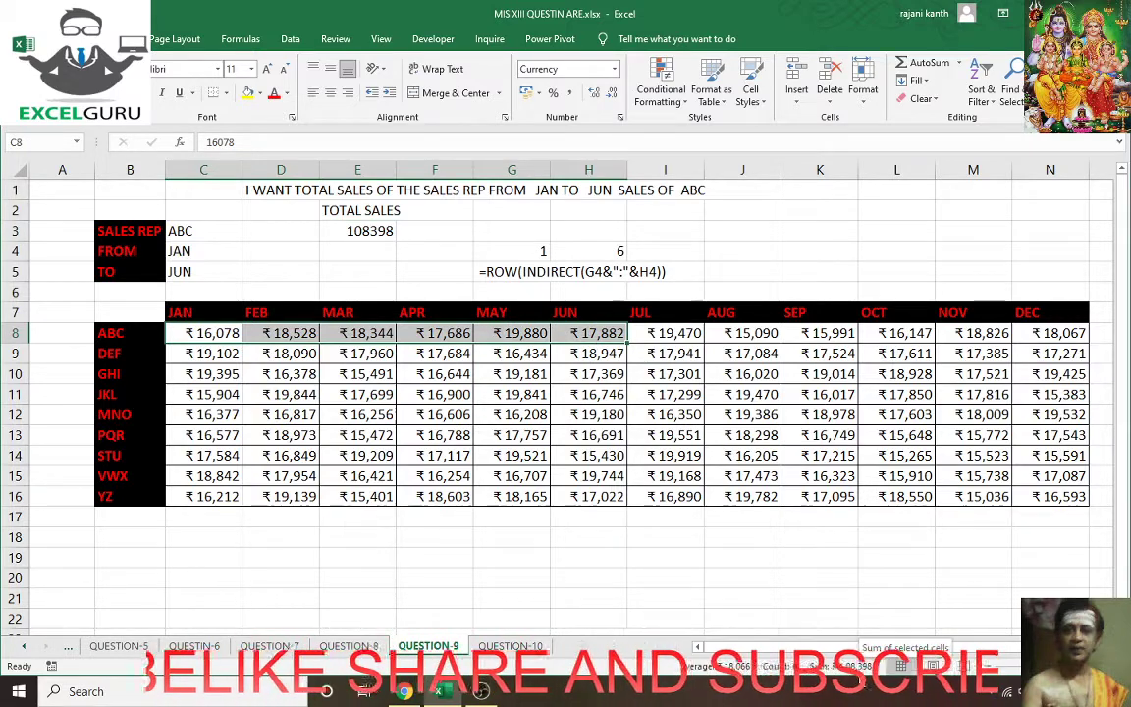
left_click(380, 232)
key("F2")
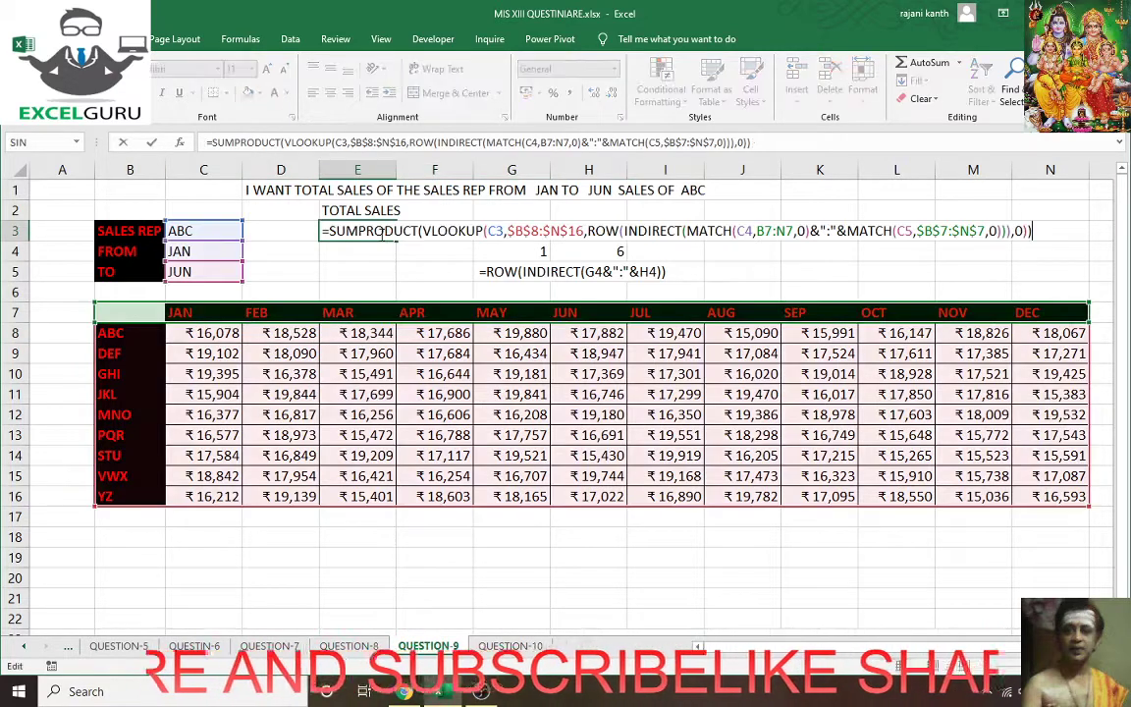
key("Return")
left_click(381, 231)
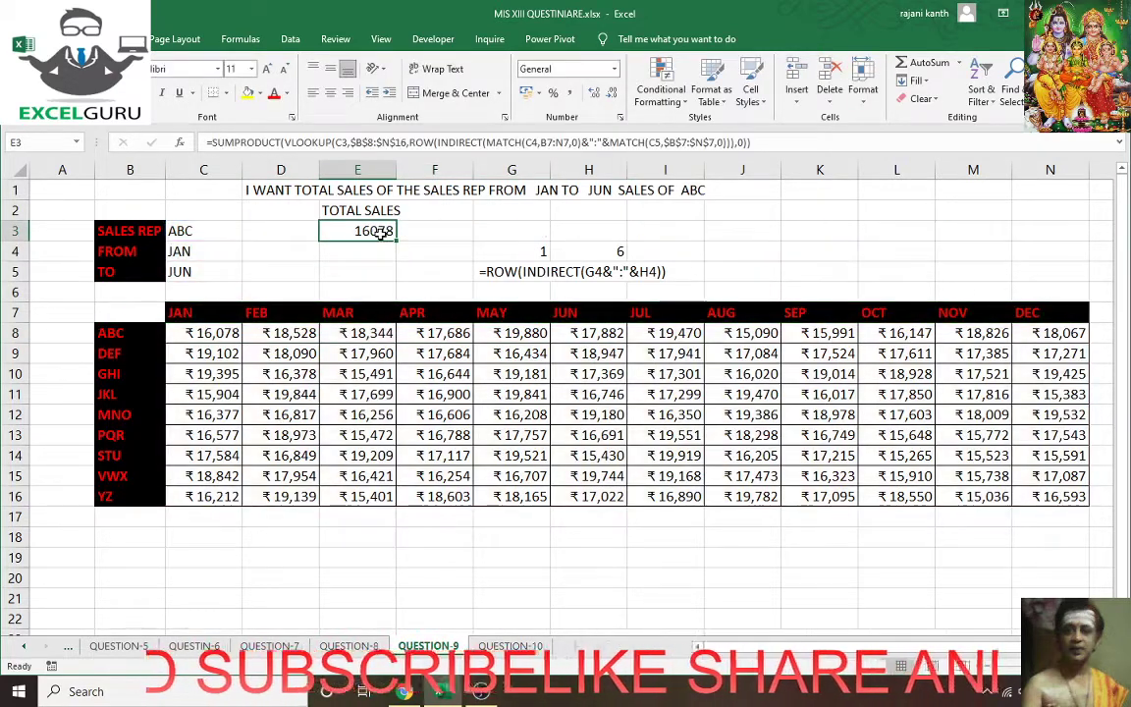
key("F2")
key("ctrl+shift+Return")
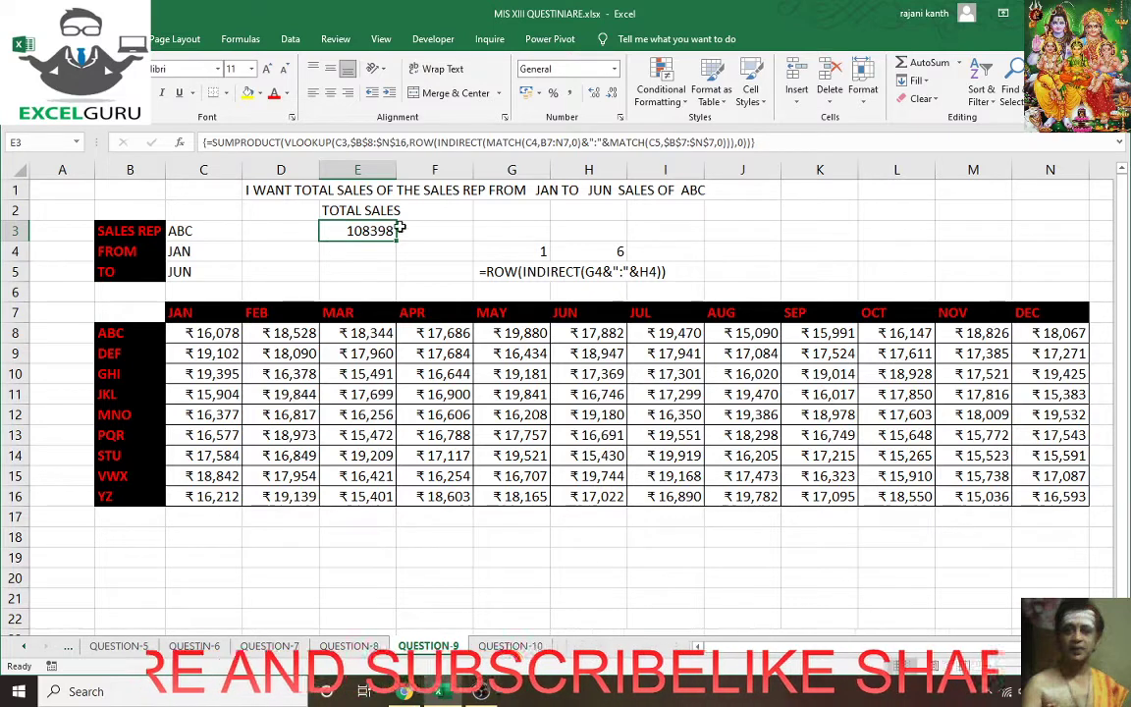
left_click_drag(396, 231, 780, 191)
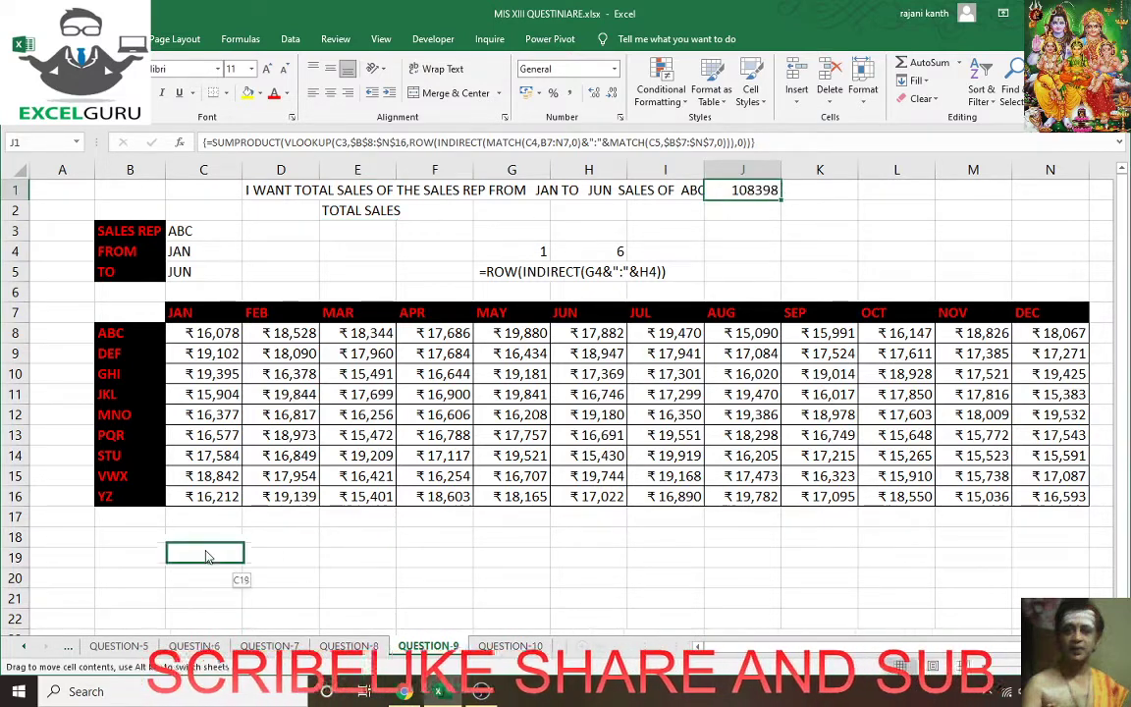
mouse_move(780, 191)
left_mouse_down()
mouse_move(198, 552)
mouse_move(373, 360)
mouse_move(360, 228)
left_mouse_up()
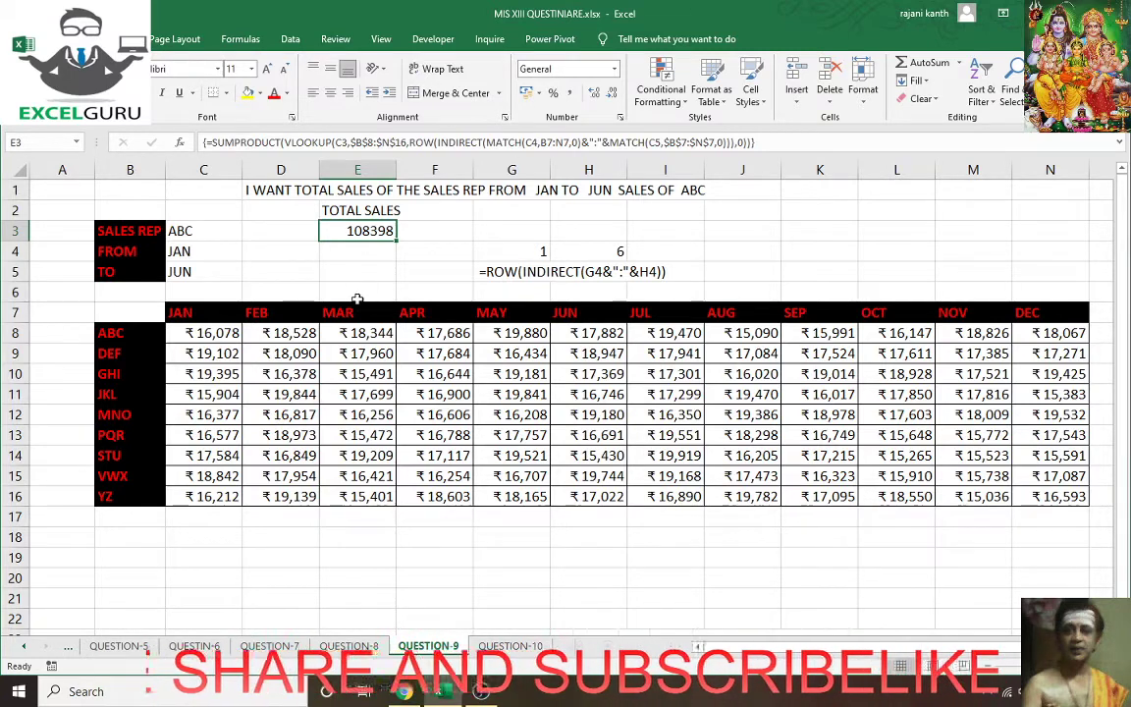
- Open the QUESTION-10 sheet, review its YEAR/TYPE salary table, and select cell B6
left_click(511, 650)
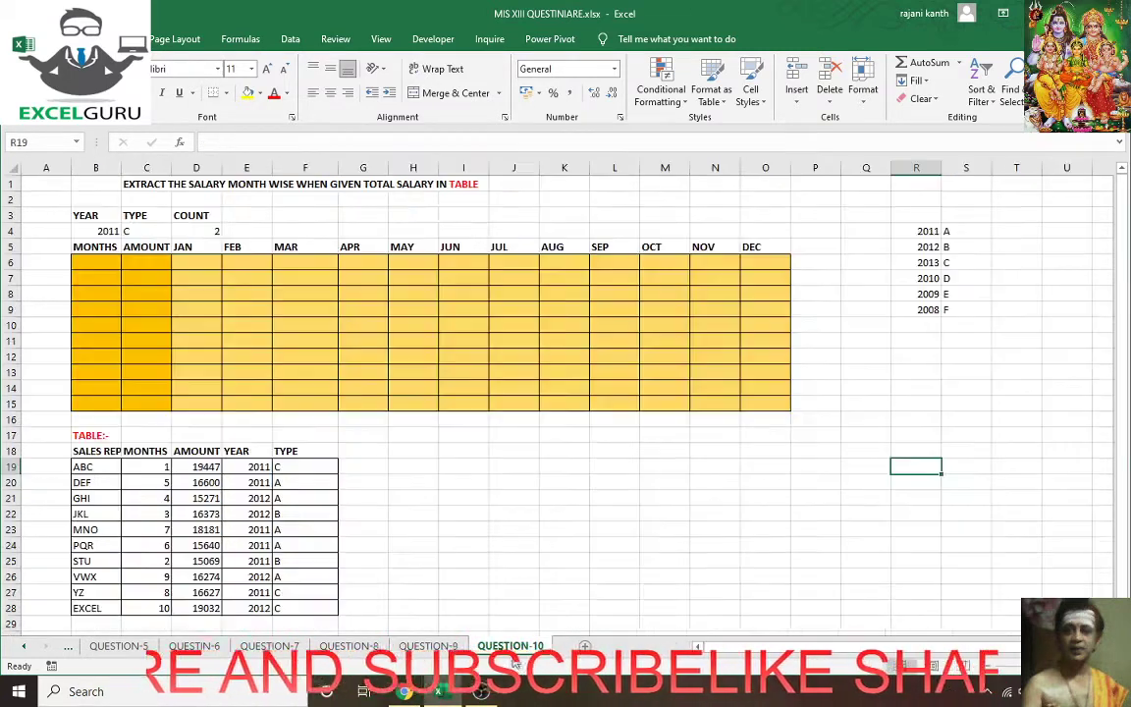
left_click(514, 496)
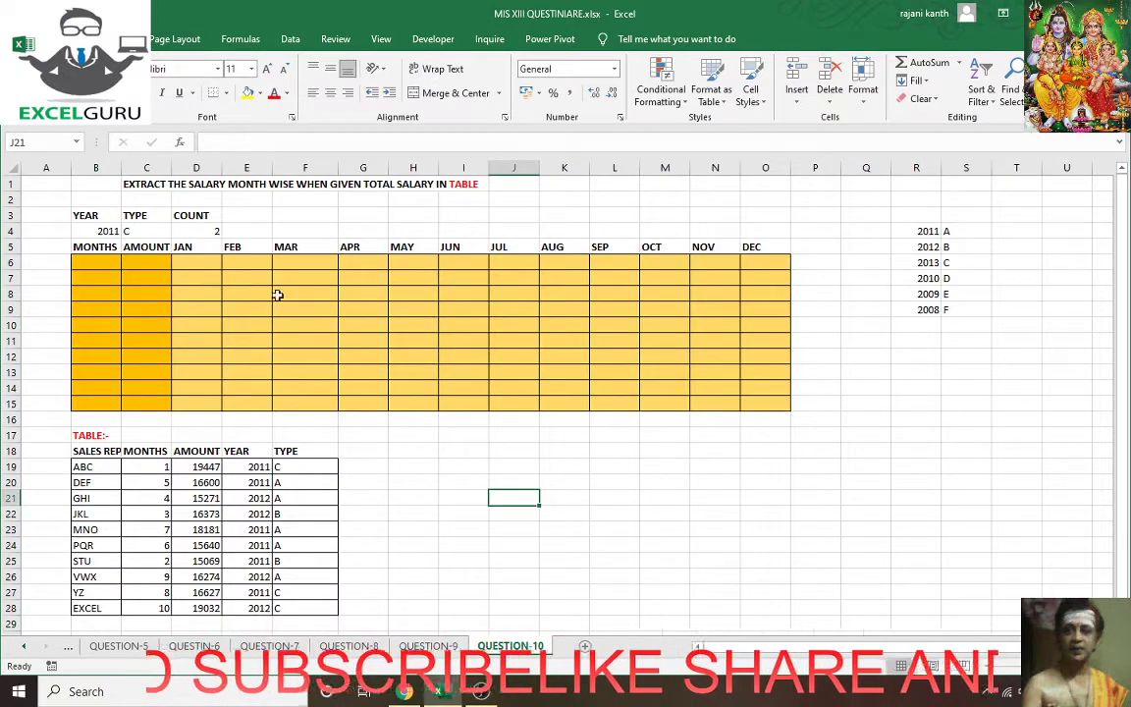
scroll(671, 629, "up", 5, "ctrl")
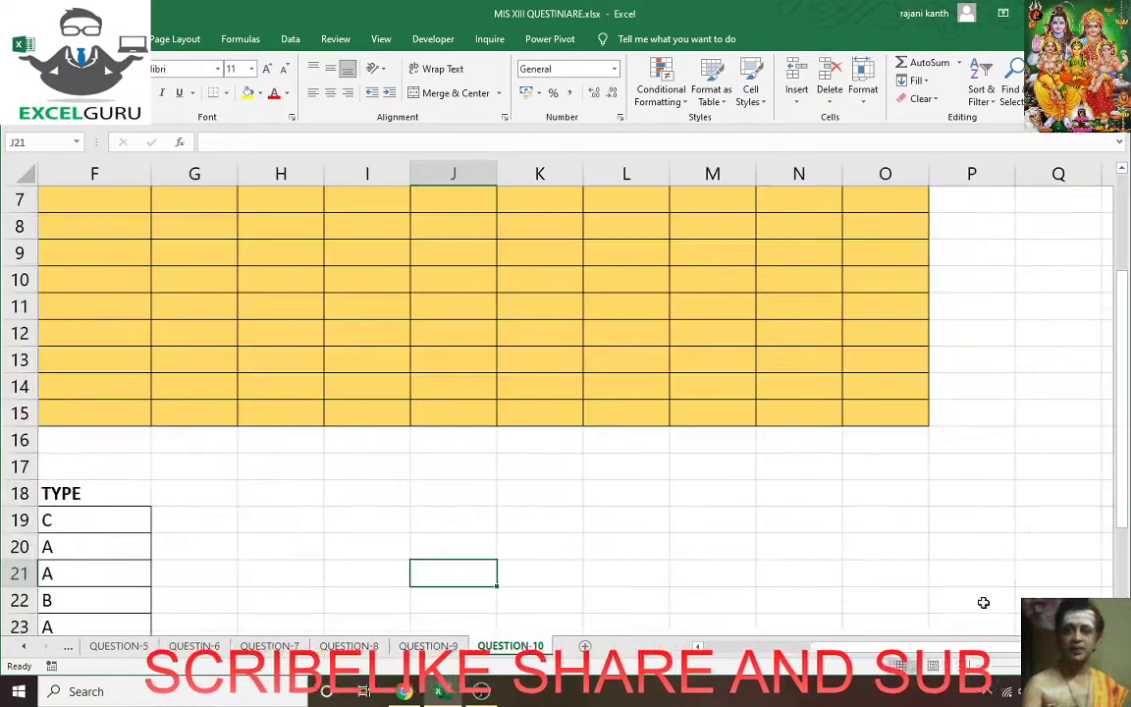
left_click_drag(923, 656, 706, 656)
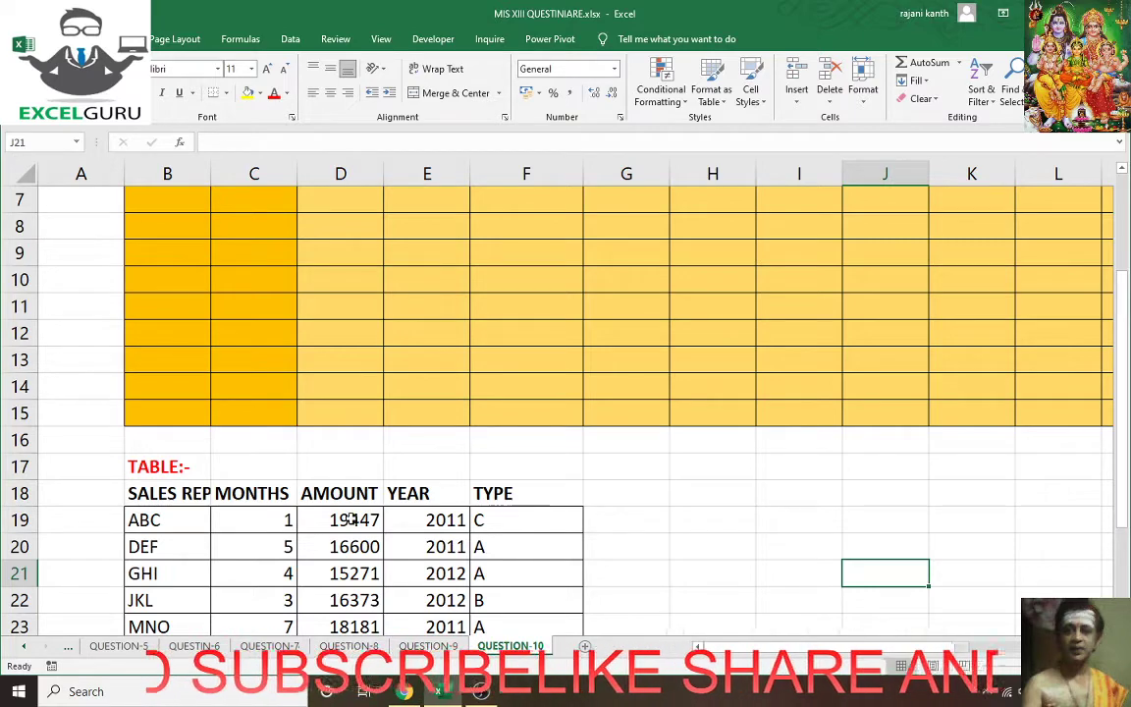
scroll(323, 495, "up", 2)
scroll(324, 495, "down", 1)
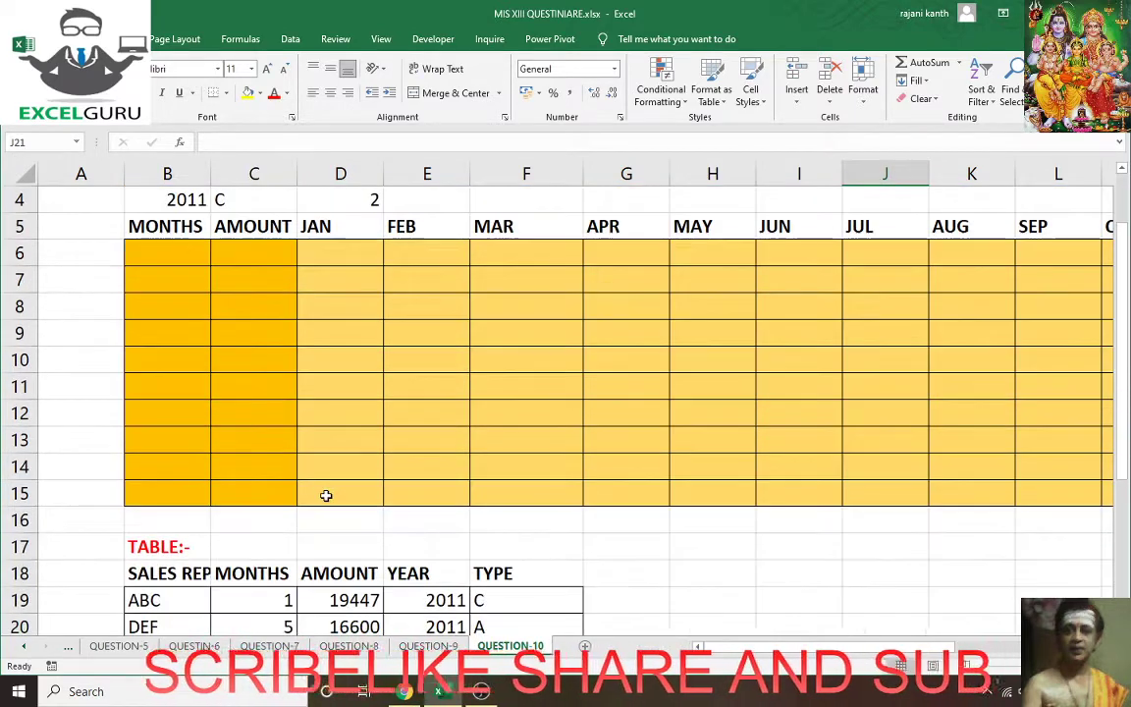
scroll(326, 496, "down", 2)
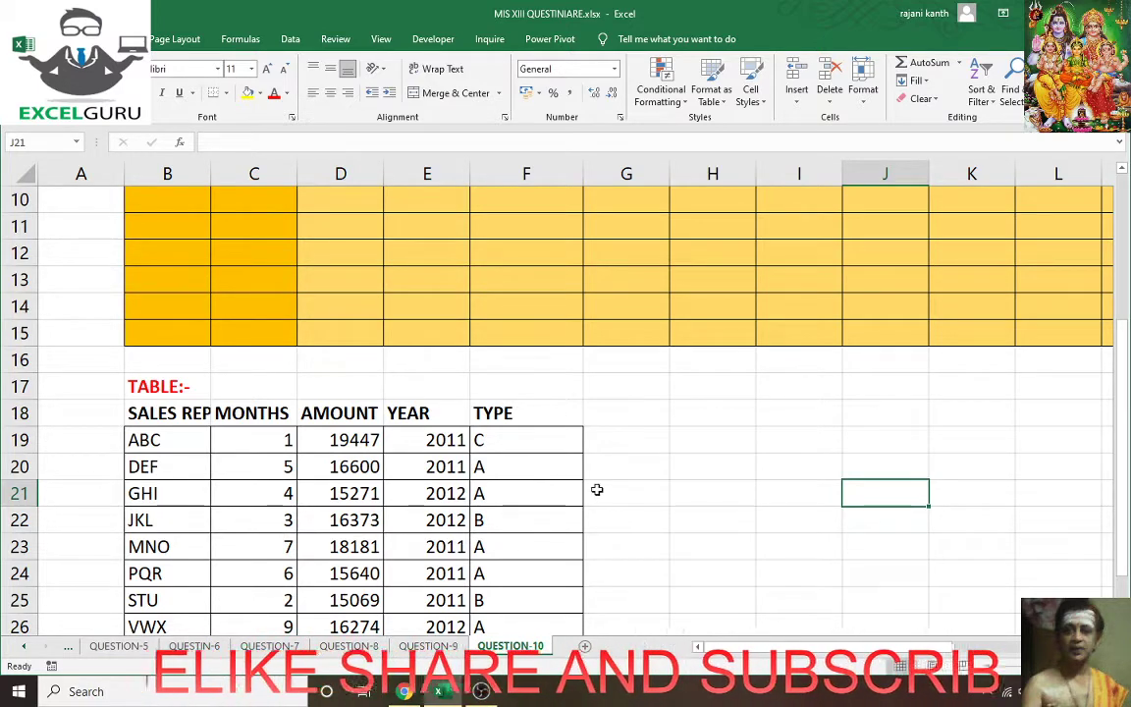
scroll(597, 489, "up", 3)
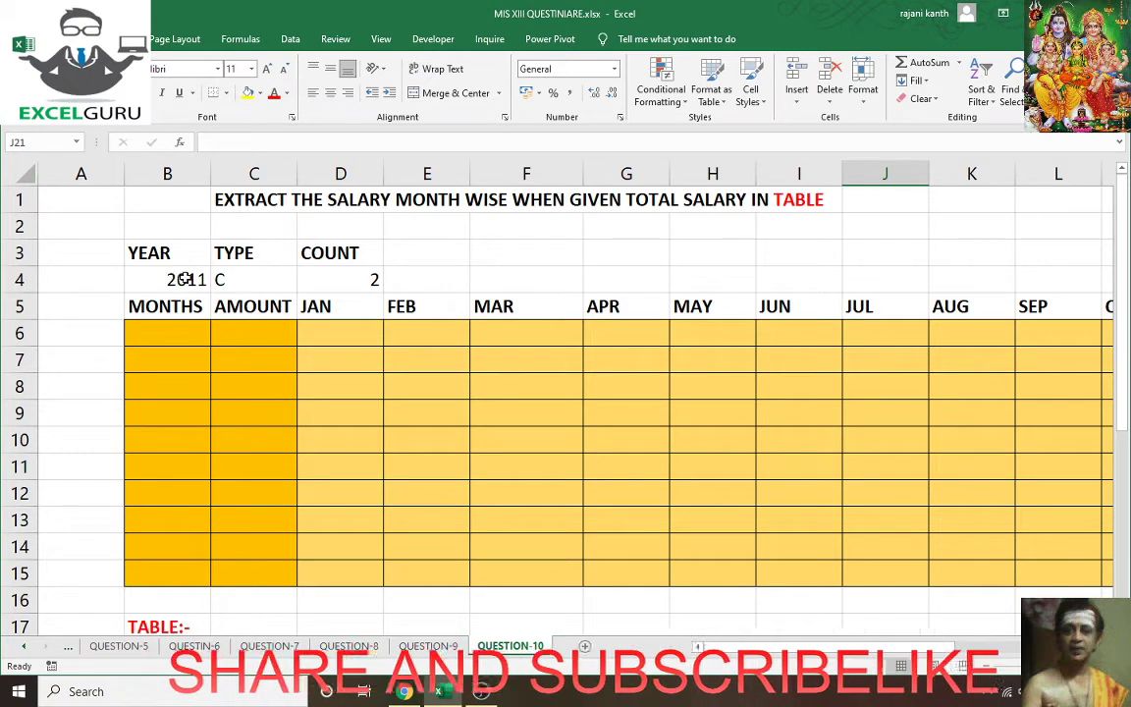
left_click(181, 333)
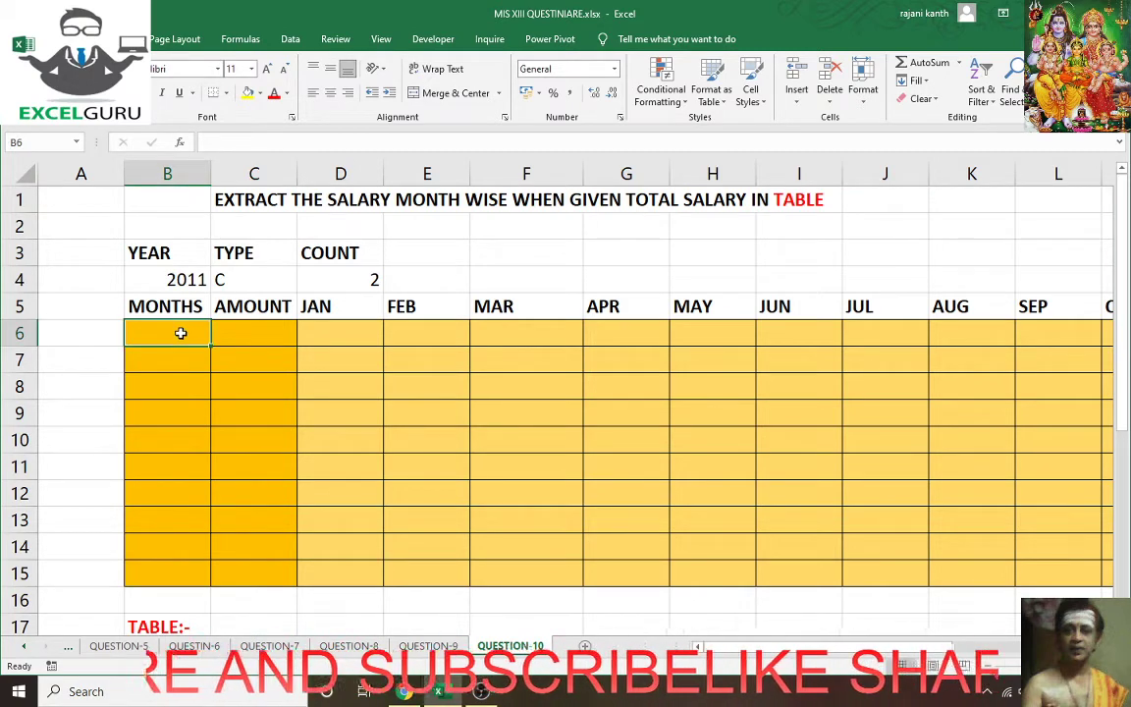
- Start B6 with =INDEX(C$19:C$28, pointing at the MONTHS column with rows locked
type("=INDEX(")
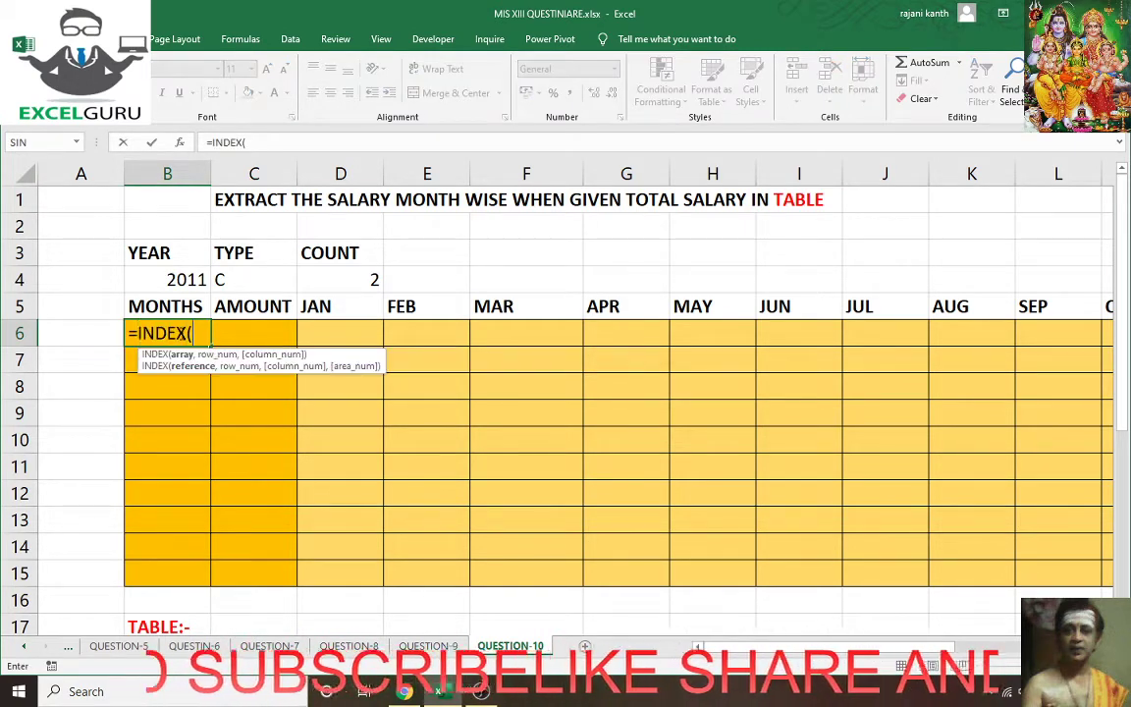
scroll(180, 333, "down", 2)
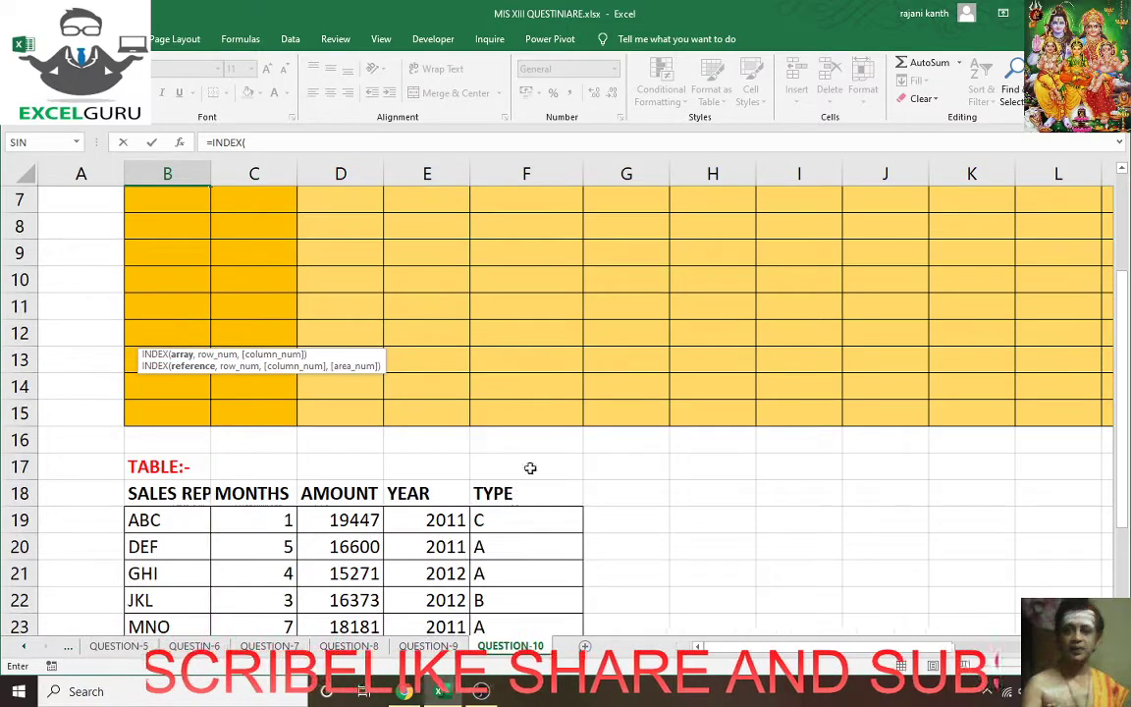
scroll(292, 456, "up", 1)
scroll(352, 450, "down", 1)
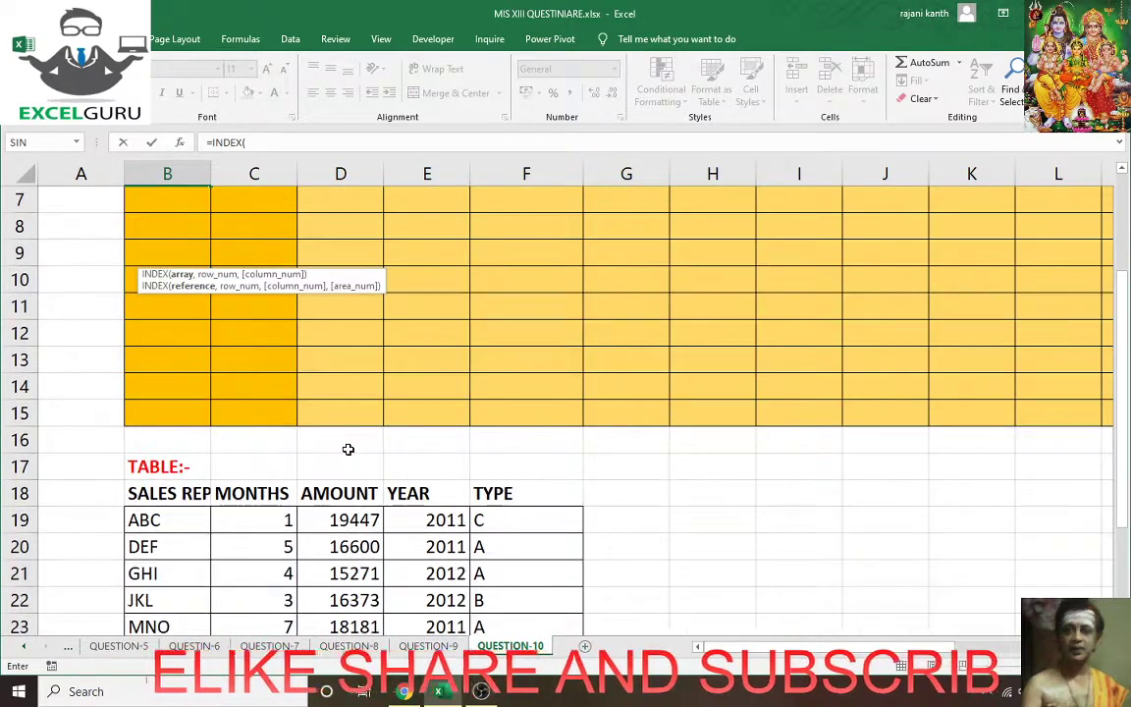
left_click(272, 516)
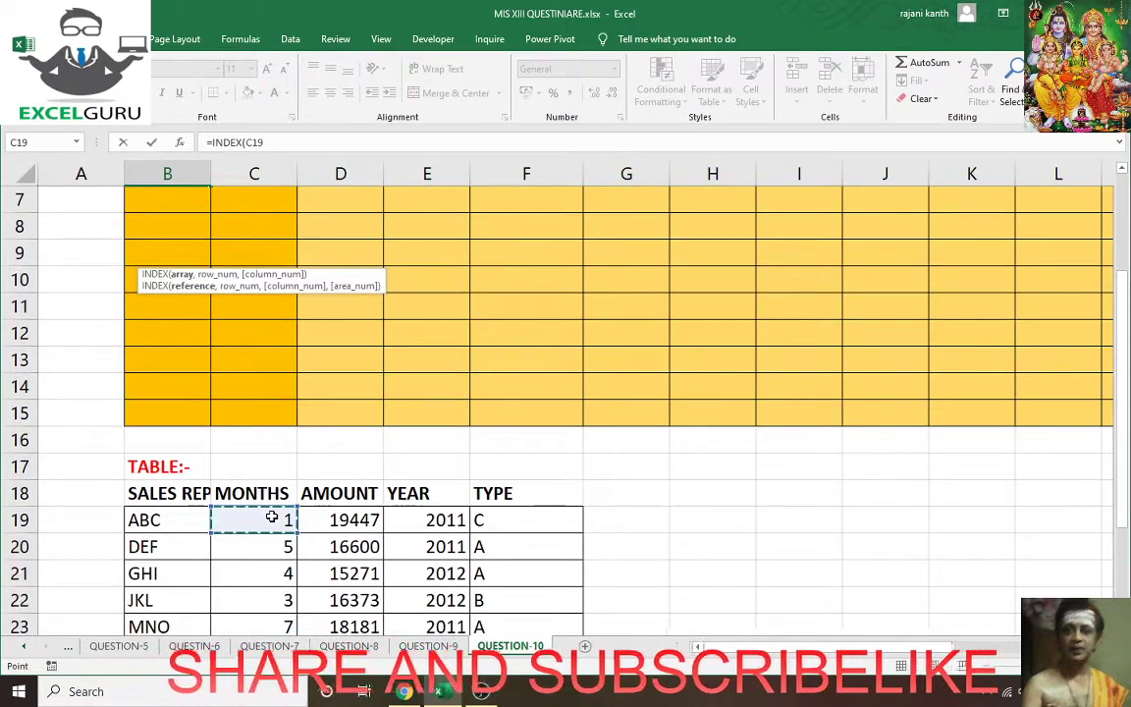
key("ctrl+shift+Down")
key("F4")
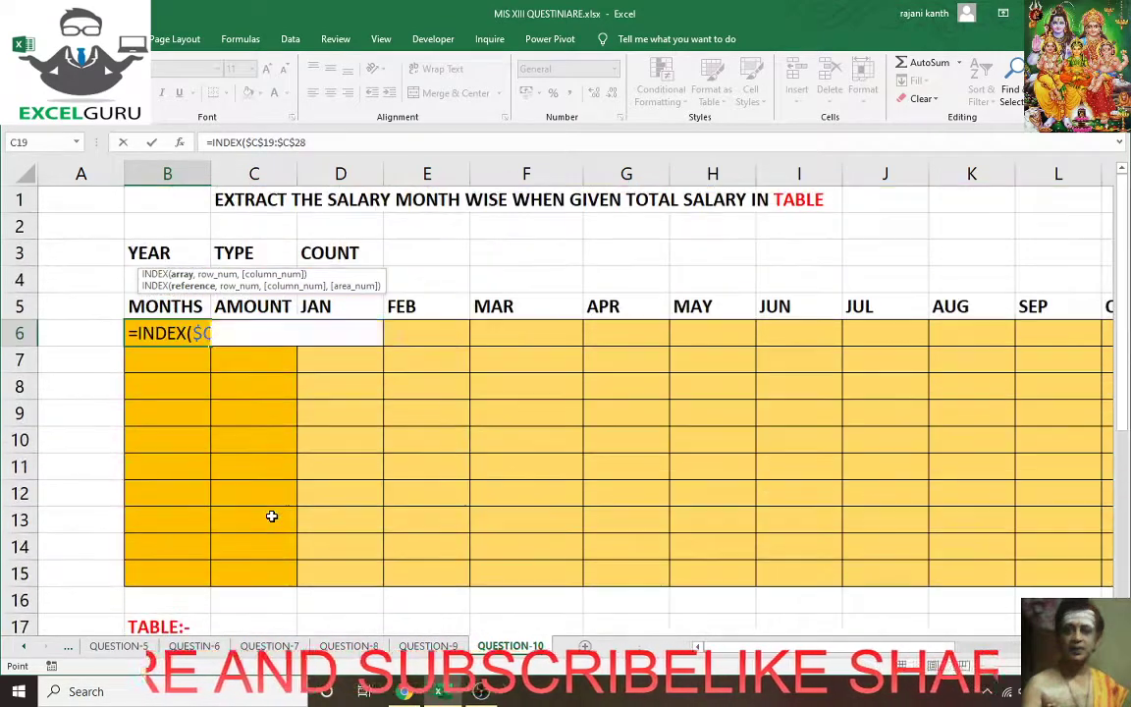
key("F4")
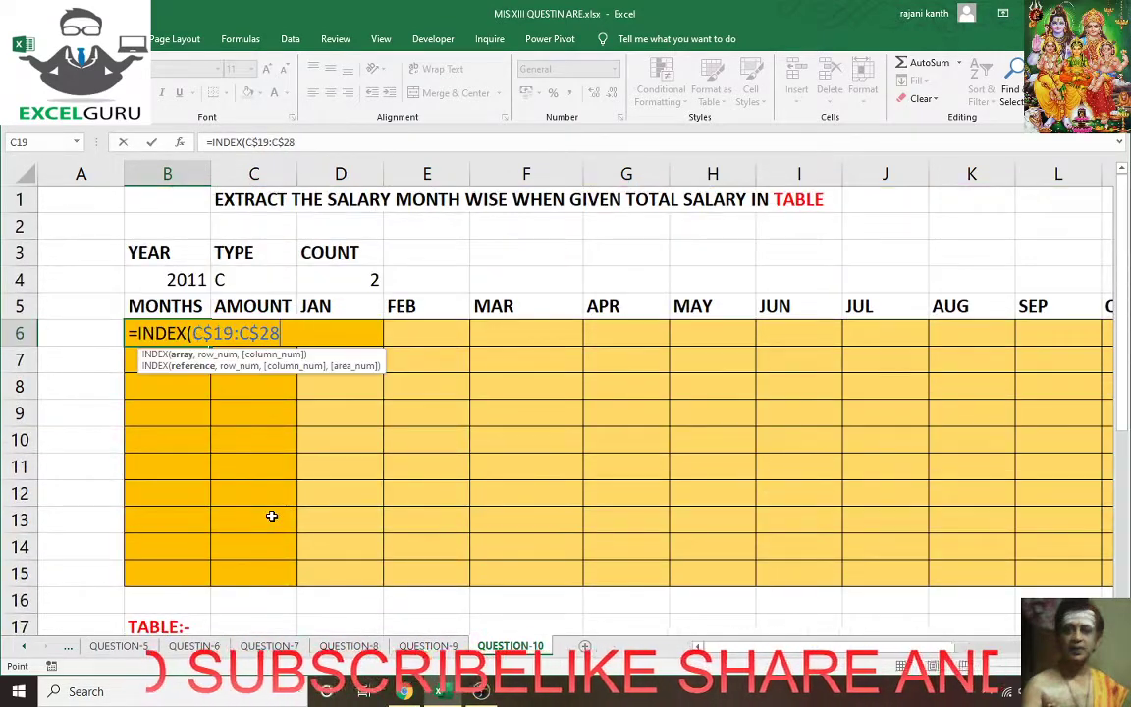
- Add SMALL(IF($E$19:$E$28=$B$4 to test the YEAR column against the year in B4
type(",")
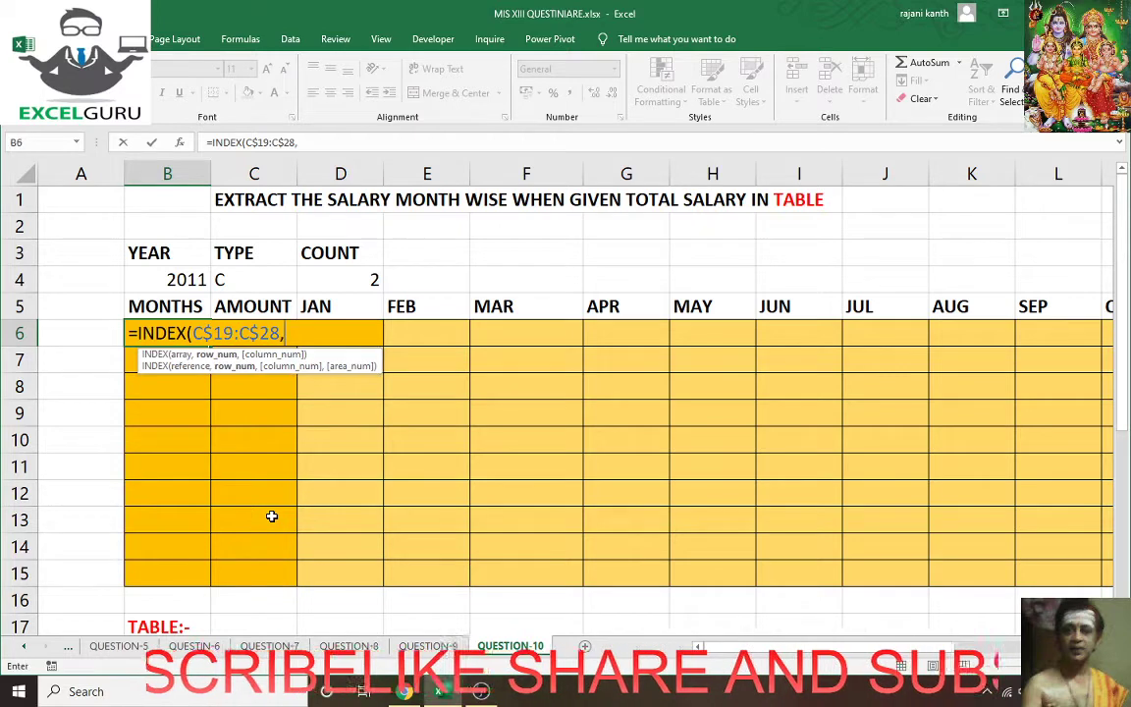
type("SMALL(")
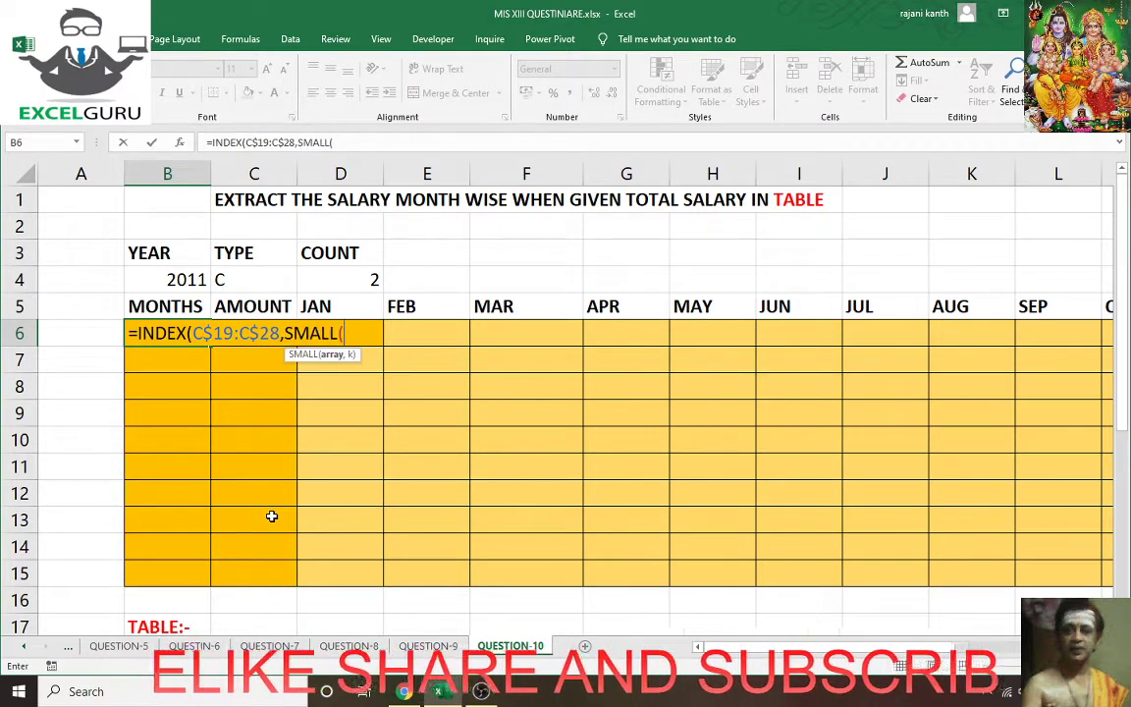
type("IF(")
key("Down")
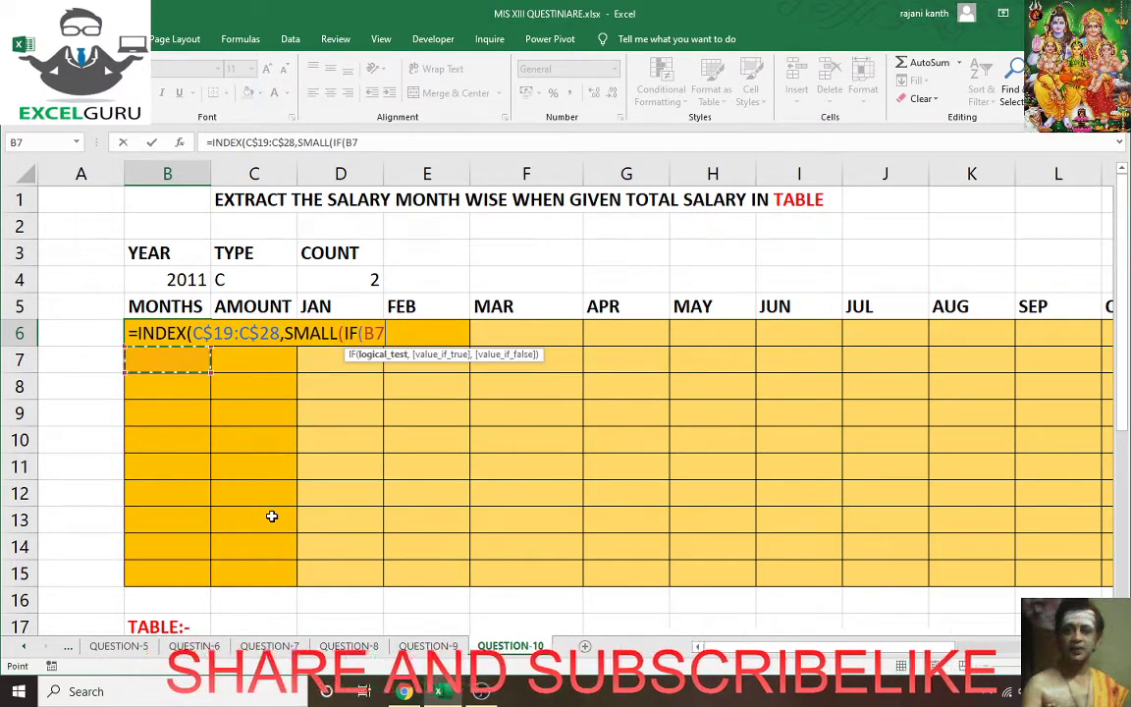
key("Down")
key("Down")
key("Down")
key("Down")
key("Down")
key("Down")
key("Down")
key("Down")
key("Down")
key("Down")
key("Down")
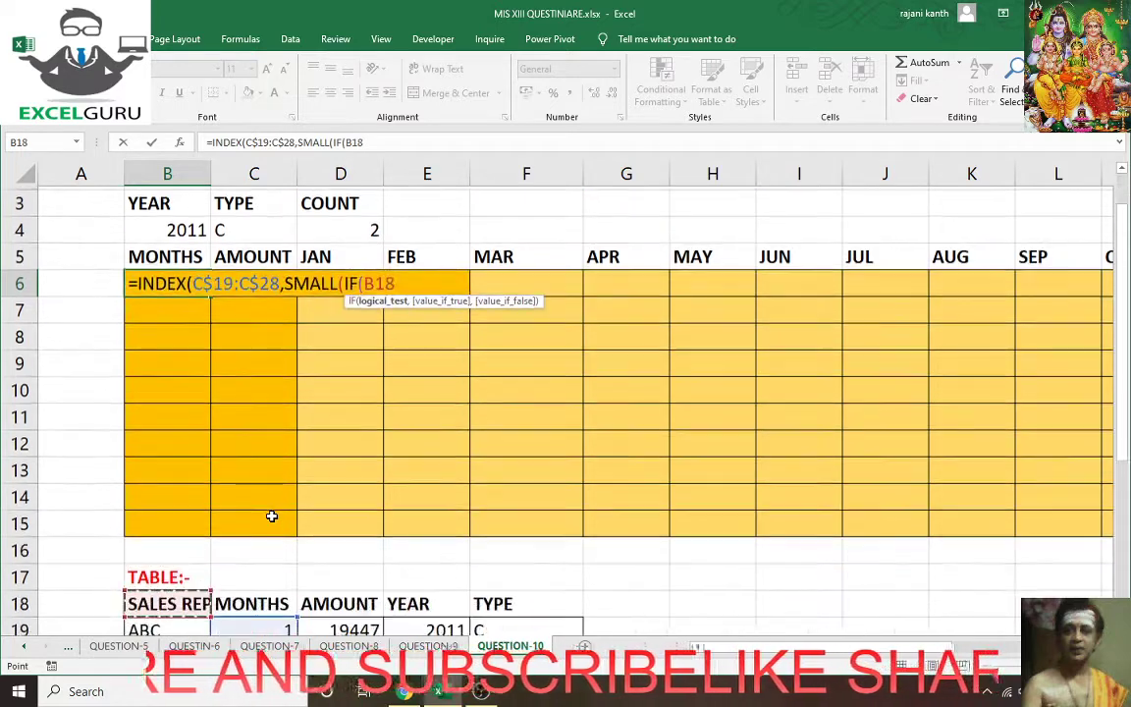
key("Down")
key("Right")
key("Right")
key("Right")
key("shift+Down")
key("shift+Down")
key("shift+Down")
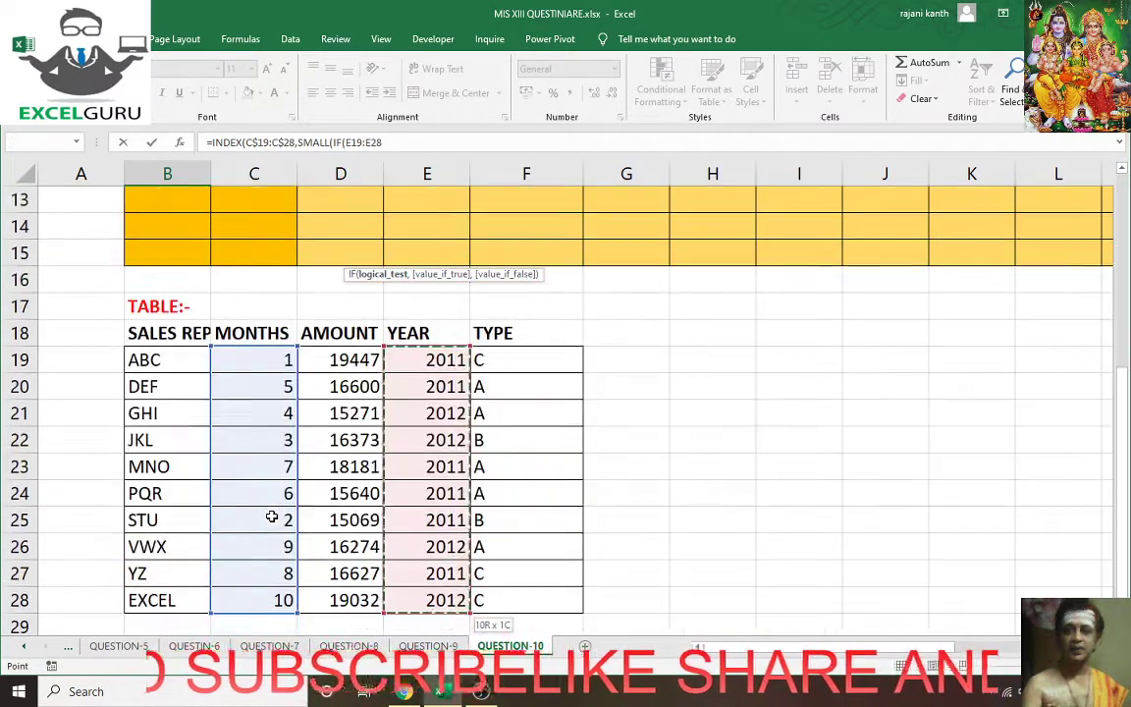
key("F4")
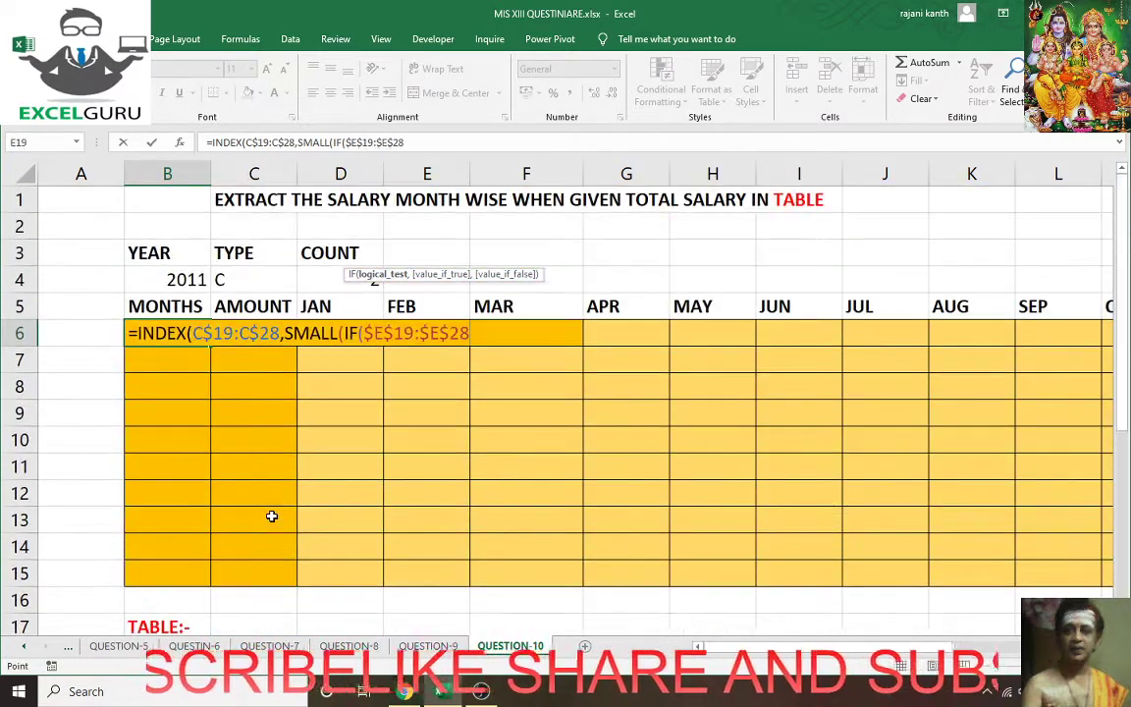
type("=")
key("Up")
key("Up")
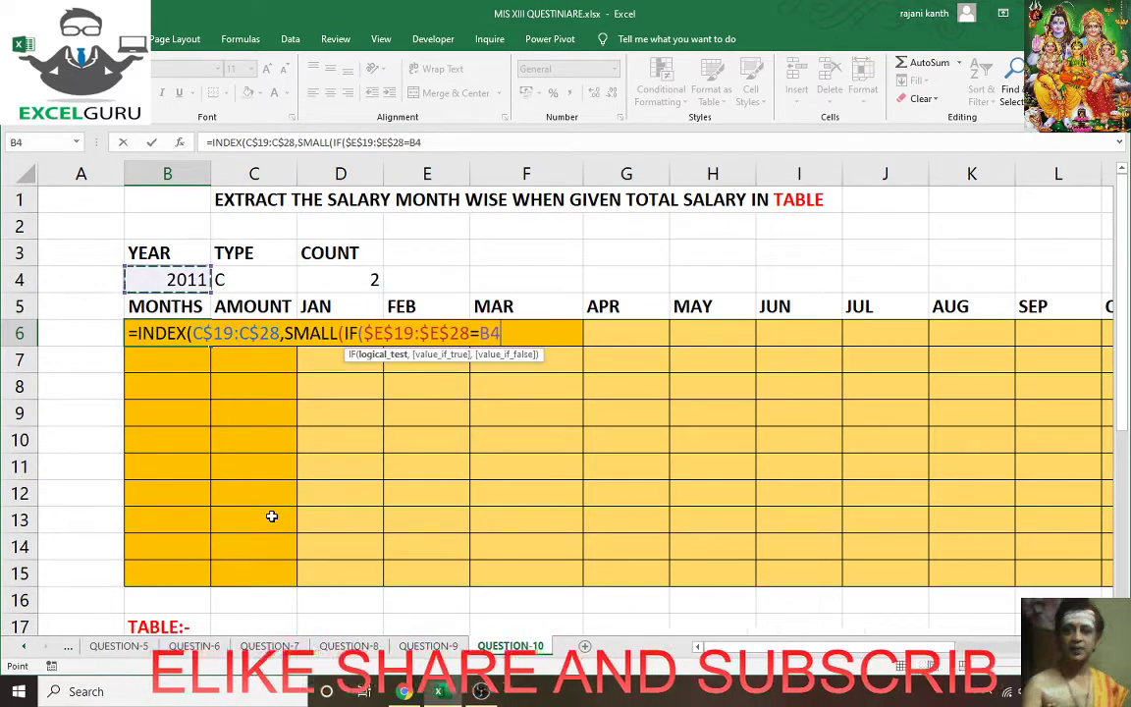
key("F4")
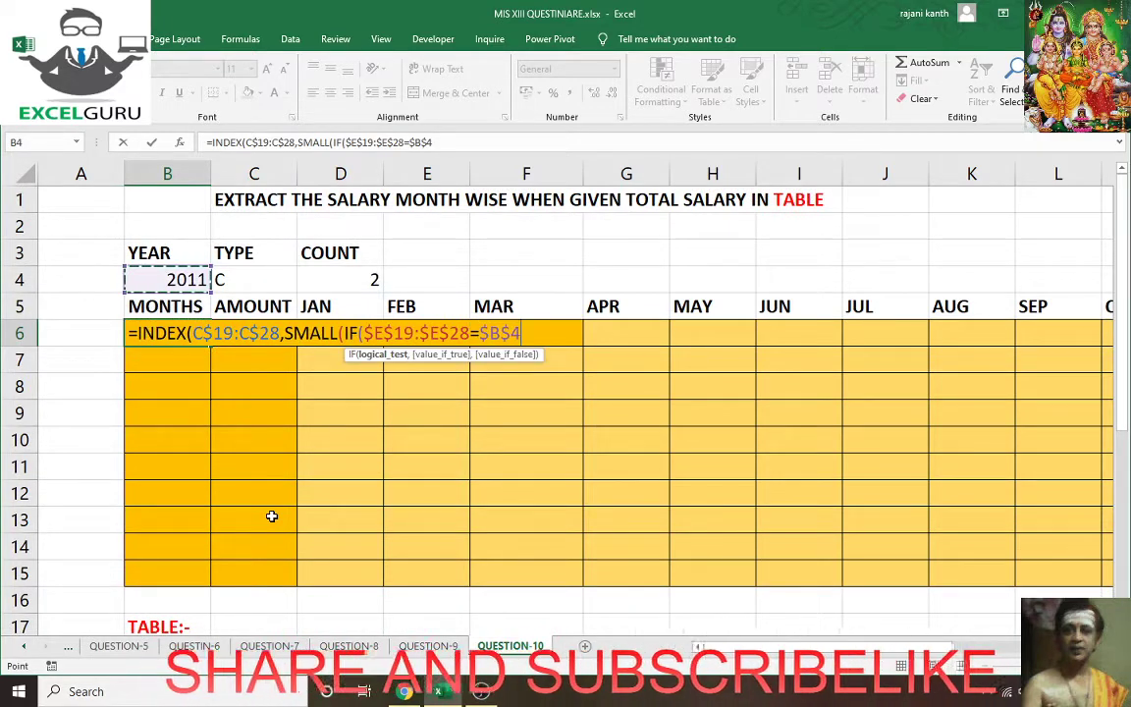
- Add ROW($B$19:$B$28)-ROW($B$19)+1) as the IF's relative row positions
type(",ROW(")
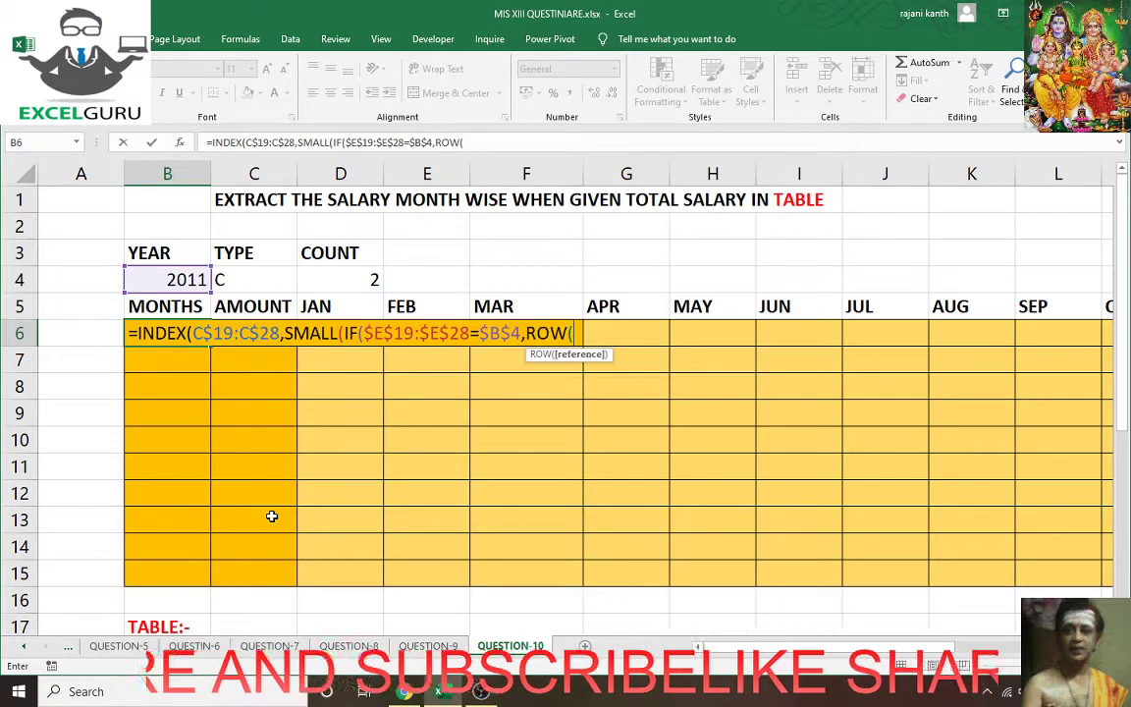
scroll(272, 516, "down", 3)
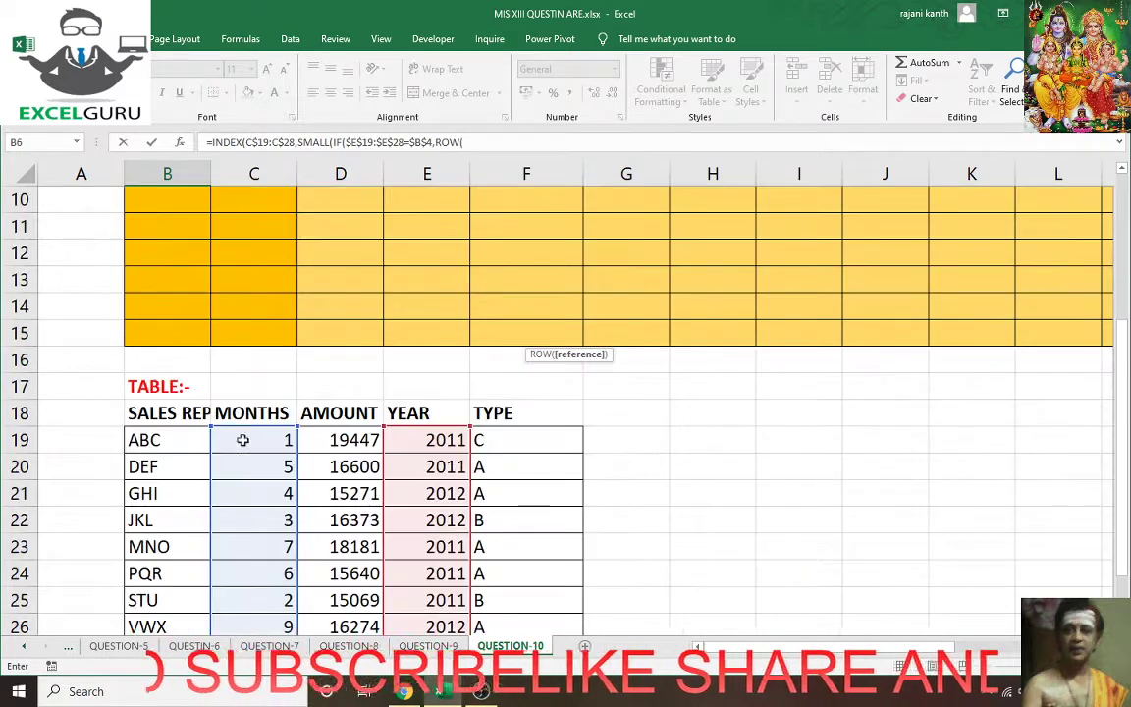
left_click_drag(166, 440, 167, 626)
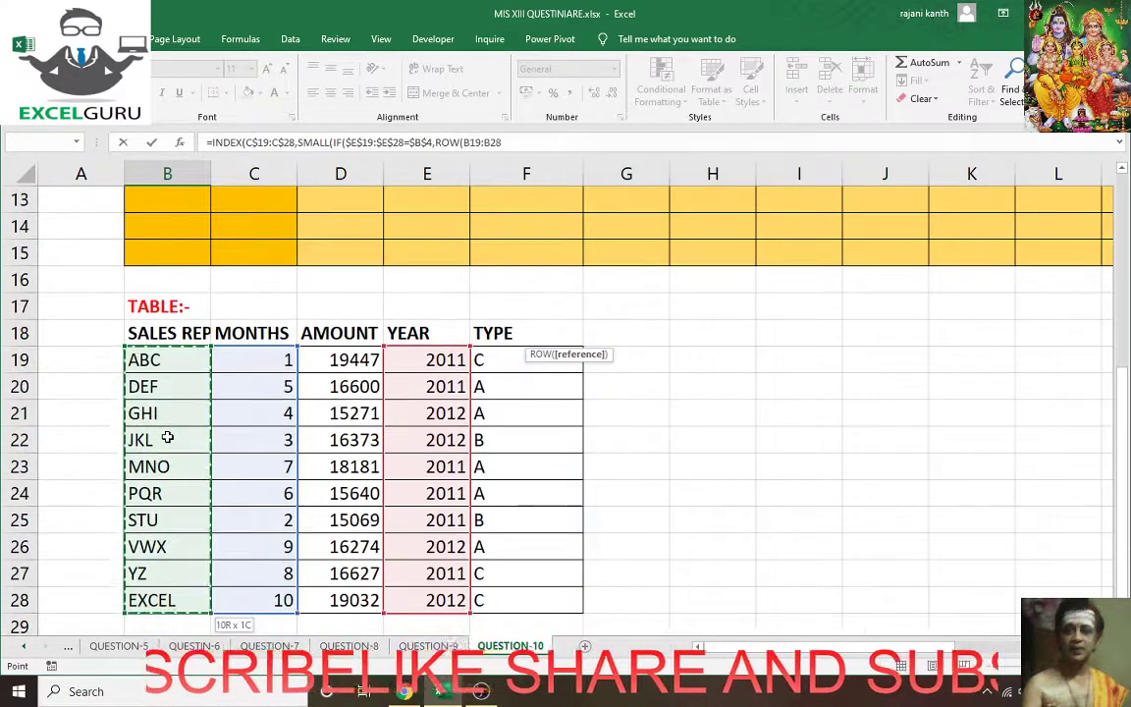
key("F4")
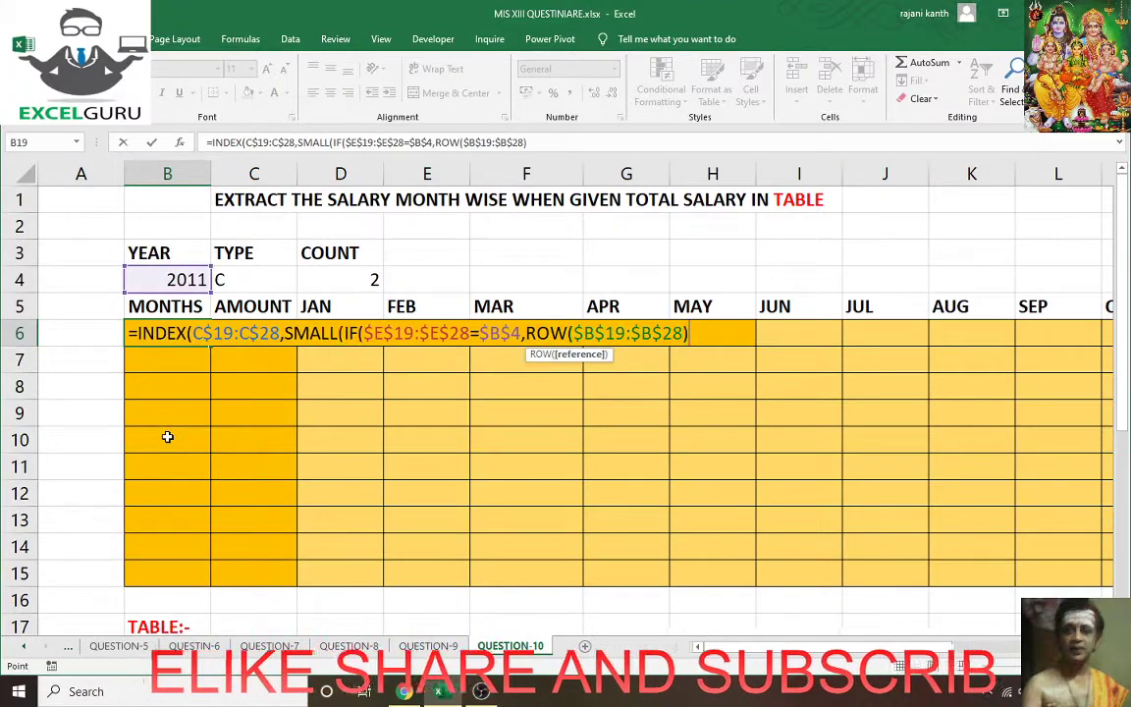
type(")-ROW(")
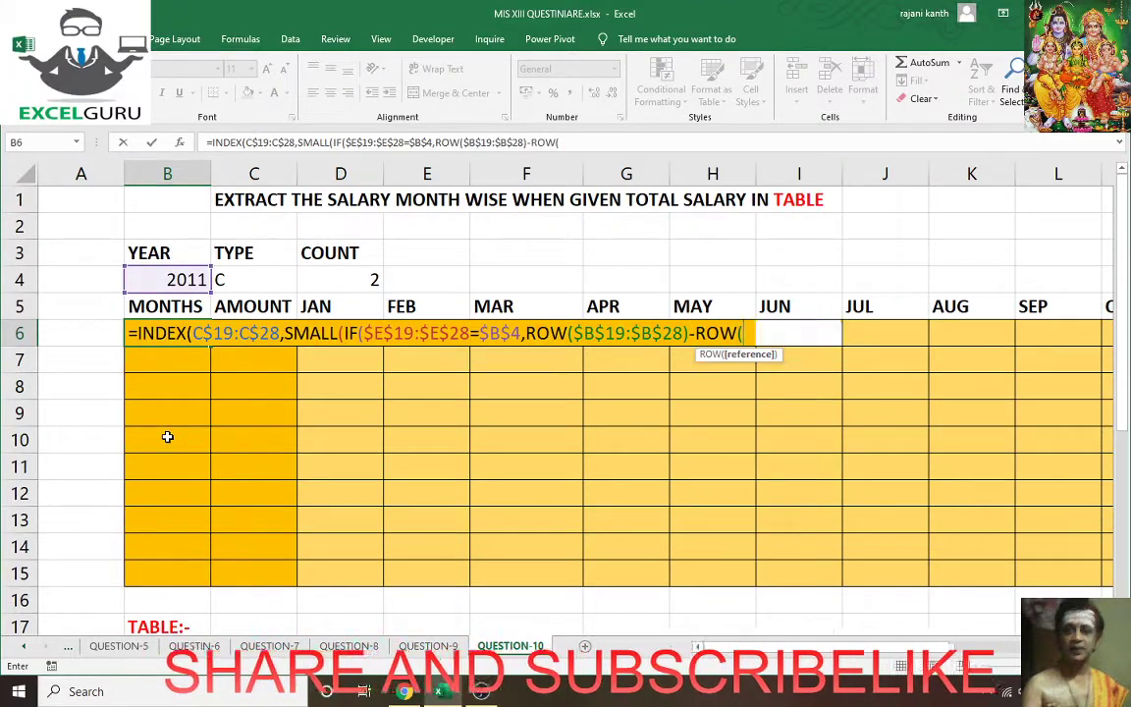
key("Down")
key("Down")
key("Down")
key("Down")
key("Down")
key("Down")
key("Down")
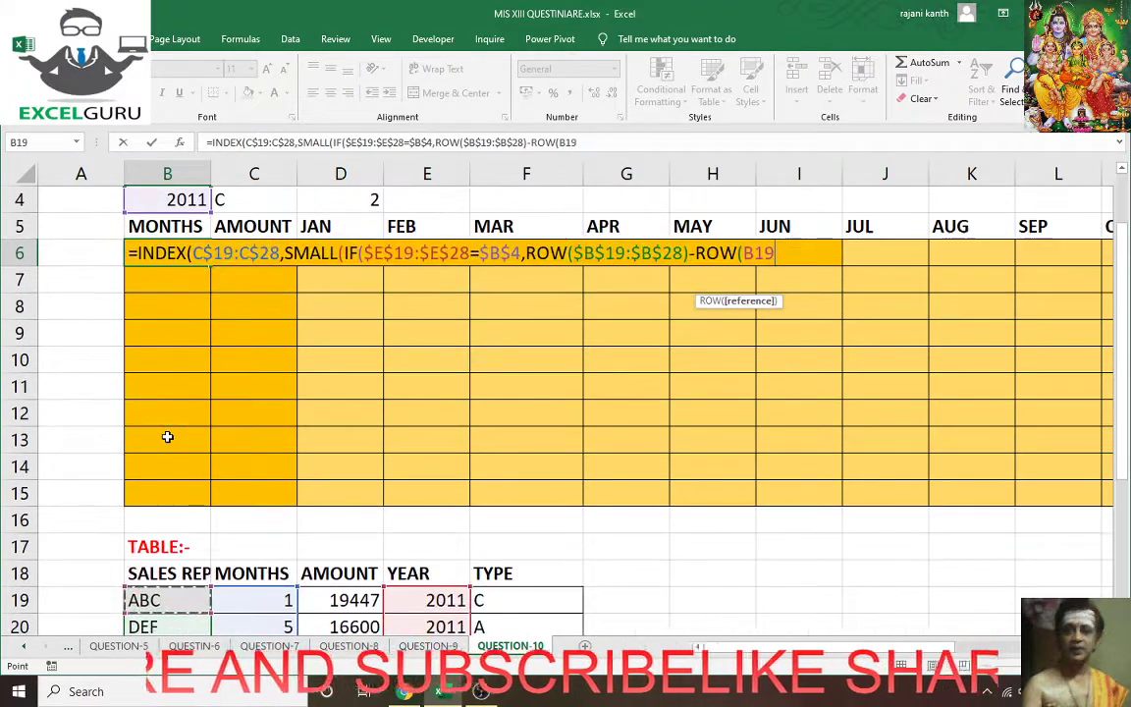
key("F4")
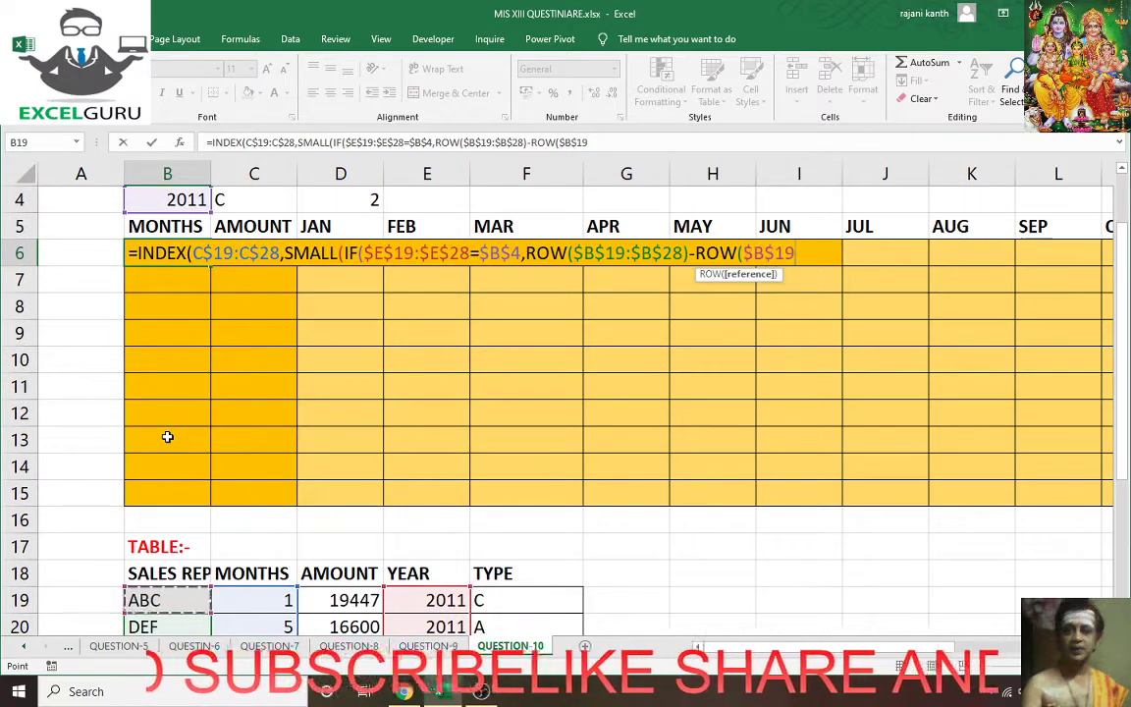
type(")+1")
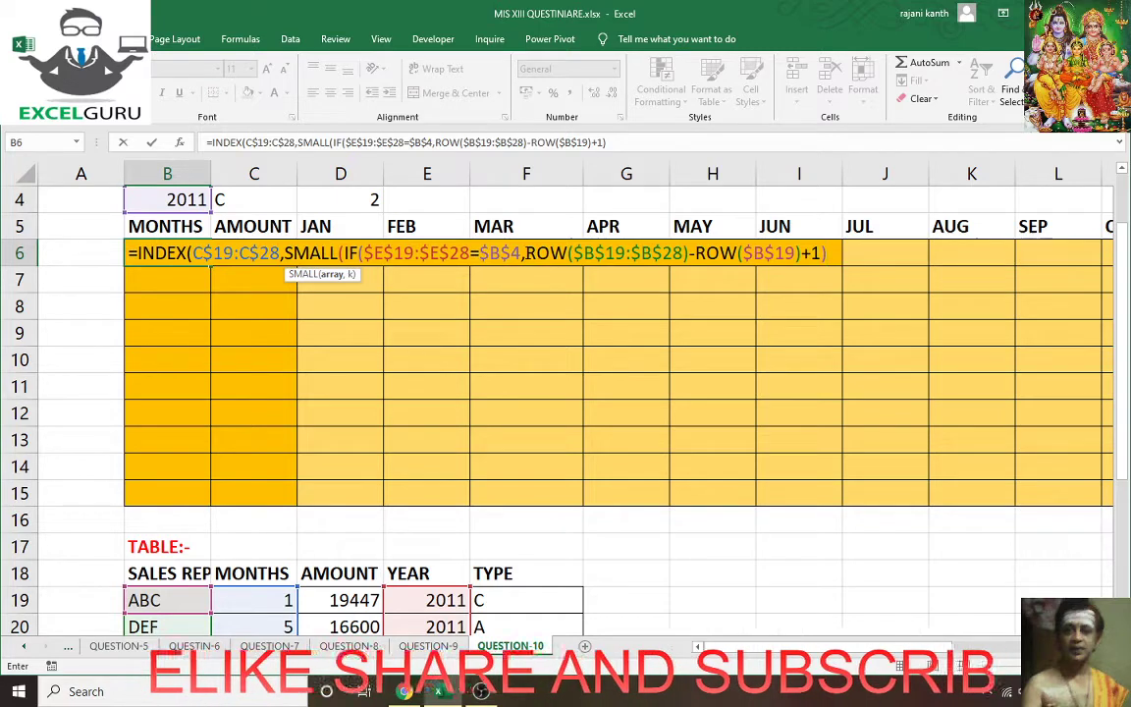
left_click_drag(526, 253, 691, 254)
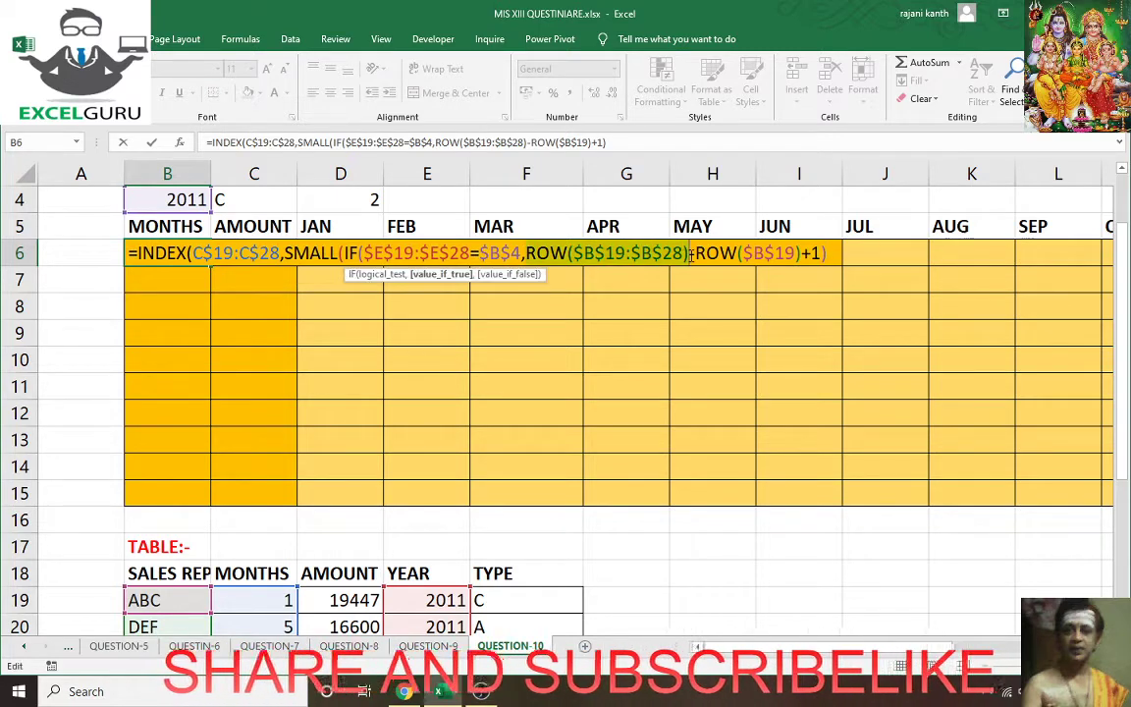
key("F9")
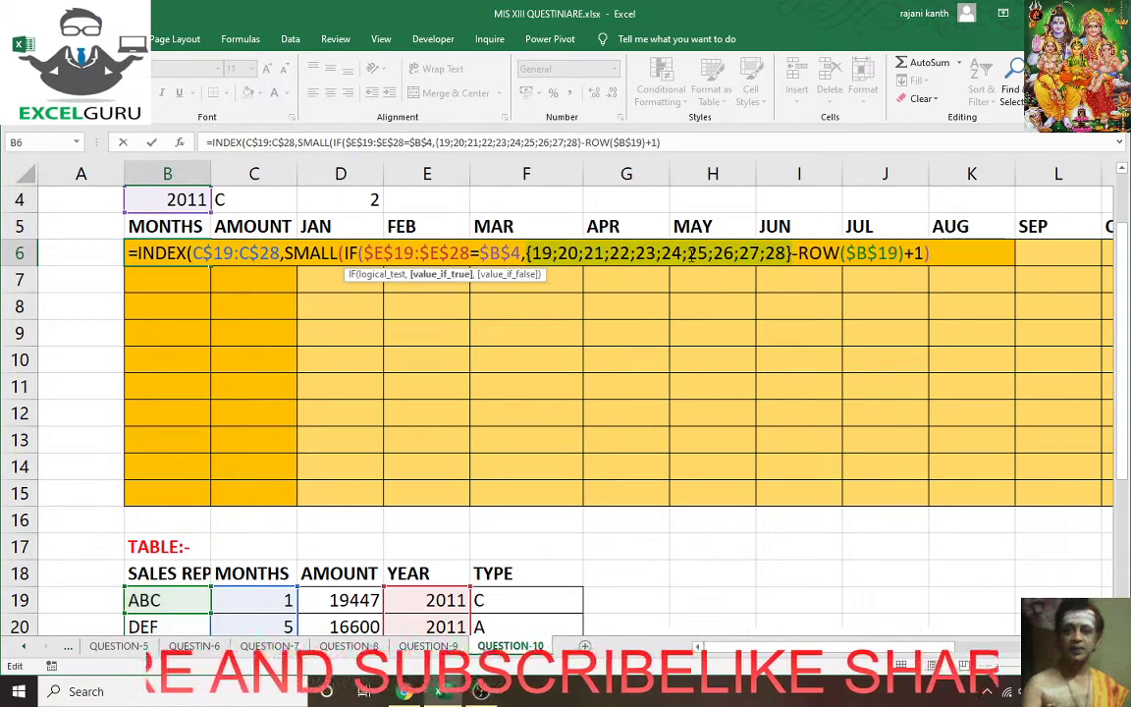
key("ctrl+z")
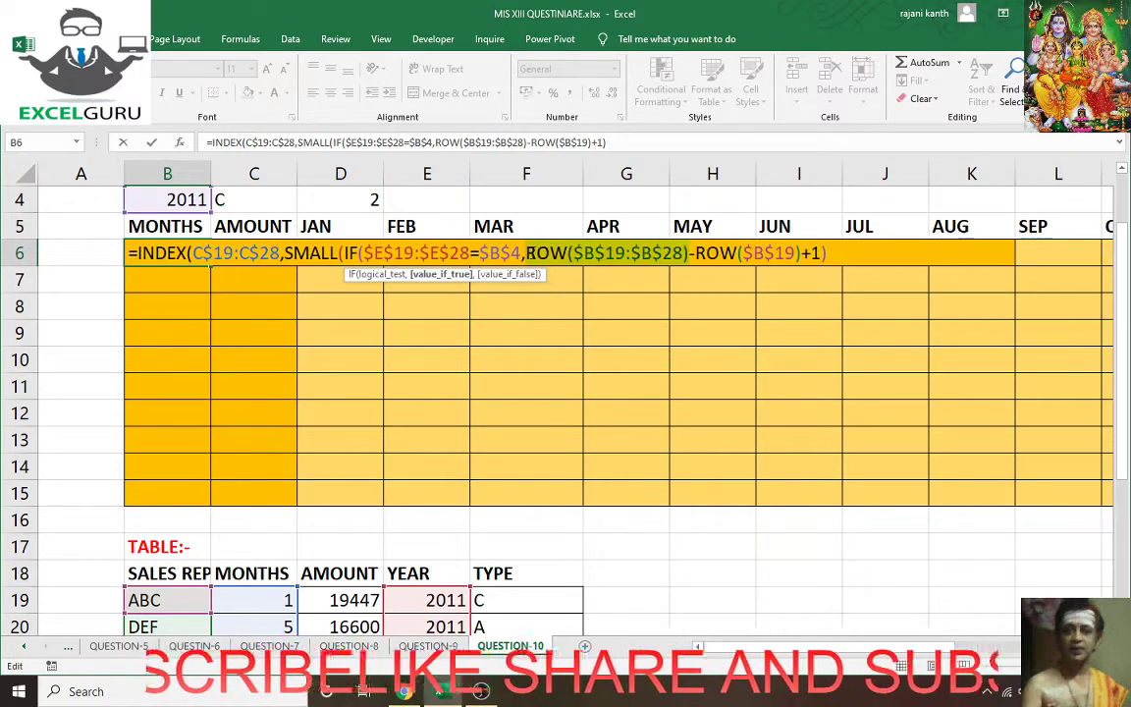
mouse_move(529, 254)
left_mouse_down()
mouse_move(811, 253)
mouse_move(797, 253)
left_mouse_up()
key("F9")
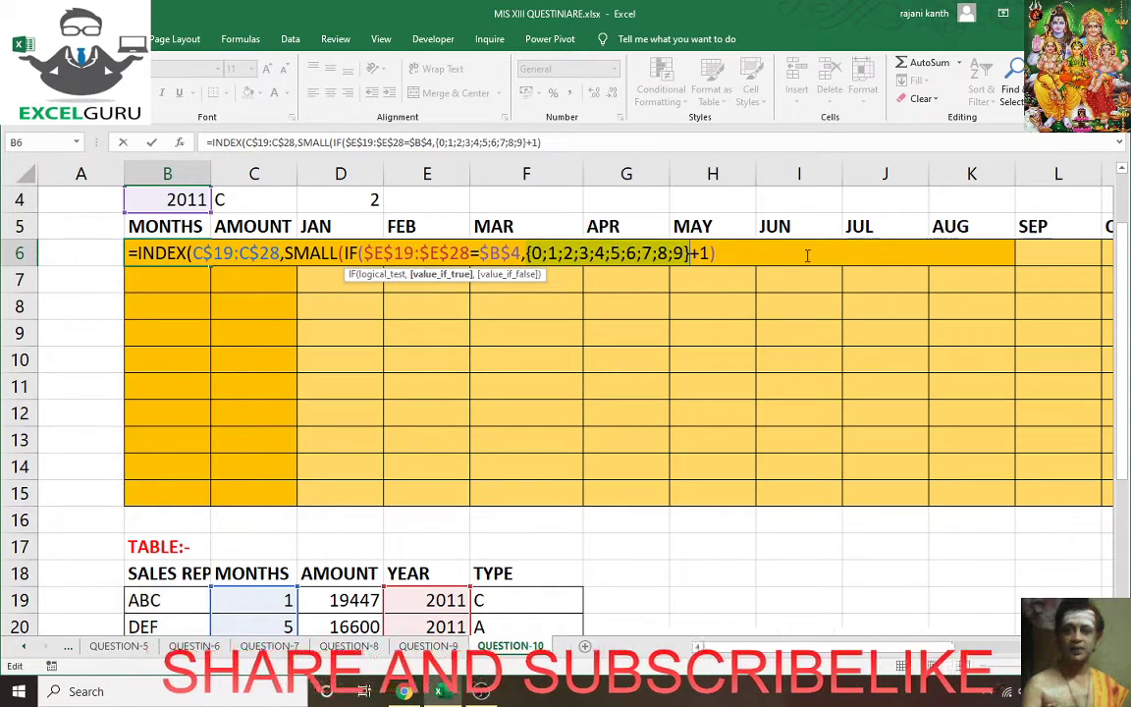
key("ctrl+z")
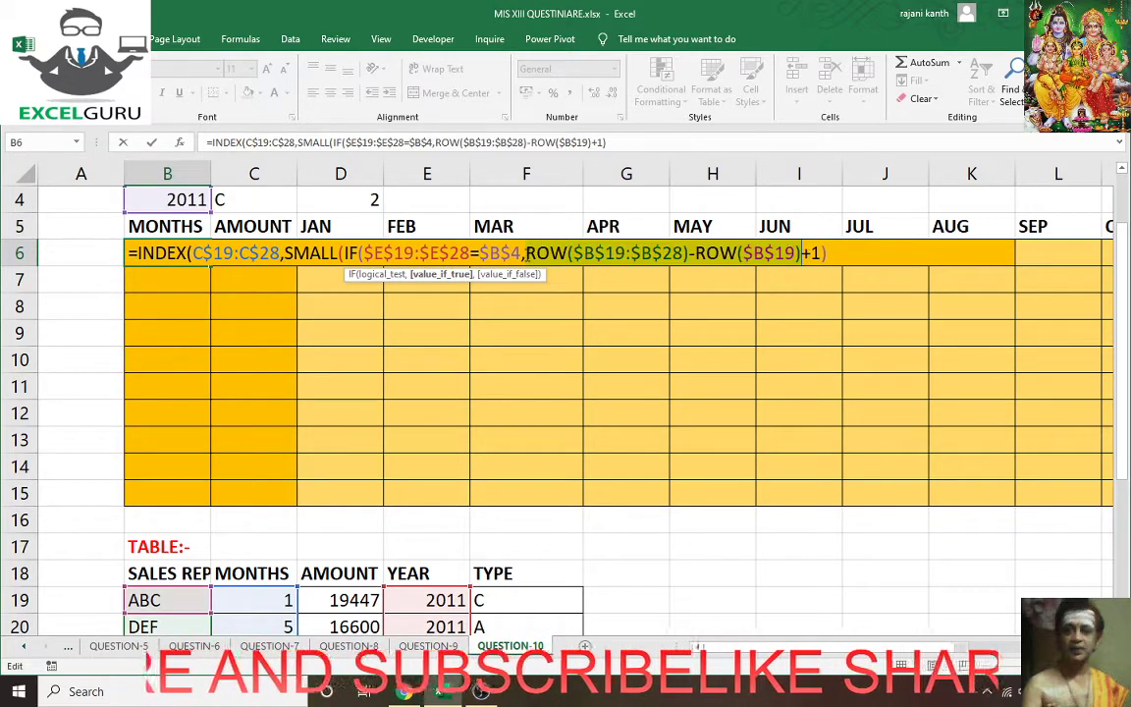
left_click_drag(526, 253, 816, 253)
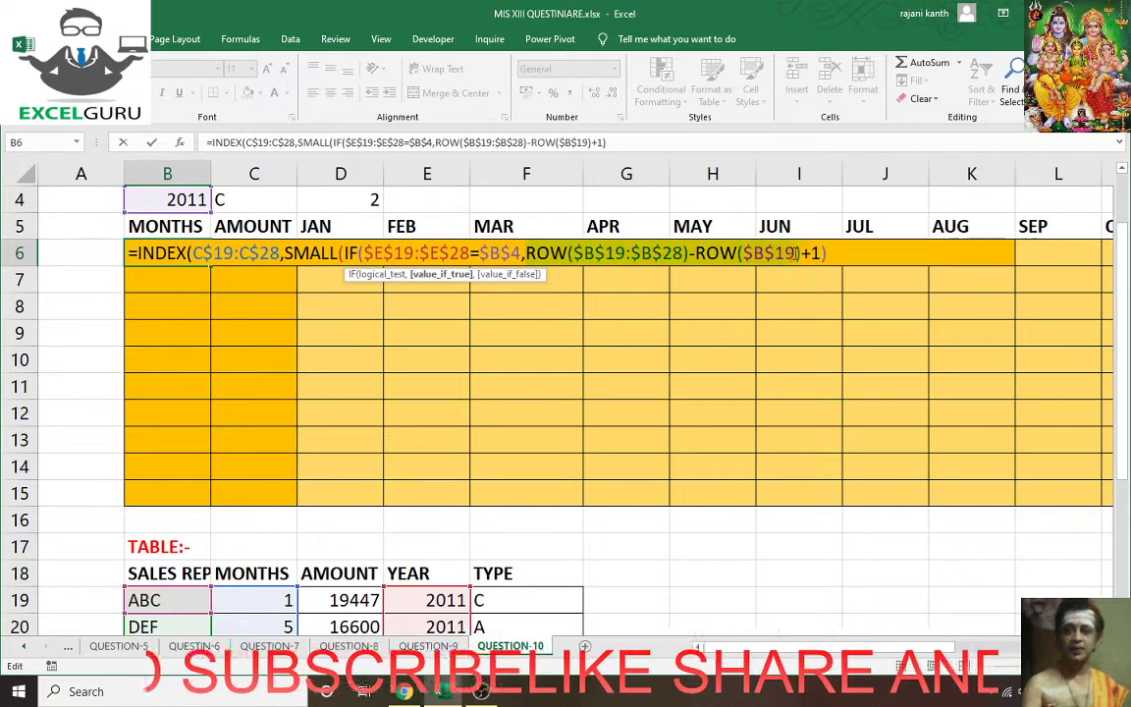
key("F9")
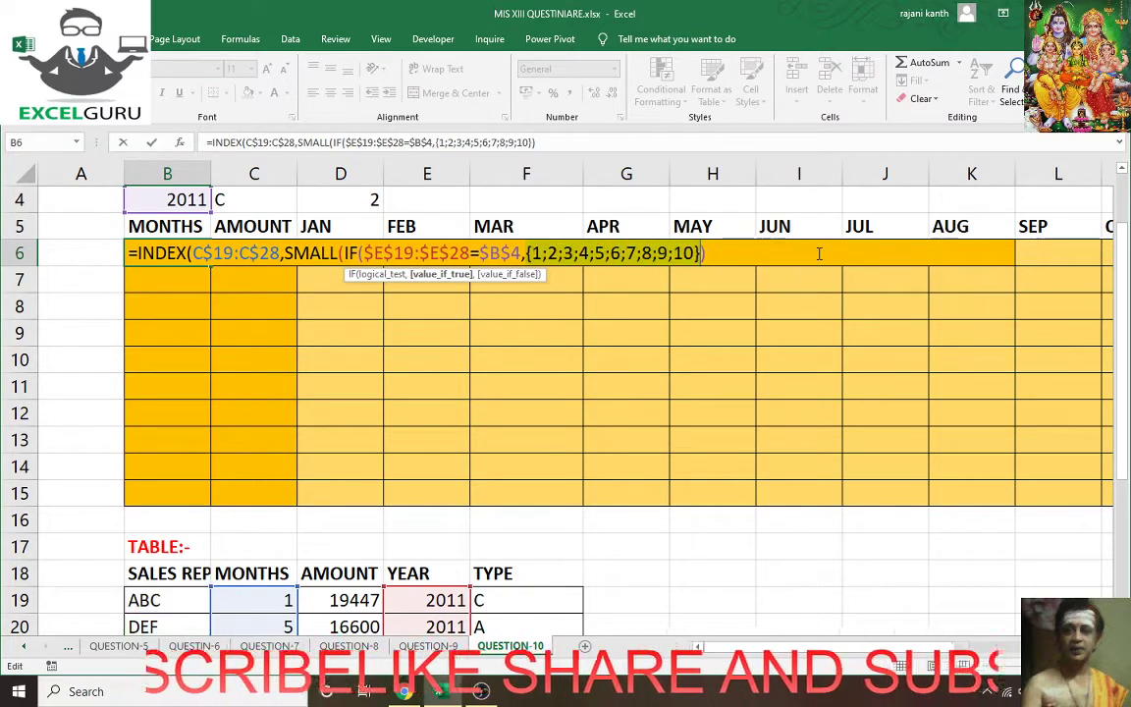
key("ctrl+z")
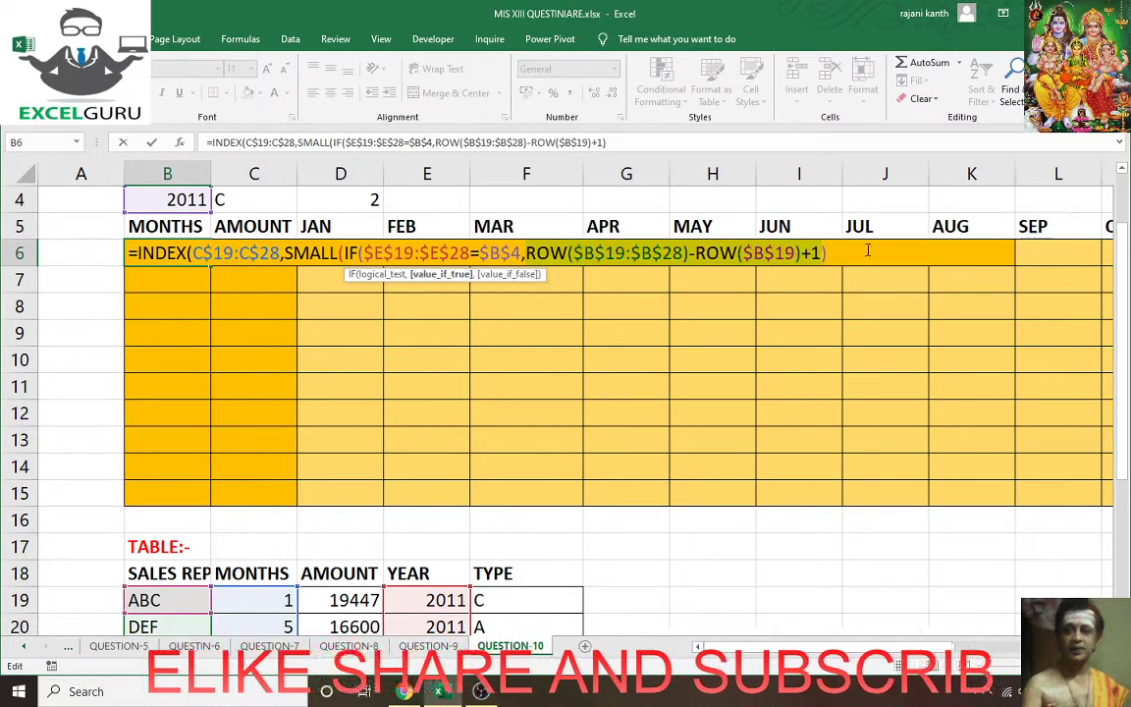
left_click(844, 254)
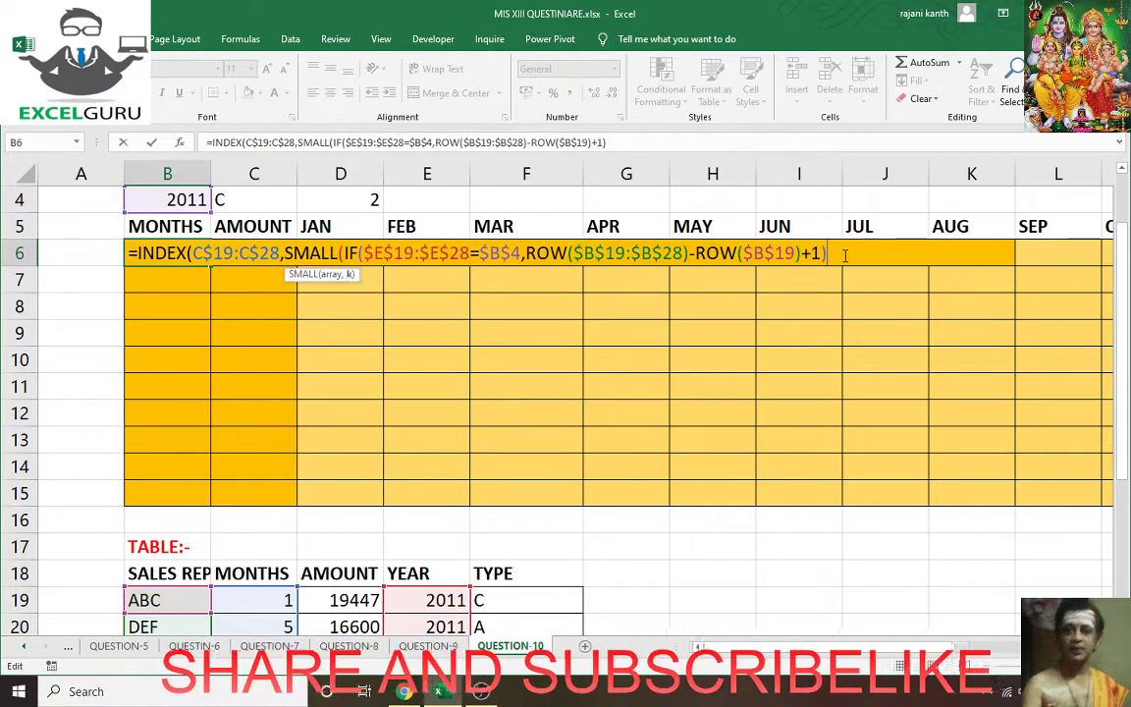
- Finish B6 with ,ROWS(B$6:B6))) as an array formula and fill it right into C6
type(",ROWS(")
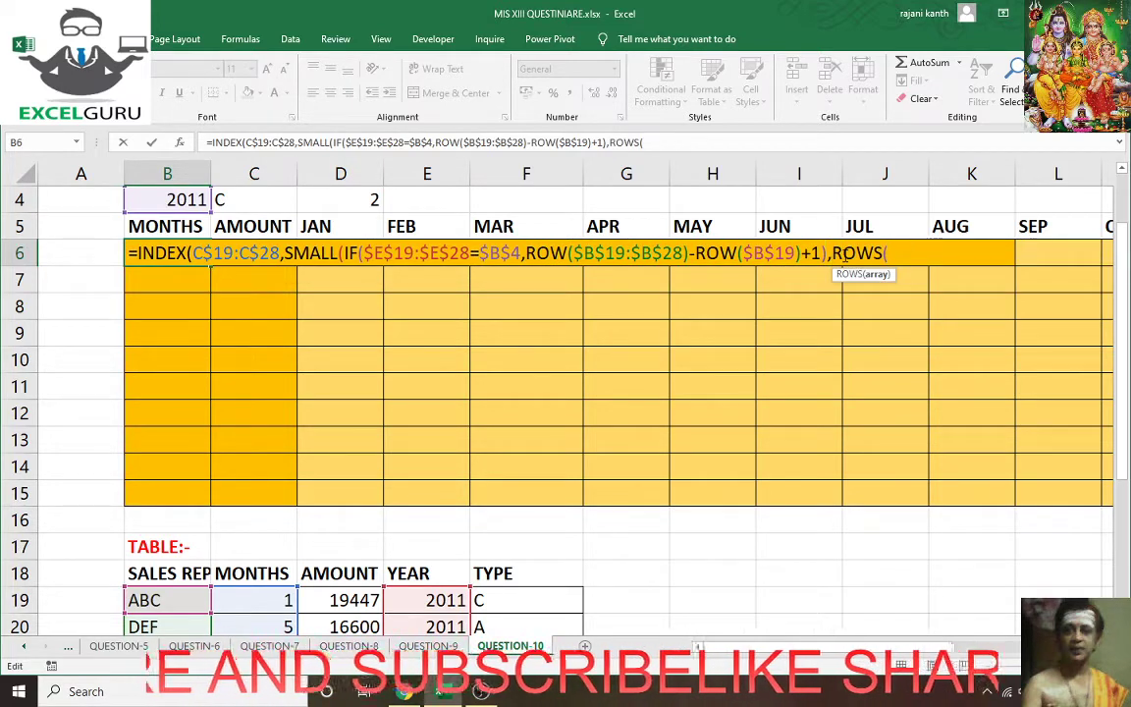
type("B")
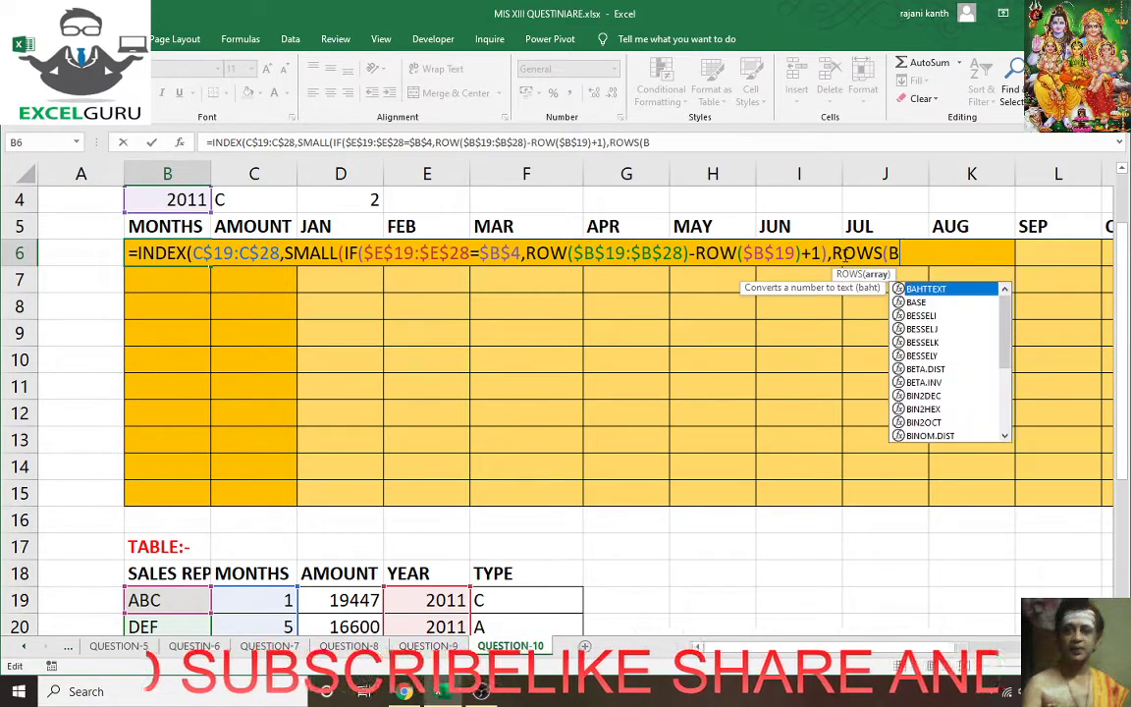
type("$")
type("6")
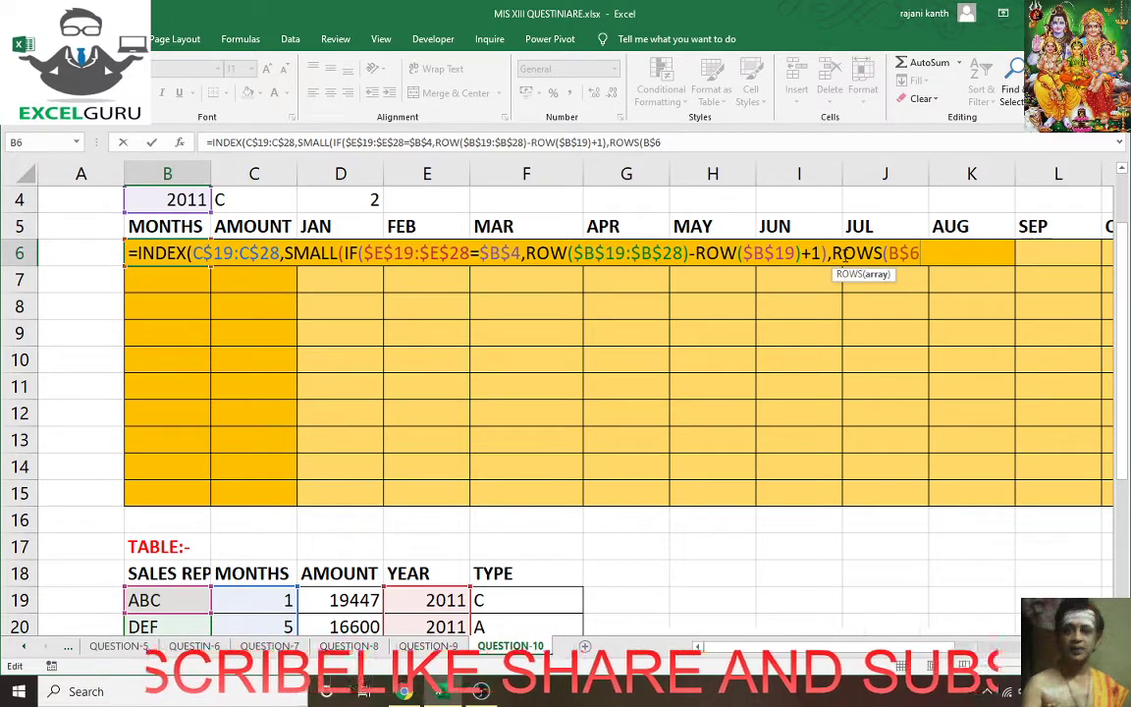
type(":B")
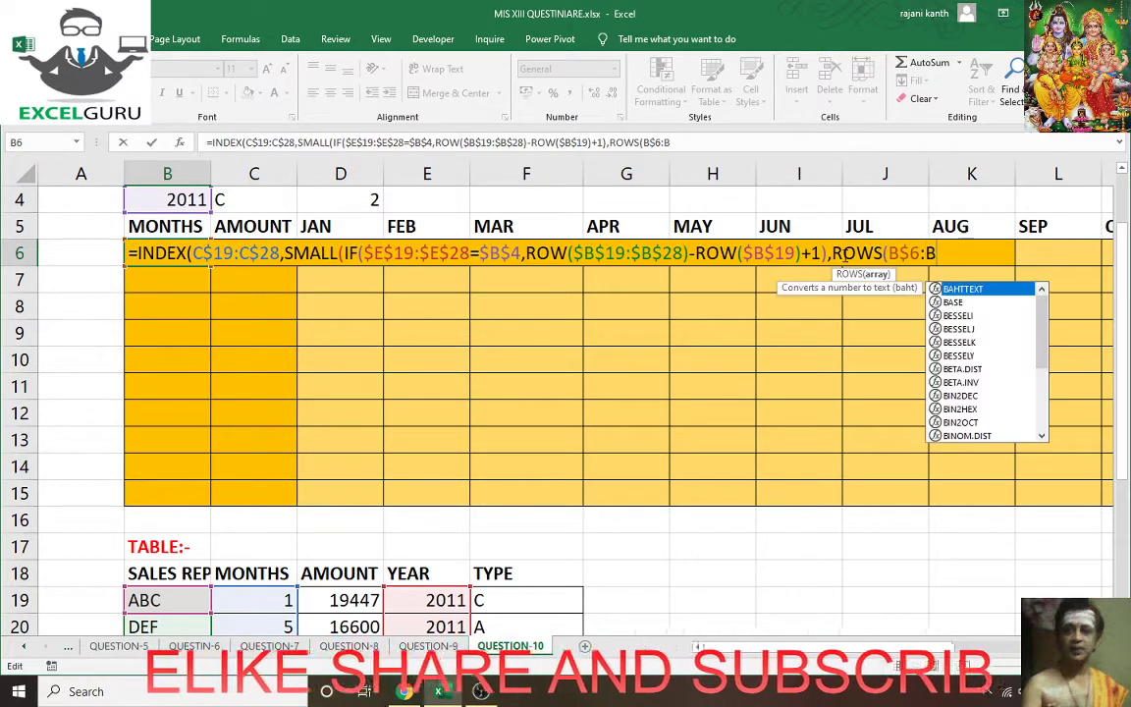
type("6")
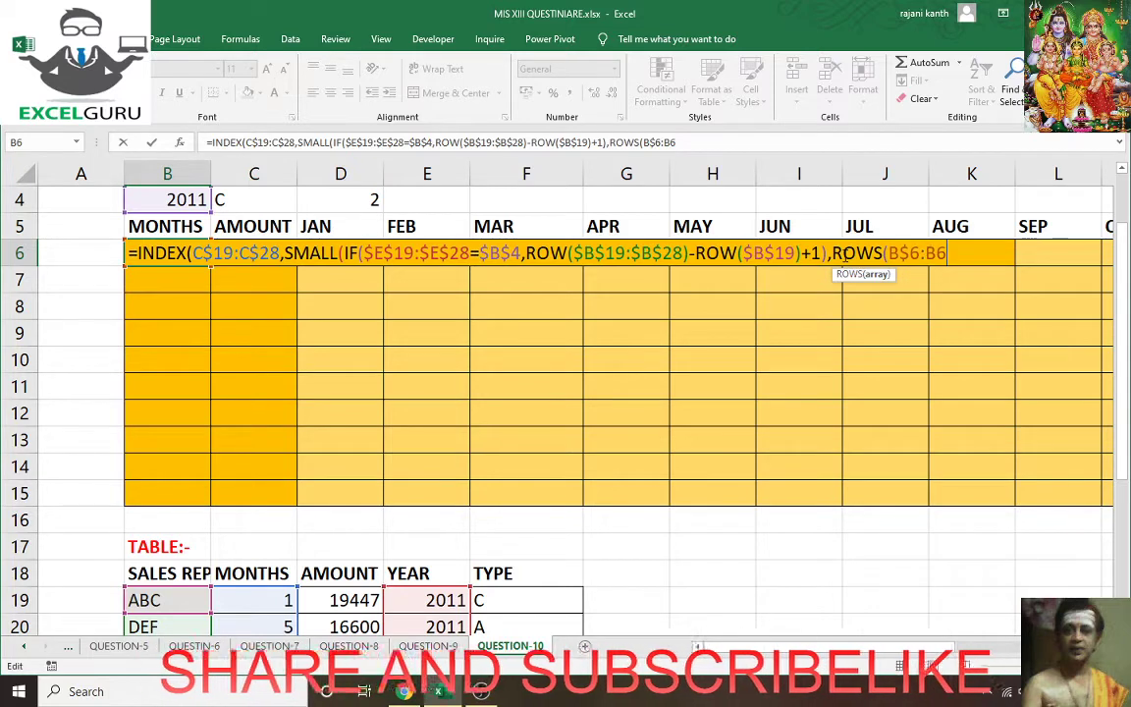
type(")))")
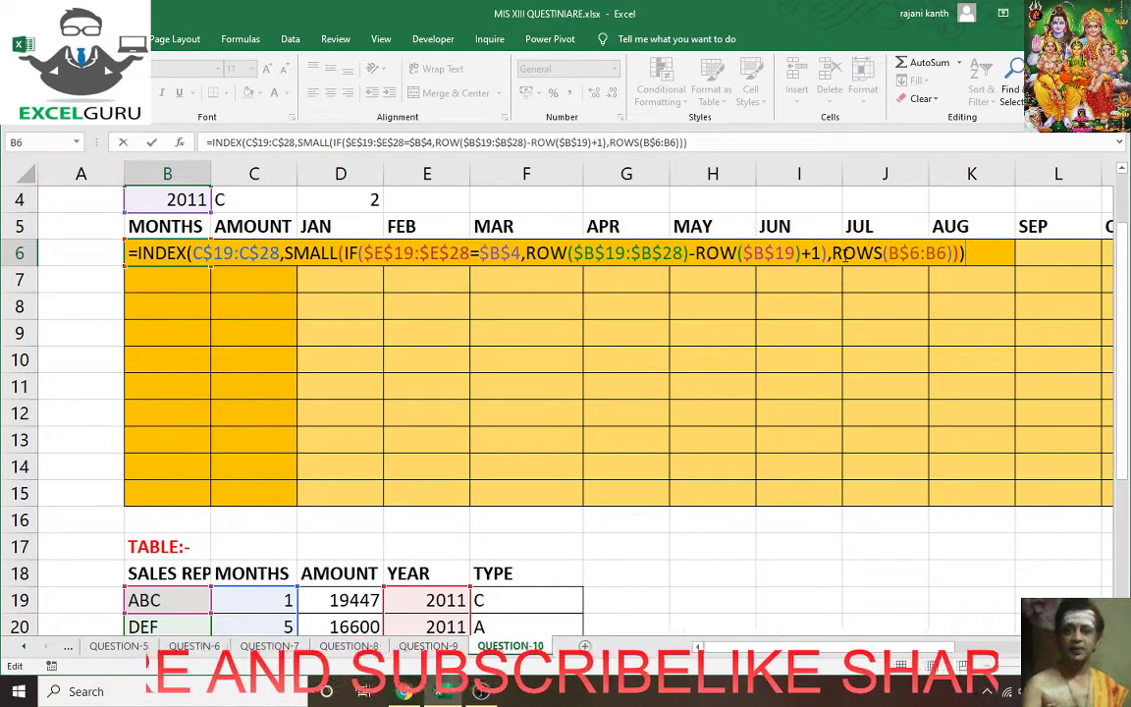
key("ctrl+shift+Return")
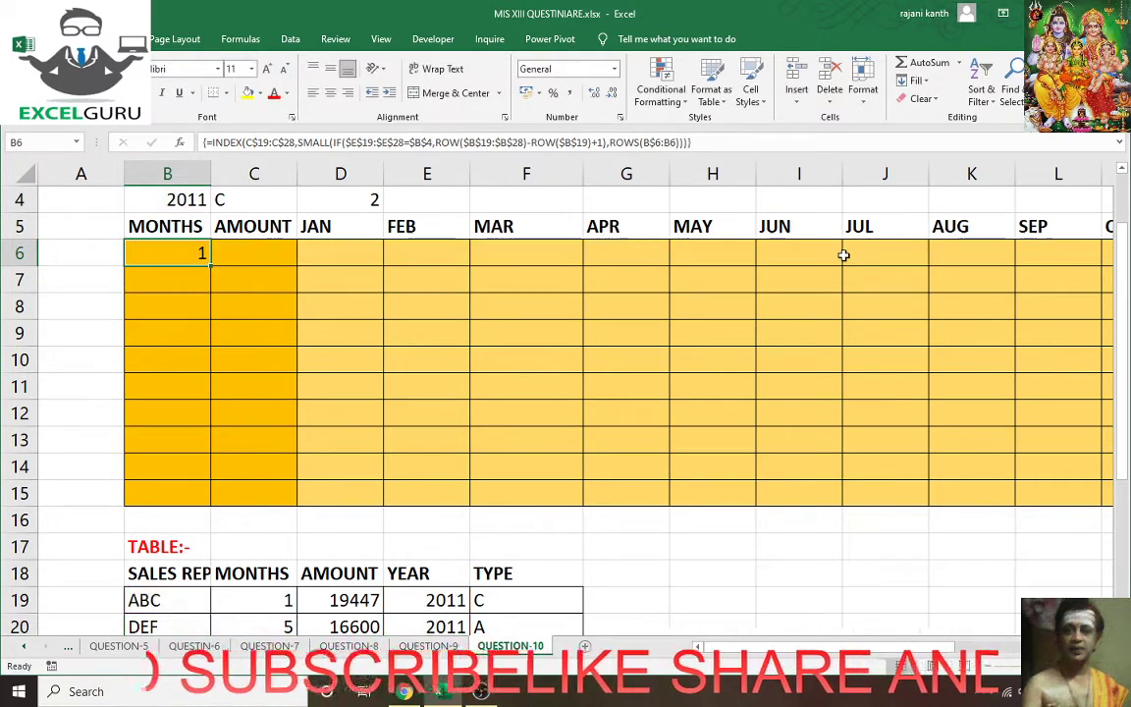
left_click_drag(212, 265, 295, 263)
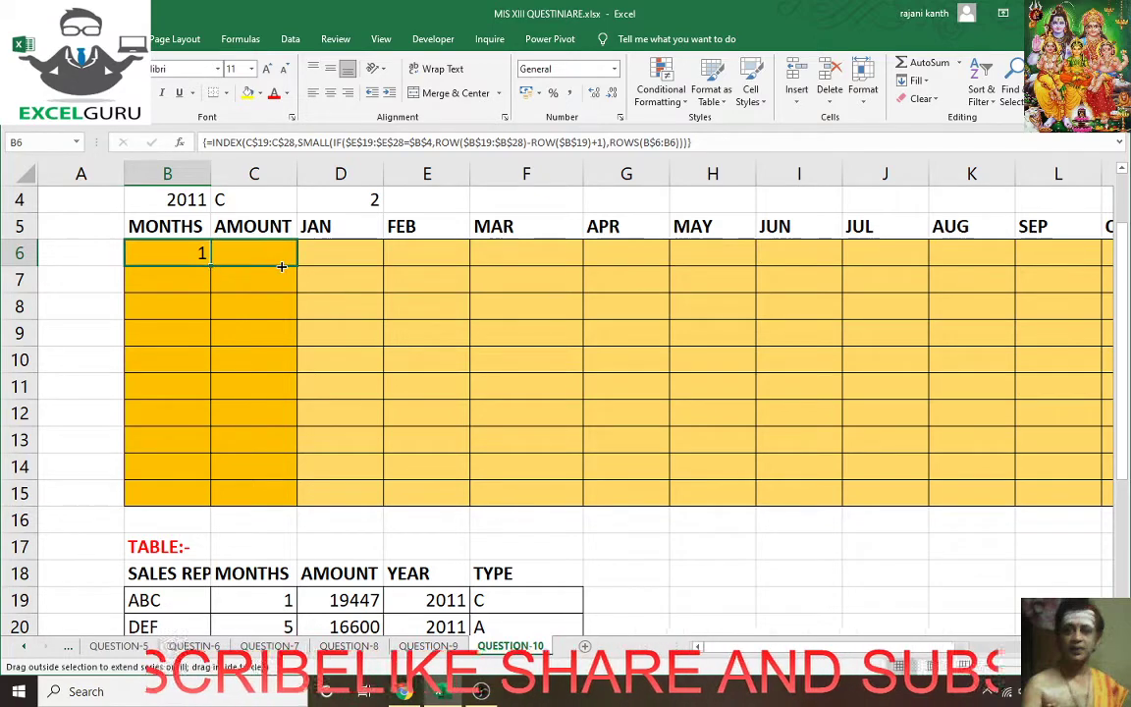
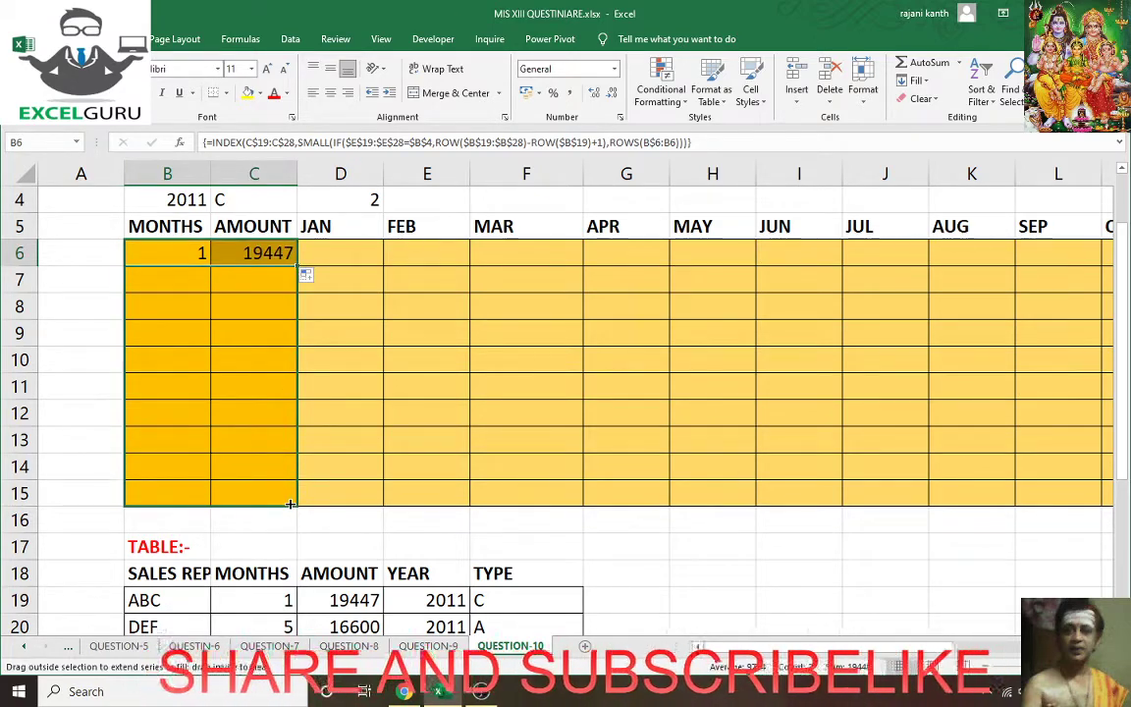
- Fill the B6:C6 month and amount formulas down to row 15 and switch the year to 2009
left_click_drag(297, 266, 297, 502)
left_click(207, 199)
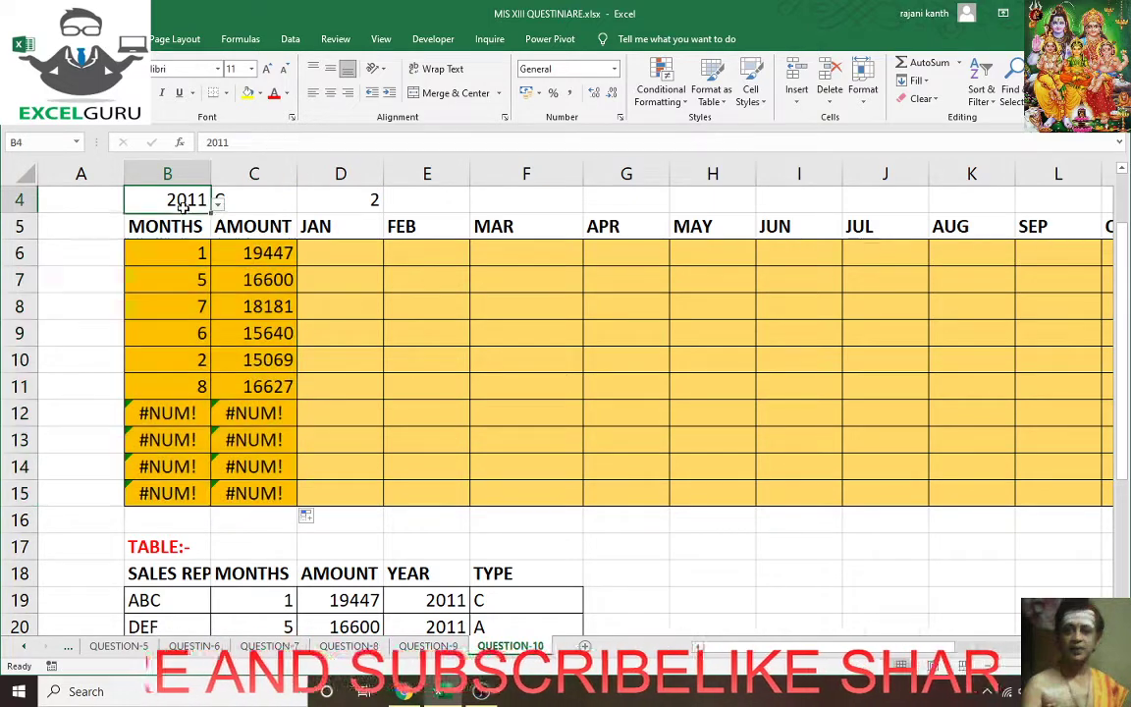
left_click(218, 202)
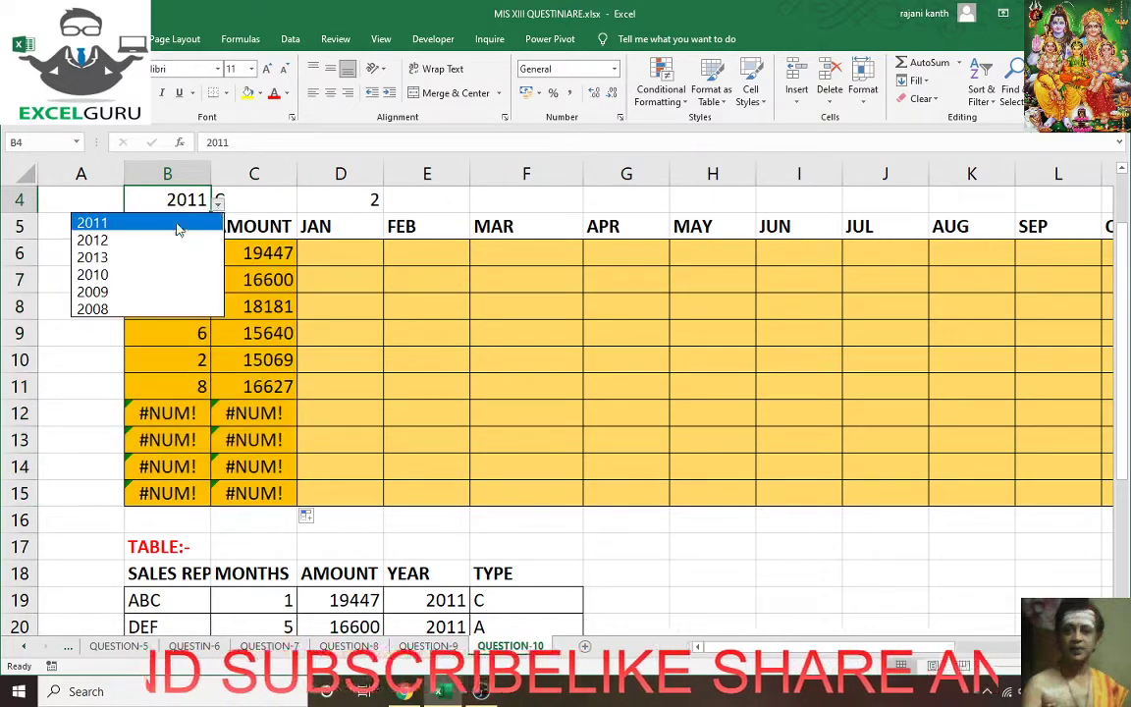
left_click(142, 294)
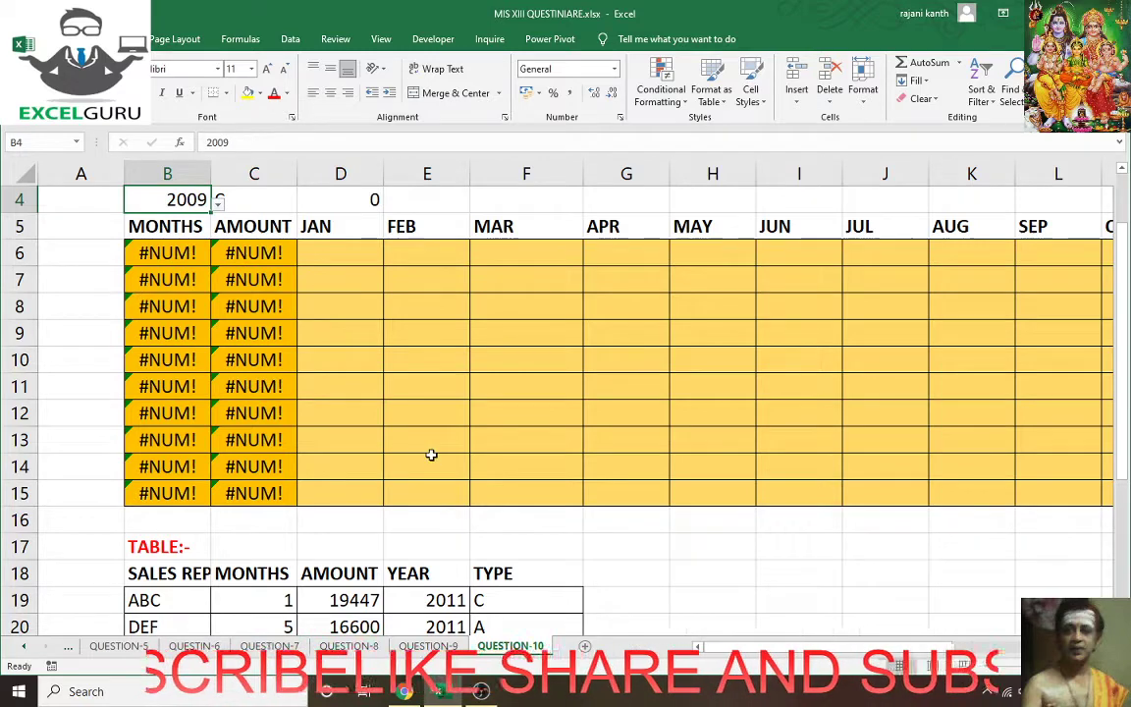
scroll(431, 455, "down", 4)
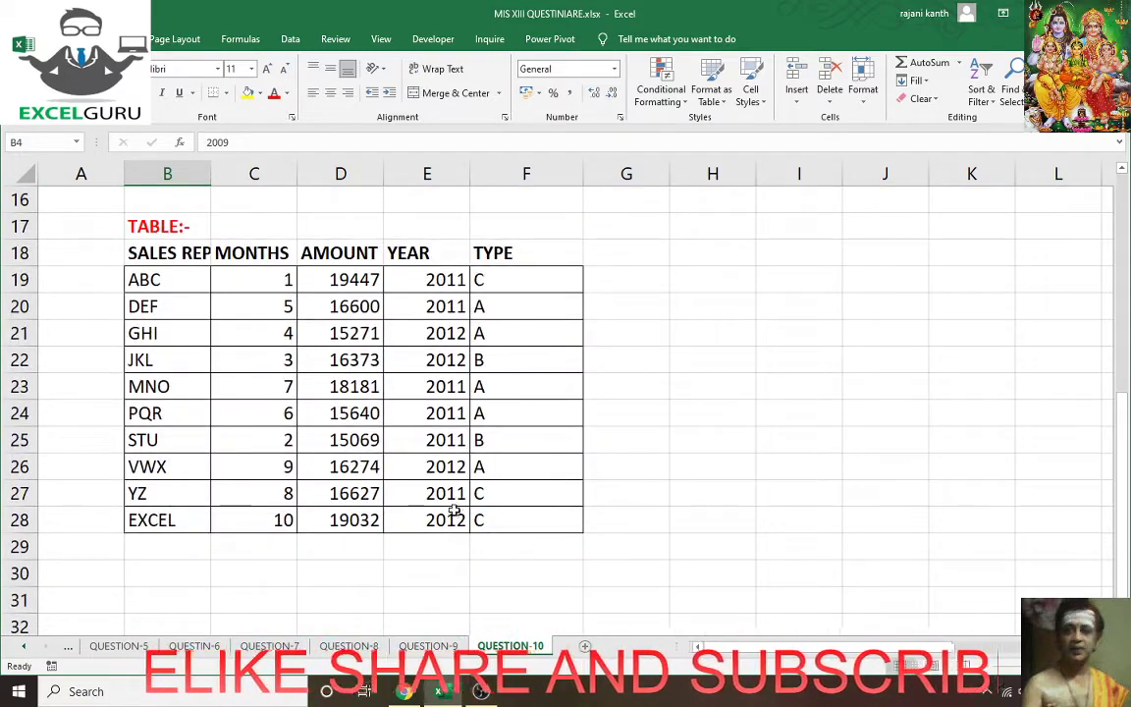
scroll(412, 460, "up", 3)
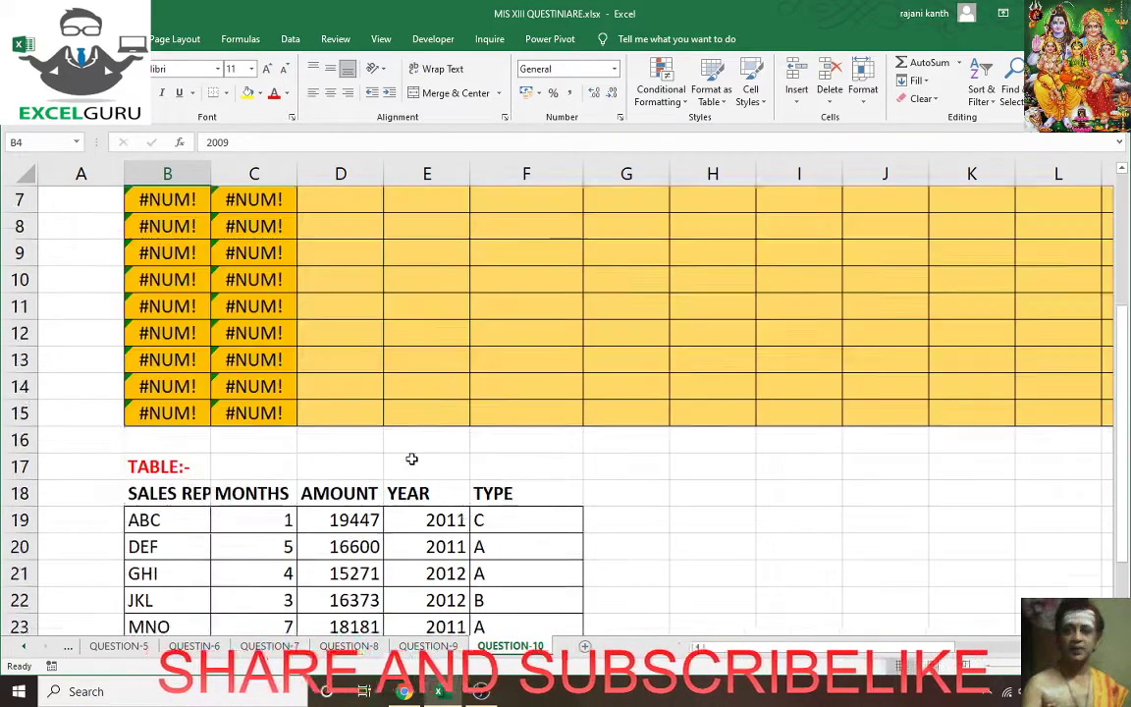
scroll(303, 223, "up", 2)
- Try year 2013, then settle on 2010, which returns only #NUM!, and select type cell C4
left_click(217, 281)
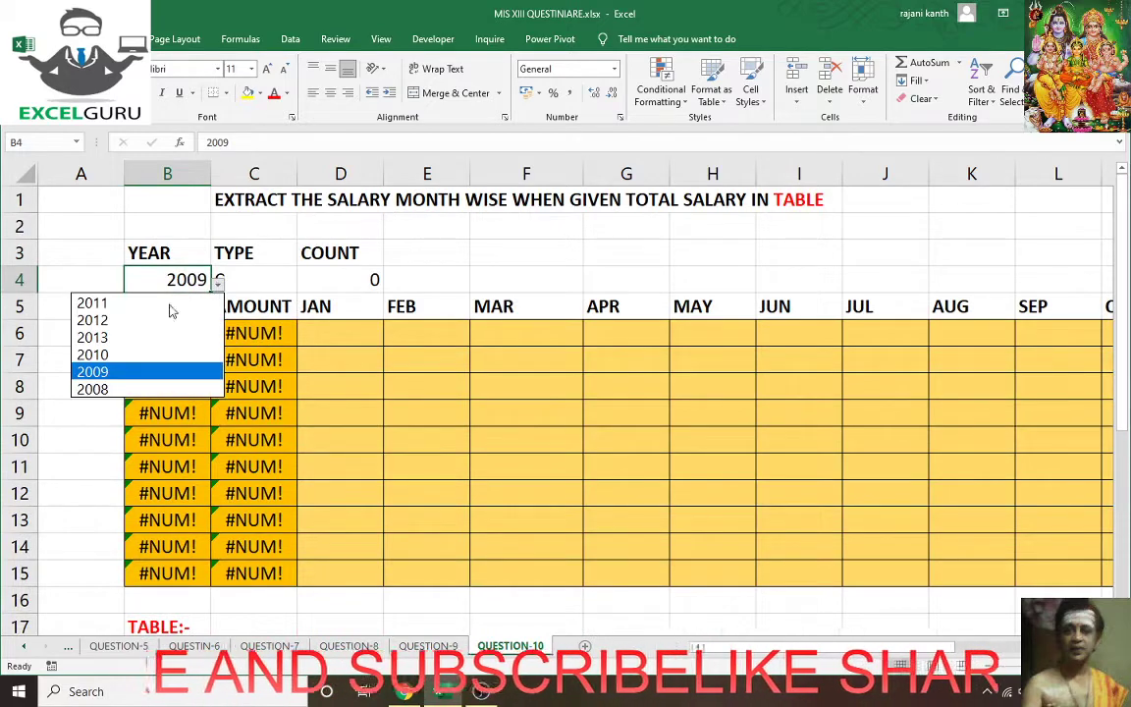
left_click(123, 341)
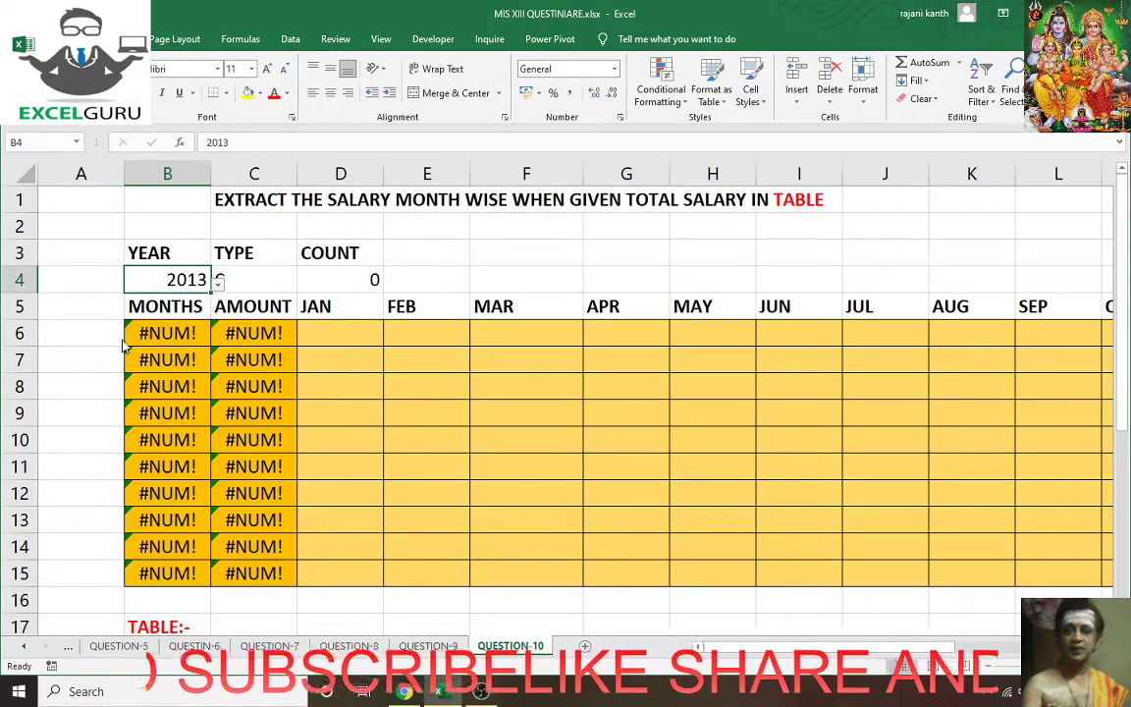
scroll(320, 409, "down", 4)
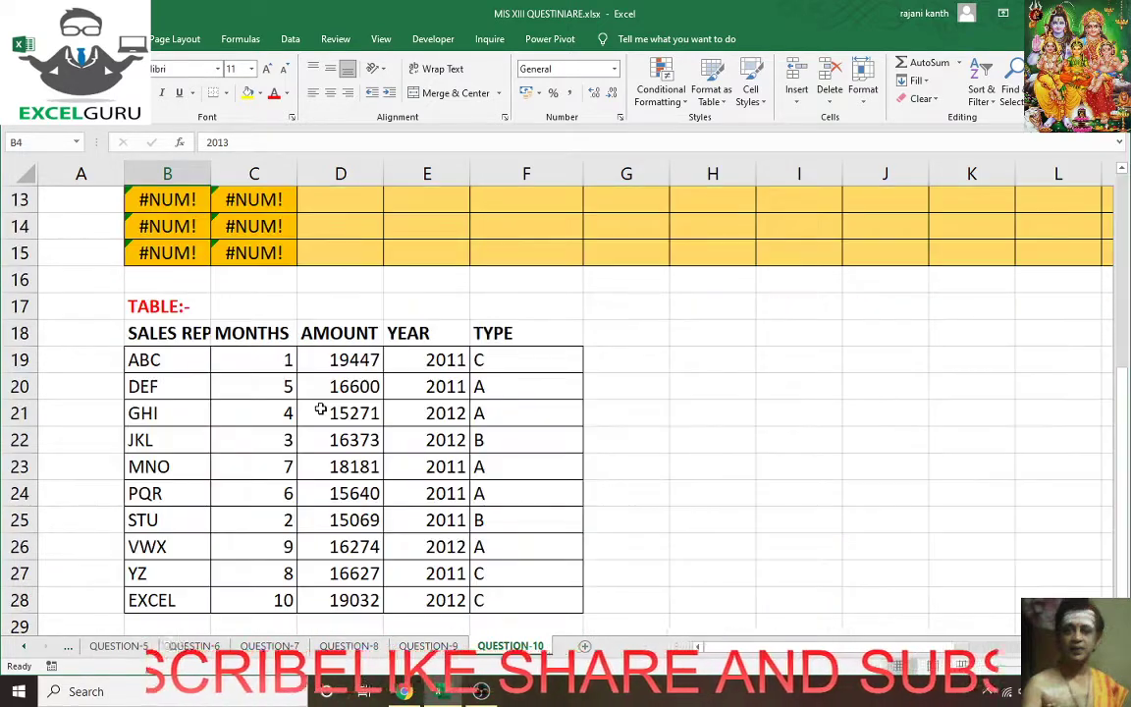
scroll(320, 408, "up", 3)
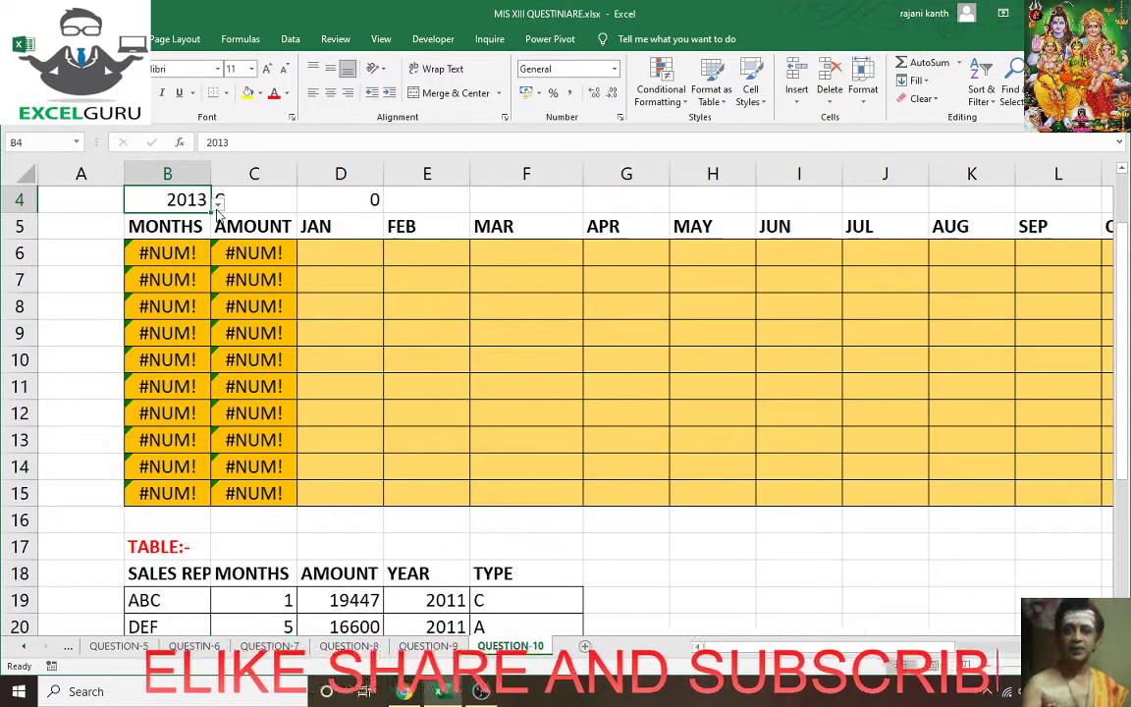
left_click(218, 199)
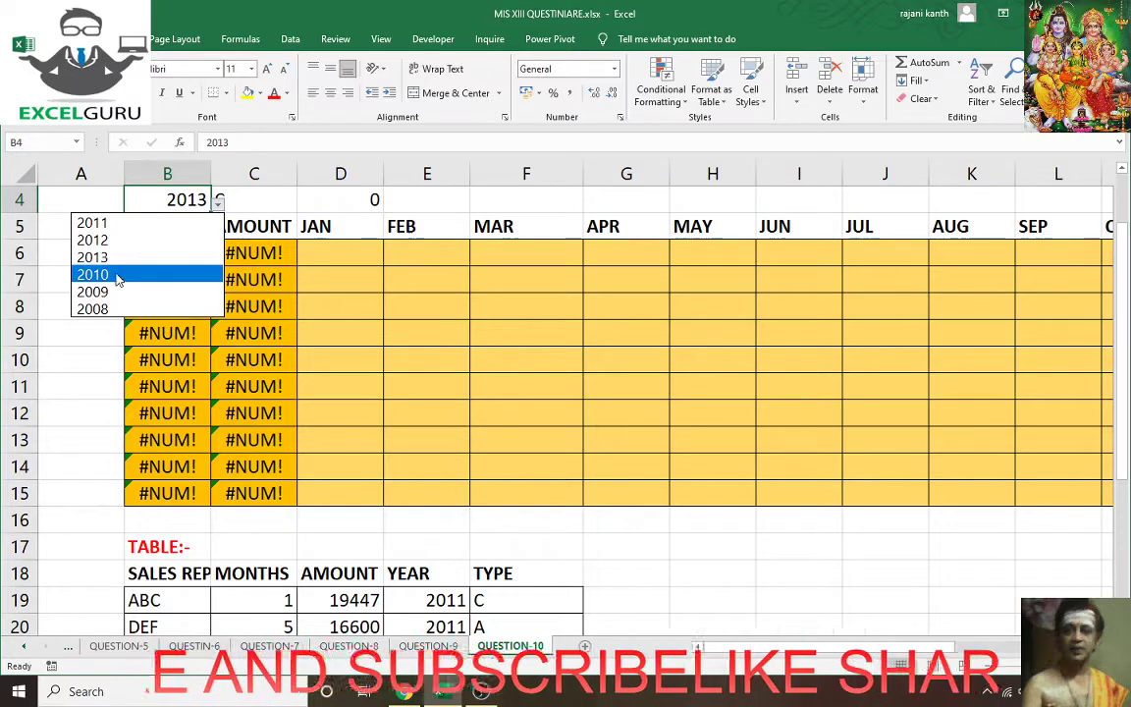
left_click(110, 273)
scroll(432, 437, "down", 3)
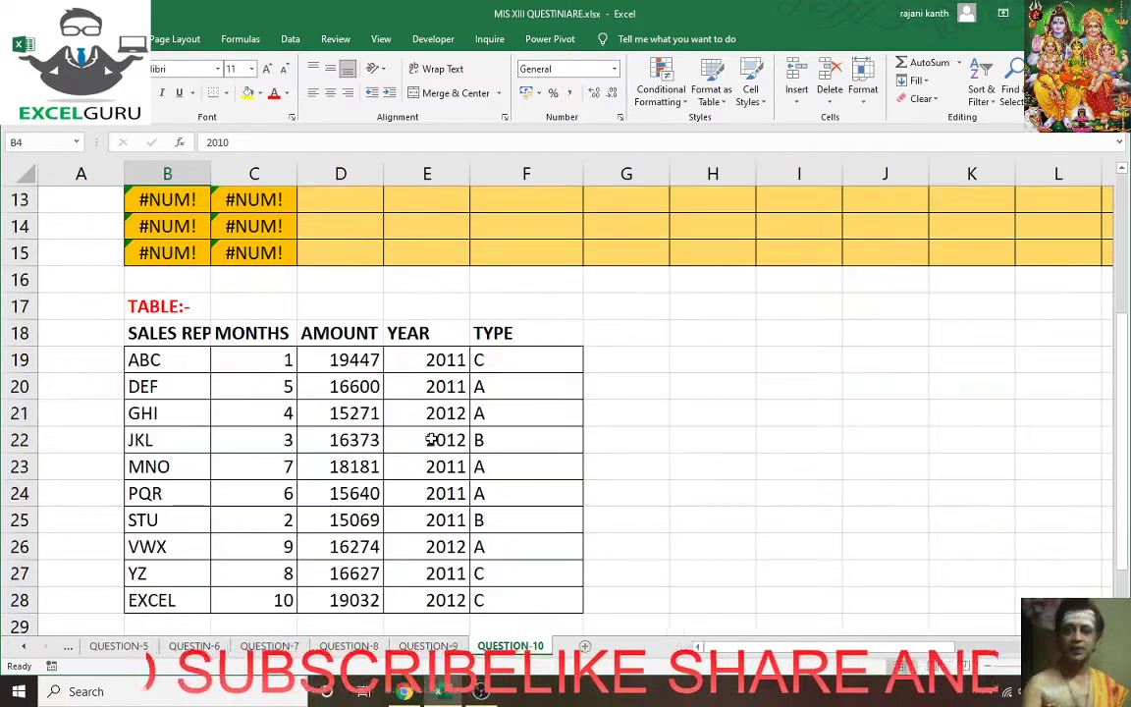
scroll(434, 436, "down", 1)
scroll(413, 440, "up", 4)
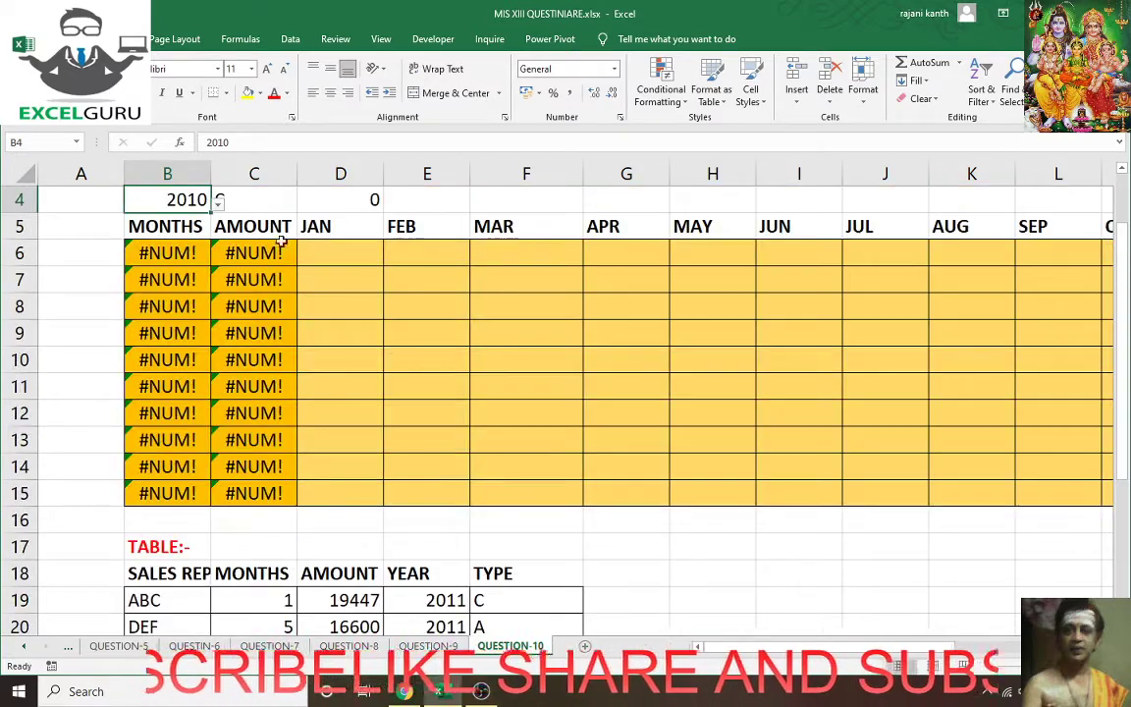
left_click(266, 200)
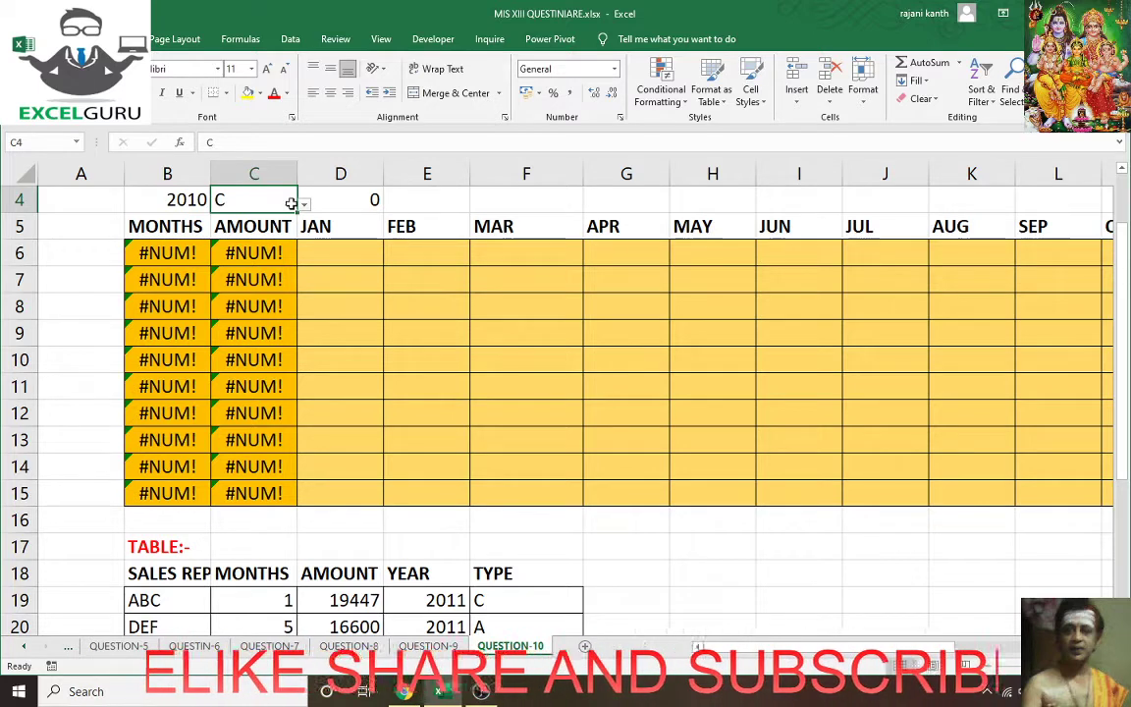
- Re-enter the B6 months formula as an array formula with Ctrl+Shift+Enter
left_click(174, 254)
key("F2")
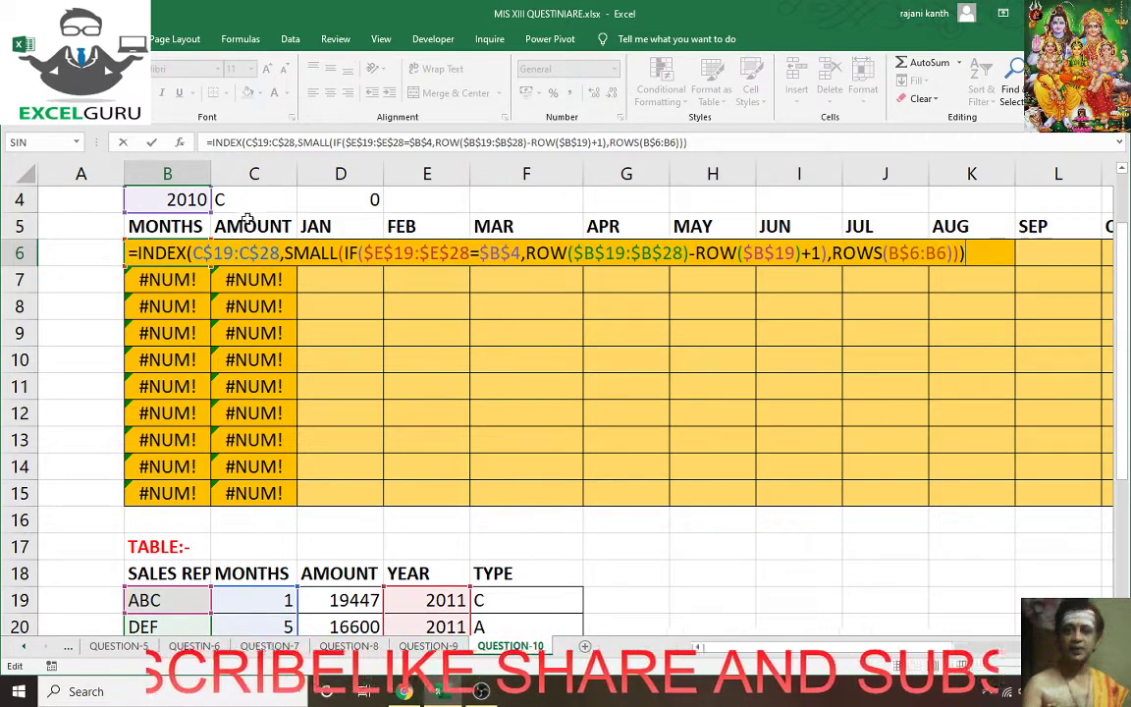
key("ctrl+shift+Return")
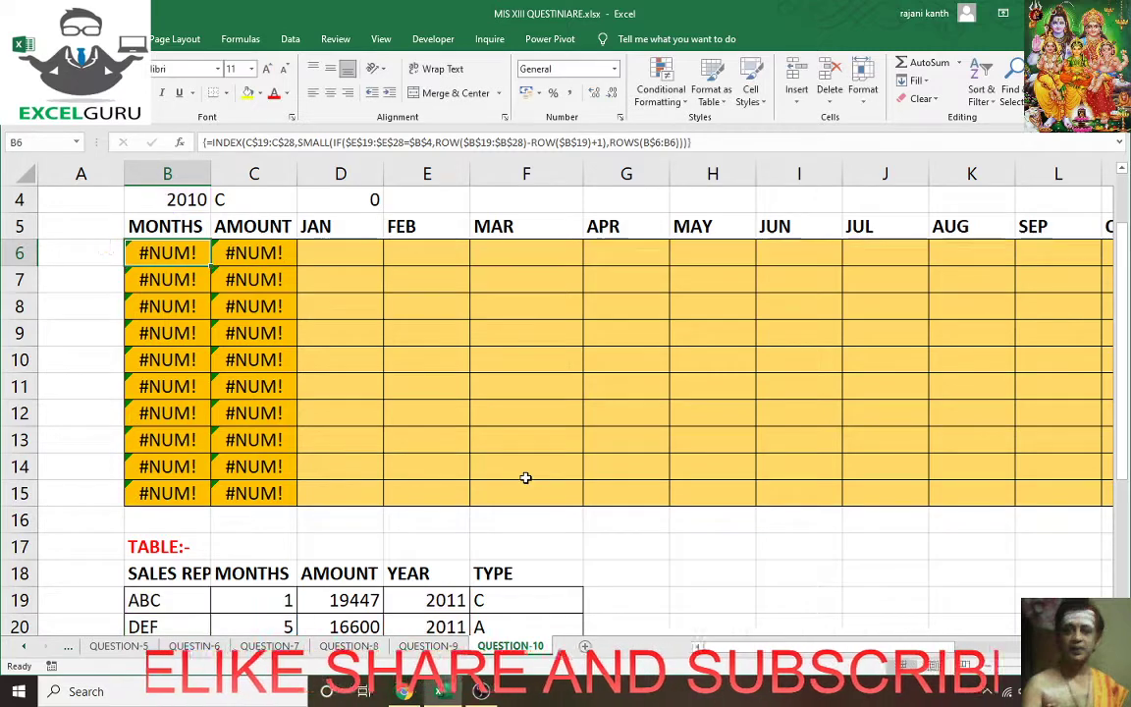
scroll(525, 478, "down", 1)
scroll(526, 478, "up", 1)
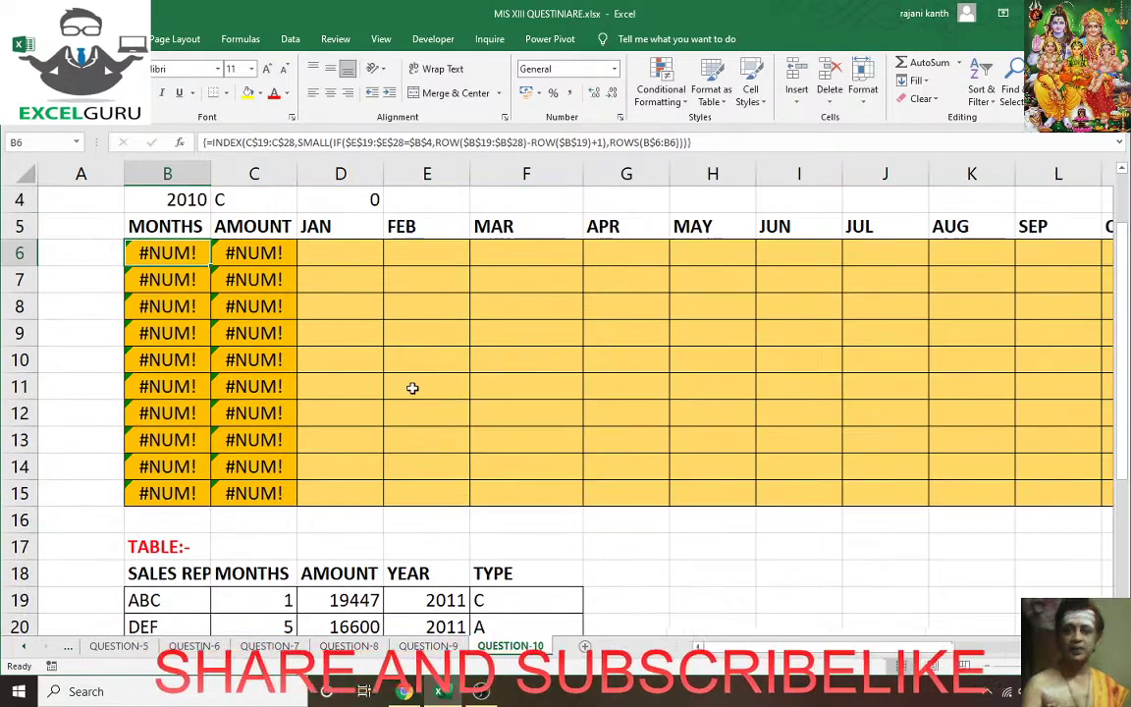
scroll(411, 386, "down", 2)
scroll(490, 535, "down", 2)
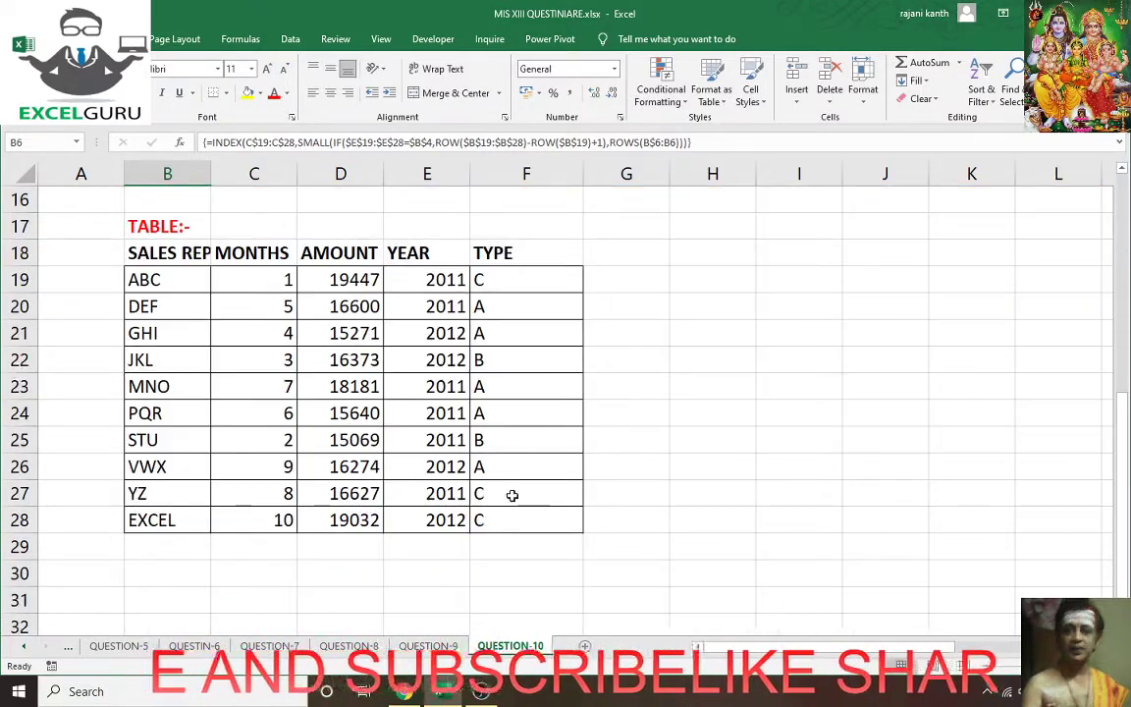
scroll(551, 427, "up", 4)
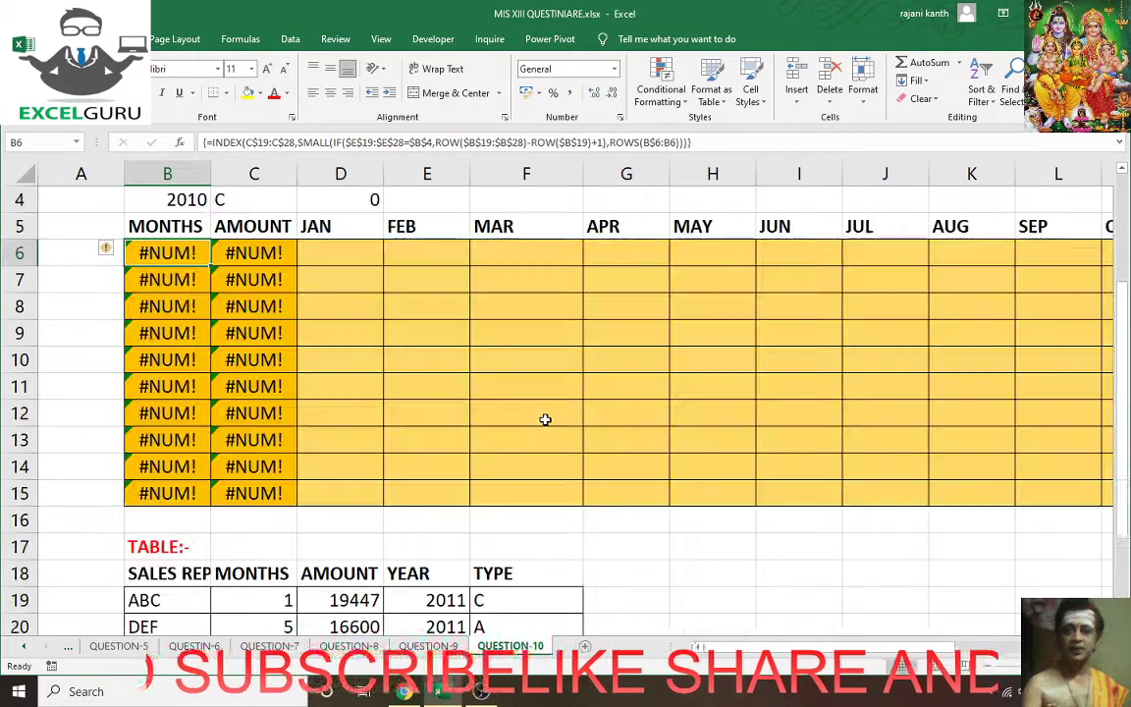
- Set the year to 2012, listing months 4, 3, 9, 10, and compare with the source table's row 23
left_click(201, 199)
left_click(220, 202)
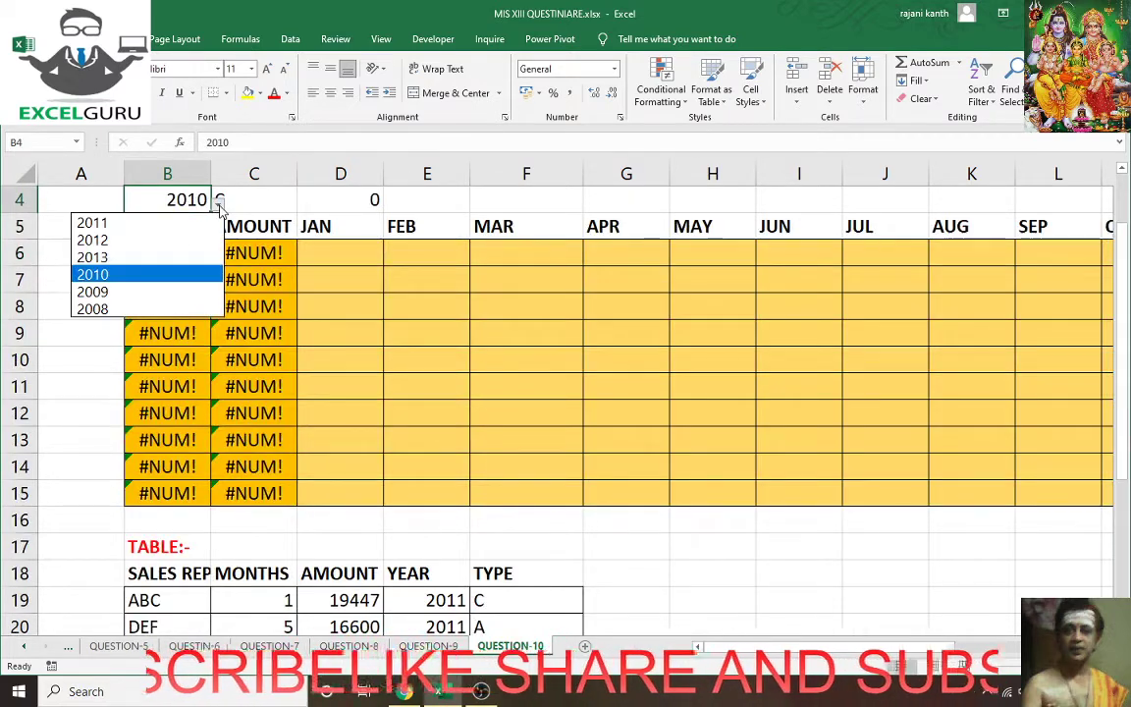
left_click(166, 239)
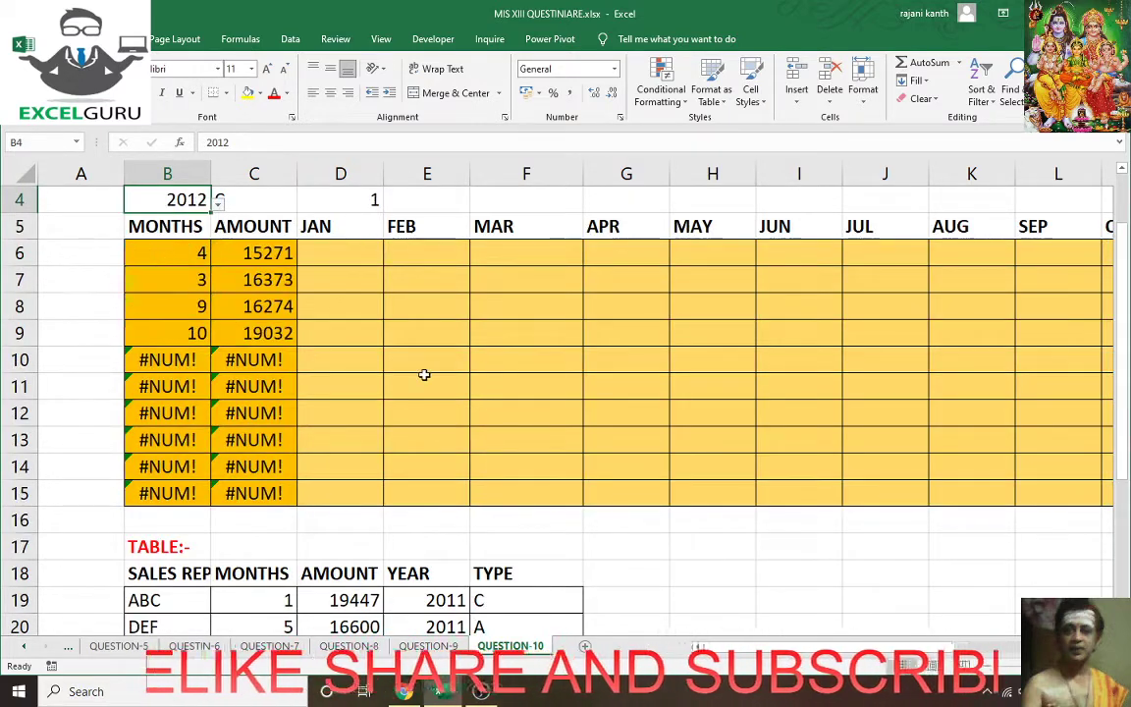
scroll(424, 373, "down", 2)
scroll(424, 374, "down", 1)
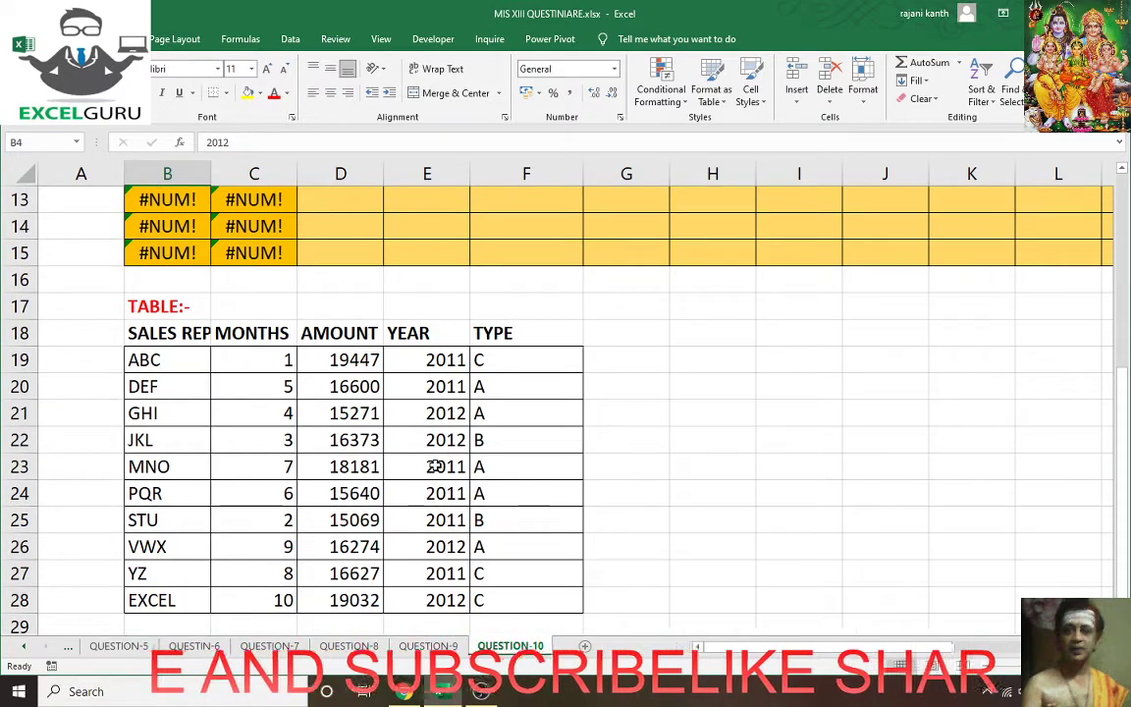
mouse_move(444, 466)
left_mouse_down()
mouse_move(497, 465)
mouse_move(510, 493)
mouse_move(491, 519)
left_mouse_up()
left_click(457, 493)
scroll(450, 444, "up", 3)
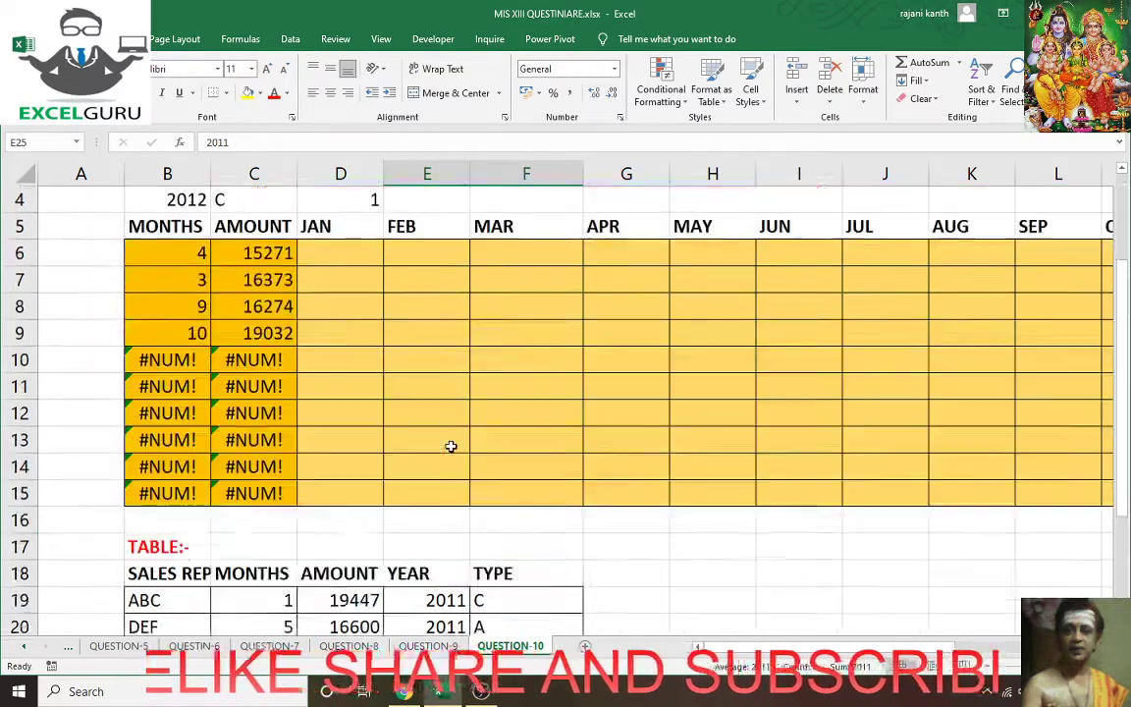
scroll(449, 444, "up", 1)
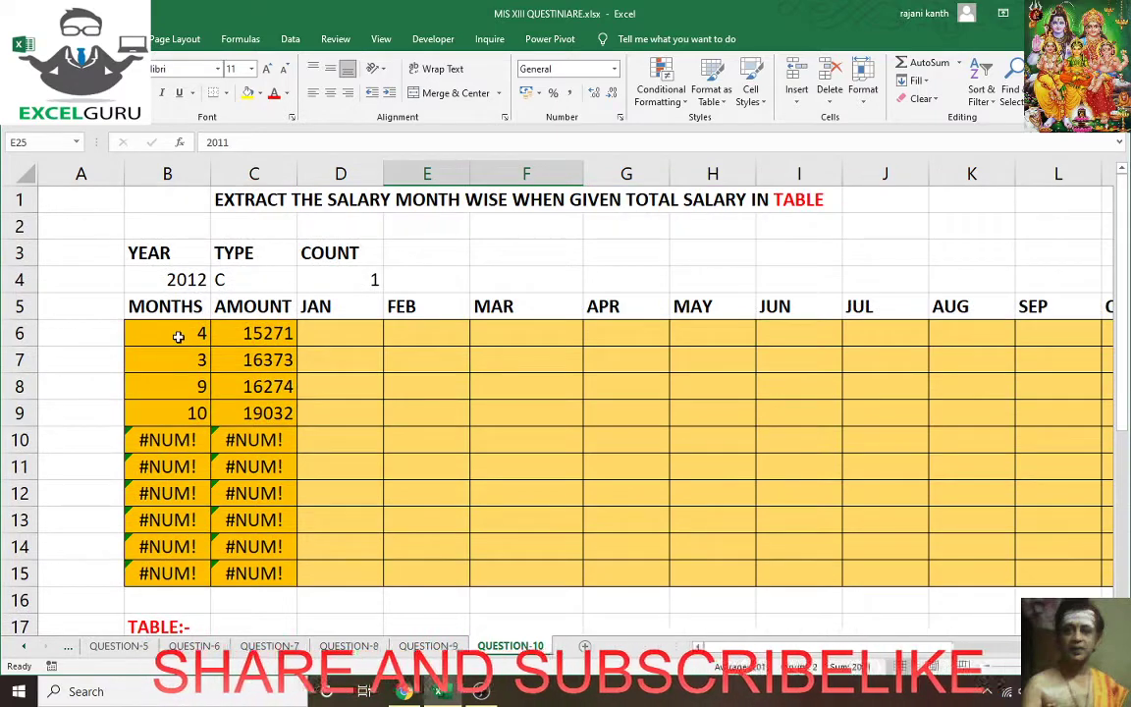
left_click(177, 332)
- Add the type condition, locked range F19:F28 equal to $C$4, to the B6 INDEX/SMALL formula
double_click(179, 333)
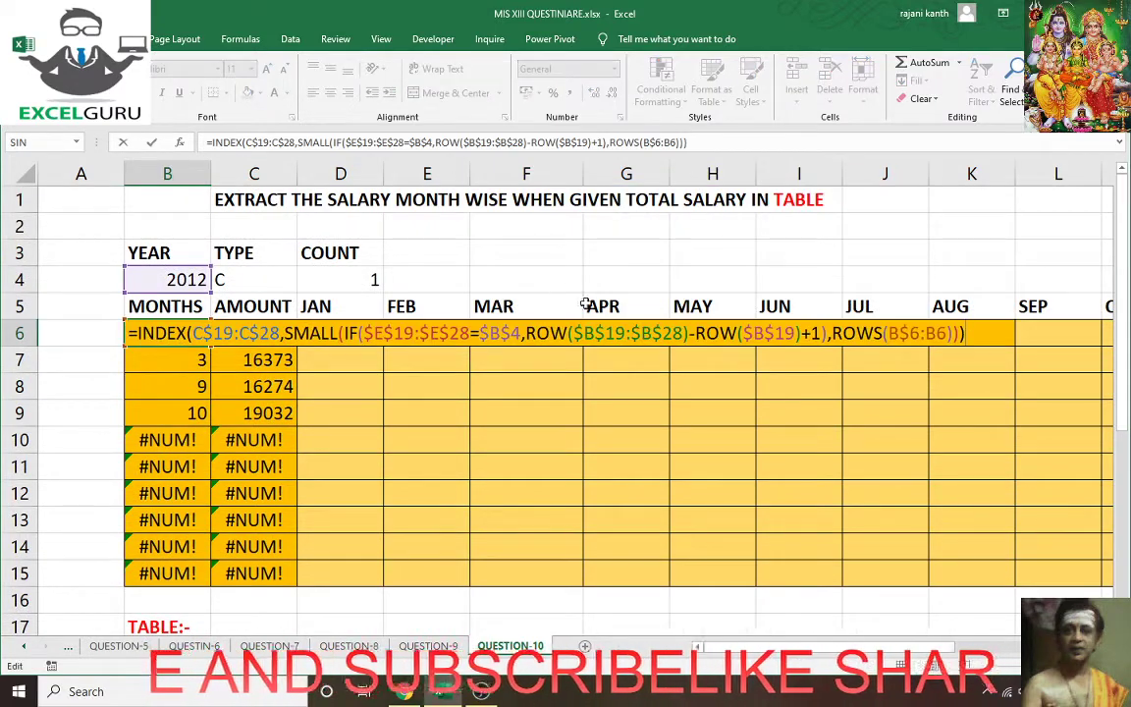
left_click(376, 333)
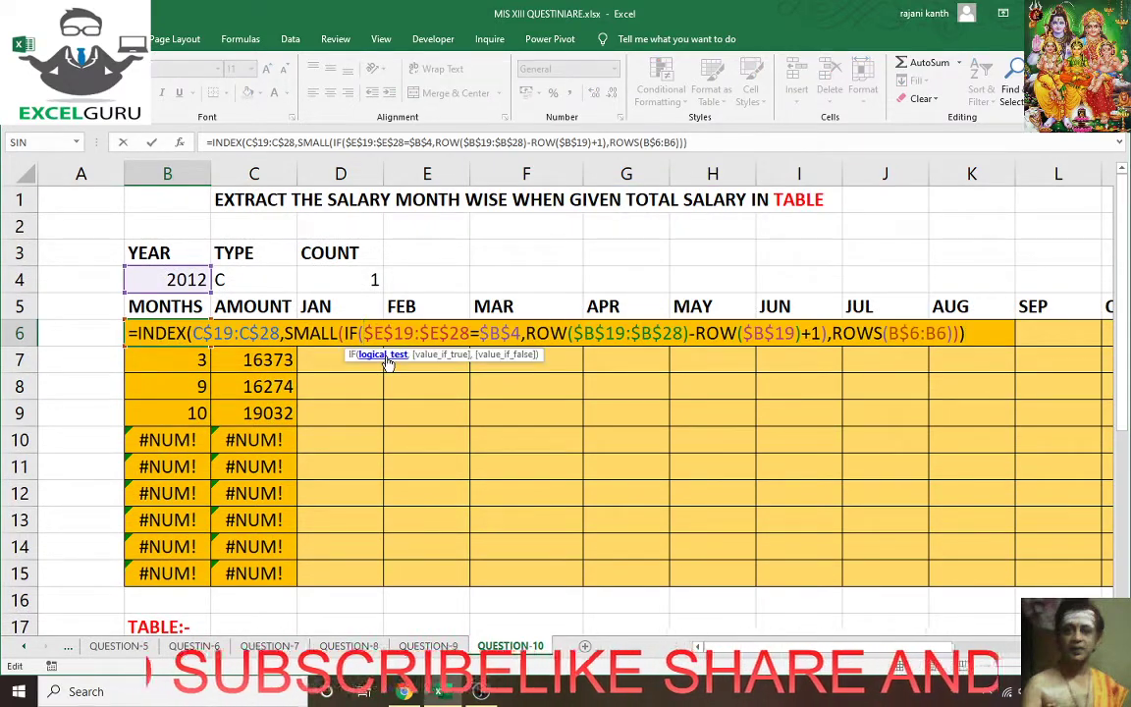
type("(")
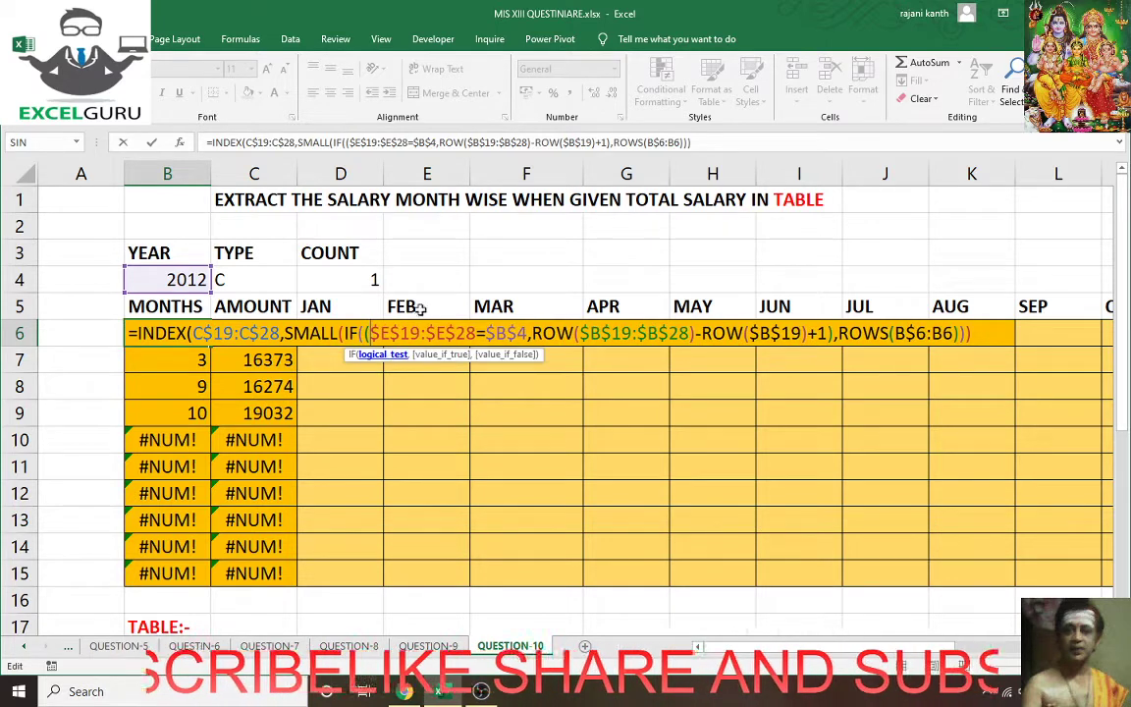
type(")")
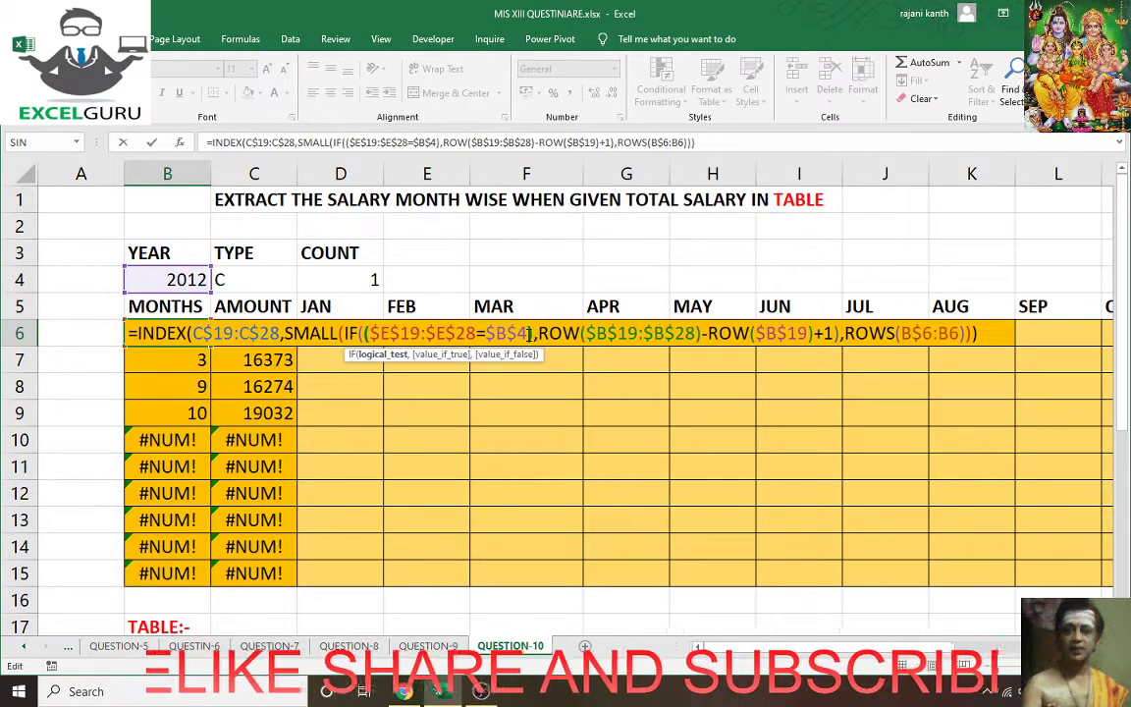
type("*")
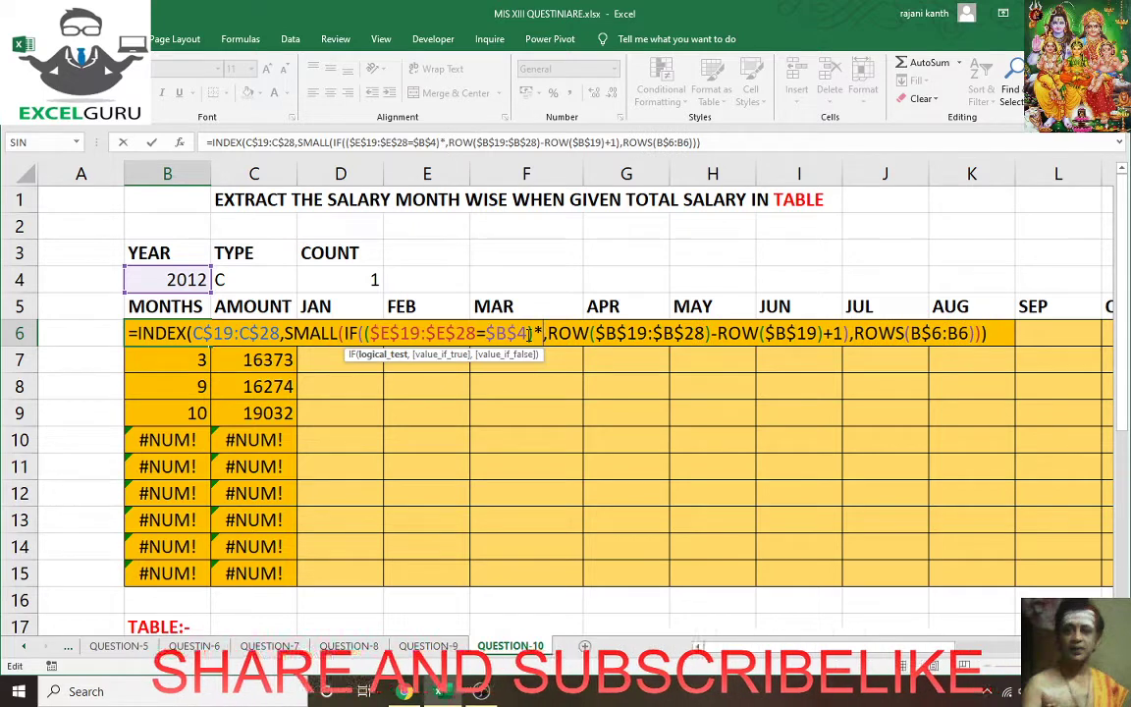
type("*")
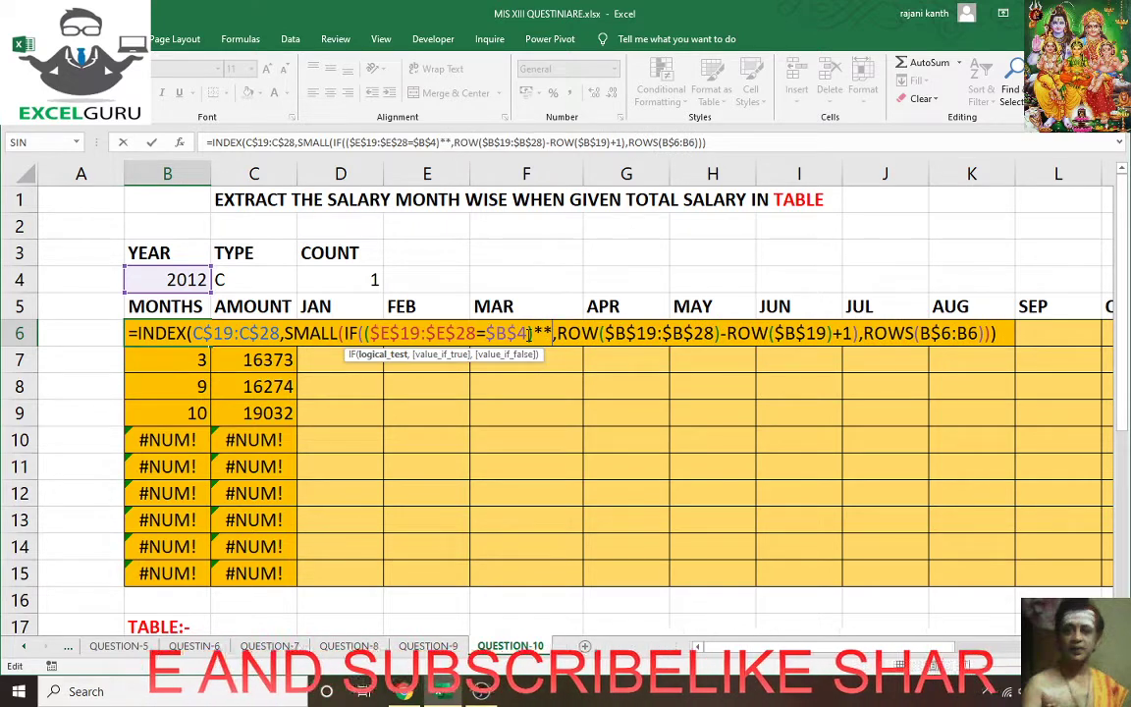
key("BackSpace")
type("(")
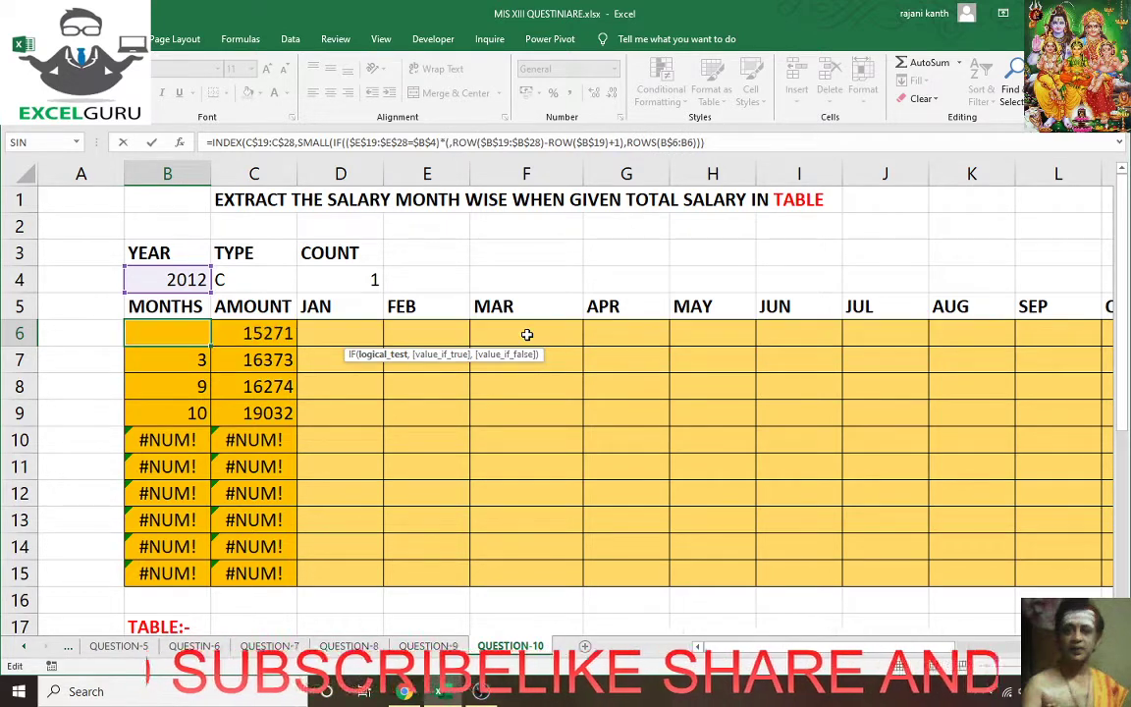
scroll(525, 331, "down", 5)
left_click_drag(500, 274, 500, 517)
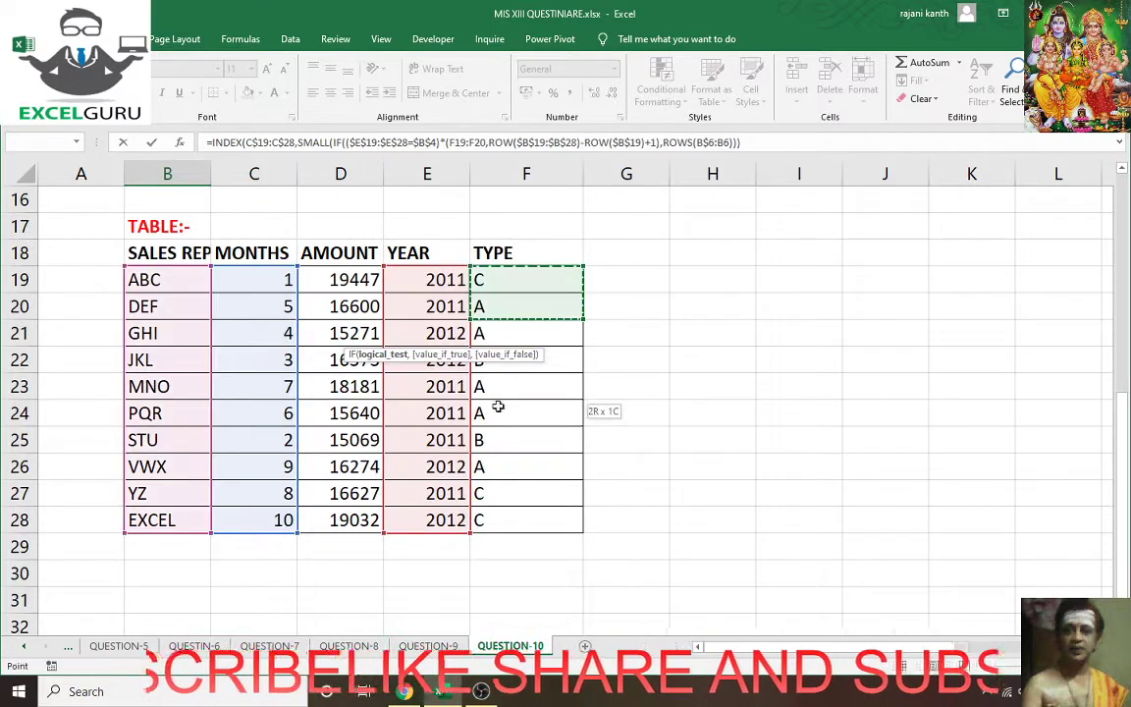
key("F4")
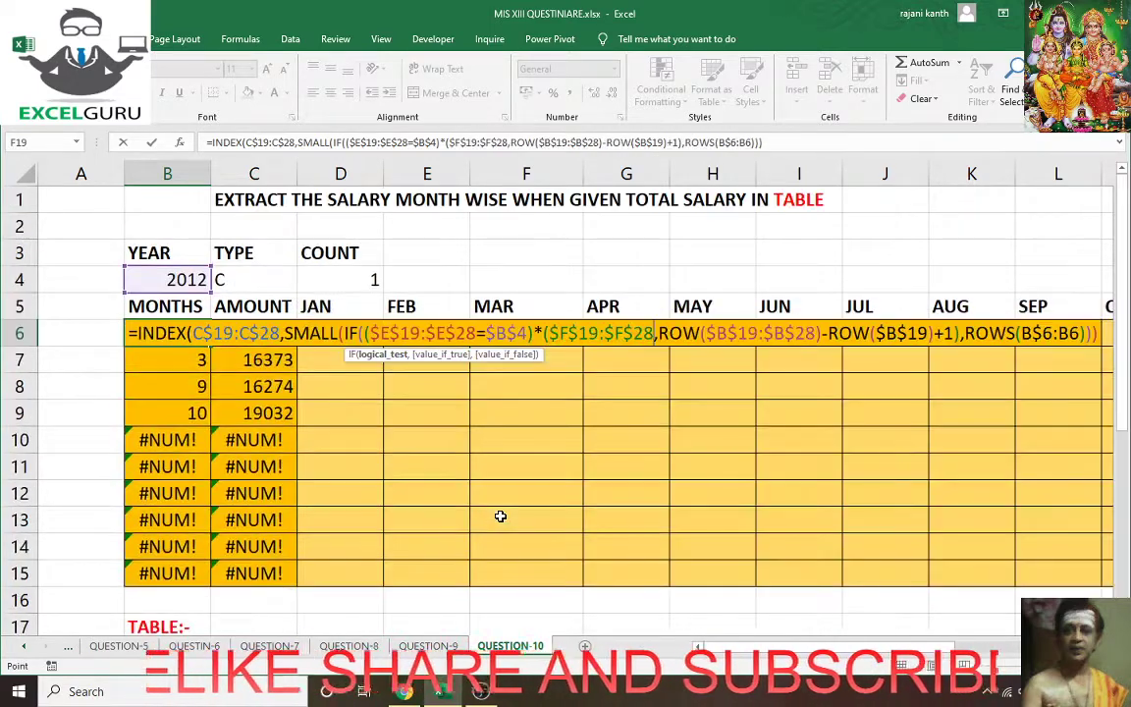
type("=")
key("Up")
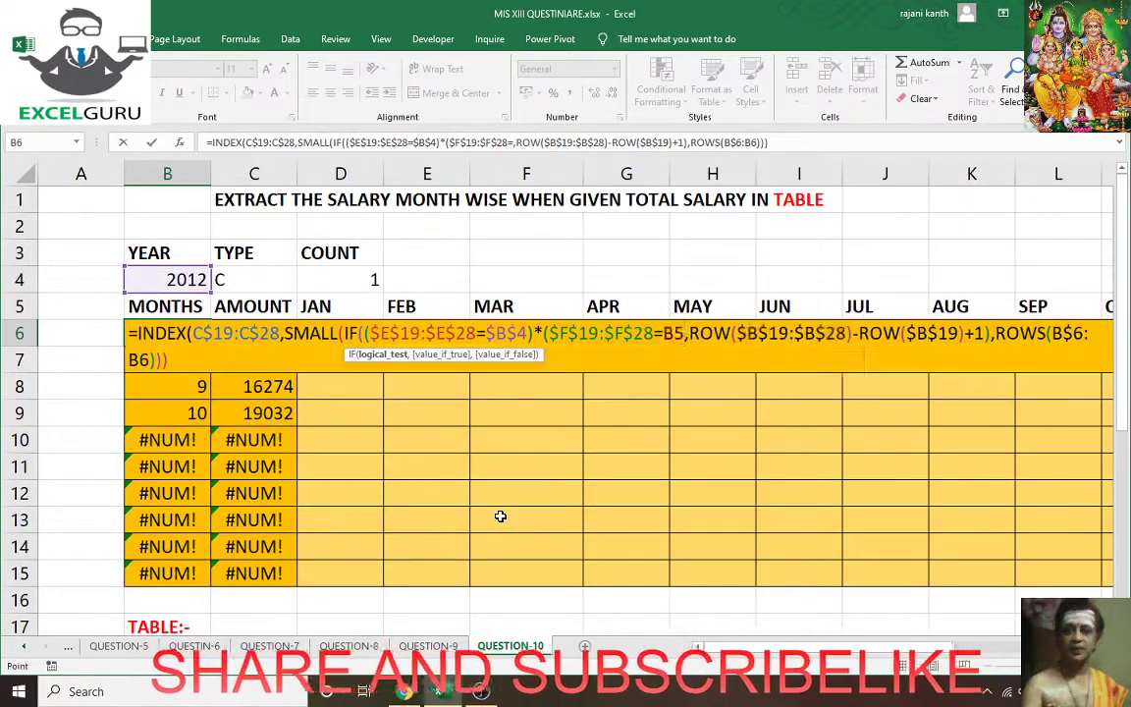
key("Up")
key("Right")
key("F4")
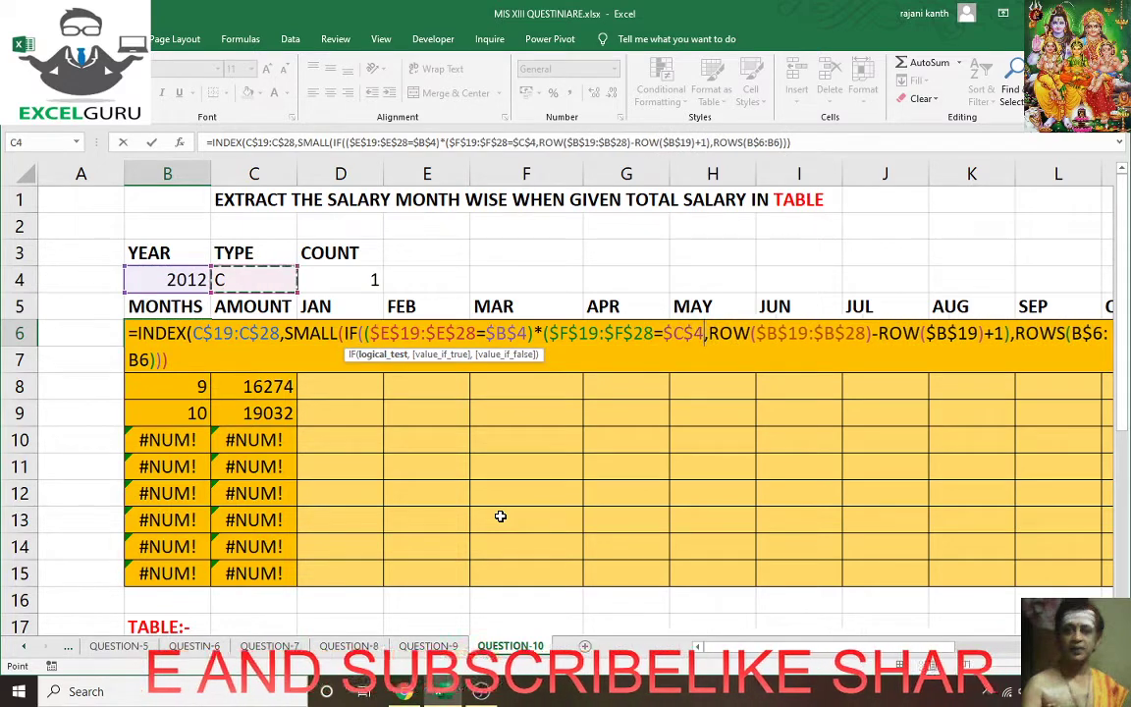
type(")")
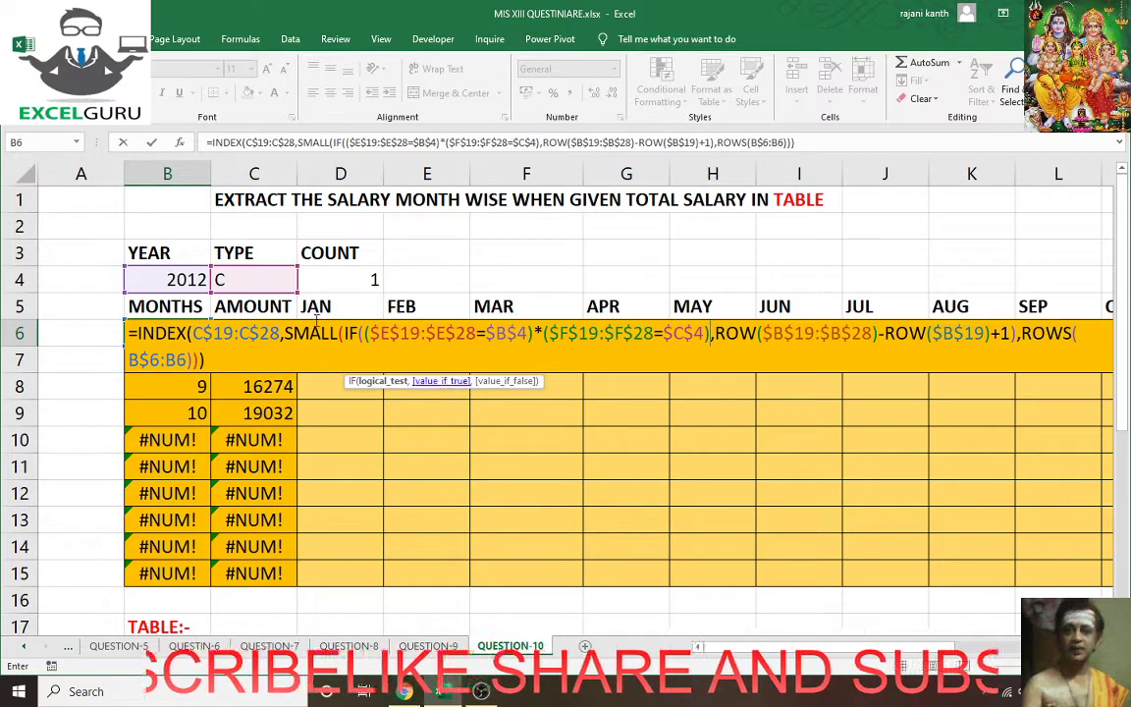
- Check the condition with F9, commit B6 as an array formula, and fill it into C6 and down
left_click_drag(364, 334, 711, 345)
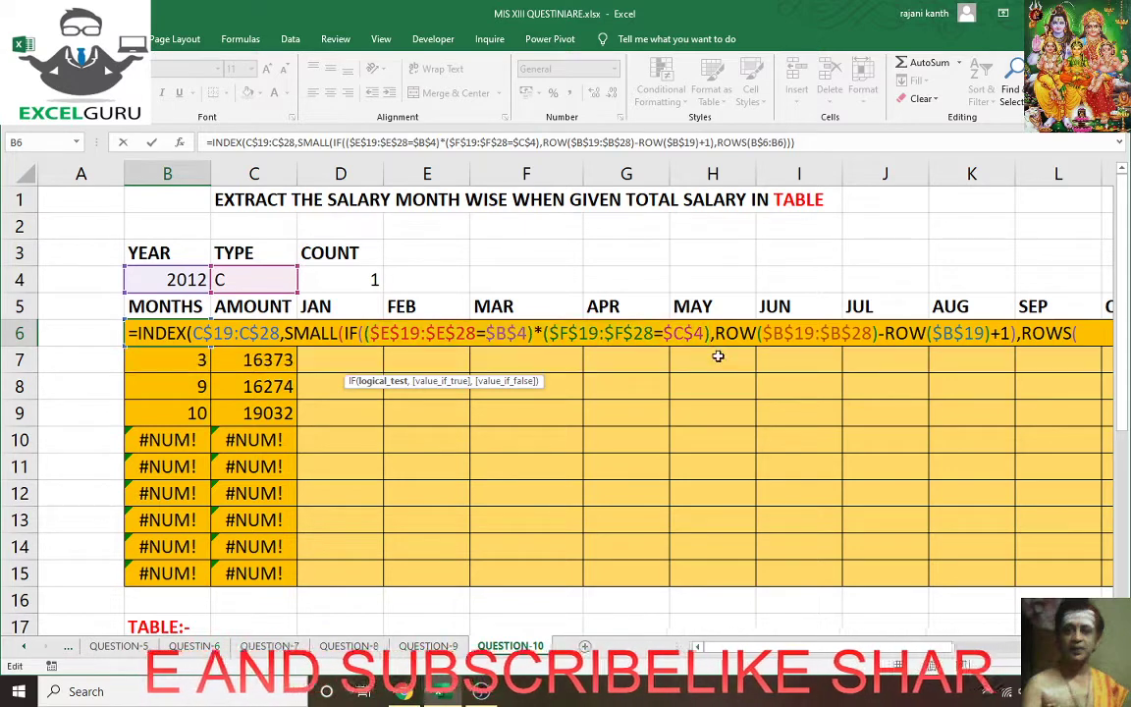
key("F9")
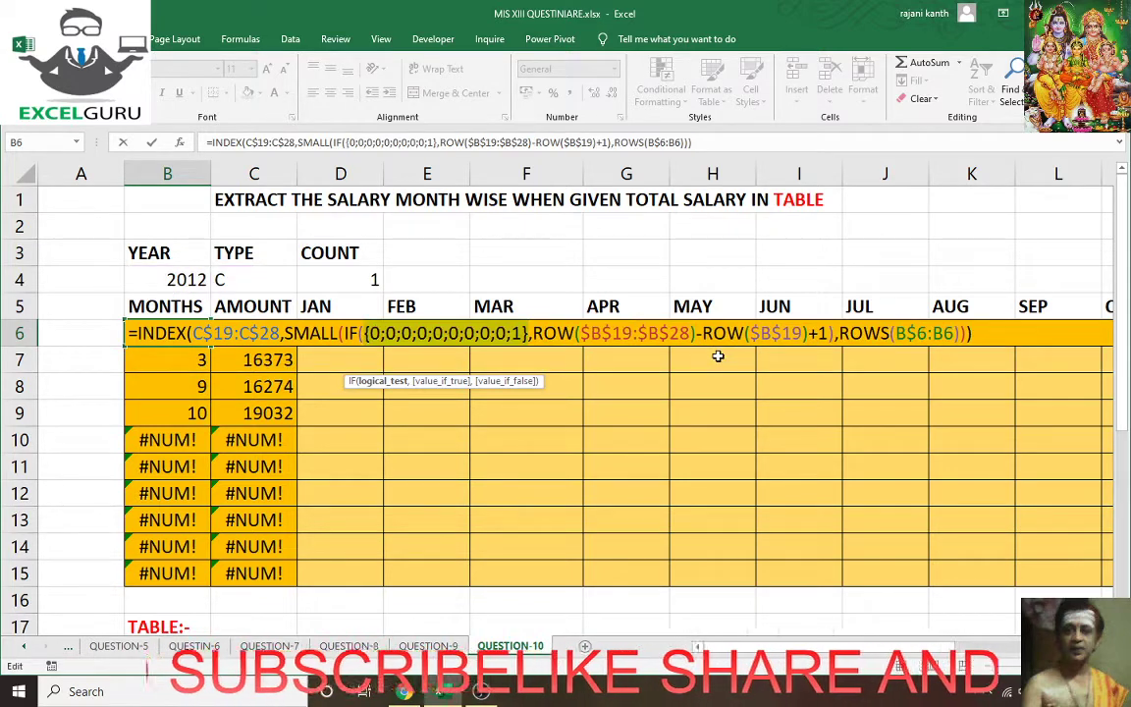
key("ctrl+z")
key("ctrl+shift+Return")
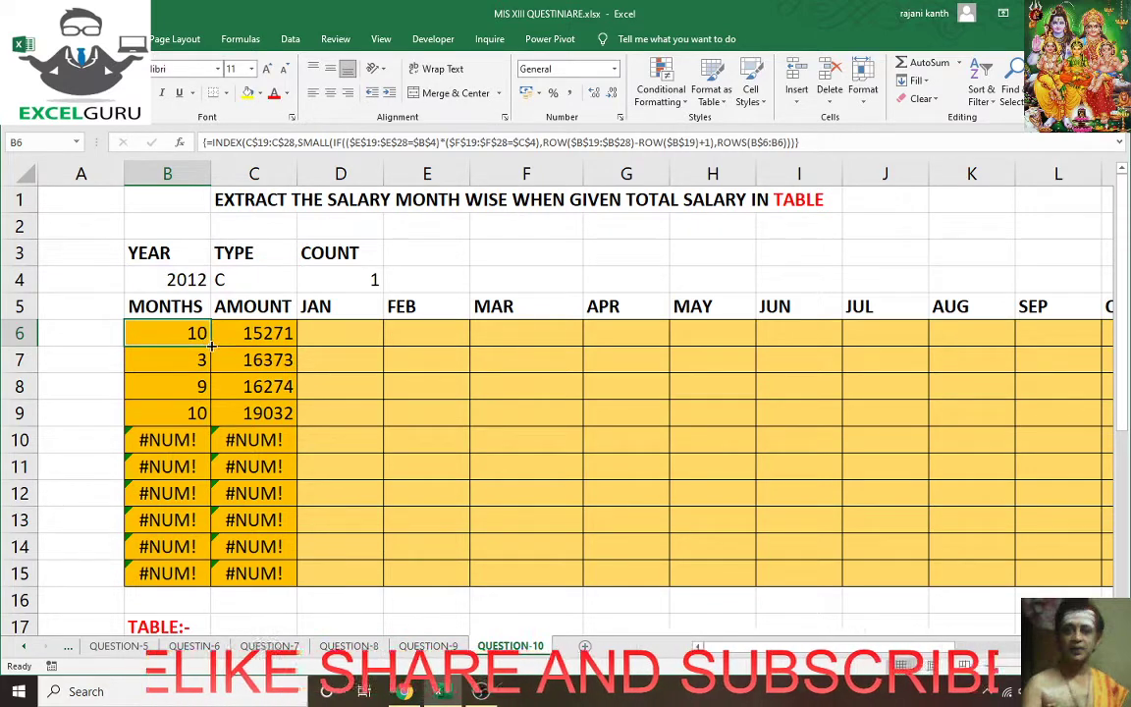
left_click_drag(211, 345, 299, 351)
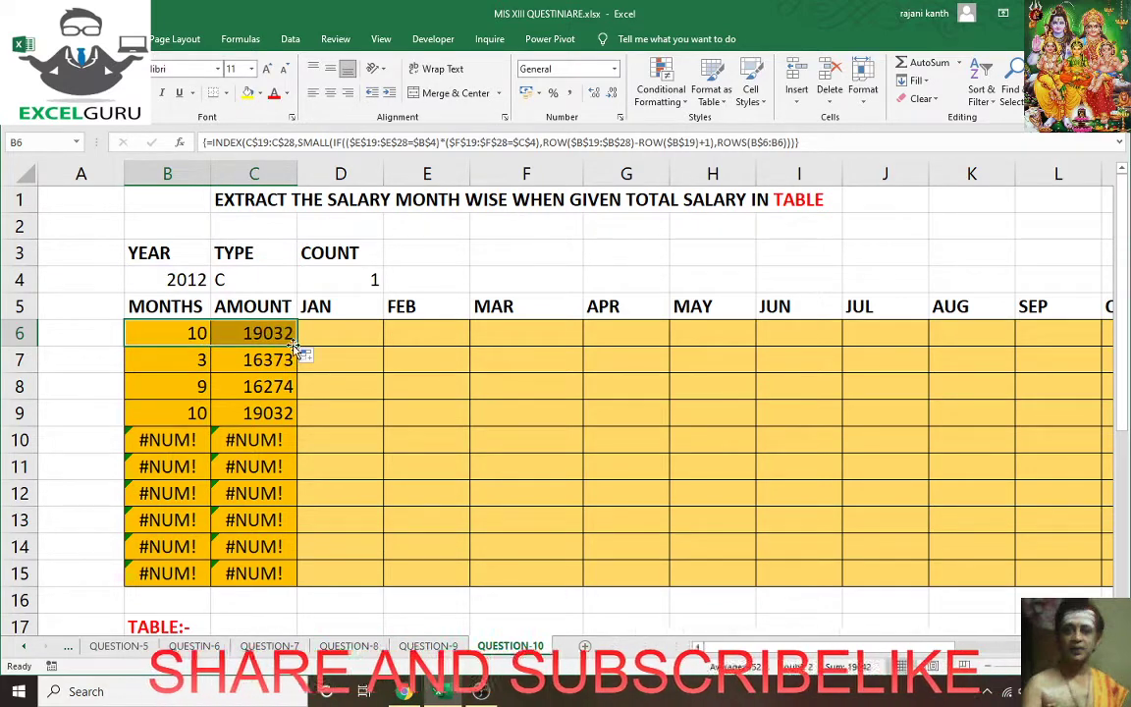
double_click(296, 346)
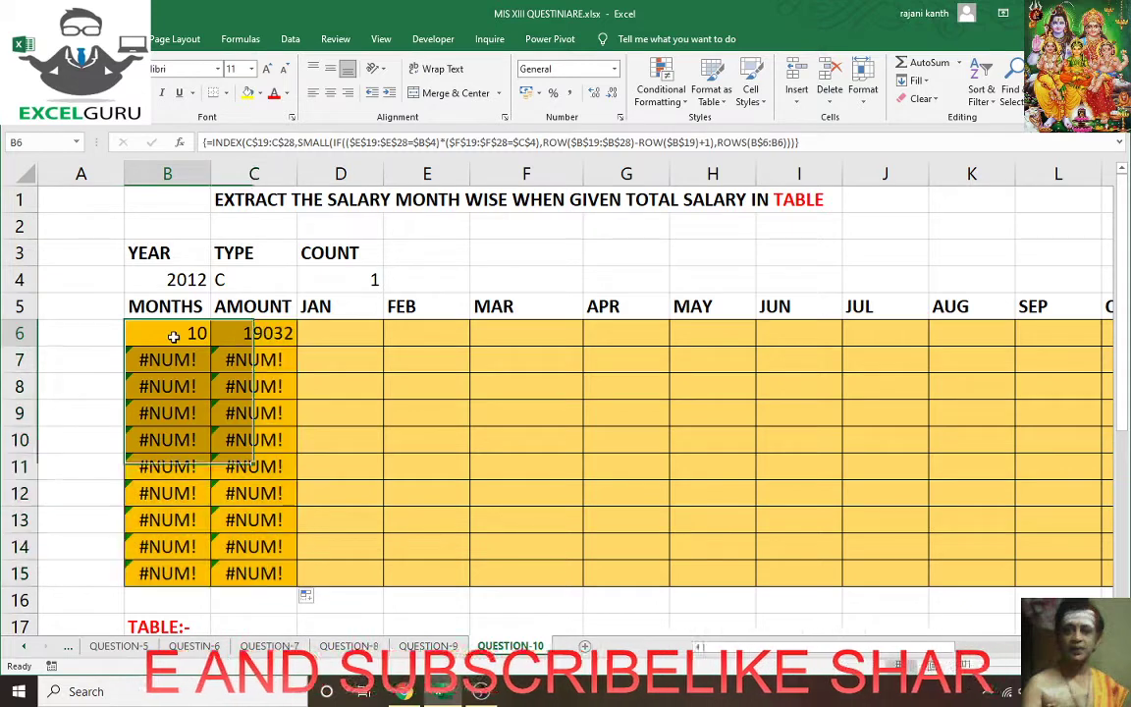
- Wrap the B6 formula in IFERROR(...,"") and re-enter it as an array formula
left_click(173, 337)
double_click(172, 335)
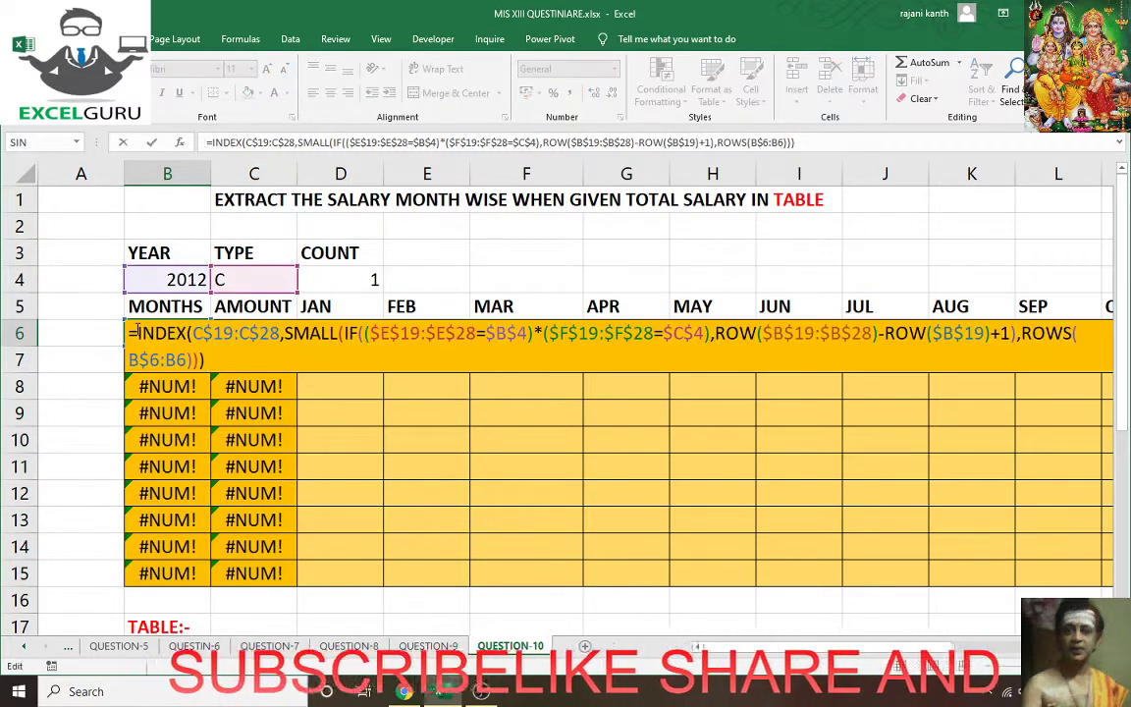
type("IFERROR(")
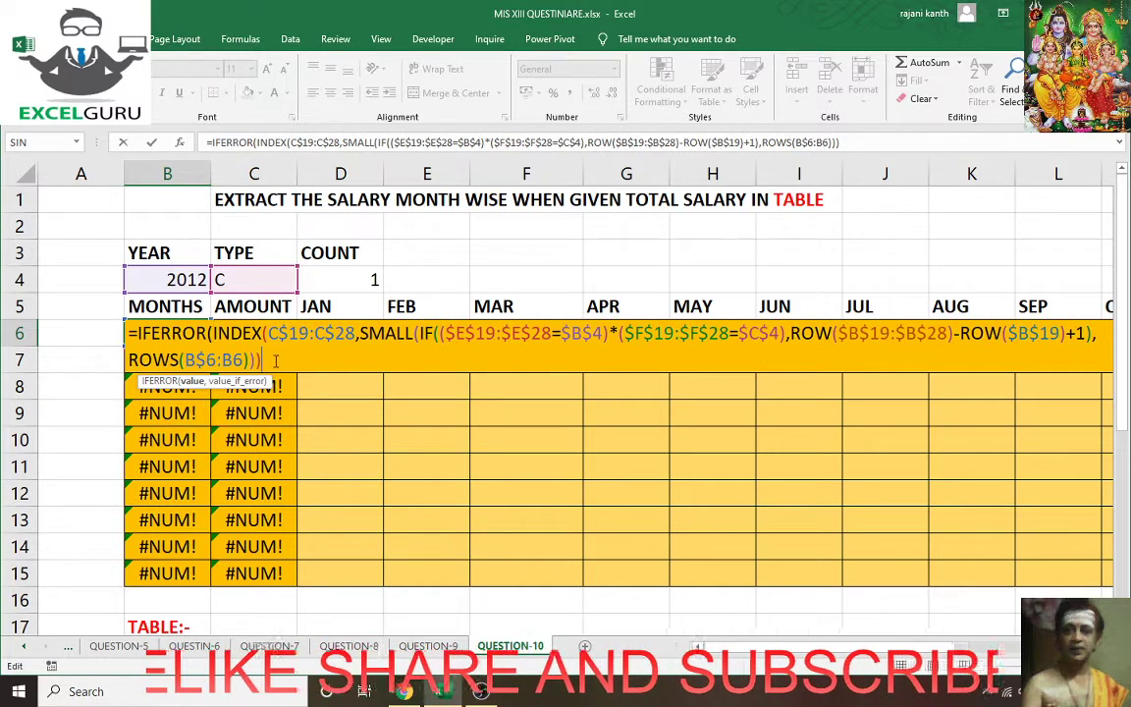
type(",\"\")")
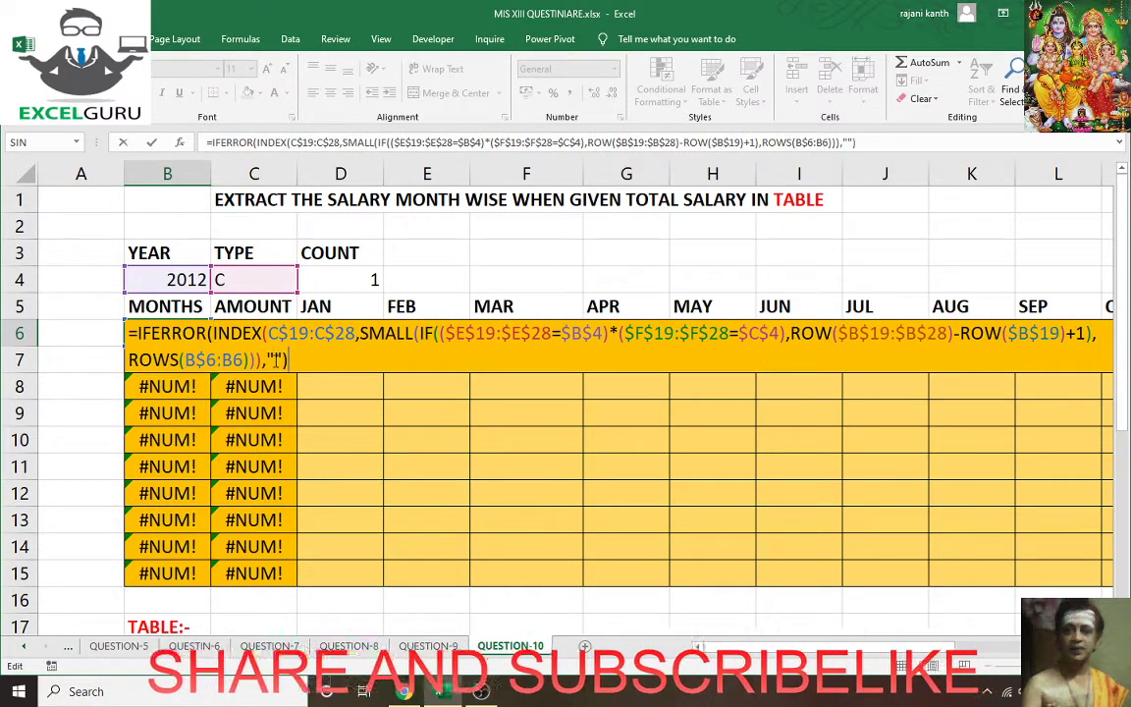
key("ctrl+shift+Return")
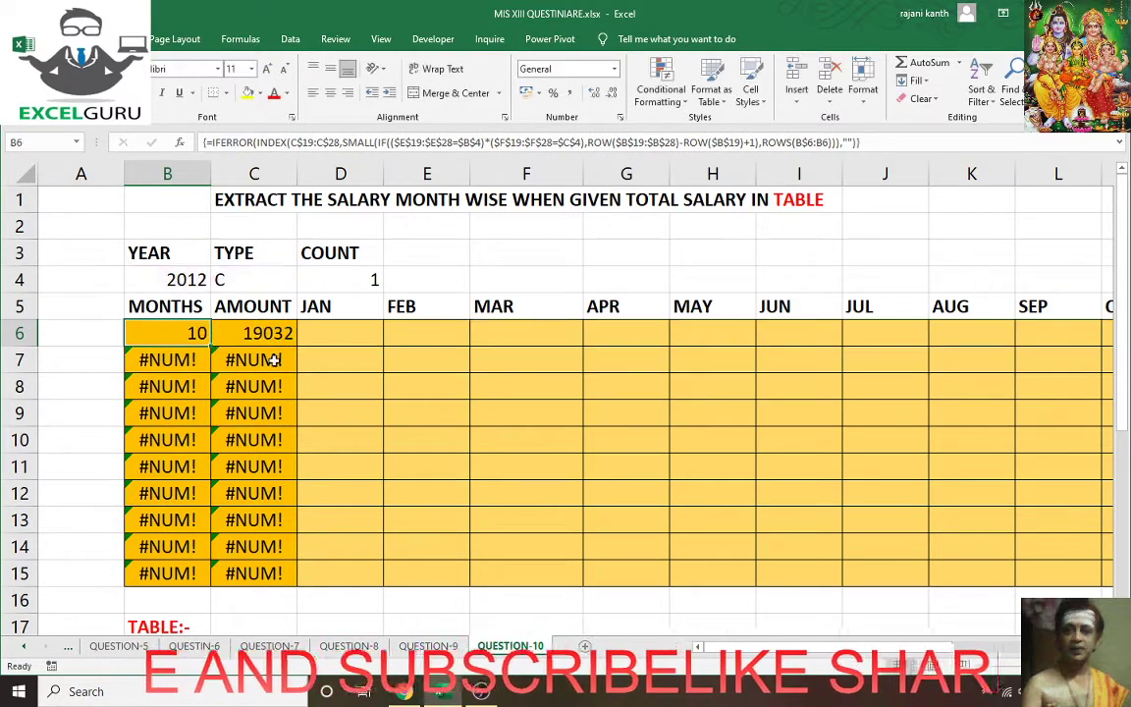
- Copy the updated formula into C6 and fill MONTHS and AMOUNT down to row 15
mouse_move(210, 346)
left_mouse_down()
mouse_move(296, 351)
mouse_move(297, 579)
left_mouse_up()
left_click(336, 332)
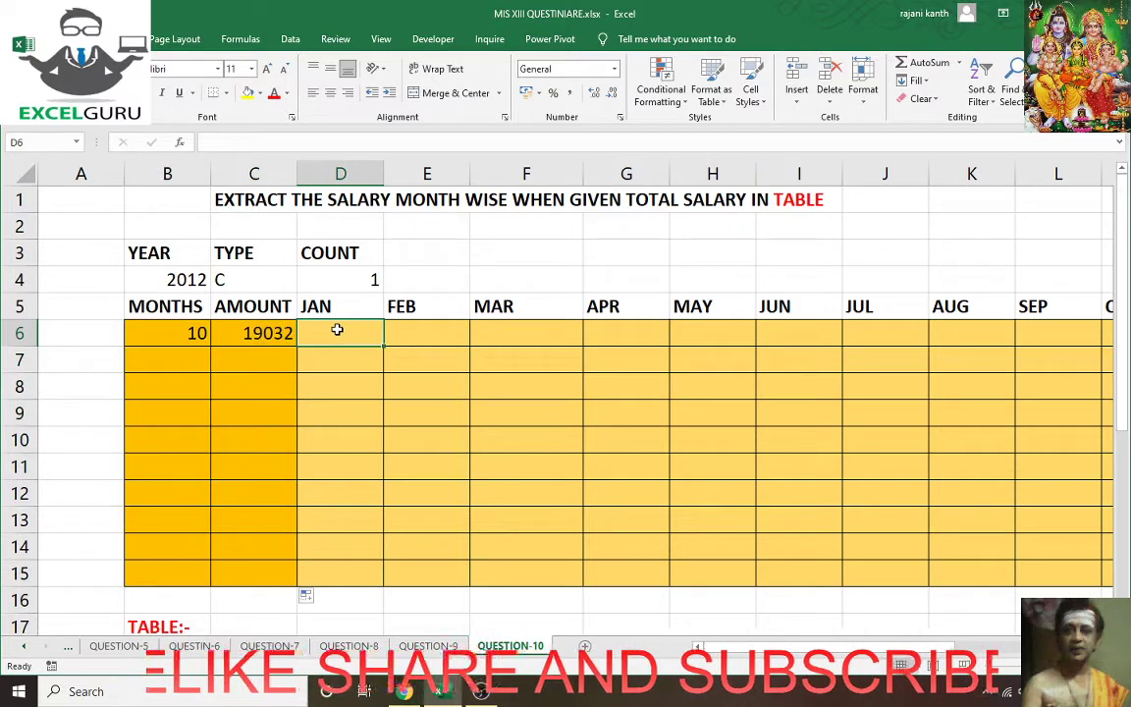
left_click_drag(336, 332, 1082, 344)
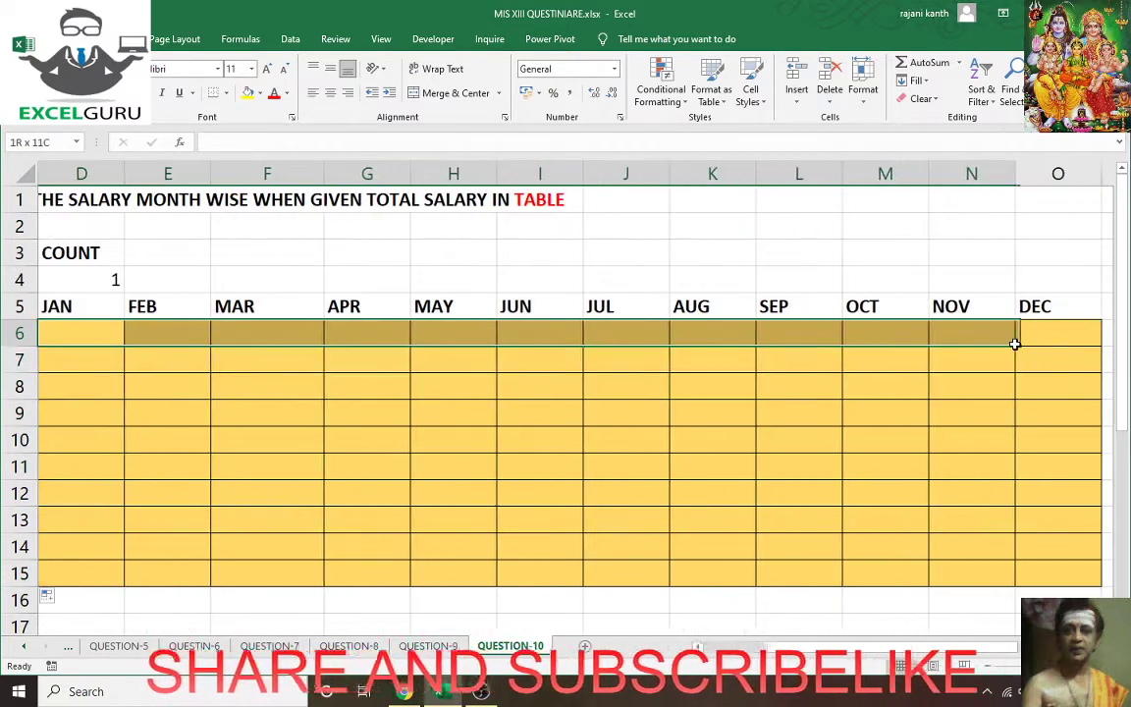
left_click_drag(1082, 344, 920, 342)
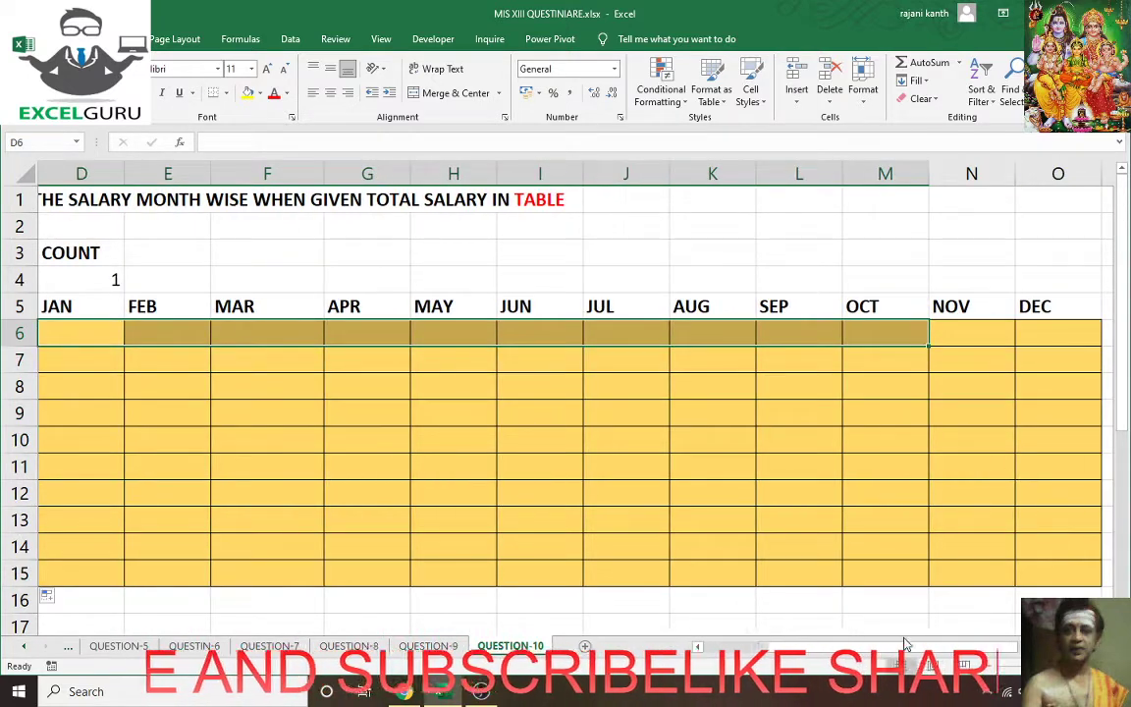
left_click_drag(905, 650, 746, 649)
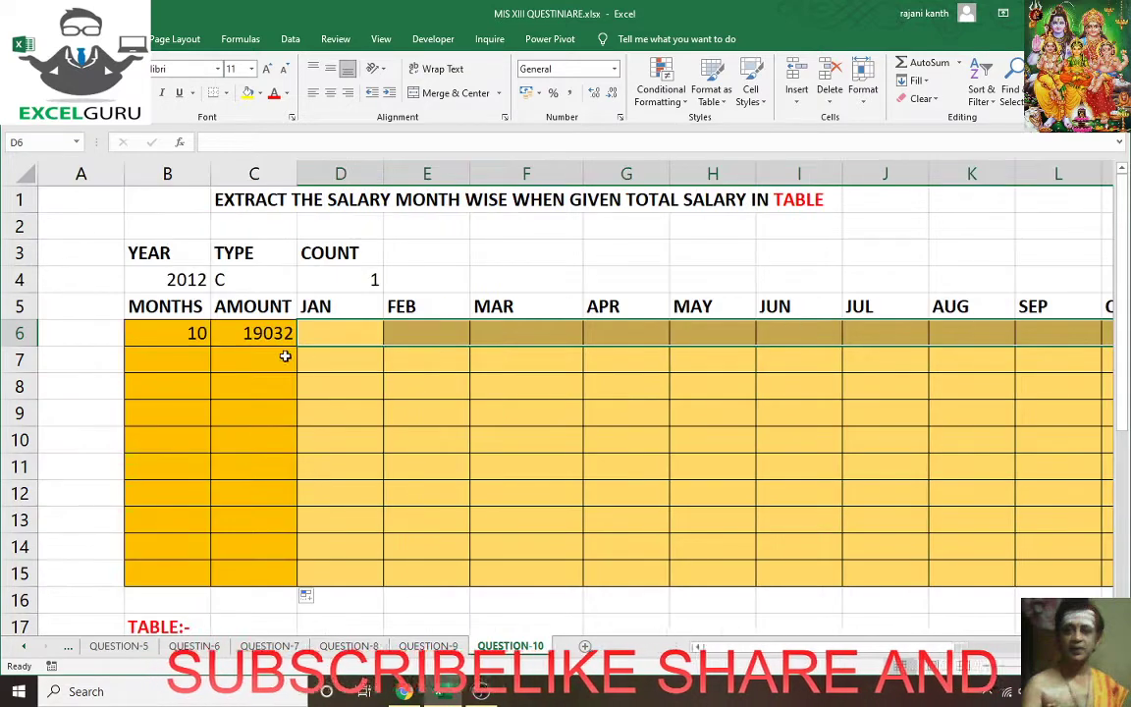
- Enter =$C6/$B6 in JAN cell D6 so it shows 1903.2
left_click(360, 332)
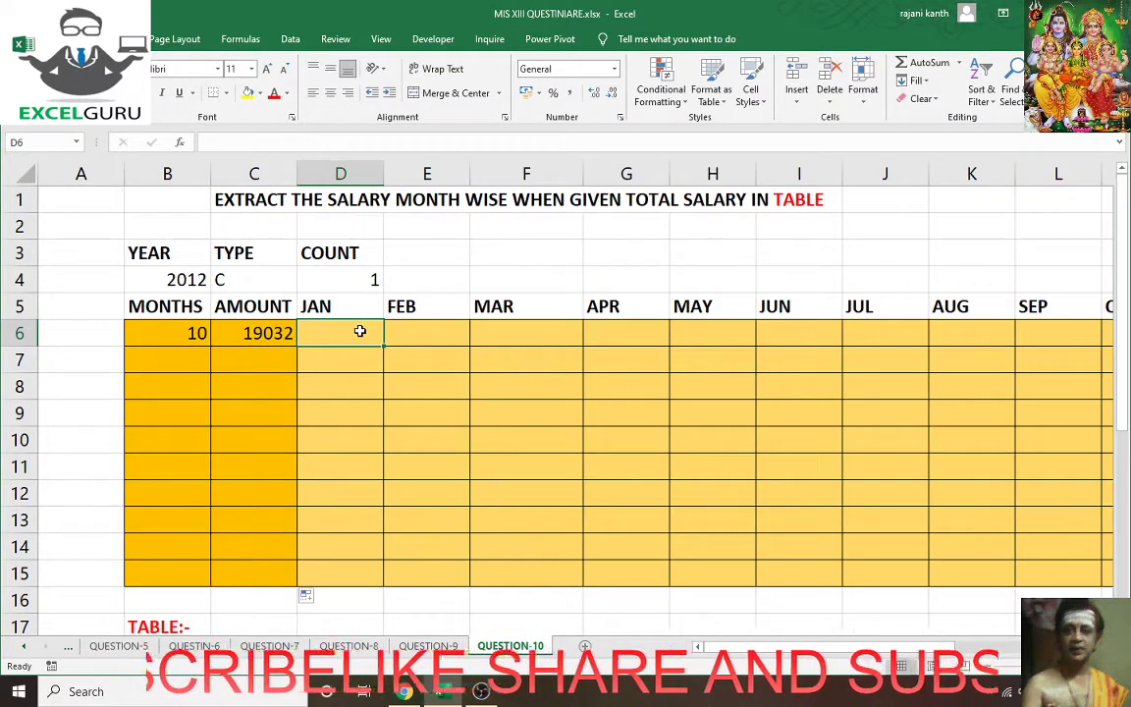
type("=")
key("Left")
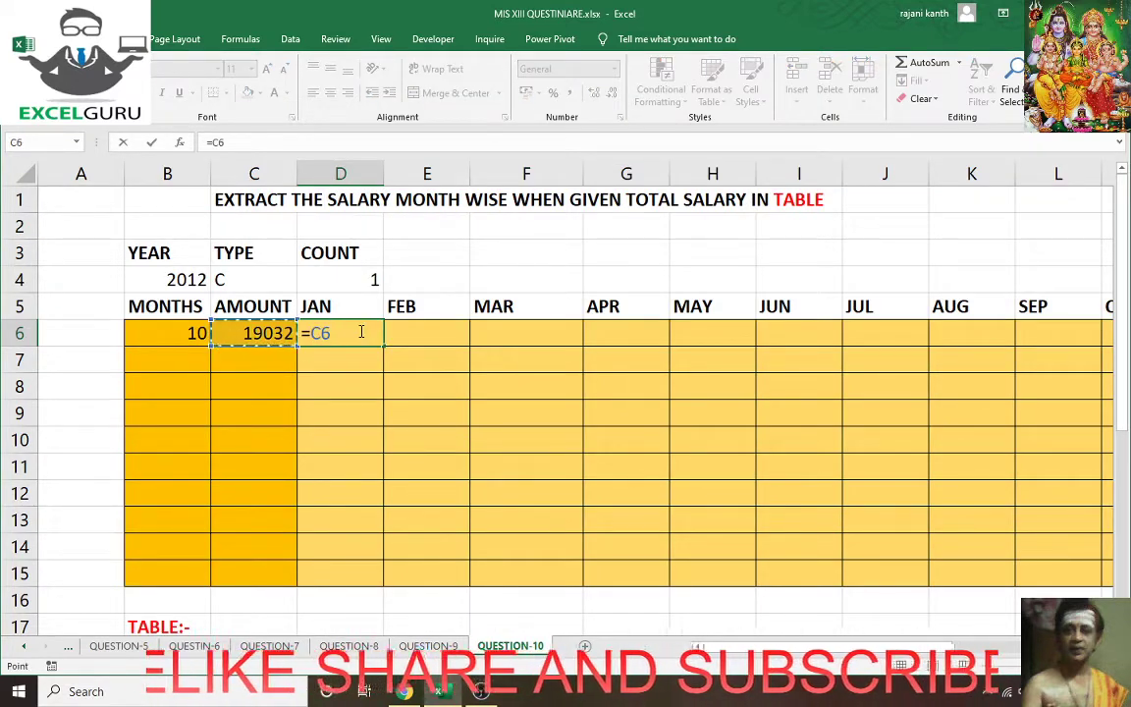
type("/")
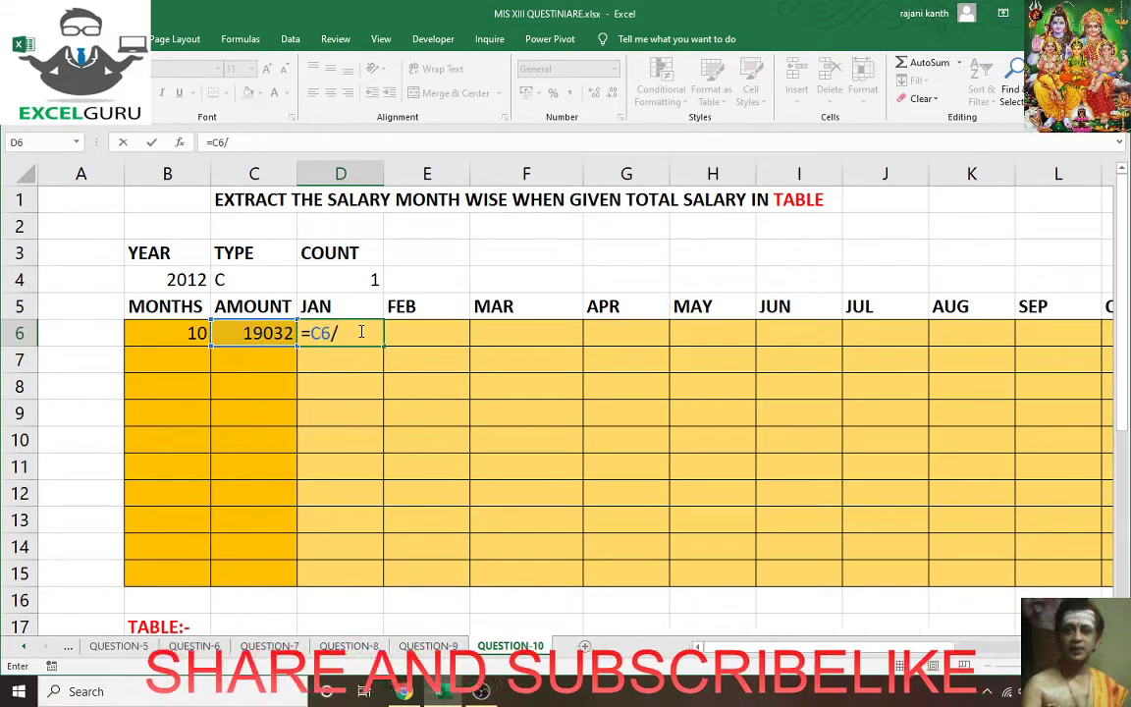
key("BackSpace")
key("BackSpace")
key("BackSpace")
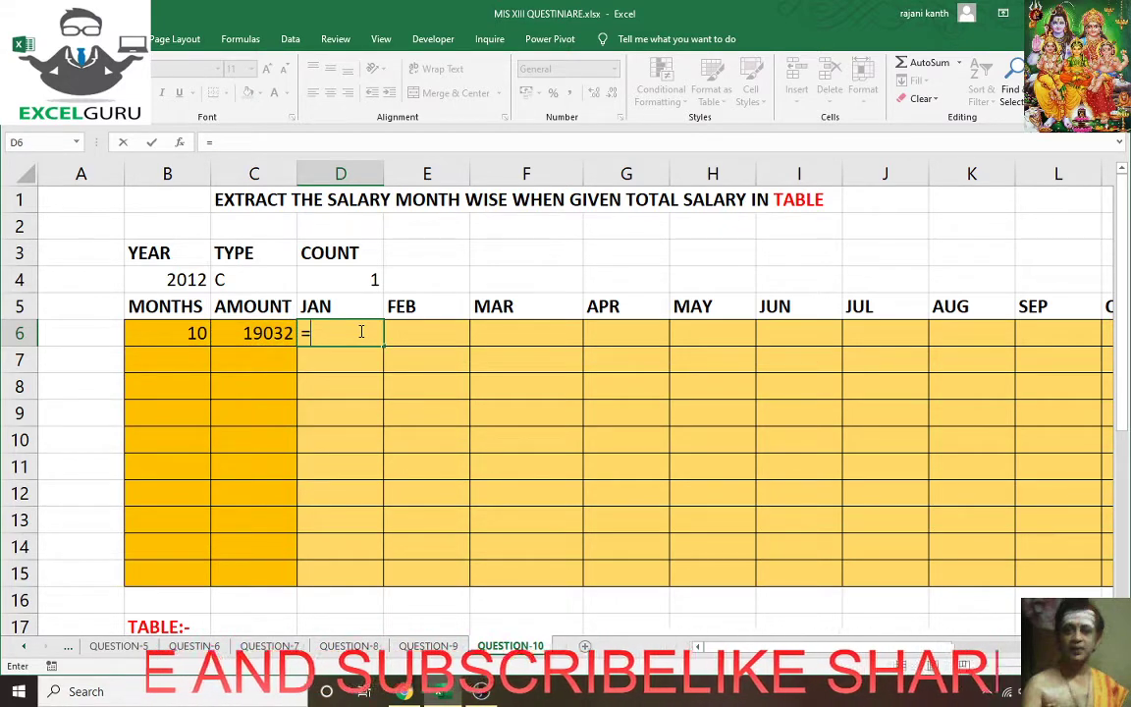
key("Left")
key("F4")
key("F4")
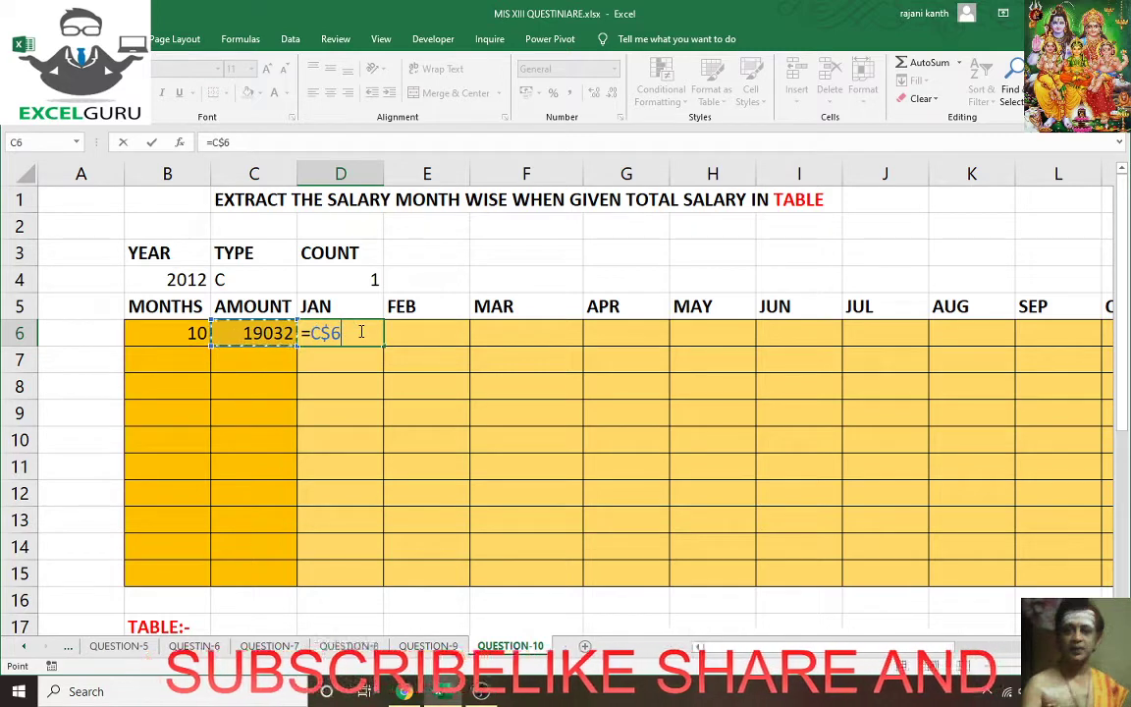
key("F4")
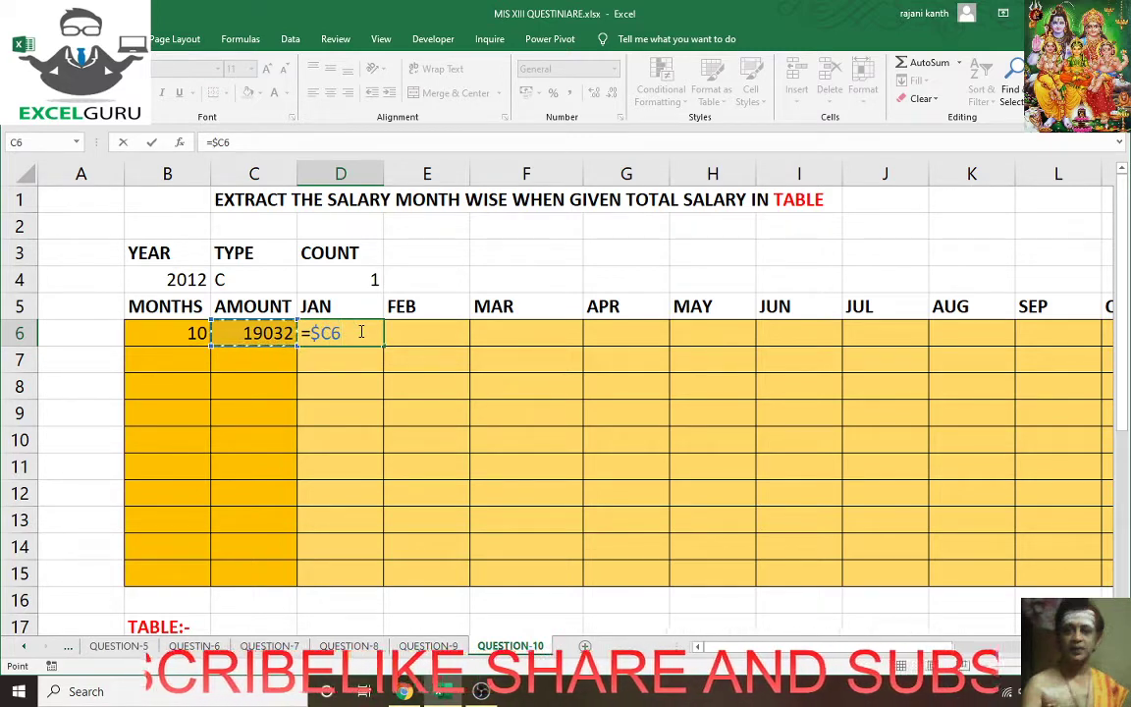
type("/")
key("Left")
key("Left")
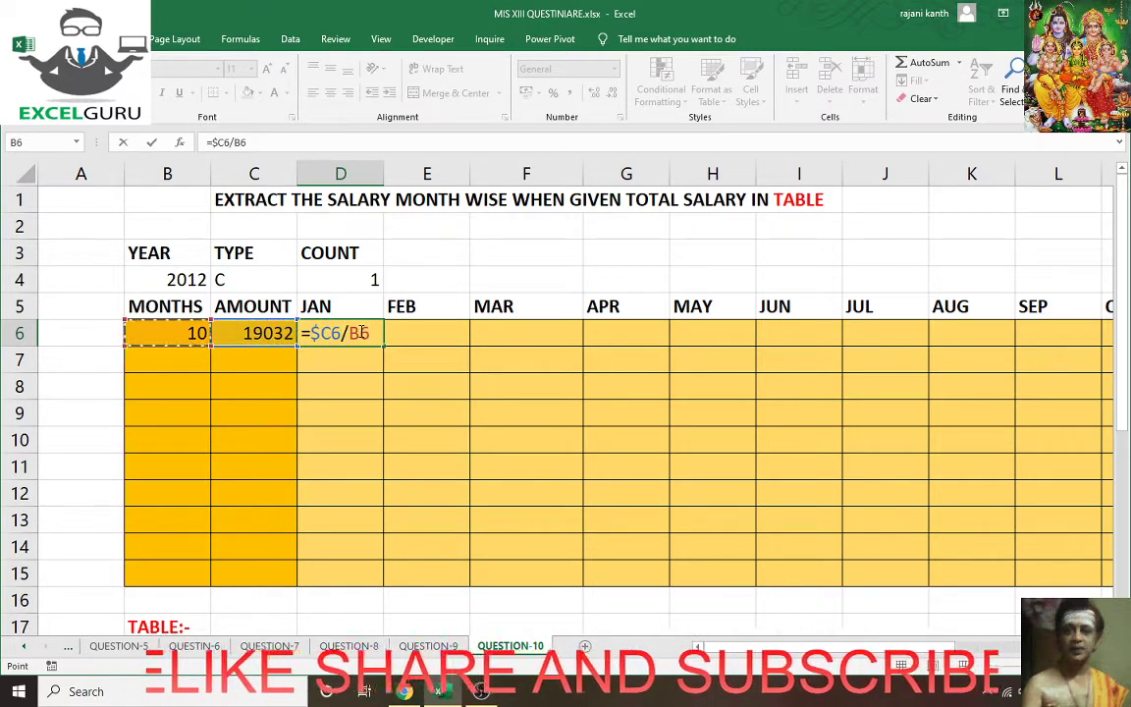
key("F4")
key("F4")
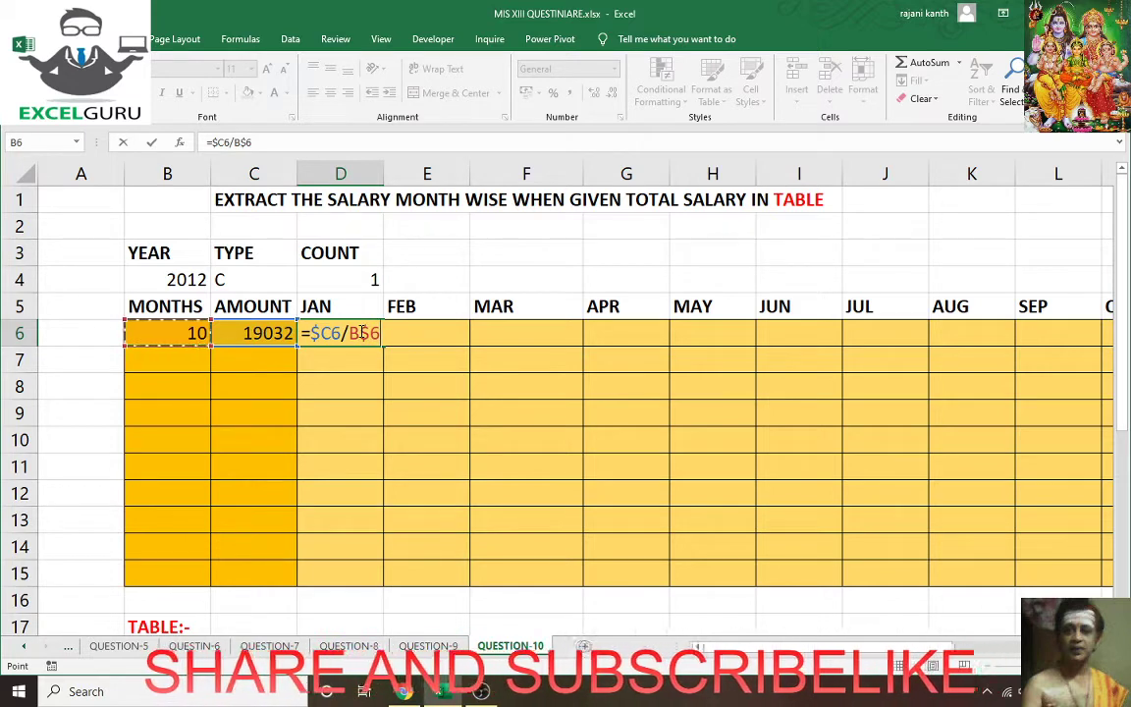
key("F4")
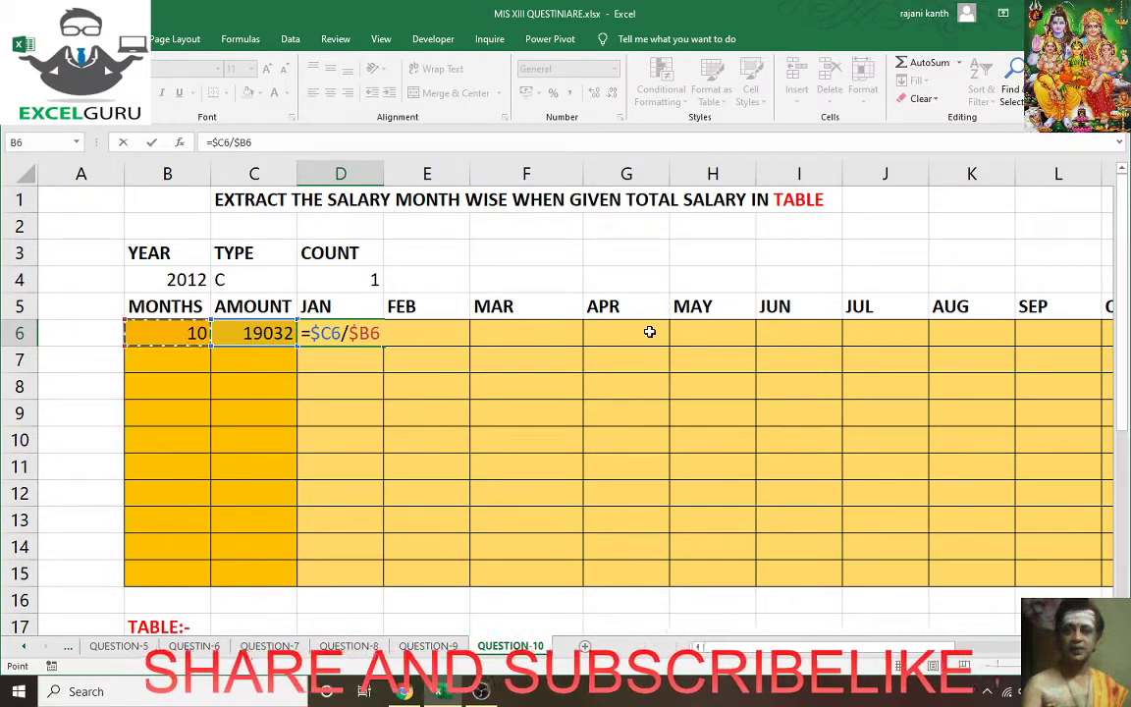
key("ctrl+Return")
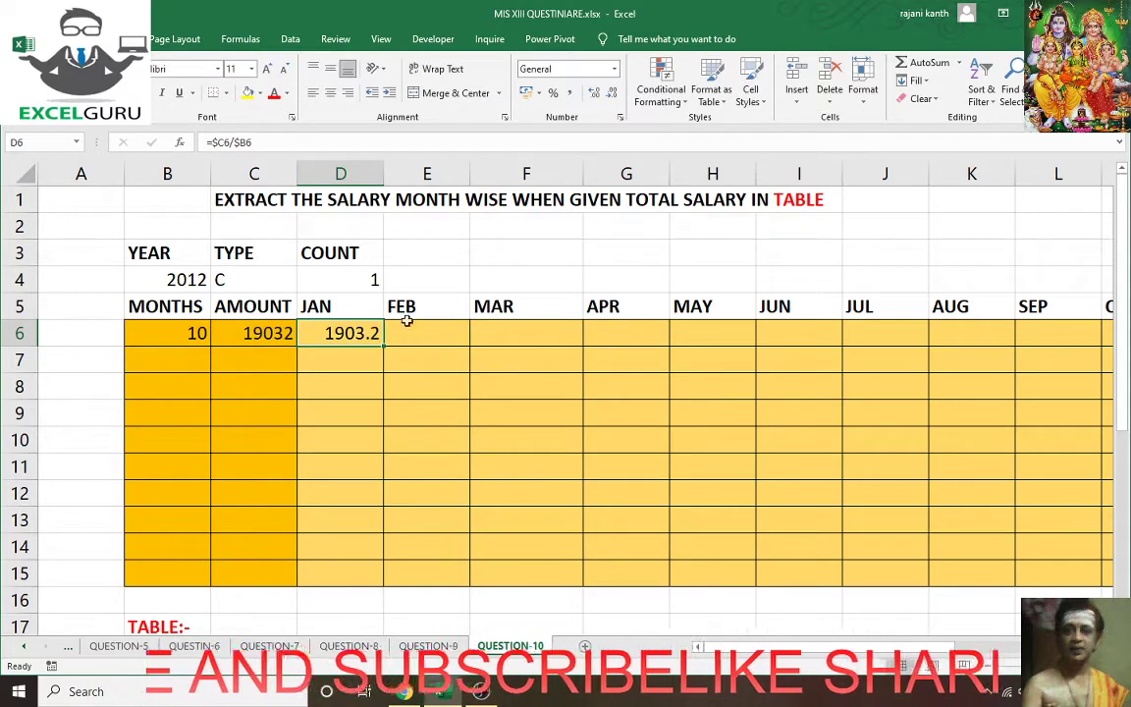
left_click_drag(379, 338, 1117, 358)
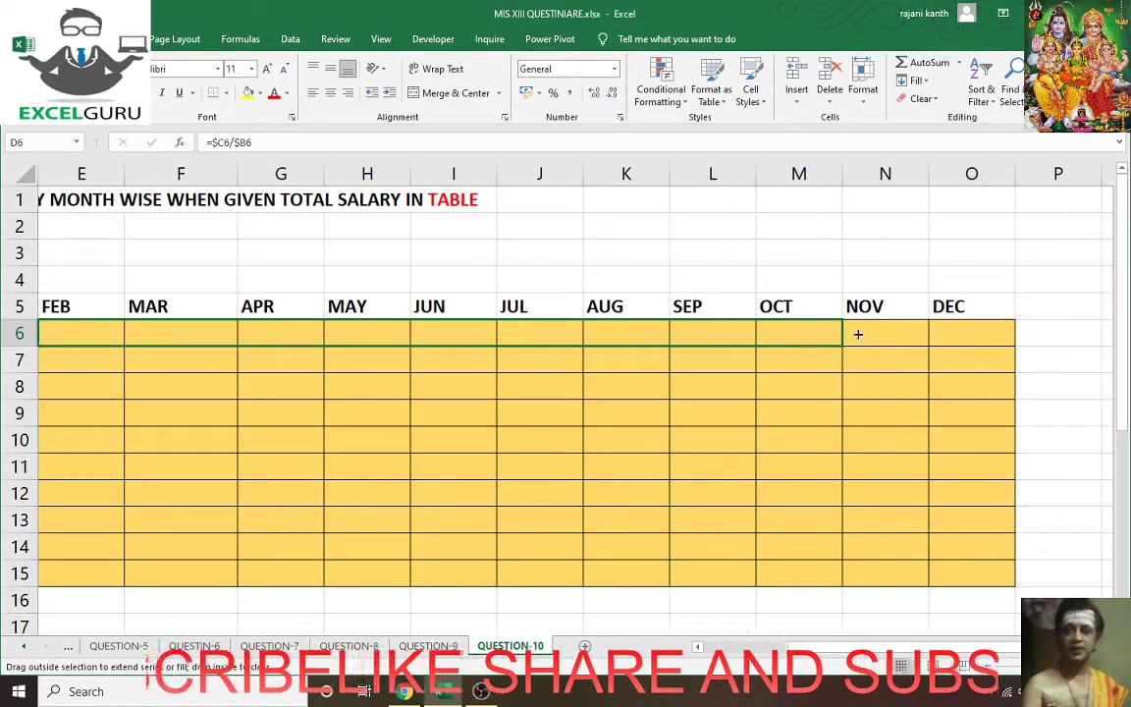
left_click_drag(1117, 357, 993, 342)
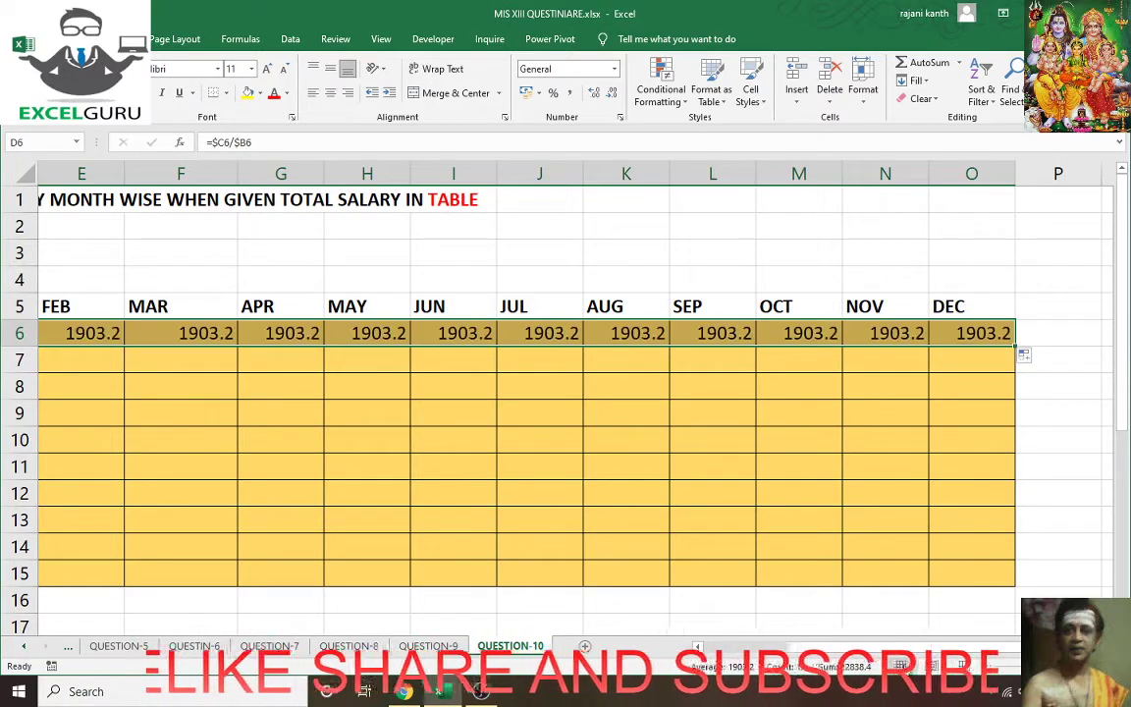
left_click_drag(920, 647, 772, 649)
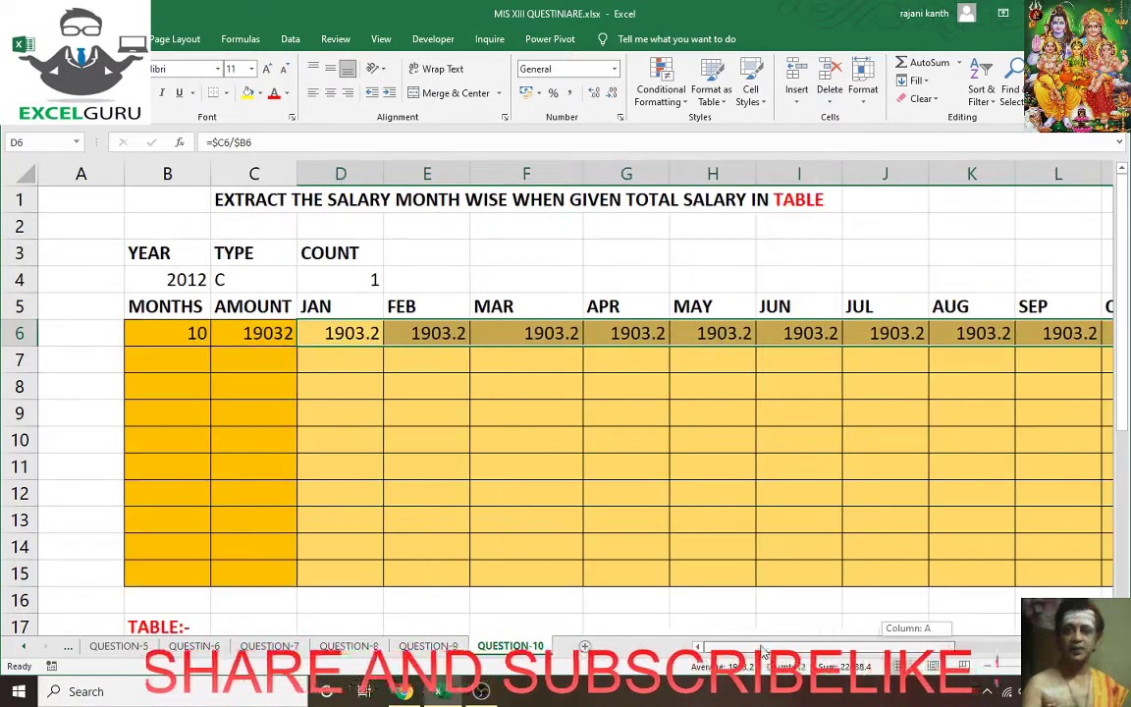
left_click(720, 332)
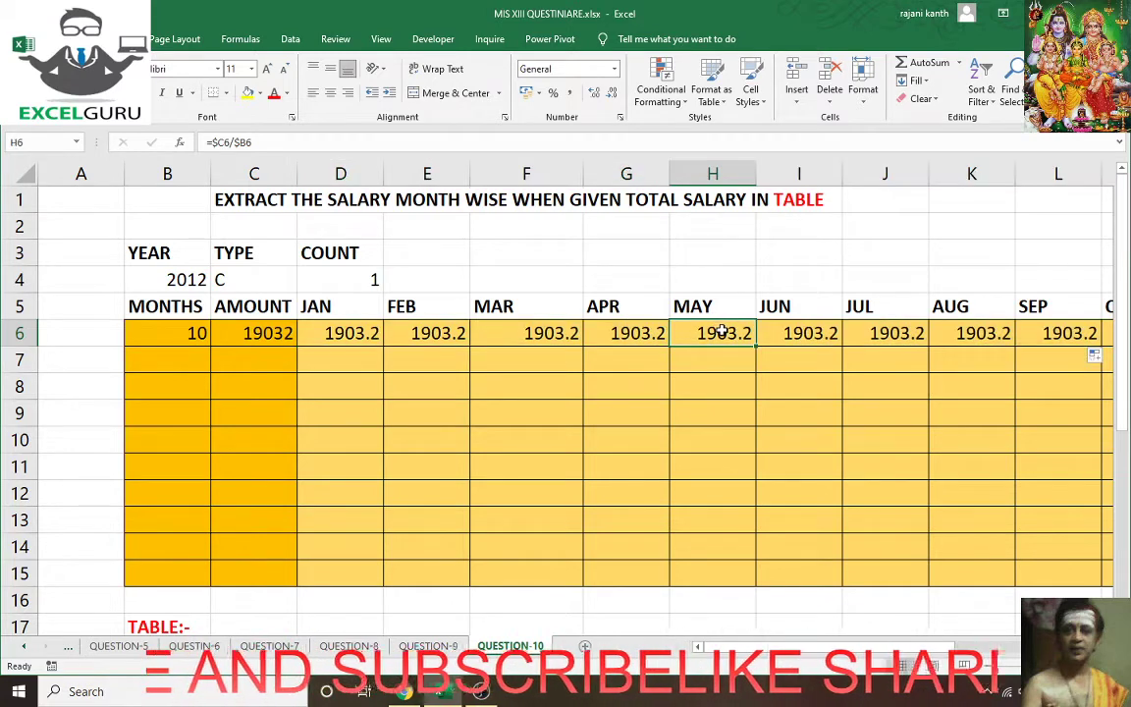
double_click(719, 331)
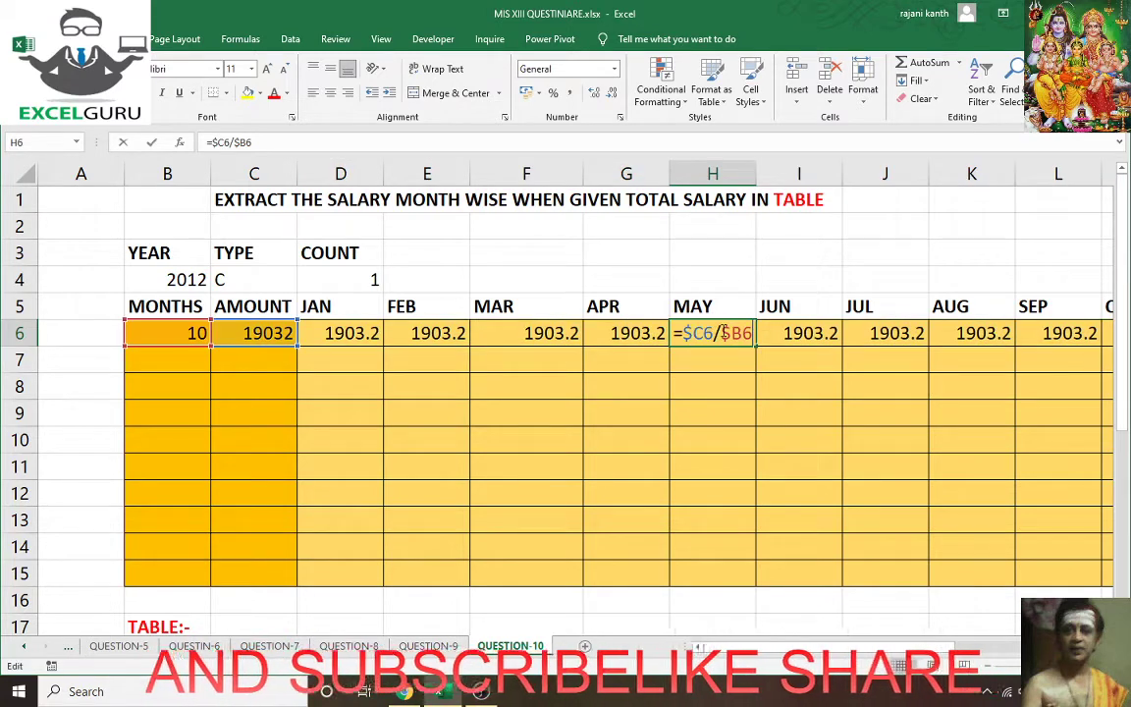
double_click(796, 335)
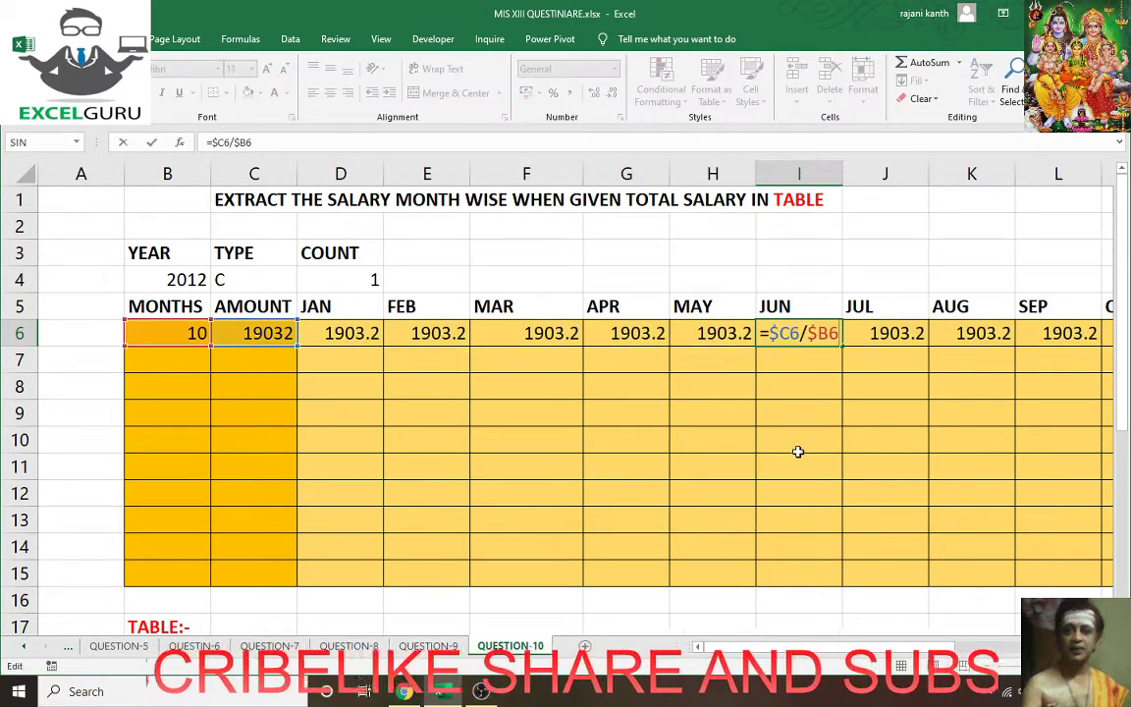
key("Escape")
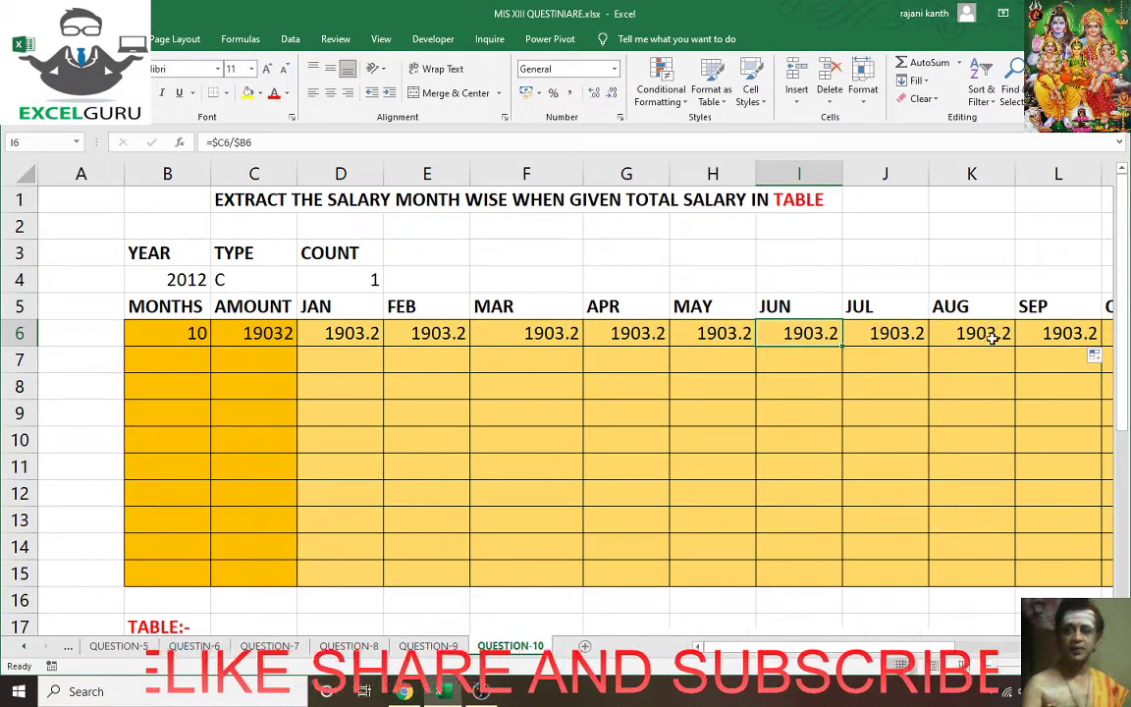
left_click(989, 332)
scroll(985, 320, "right", 3)
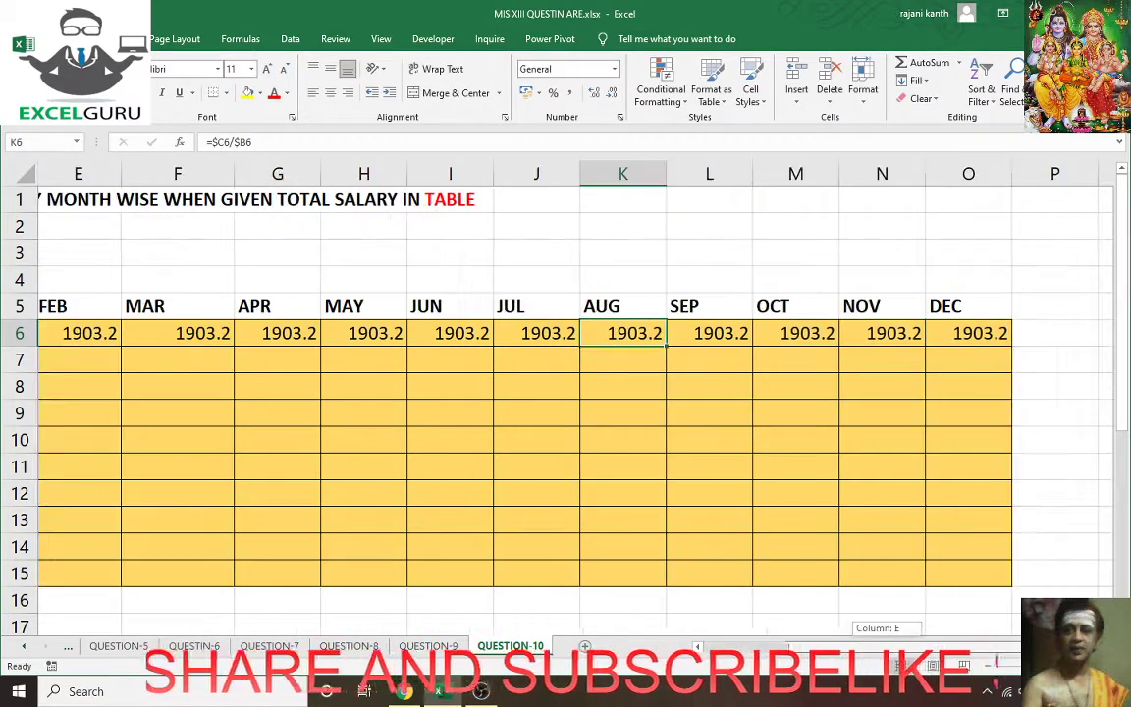
scroll(665, 321, "right", 3)
double_click(712, 334)
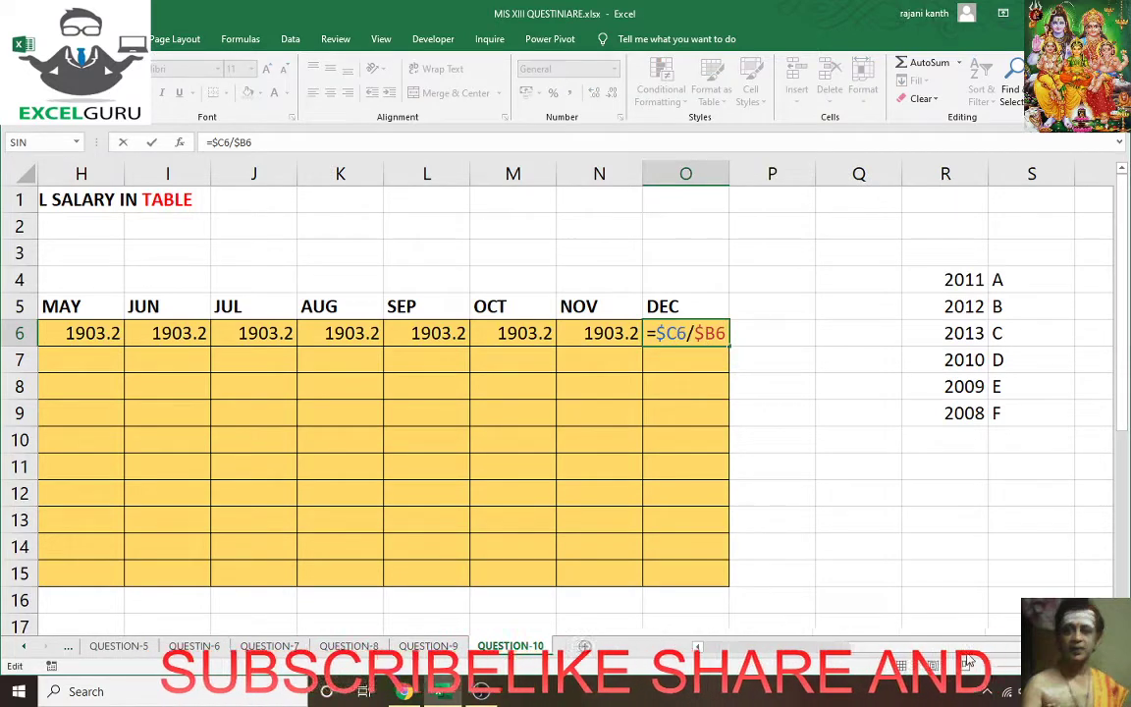
scroll(754, 368, "left", 6)
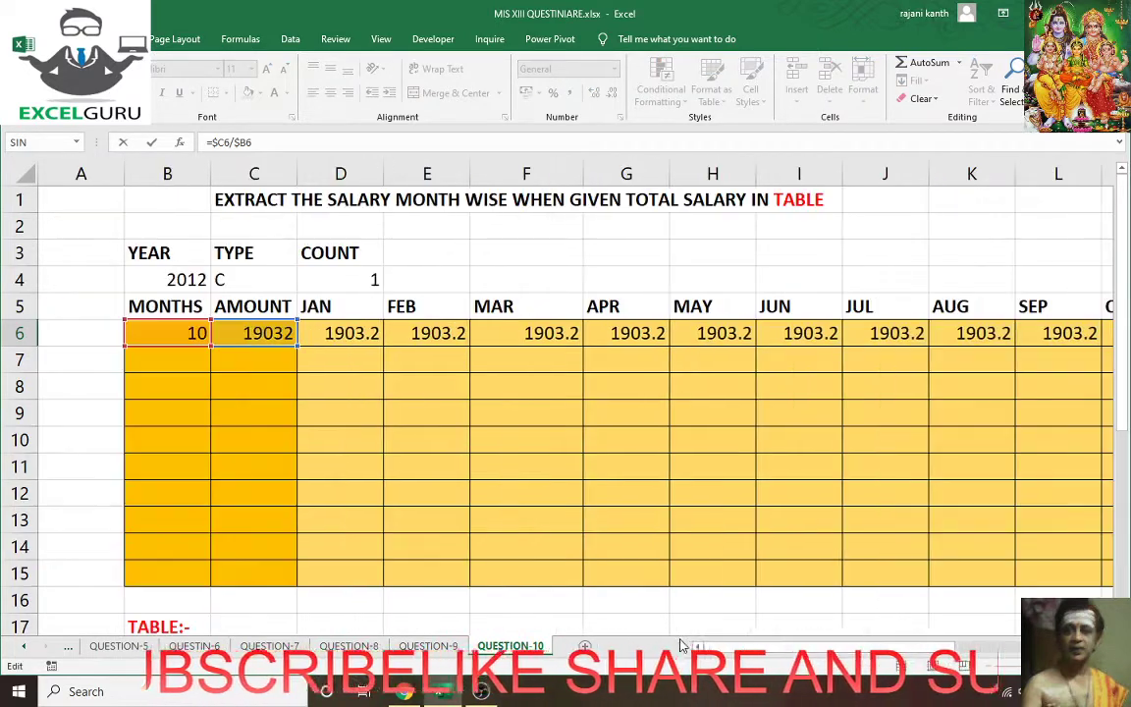
- Start wrapping the D6 formula in IF(COLUMNS($D6:D6)>$B6,"",...) and try entering it
left_click(330, 333)
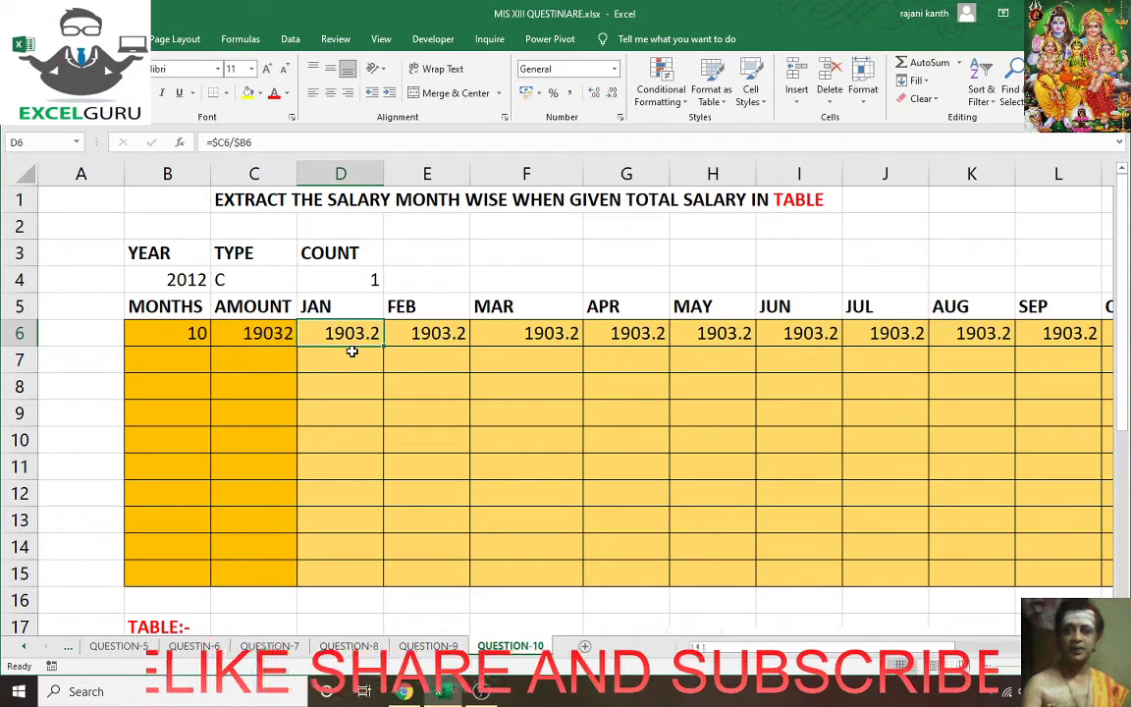
key("F2")
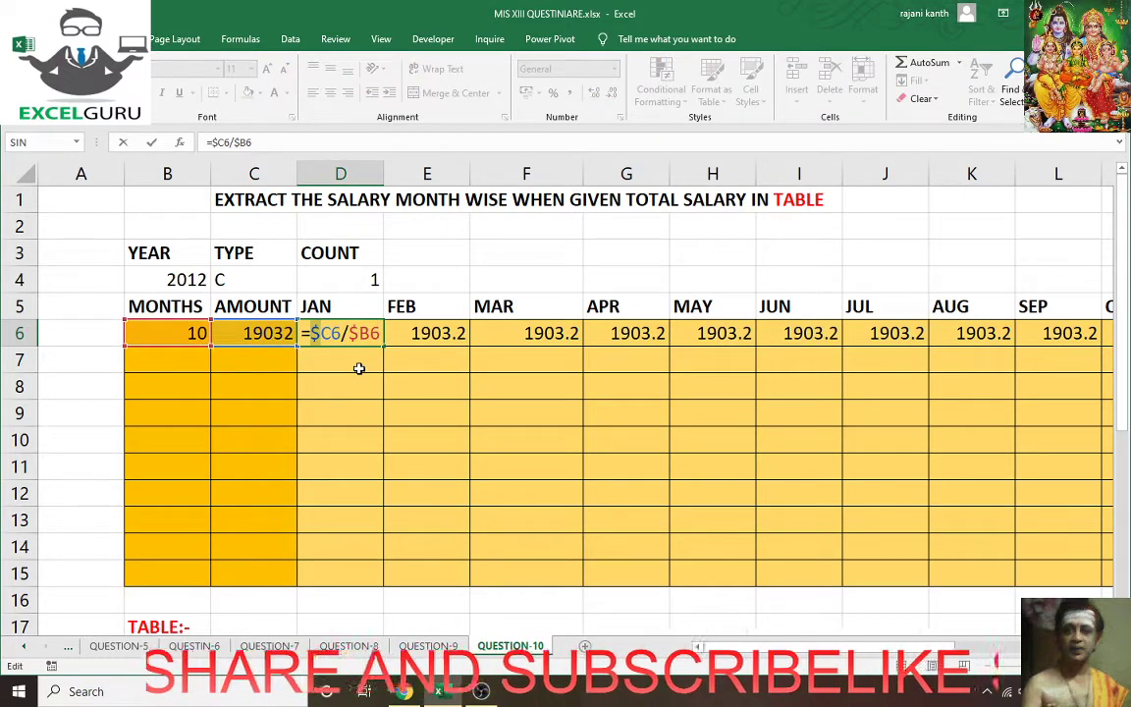
key("Home")
key("Right")
type("IF")
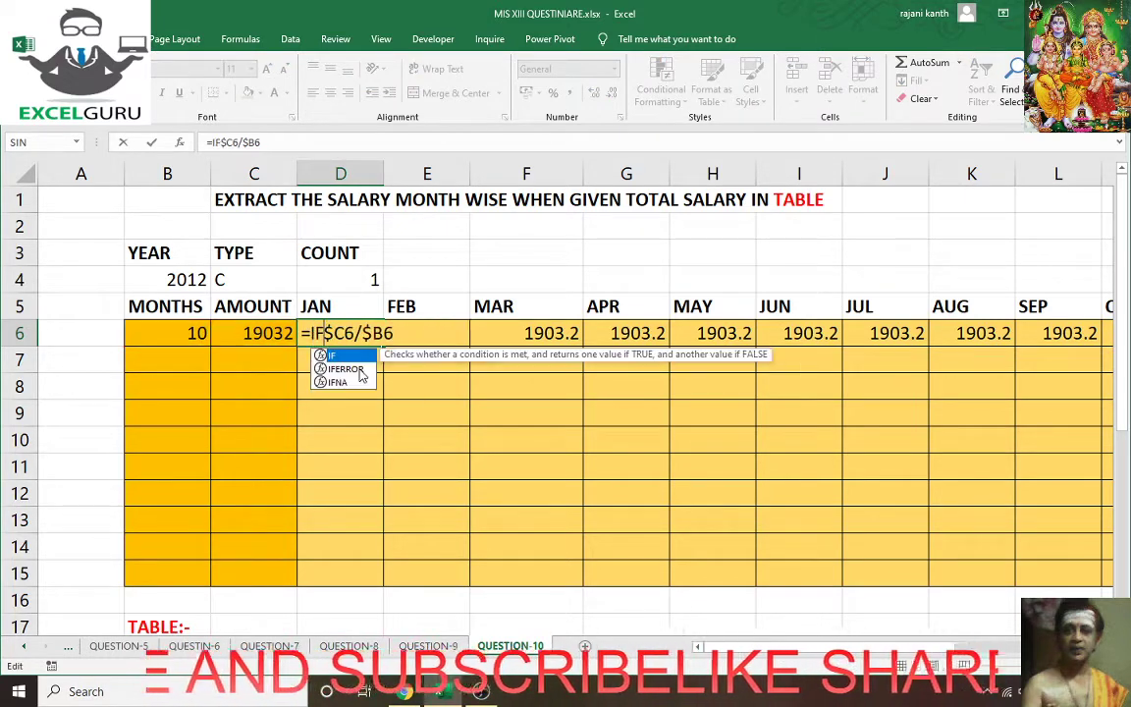
type("(CO")
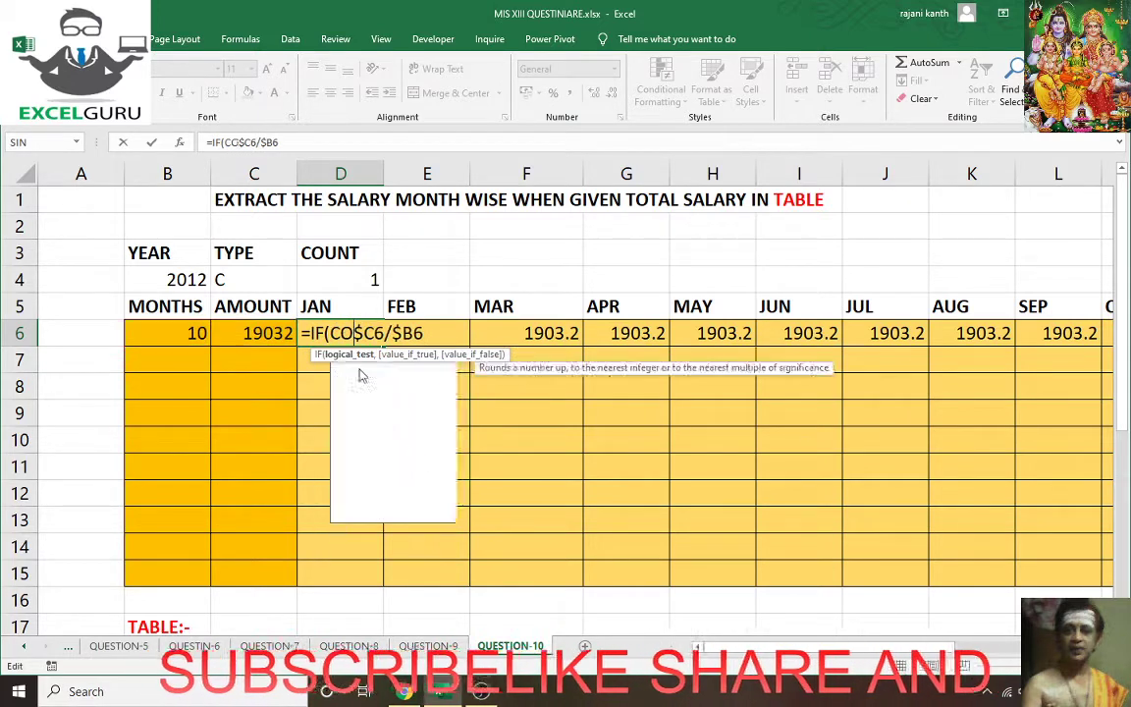
type("LUMNS(")
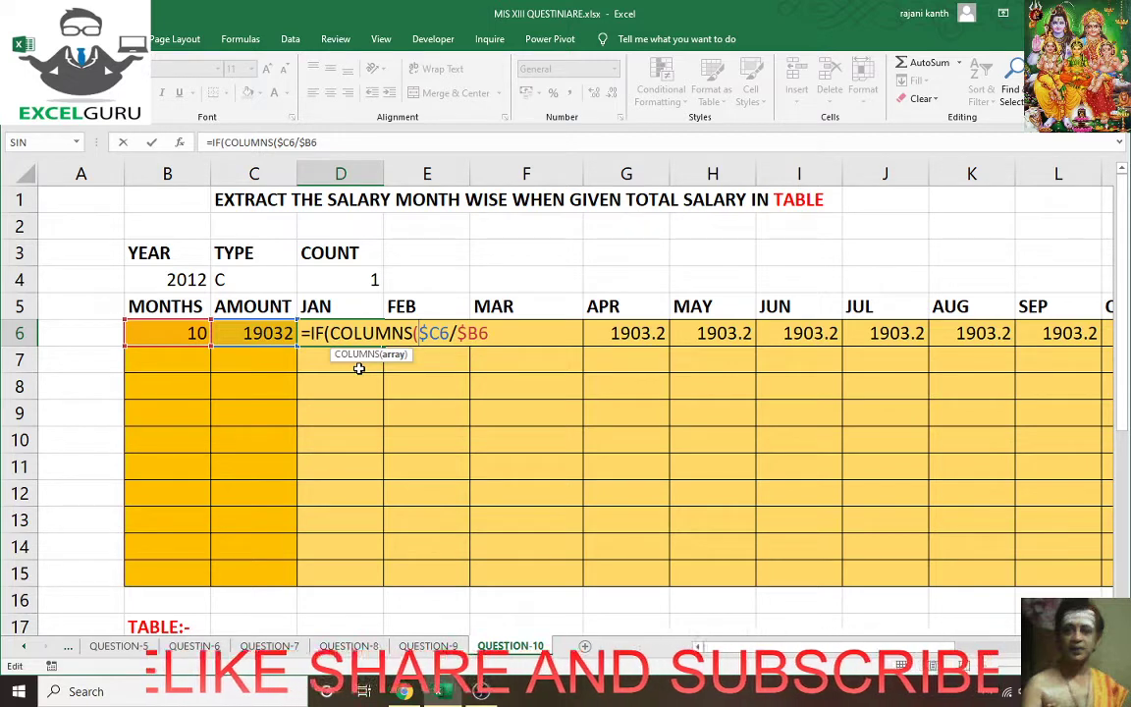
type("$D")
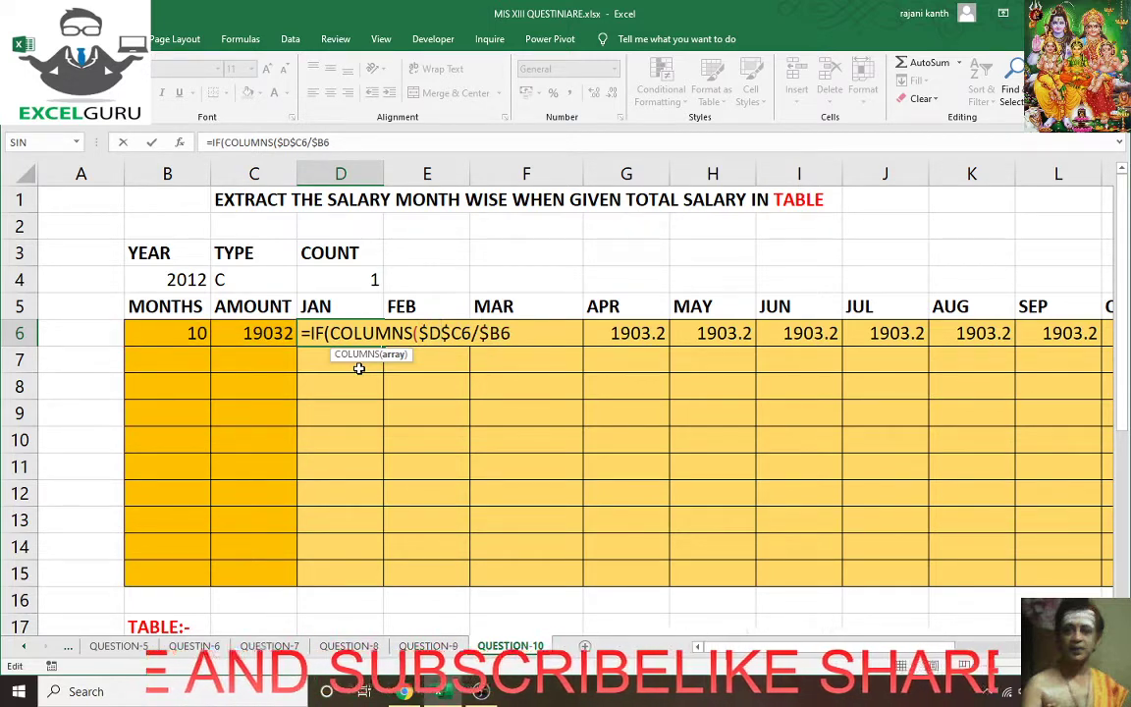
type("6:")
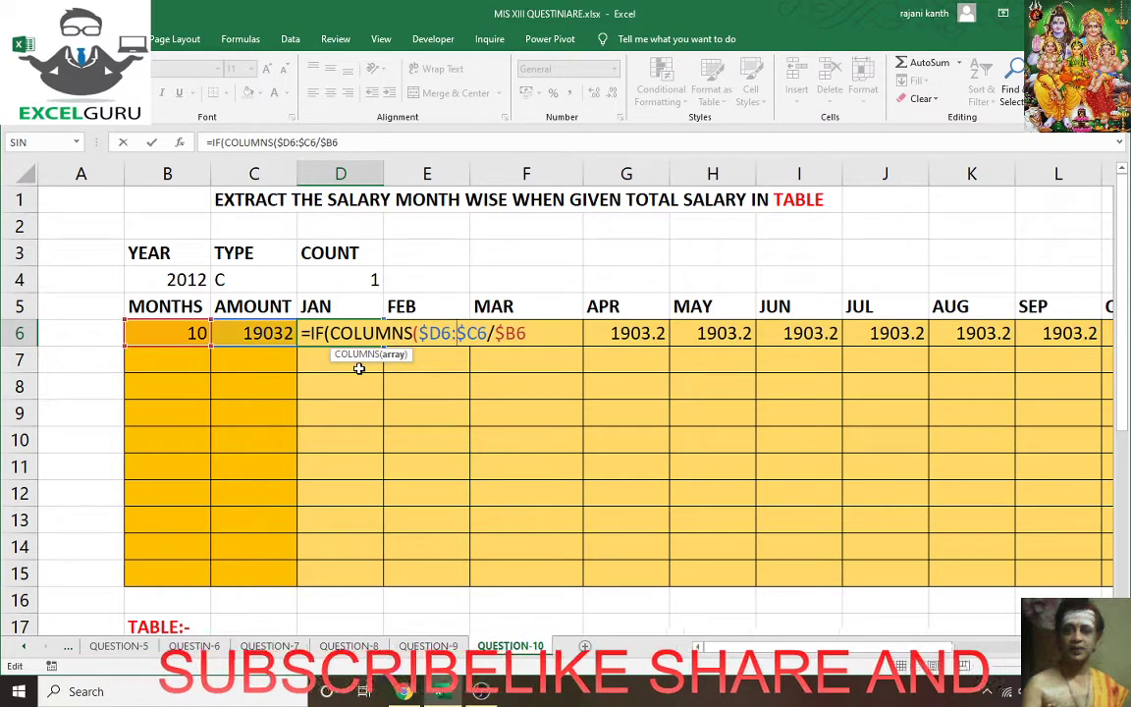
type("D6)")
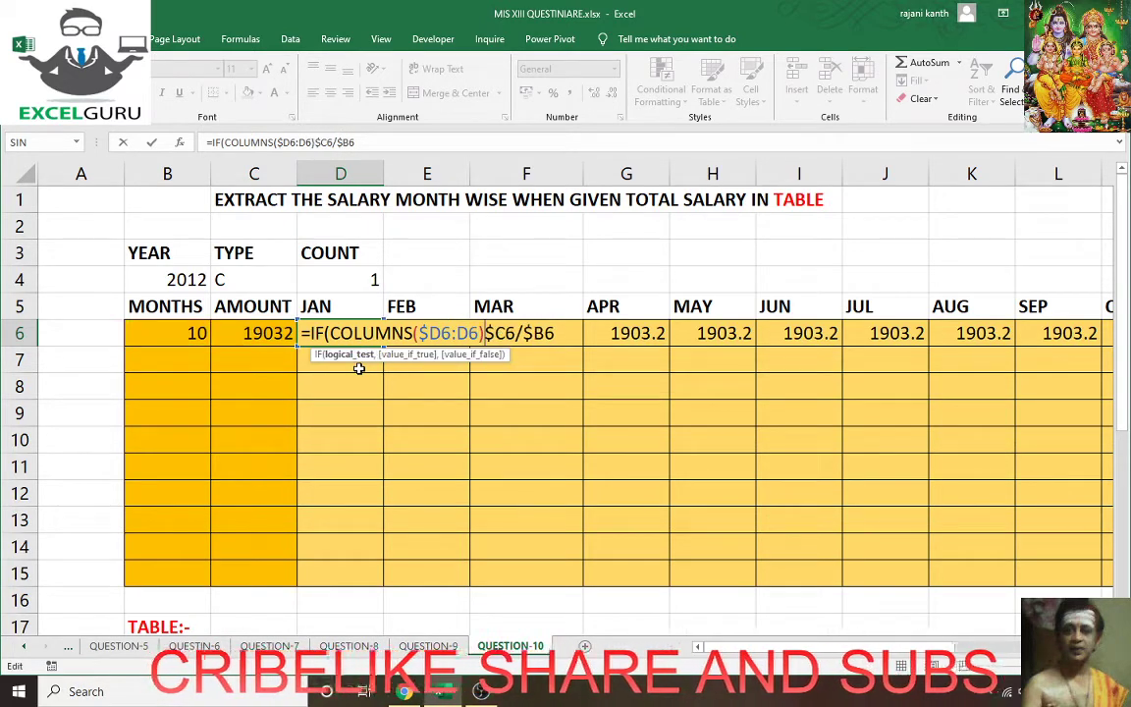
type(">")
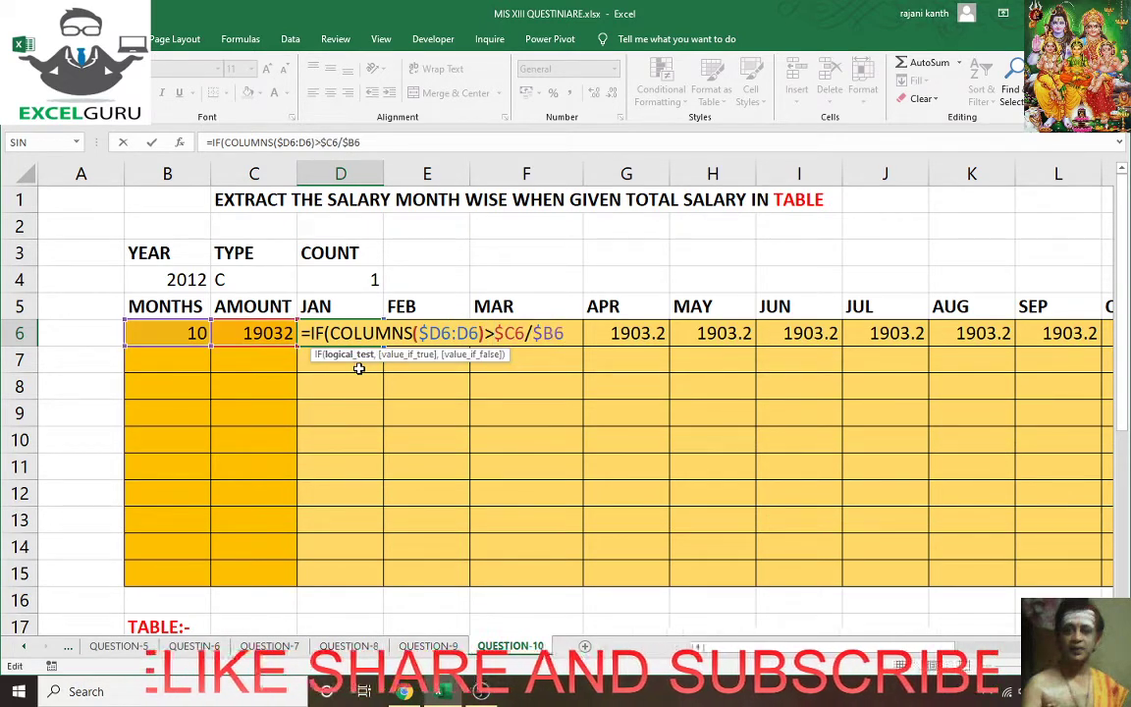
key("Left")
key("Left")
key("Right")
key("Right")
key("F2")
key("Left")
key("Left")
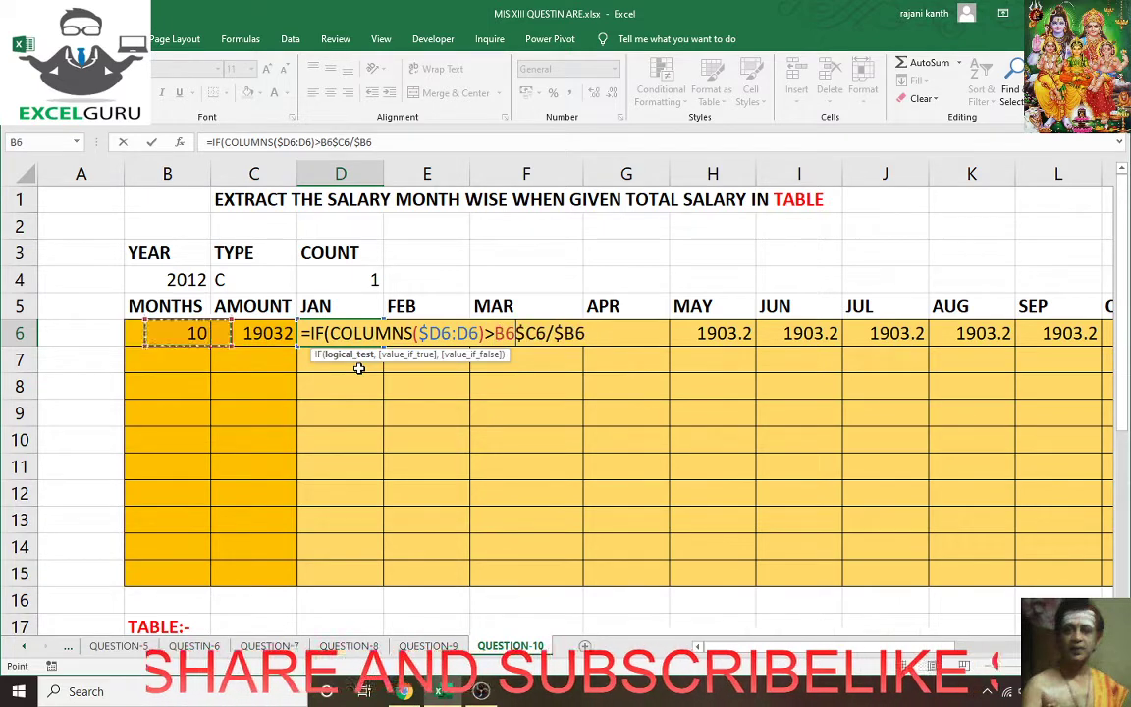
key("F4")
key("F4")
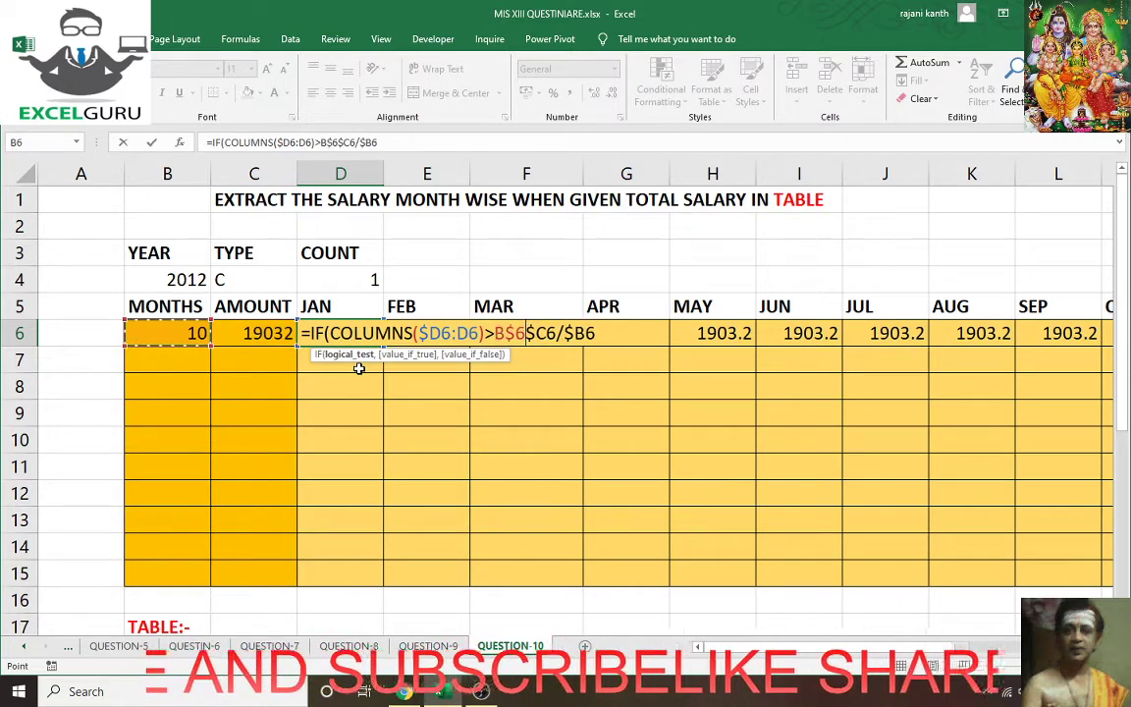
key("F4")
type(",")
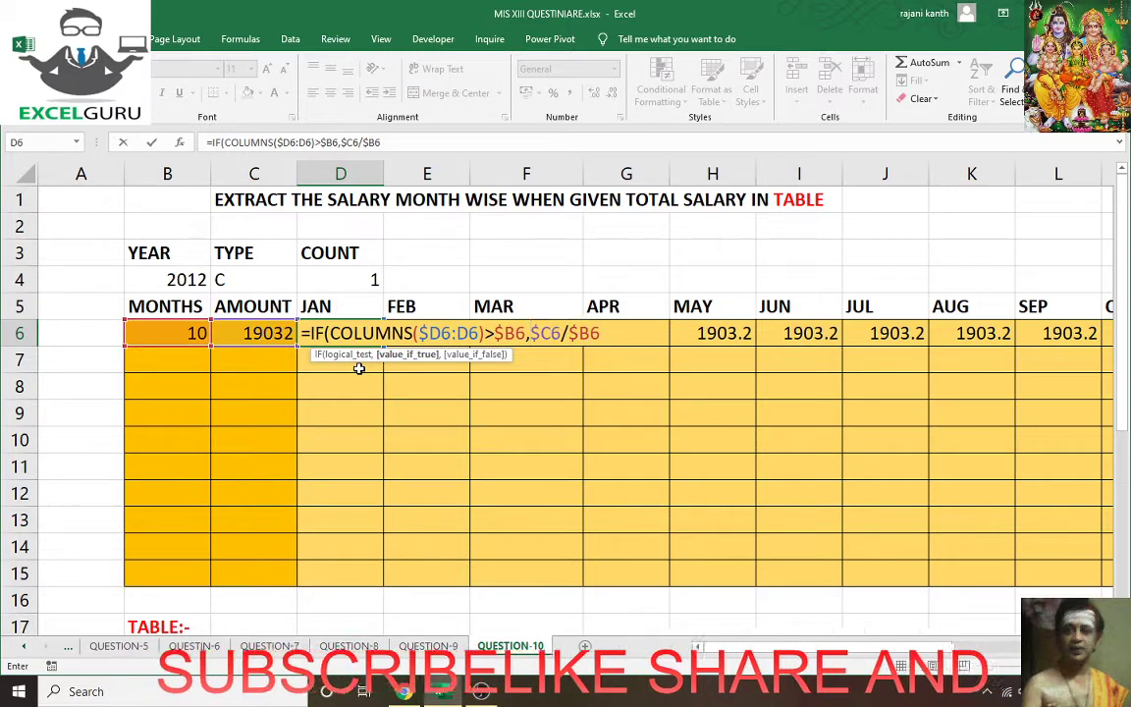
type("\"\"")
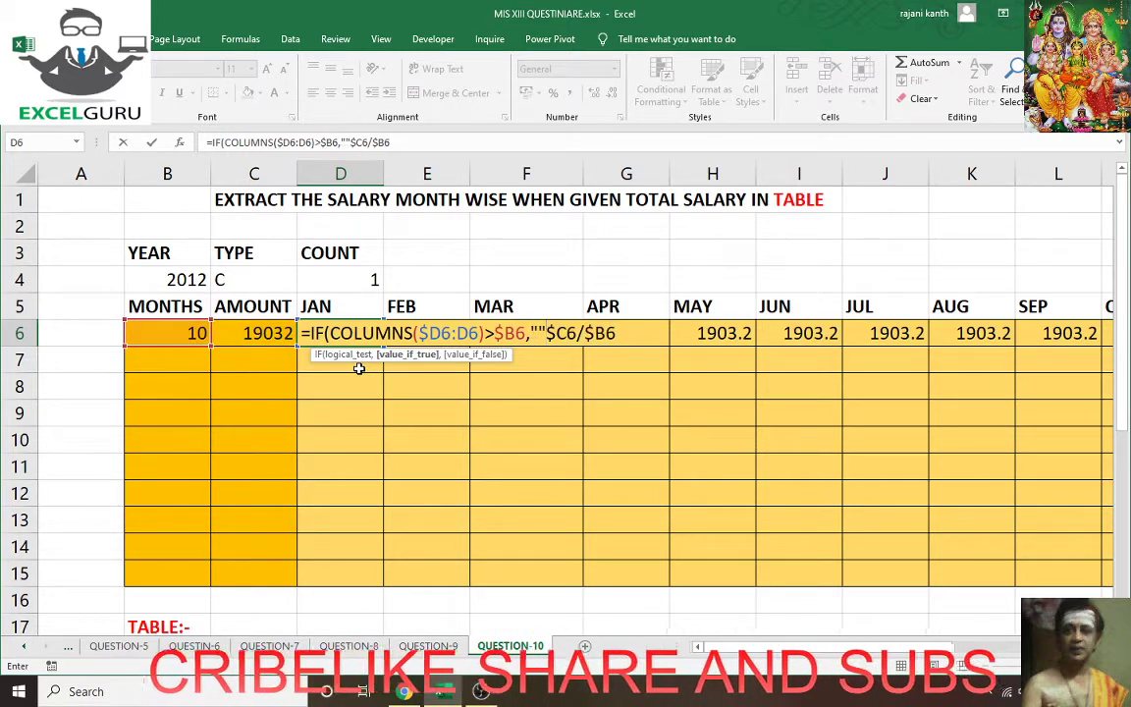
type(",\"\"")
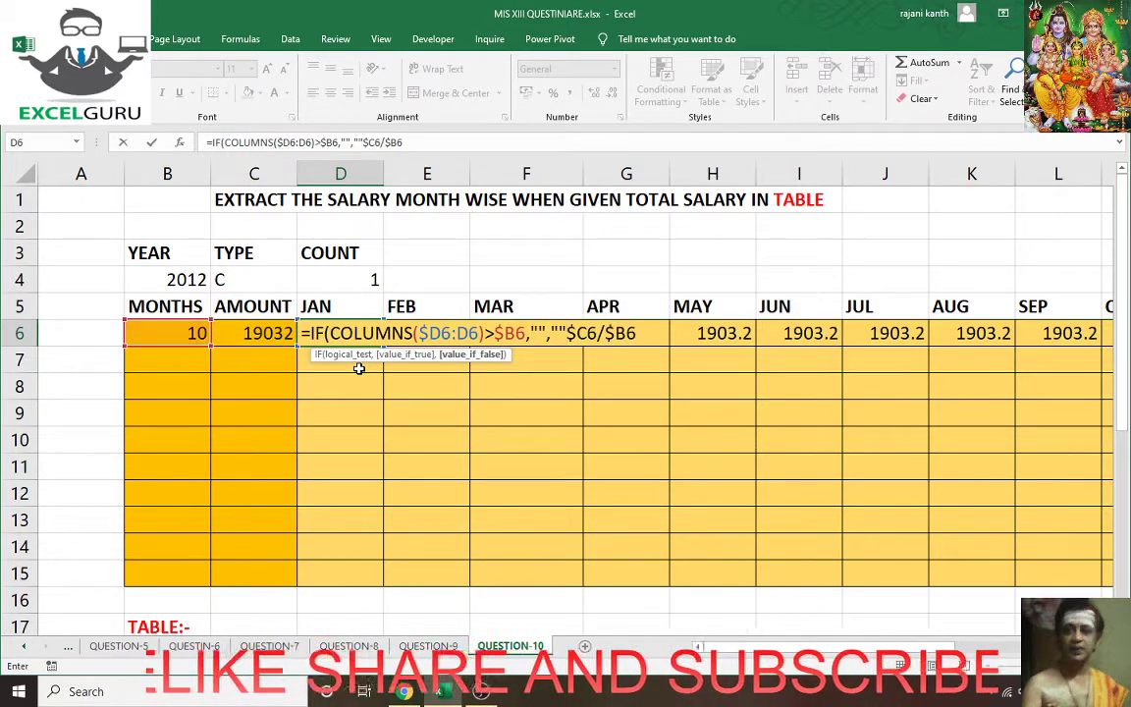
key("Return")
key("Return")
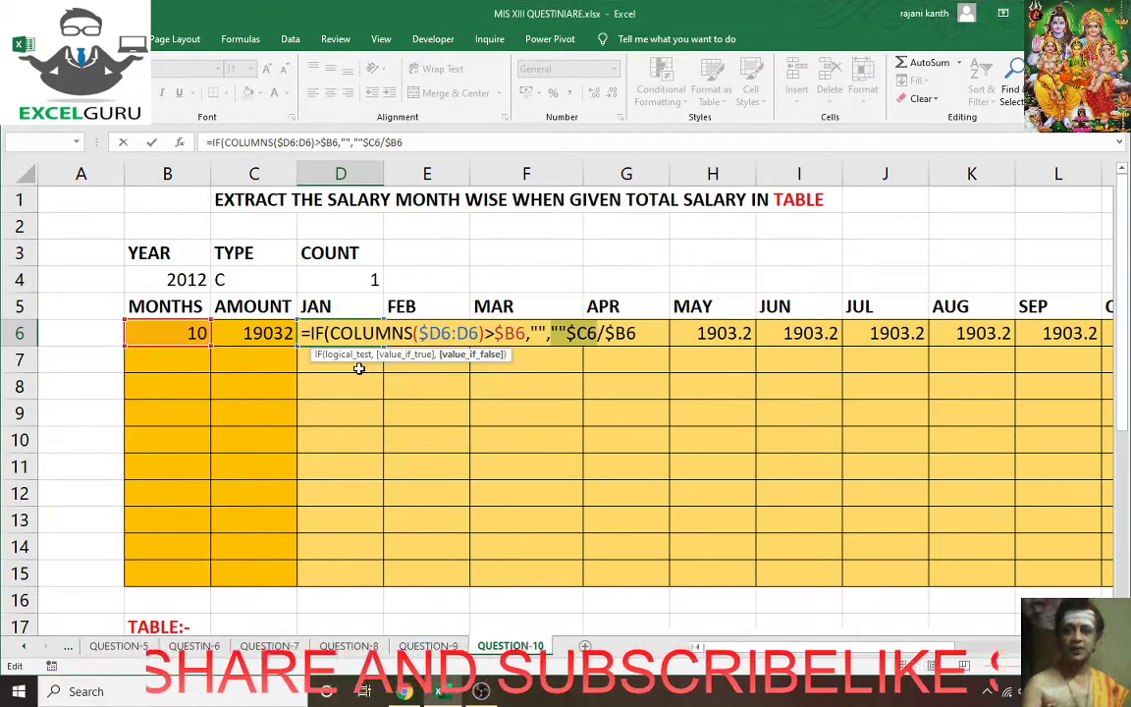
- Remove the extra empty-string argument so D6 reads =IF(COLUMNS($D6:D6)>$B6,"",$C6/$B6)
left_click(568, 334)
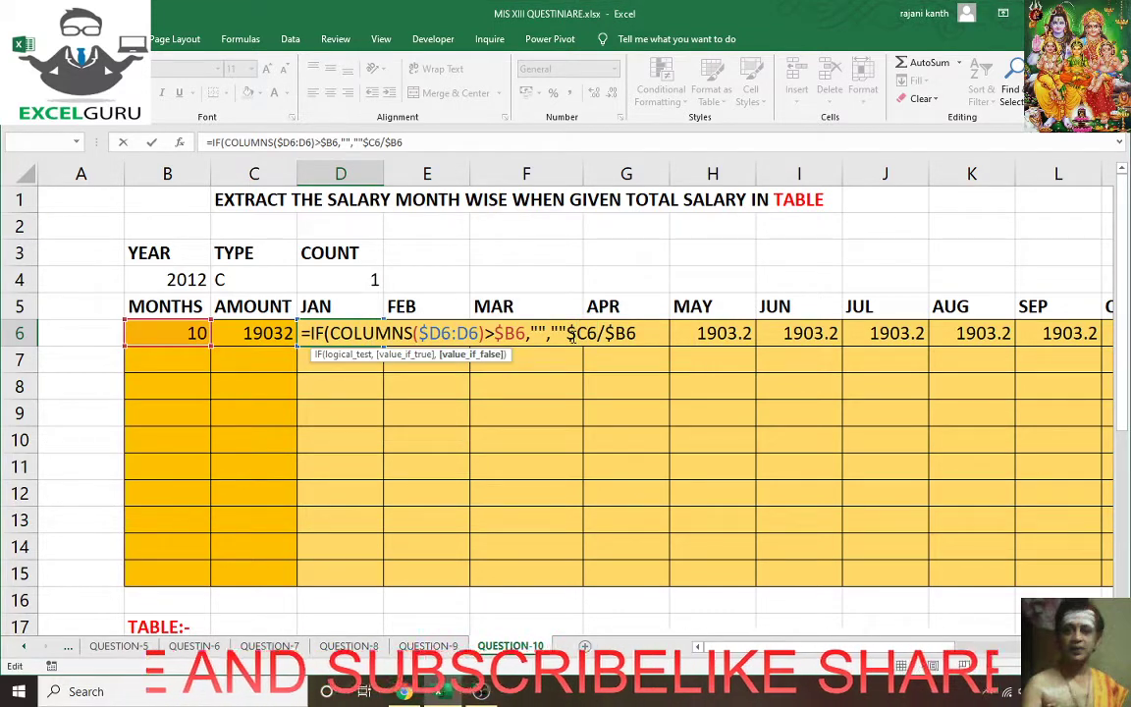
type(",")
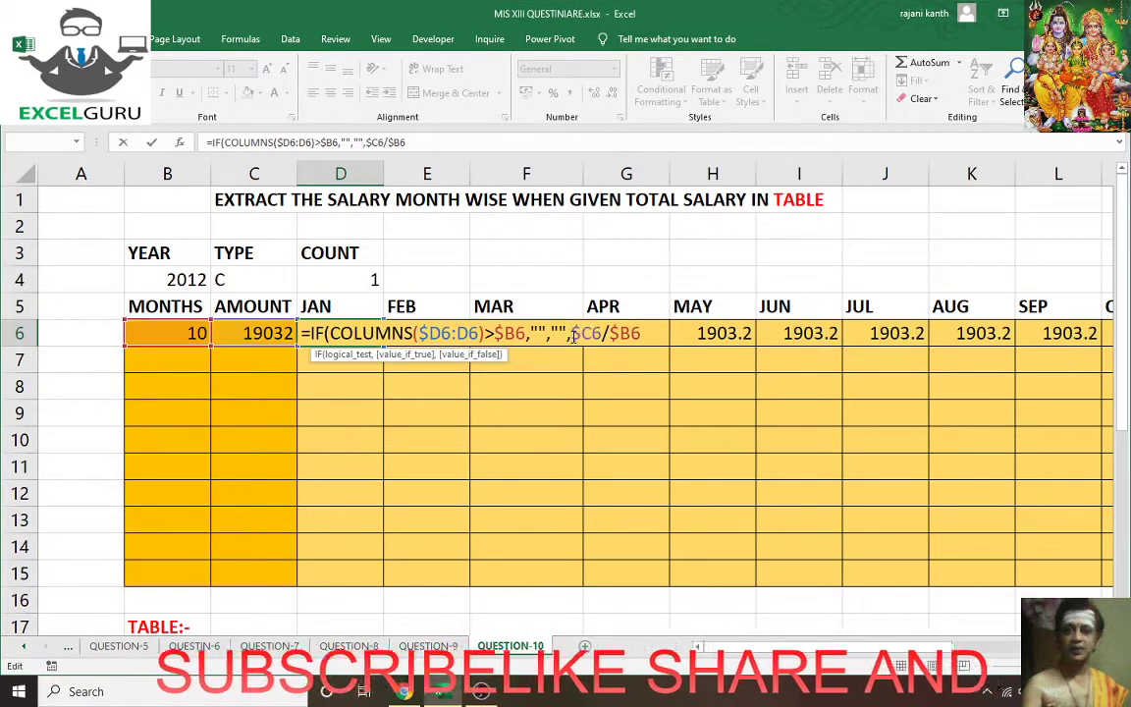
type(")")
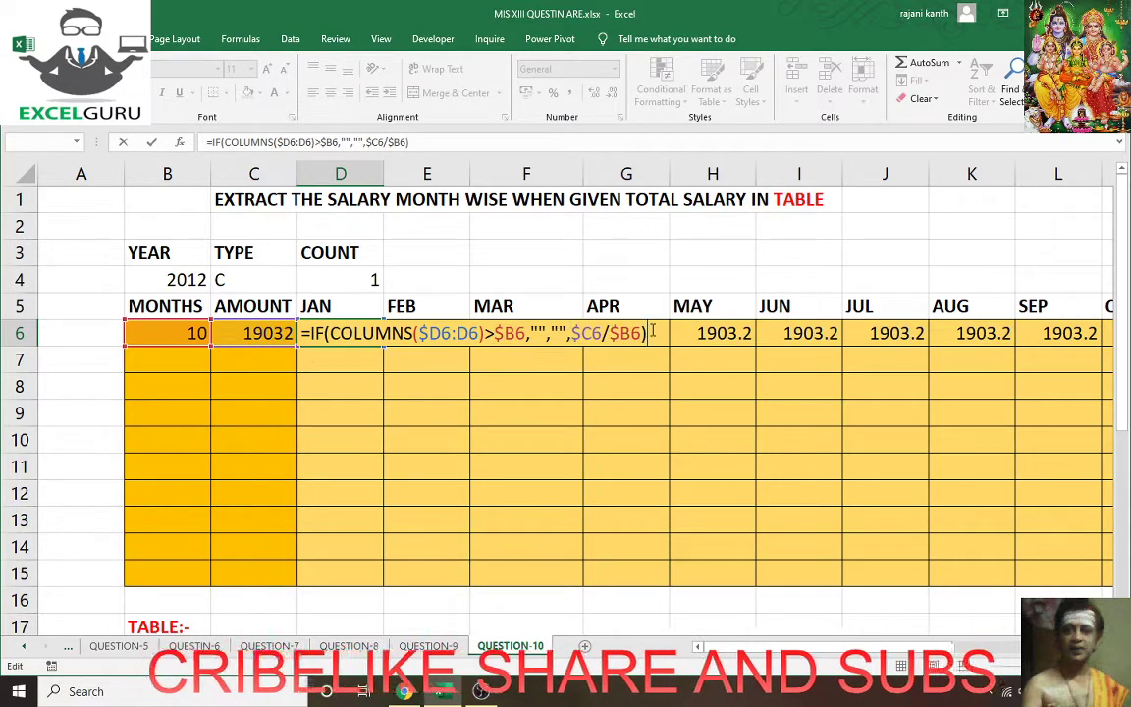
key("Return")
key("Return")
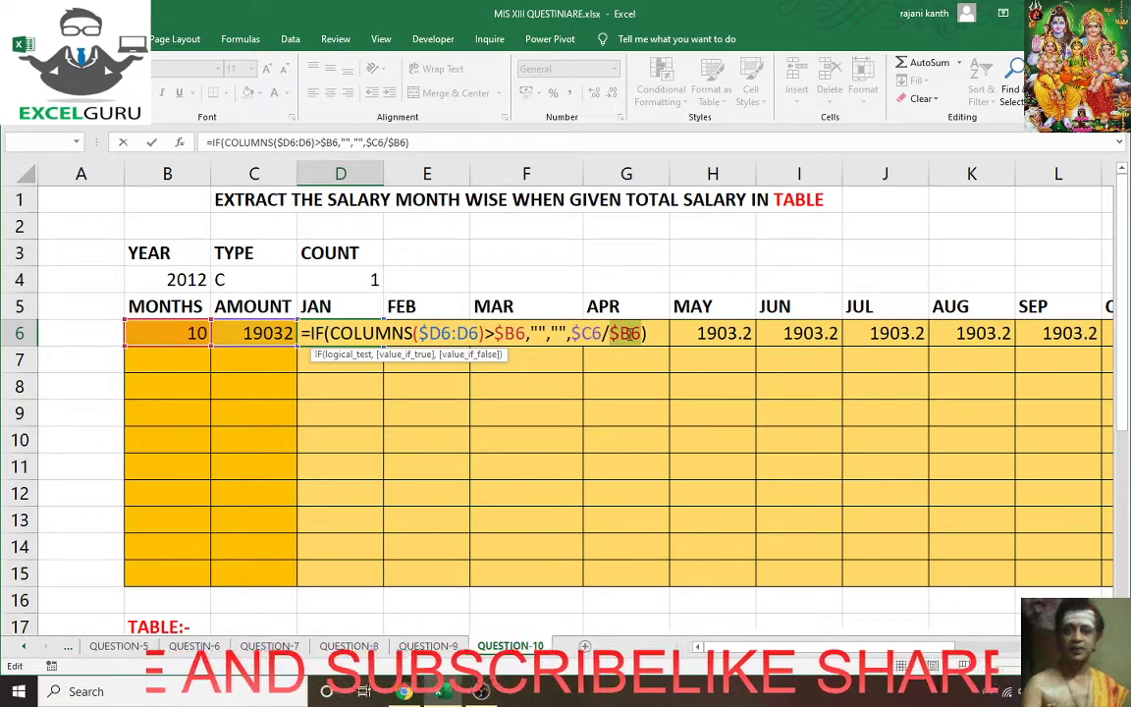
left_click(568, 332)
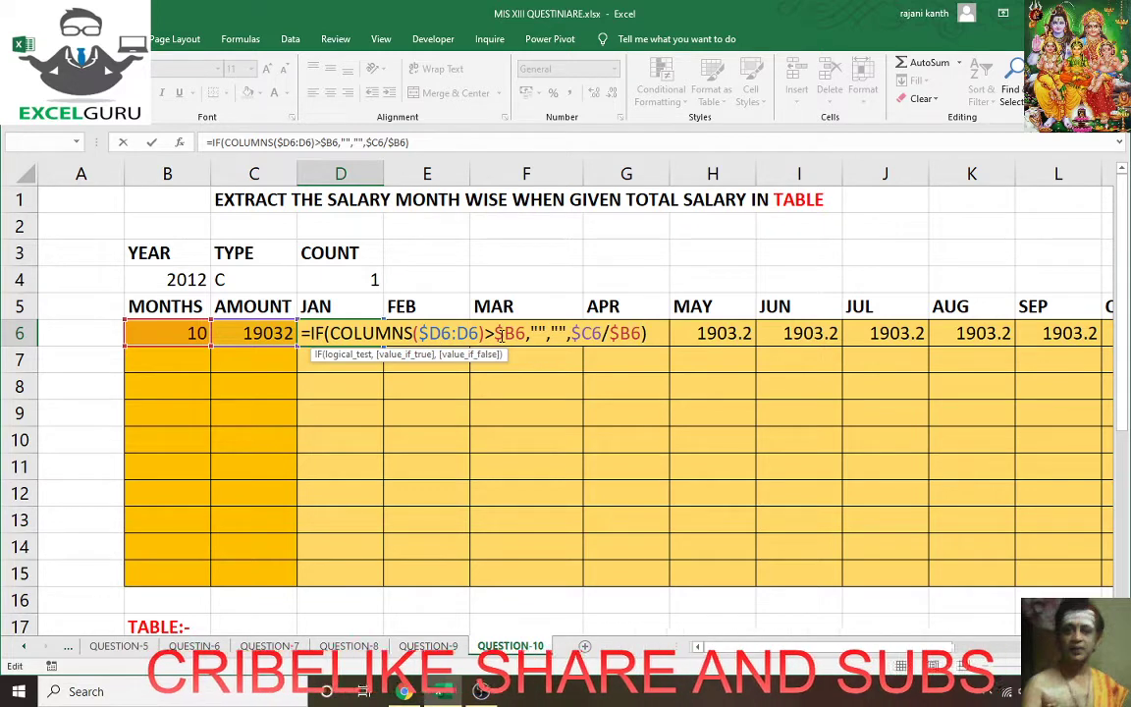
left_click(348, 356)
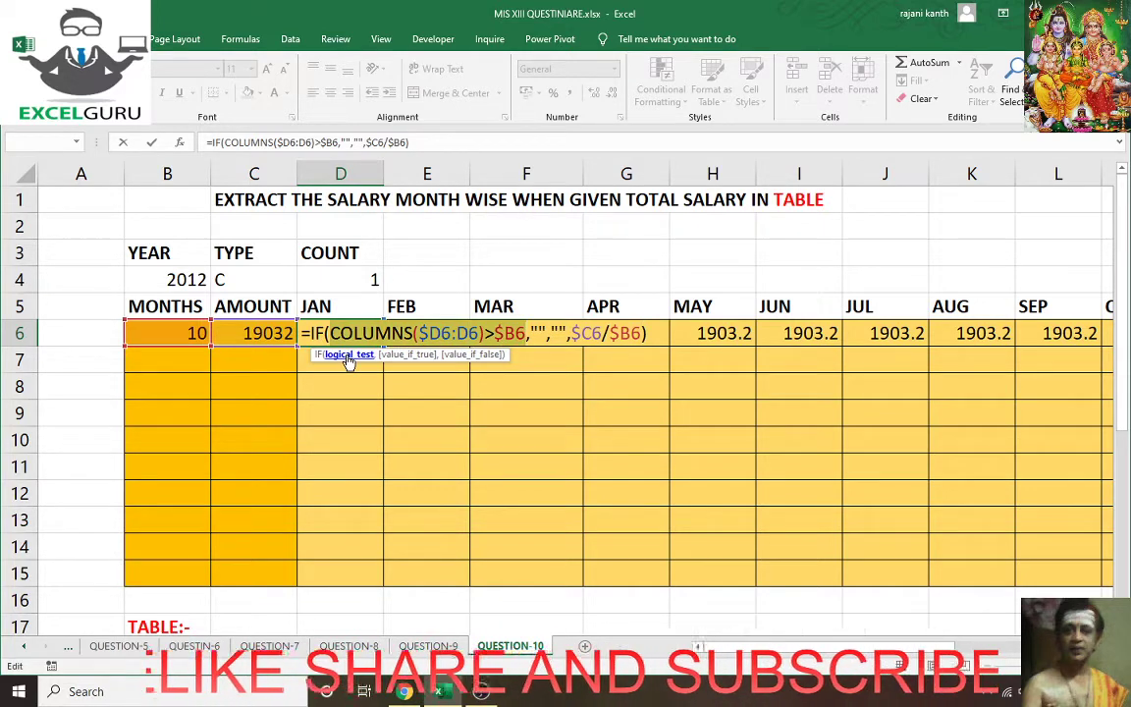
key("F9")
key("ctrl+z")
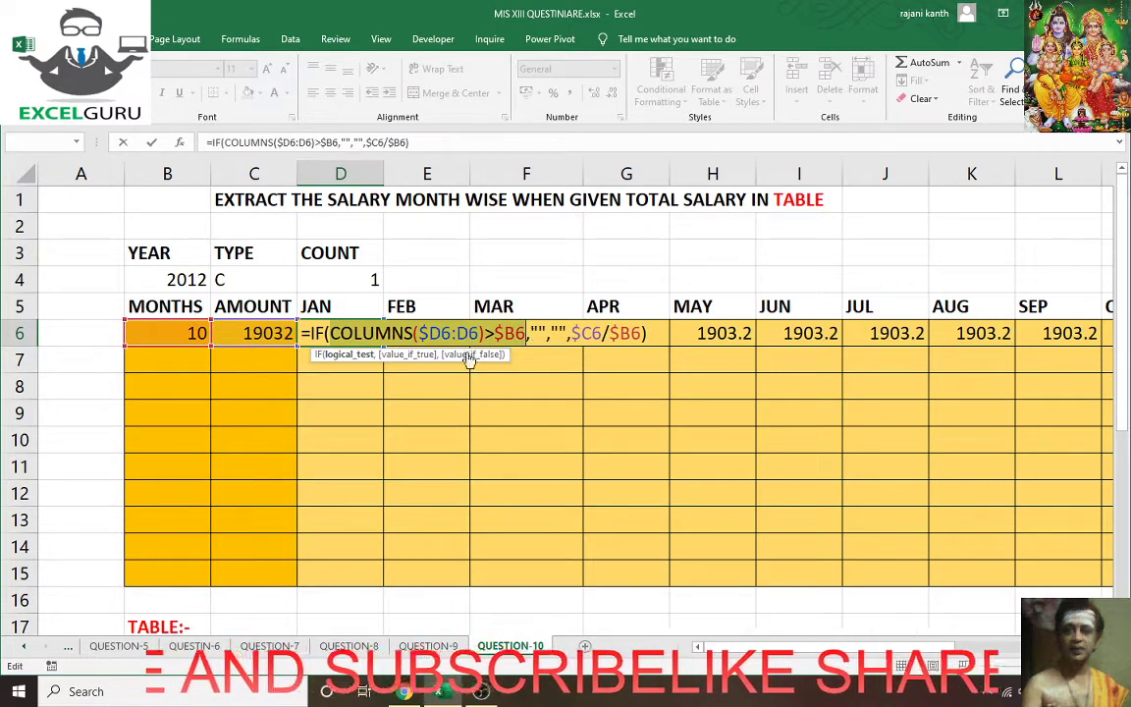
left_click(412, 356)
left_click(473, 355)
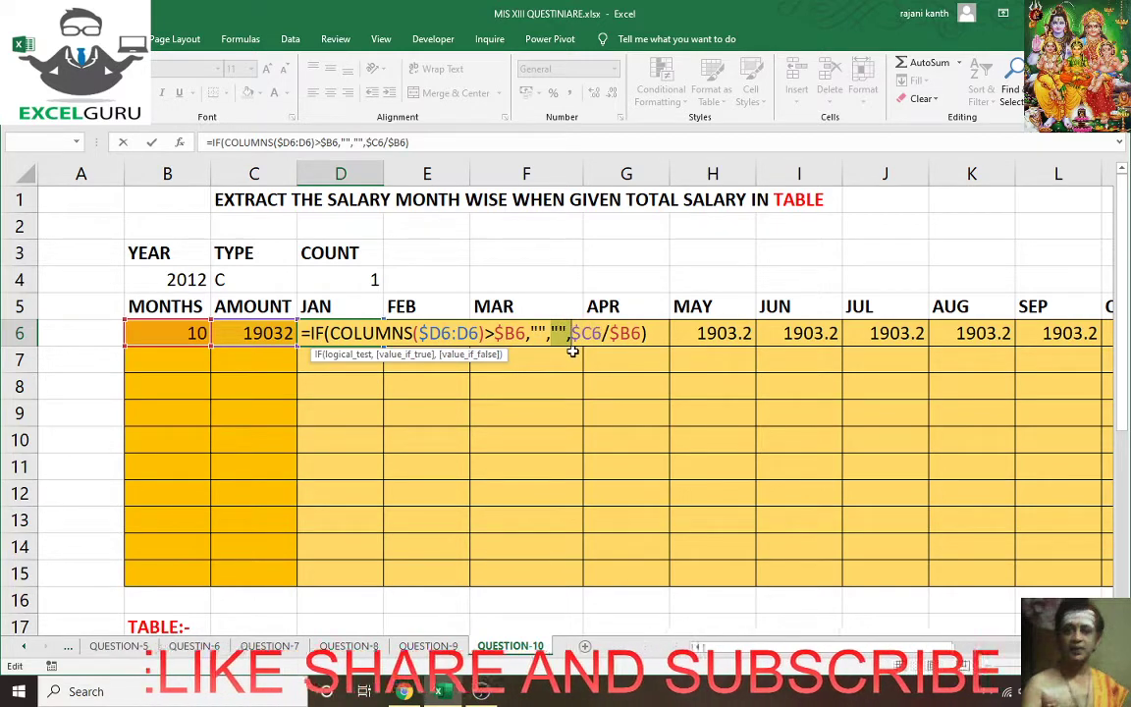
key("Delete")
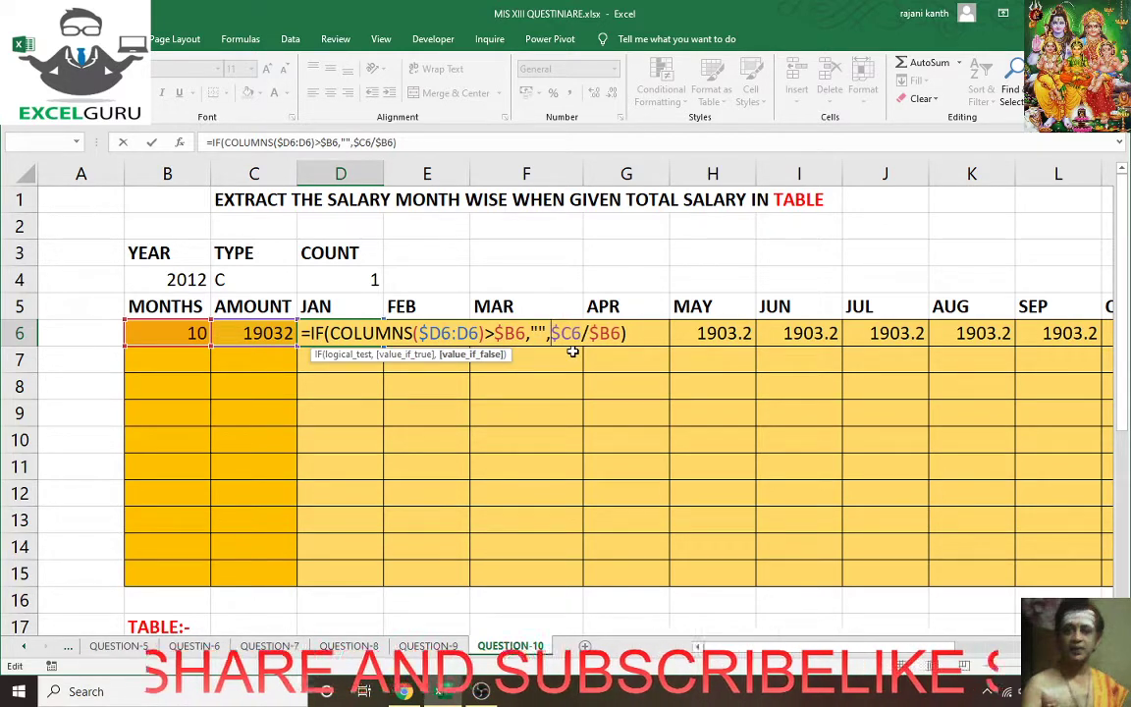
key("ctrl+Return")
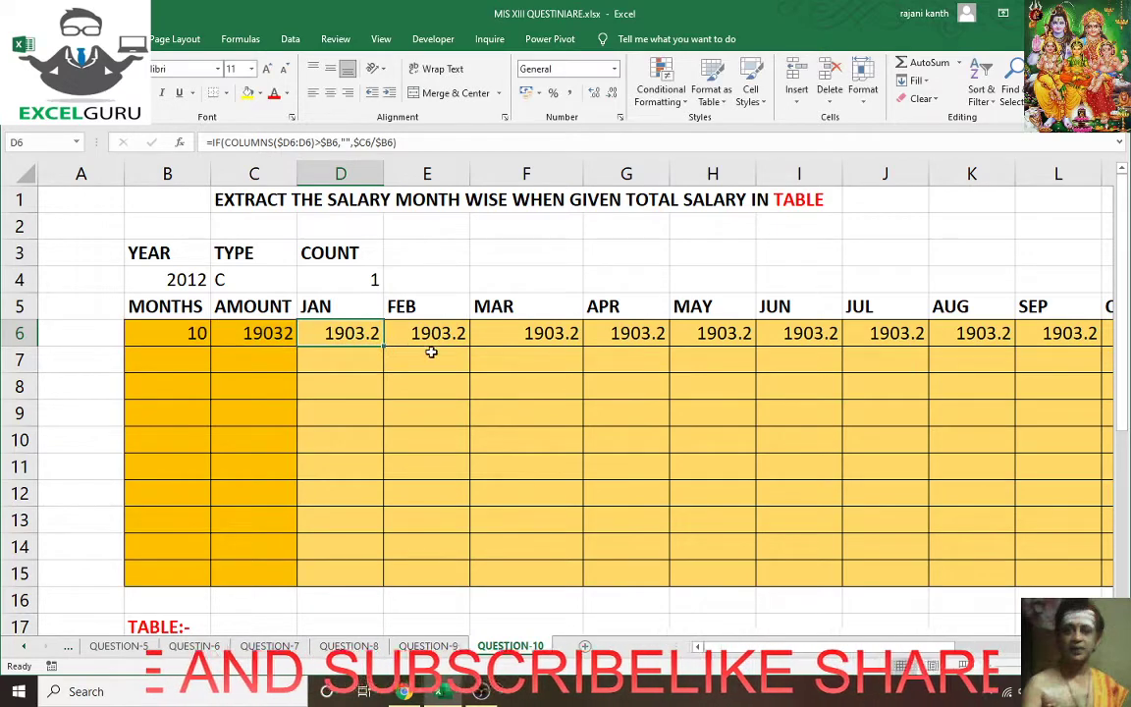
- Fill the D6 formula across to DEC and down to row 15, then return to D6
left_click_drag(383, 343, 987, 351)
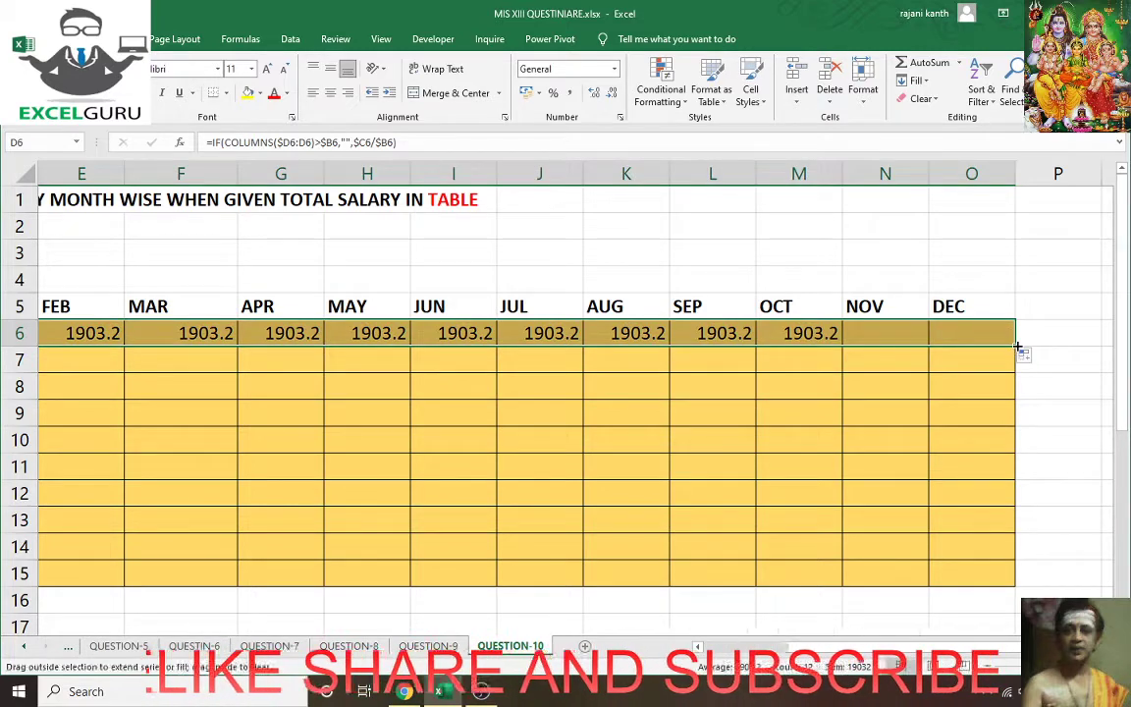
double_click(1017, 349)
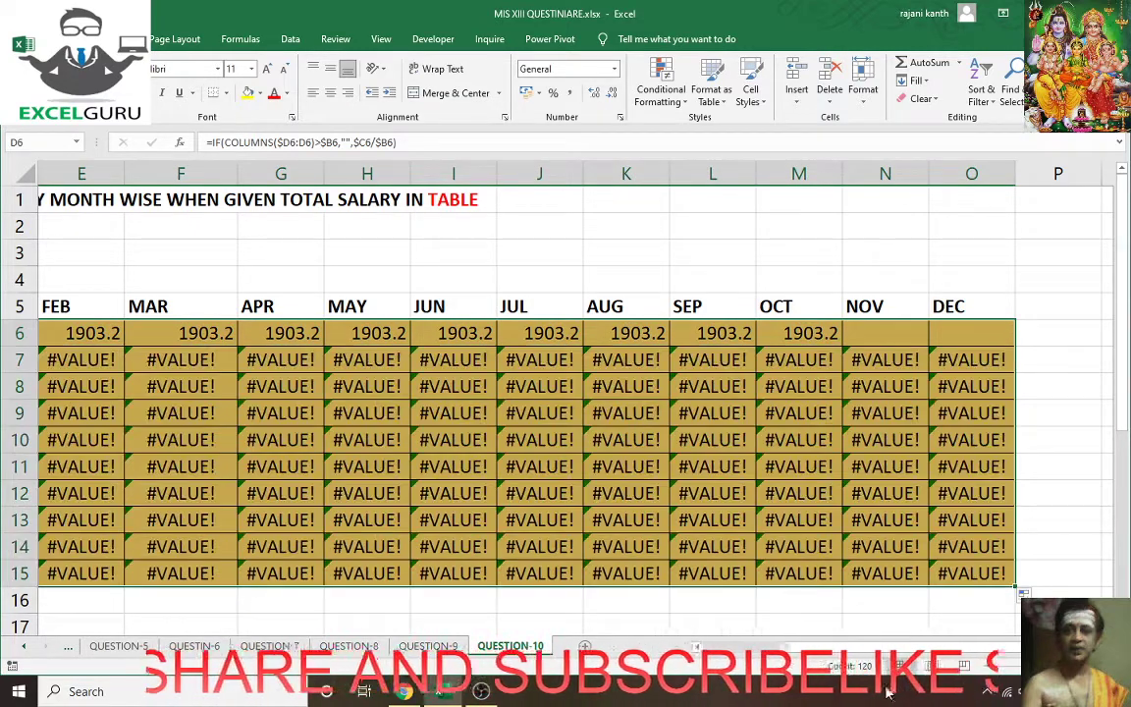
scroll(919, 645, "left", 4)
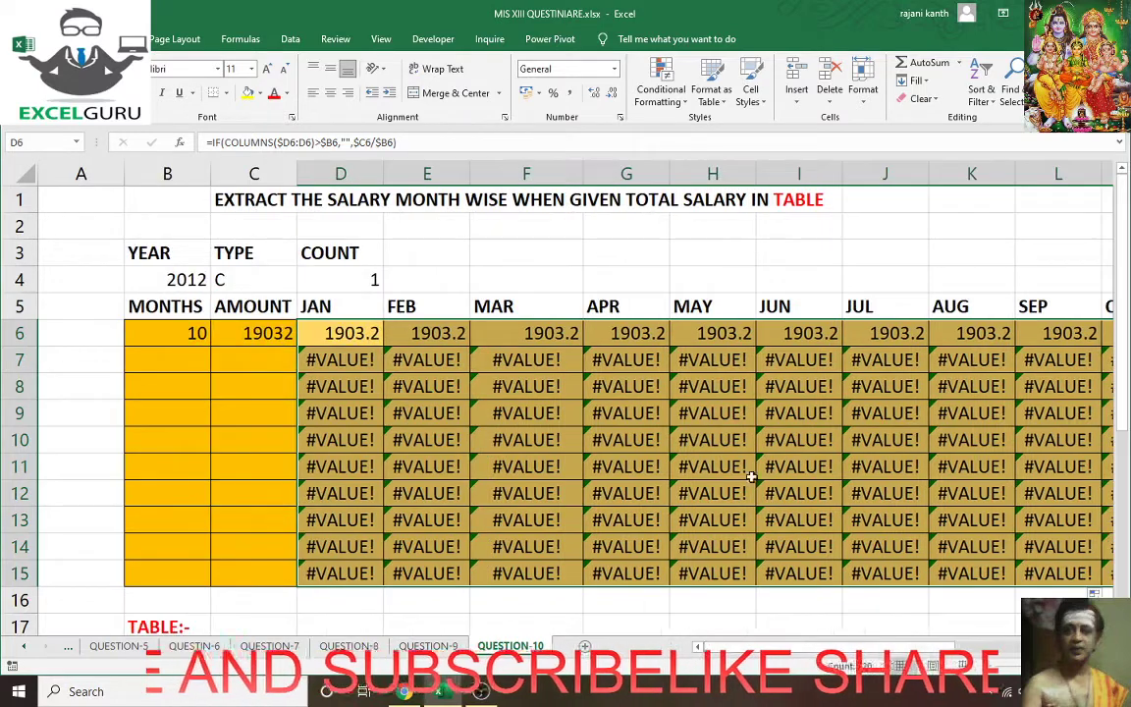
left_click(334, 338)
- Change D6 to =IF(OR(COLUMNS($D6:D6)>$B6,$C6=""),"",$C6/$B6)
double_click(329, 334)
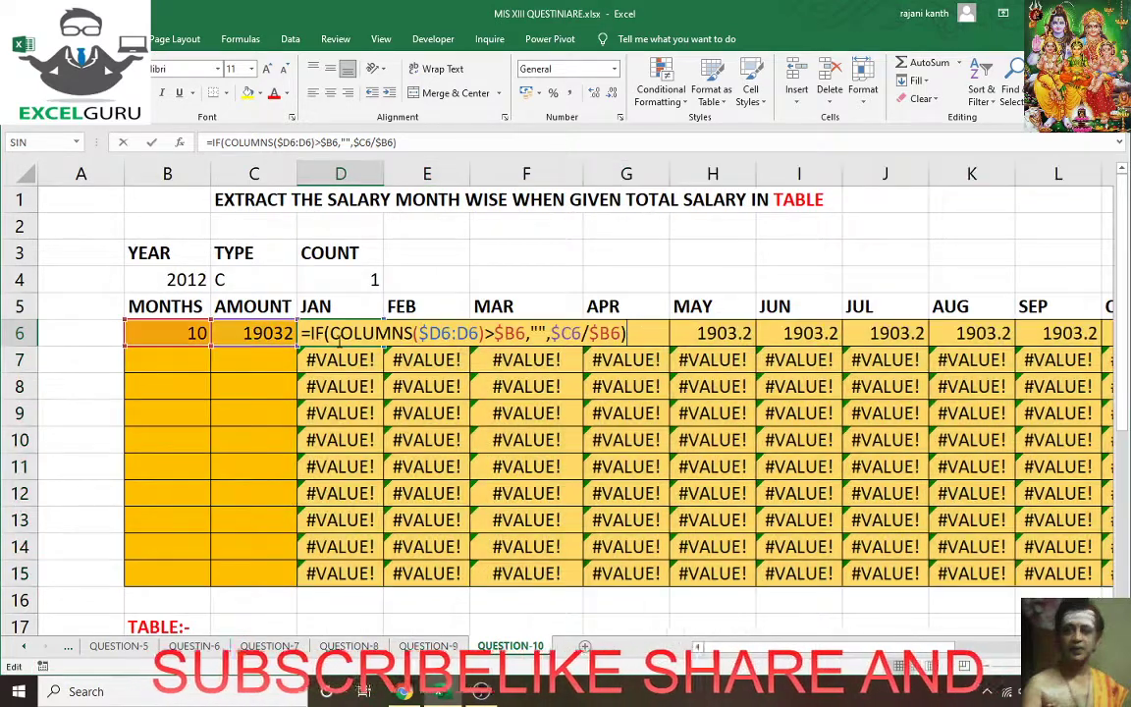
left_click(326, 334)
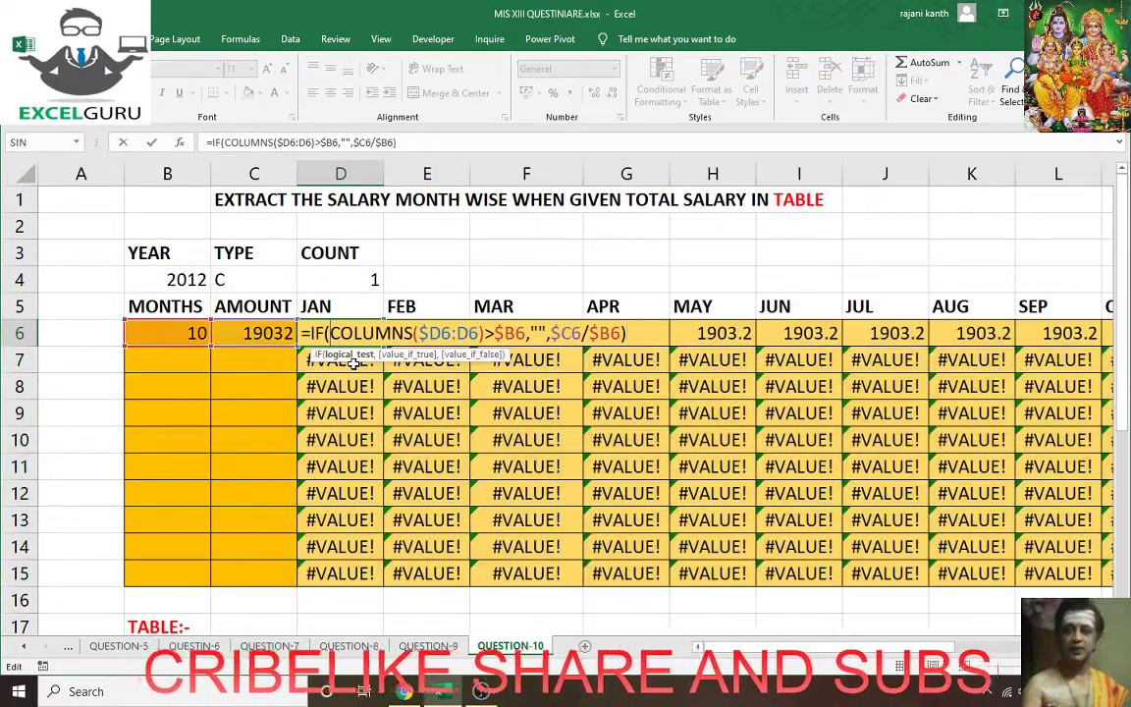
type("OR")
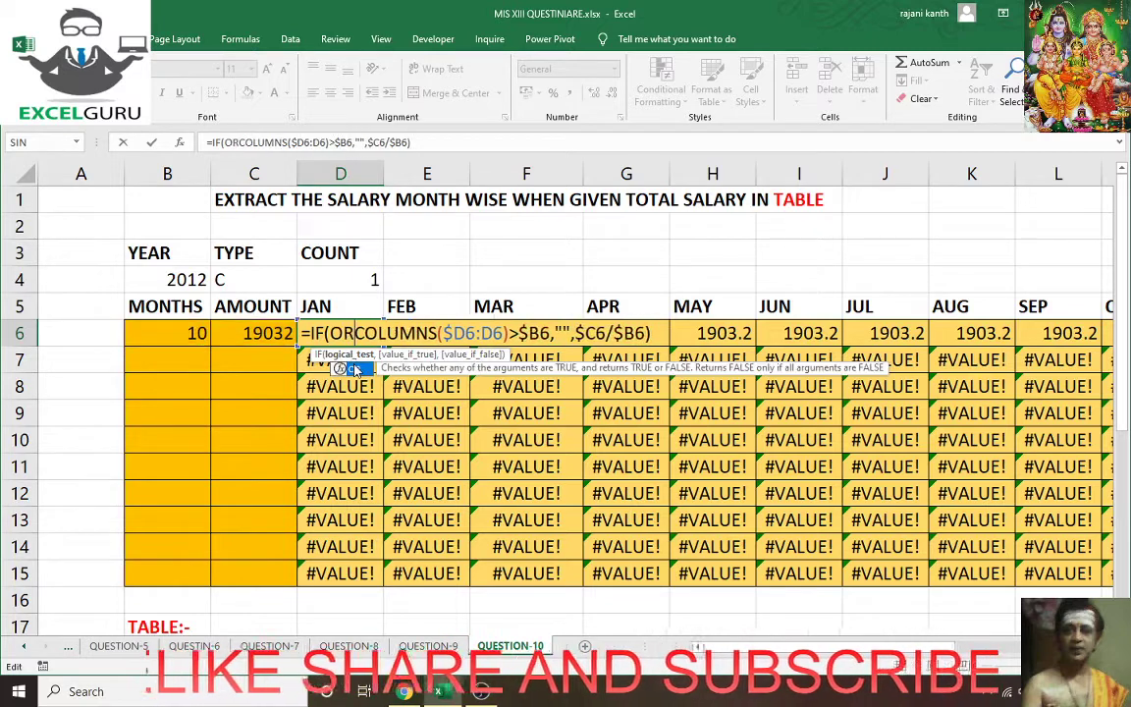
type("(")
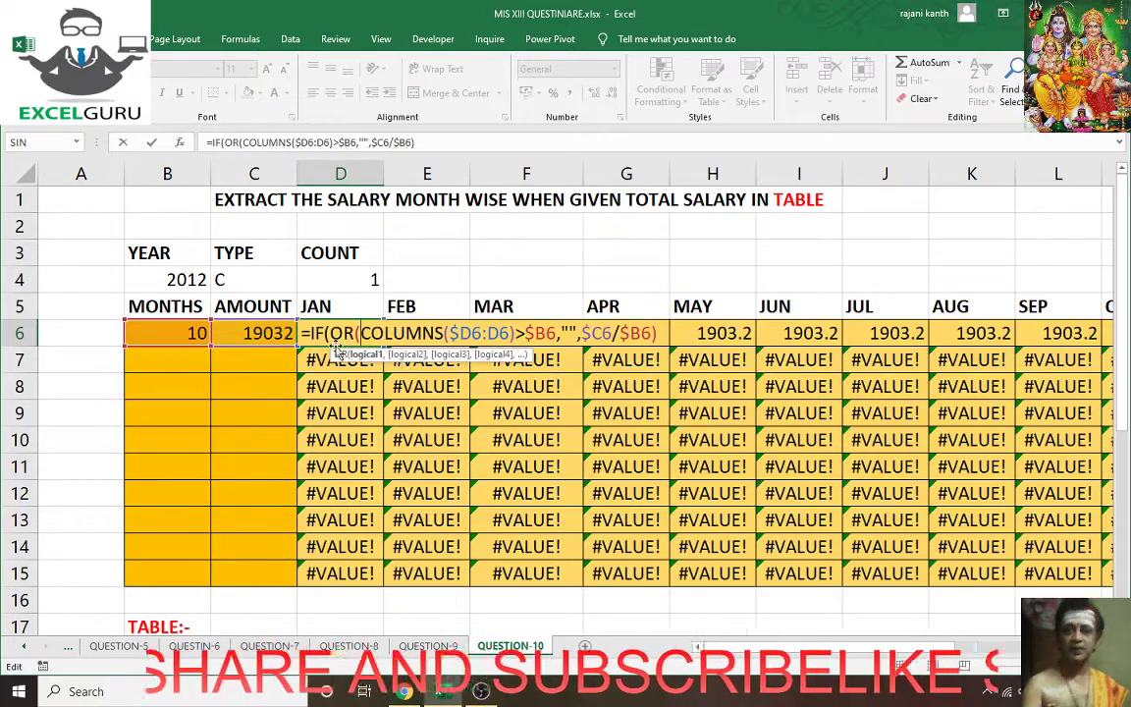
left_click(556, 334)
type(",")
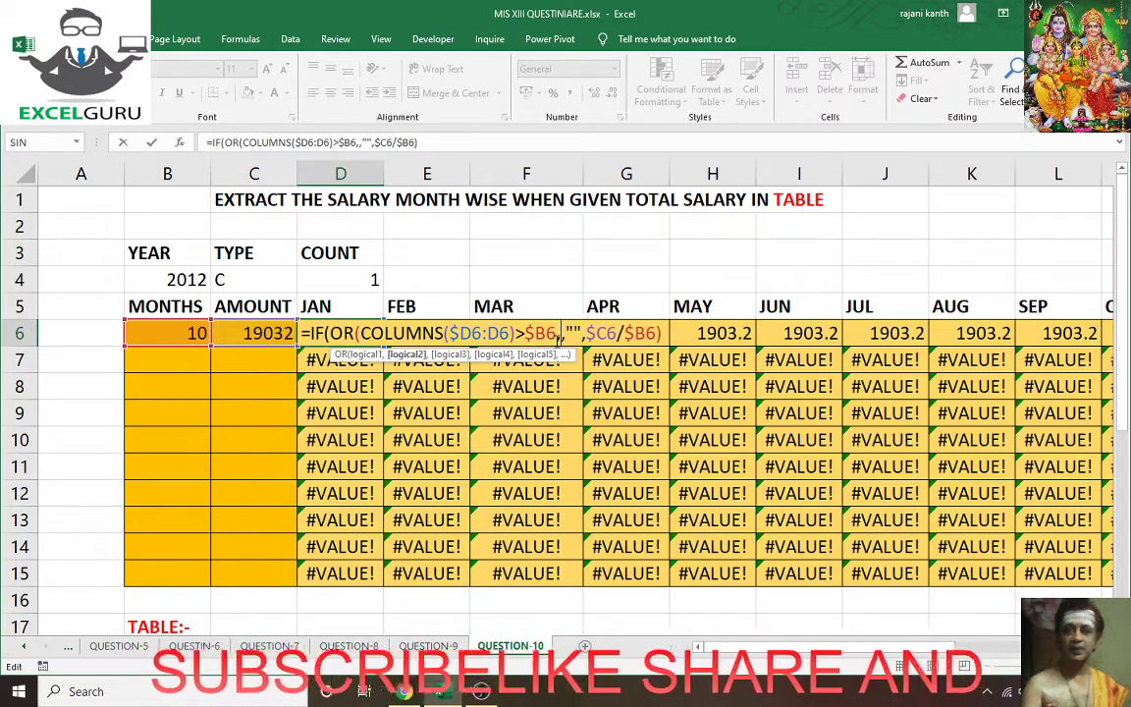
left_click(257, 331)
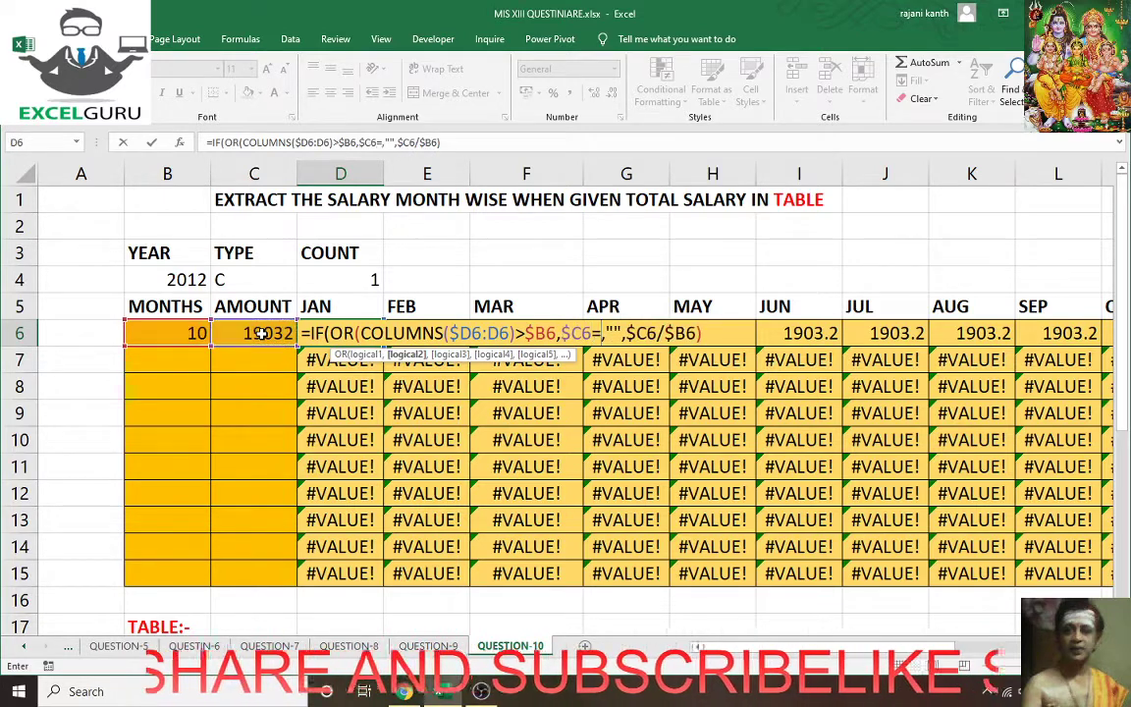
type("=\"\"")
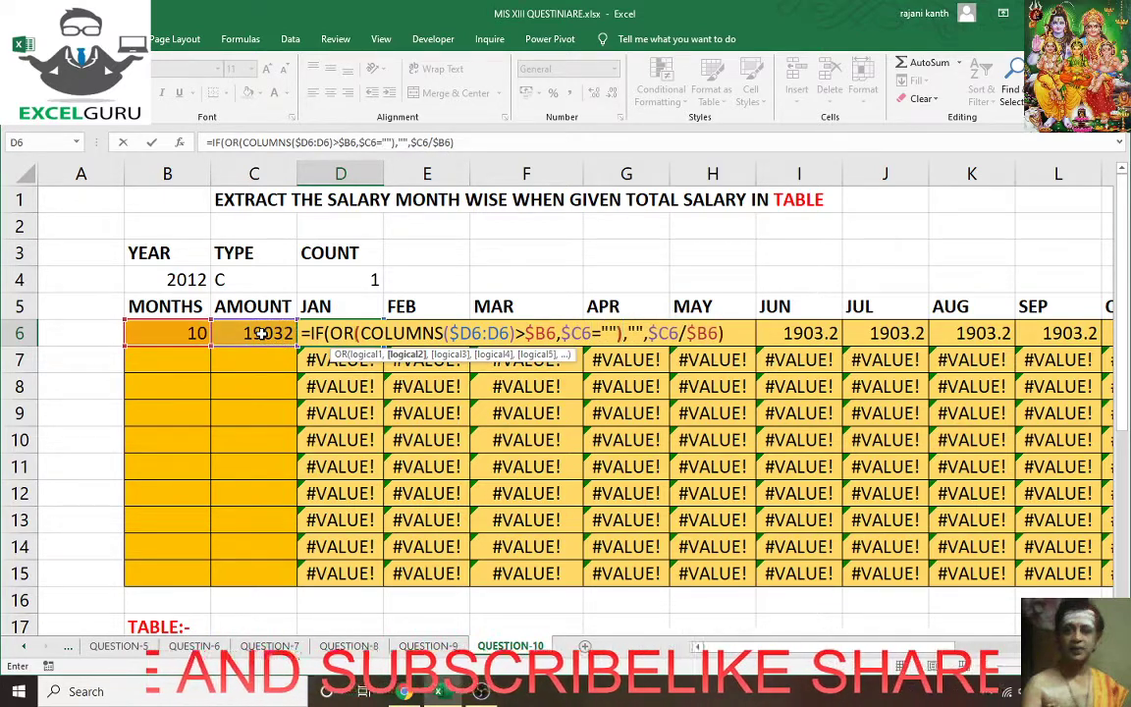
type(")")
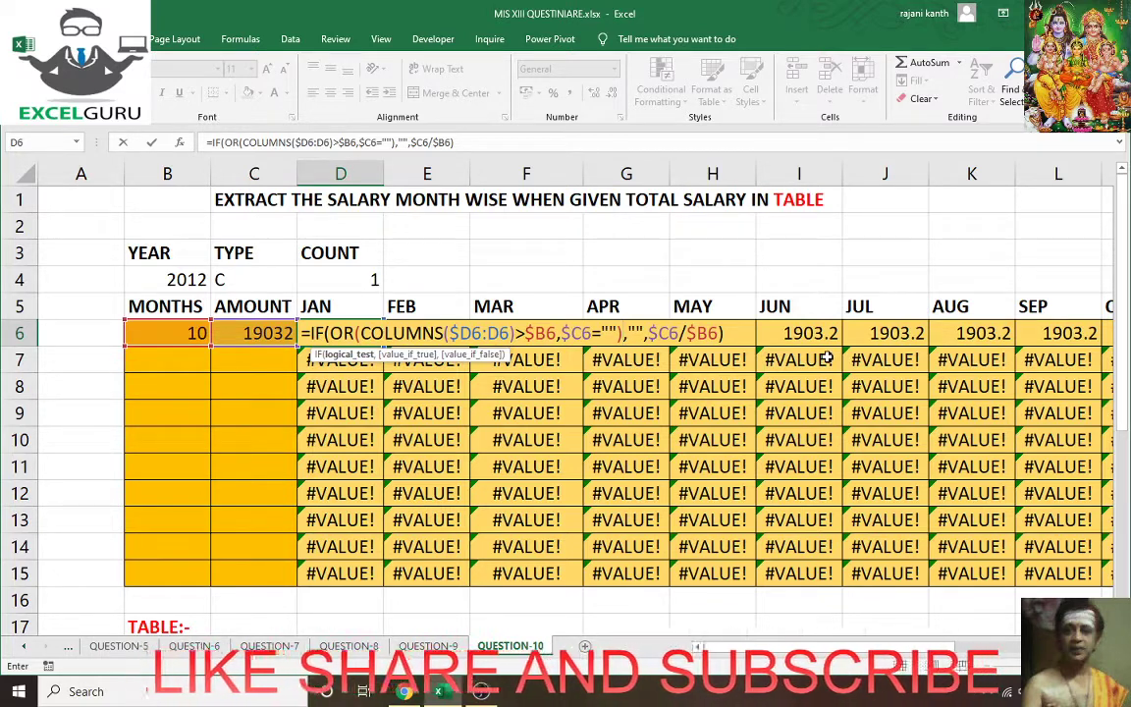
key("ctrl+Return")
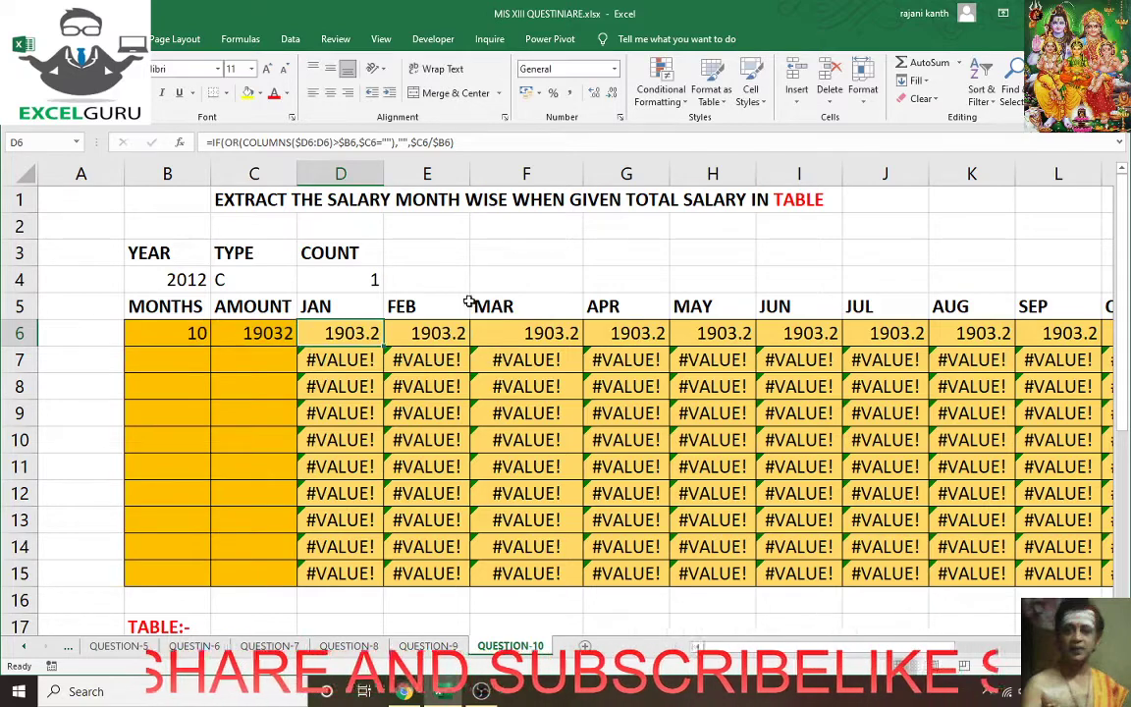
- Fill the D6 month formula across to DEC and down to row 15, then set YEAR to 2010
mouse_move(385, 345)
left_mouse_down()
mouse_move(1039, 355)
mouse_move(1009, 350)
left_mouse_up()
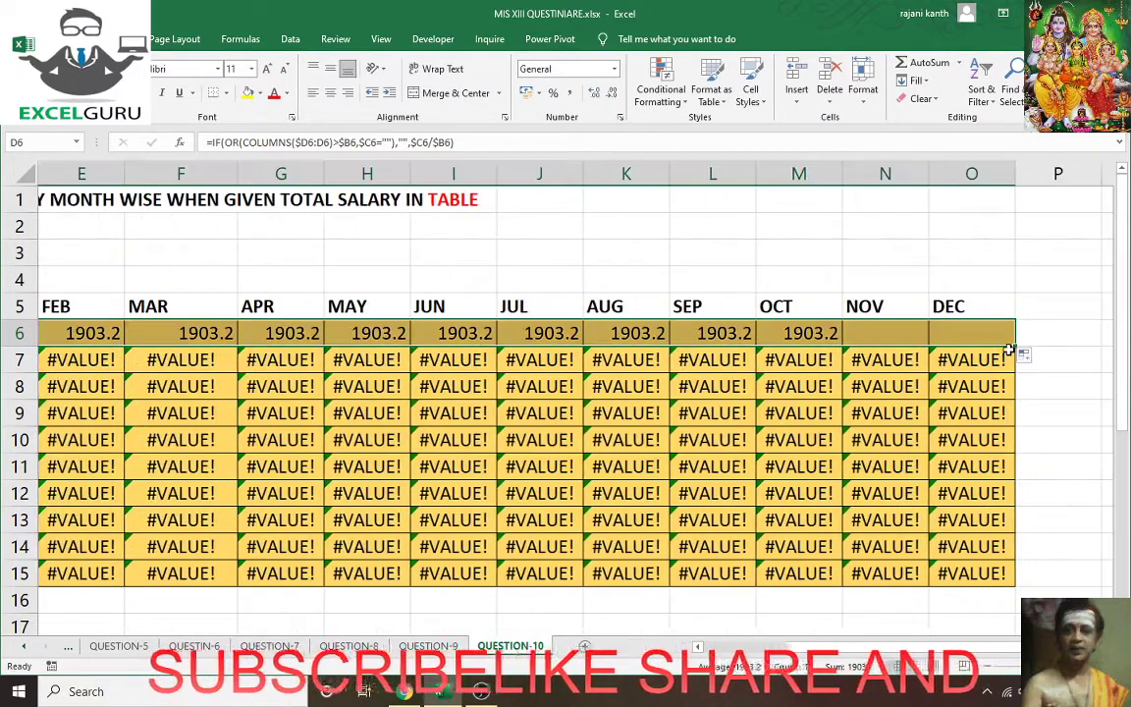
double_click(1016, 346)
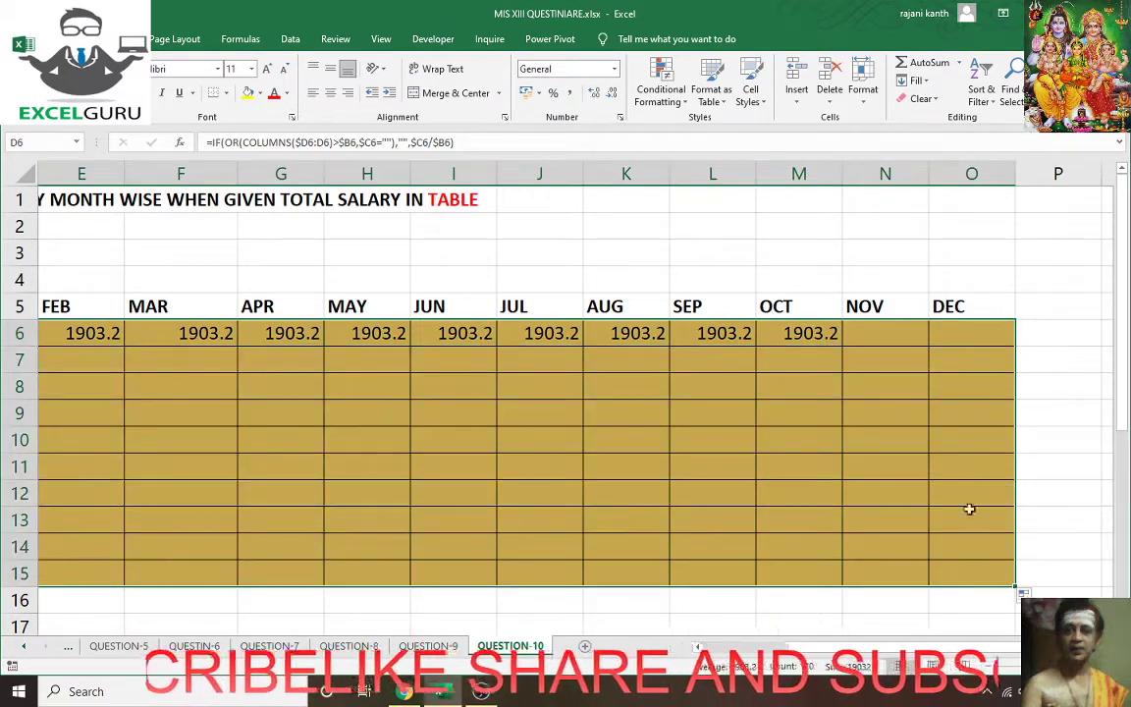
scroll(699, 521, "left", 3)
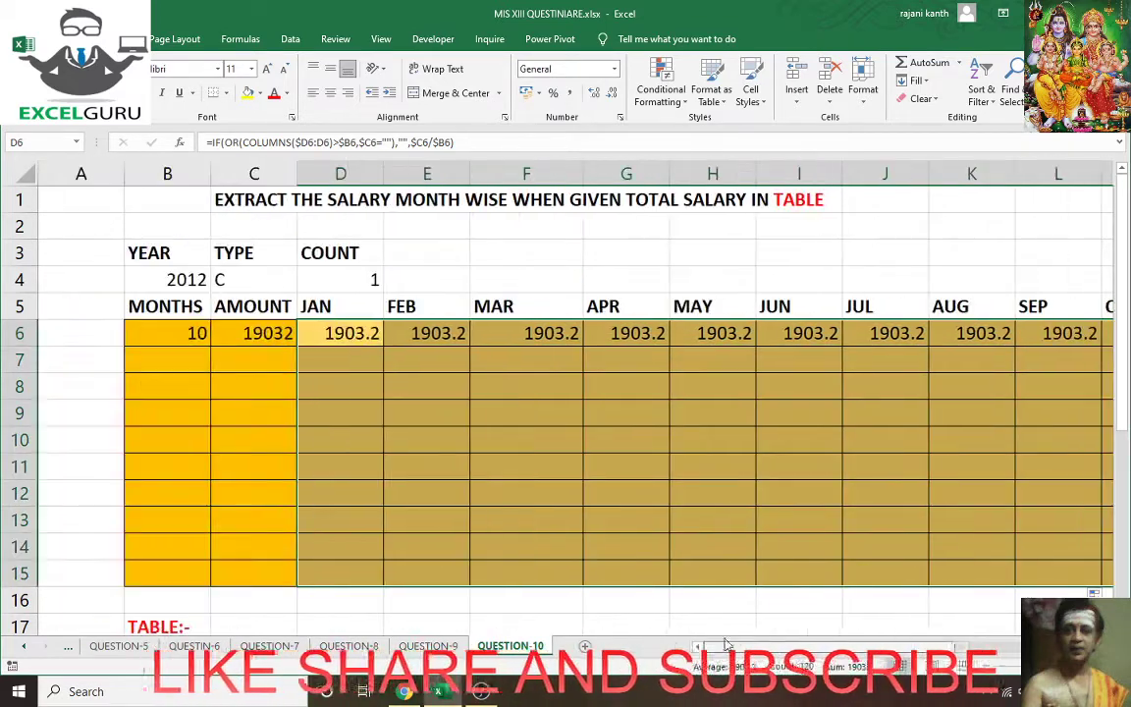
left_click(186, 280)
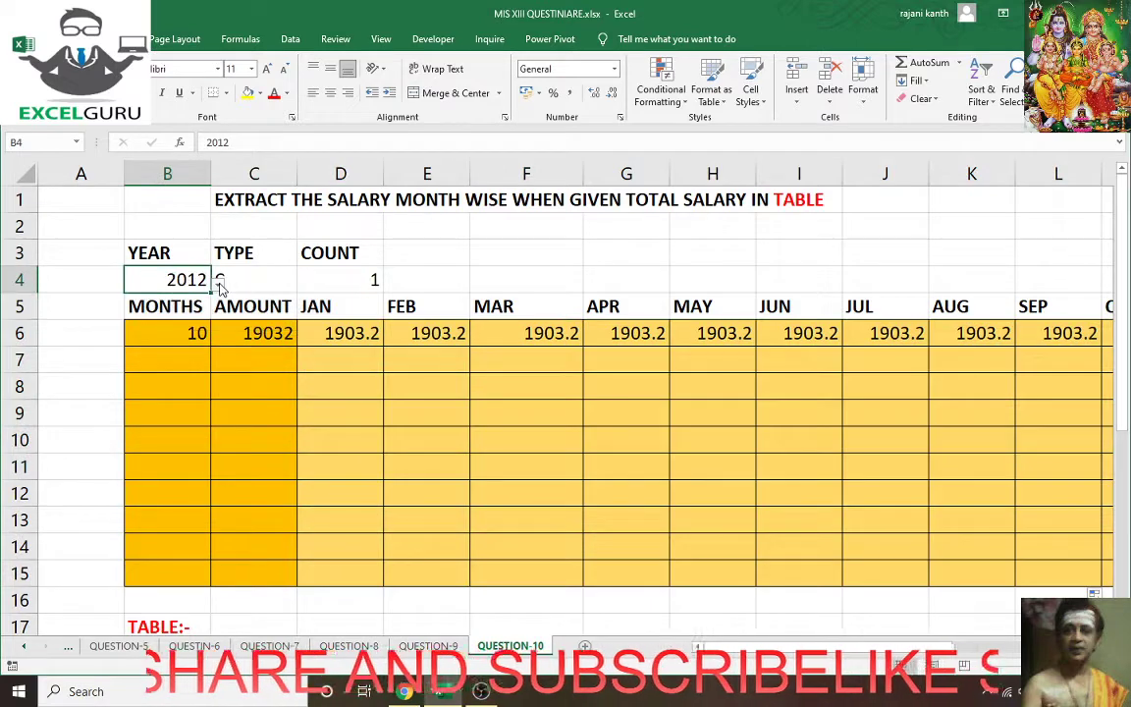
left_click(217, 281)
left_click(162, 355)
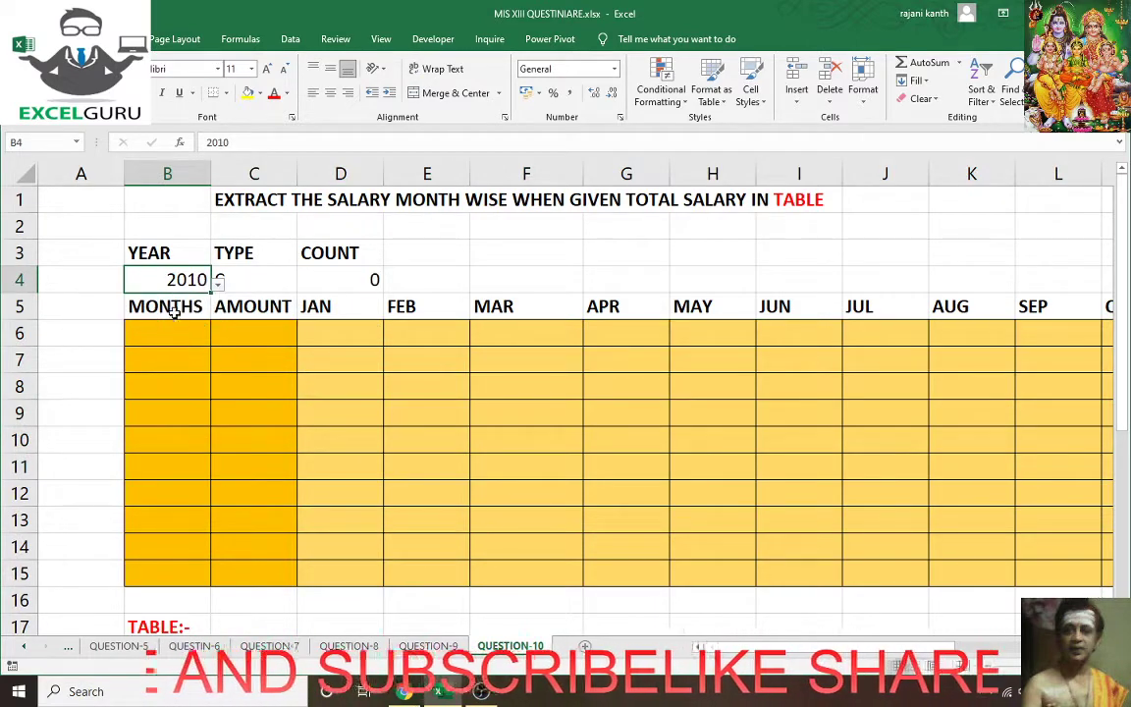
- Try TYPE B and C, finishing on D, which leaves the month grid blank
left_click(261, 279)
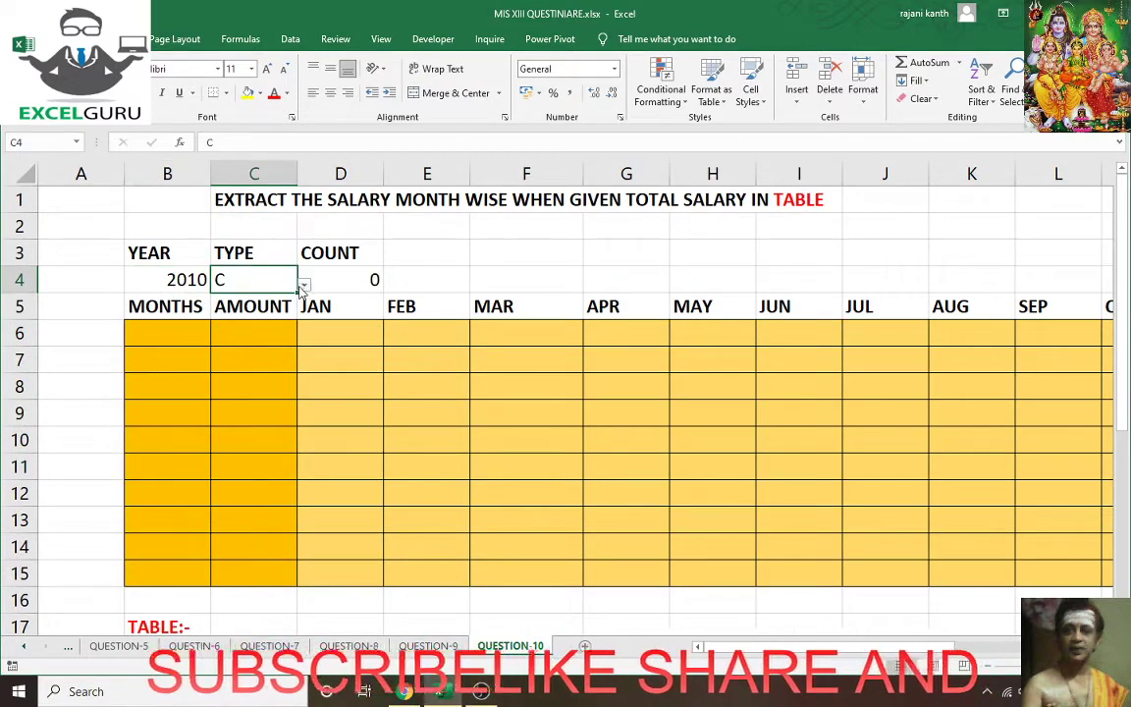
left_click(303, 284)
left_click(241, 322)
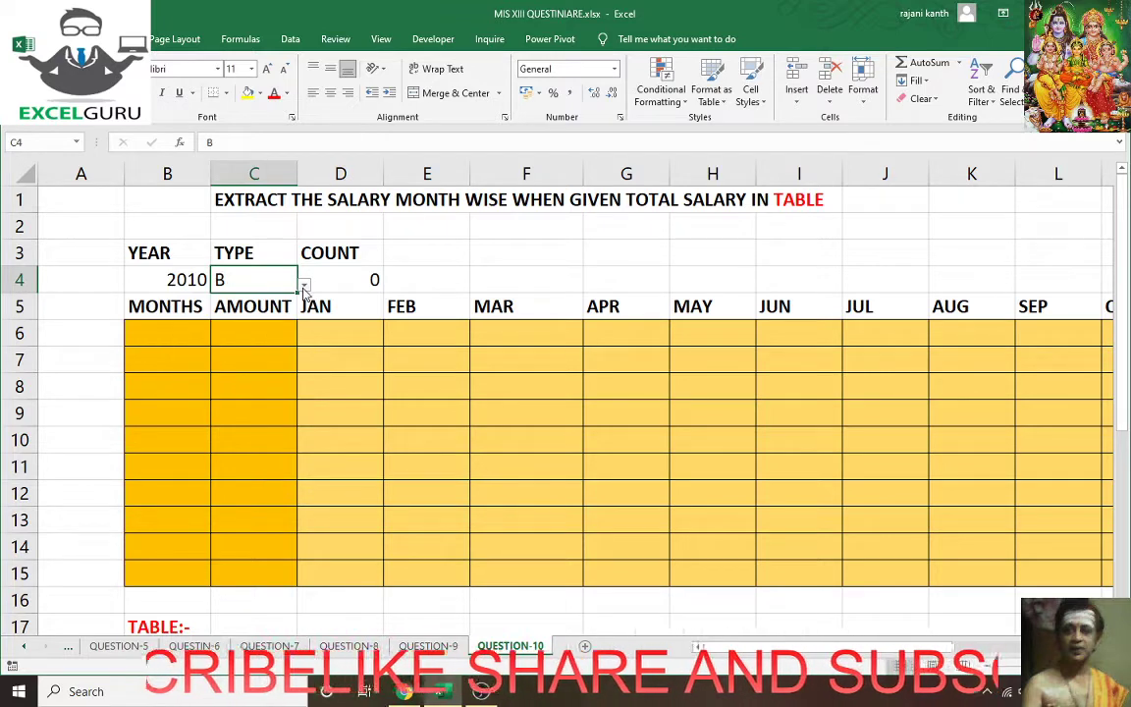
left_click(303, 284)
left_click(221, 339)
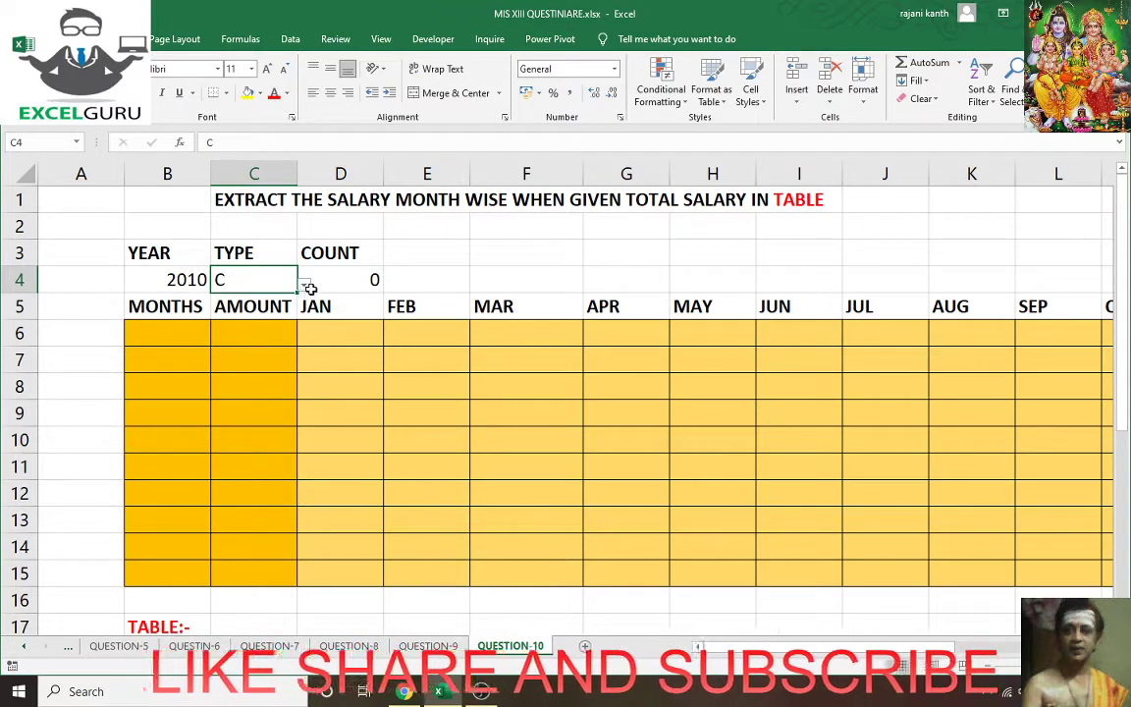
left_click(304, 284)
left_click(226, 355)
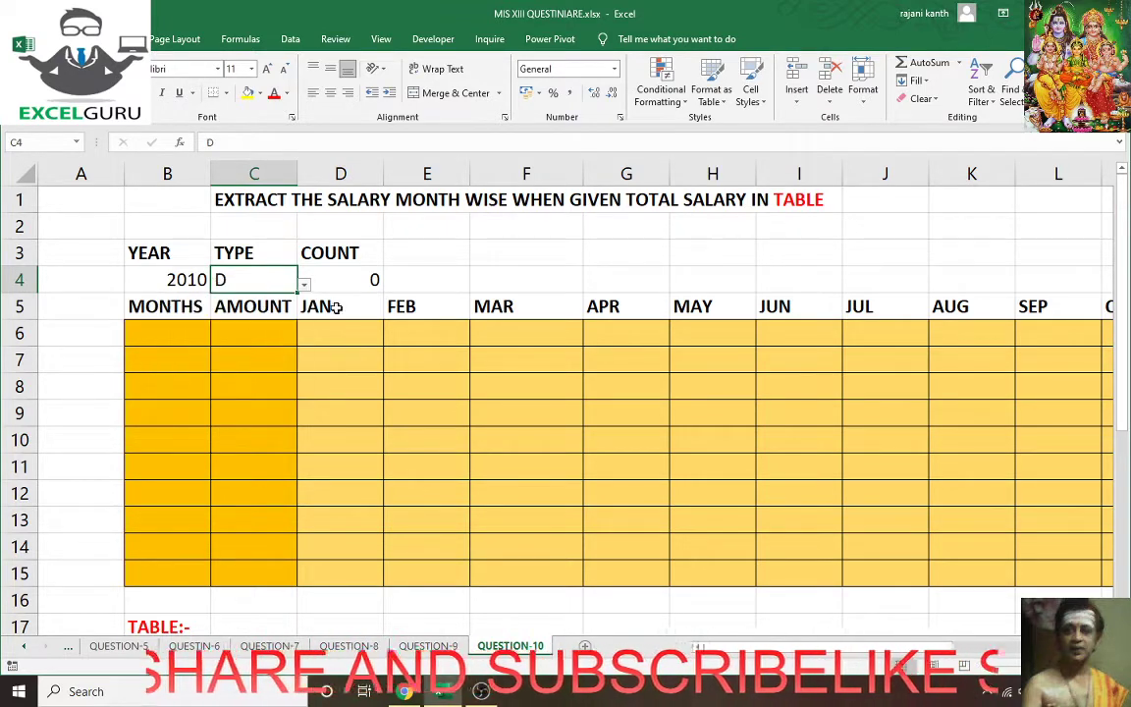
scroll(312, 351, "down", 5)
scroll(312, 351, "down", 1)
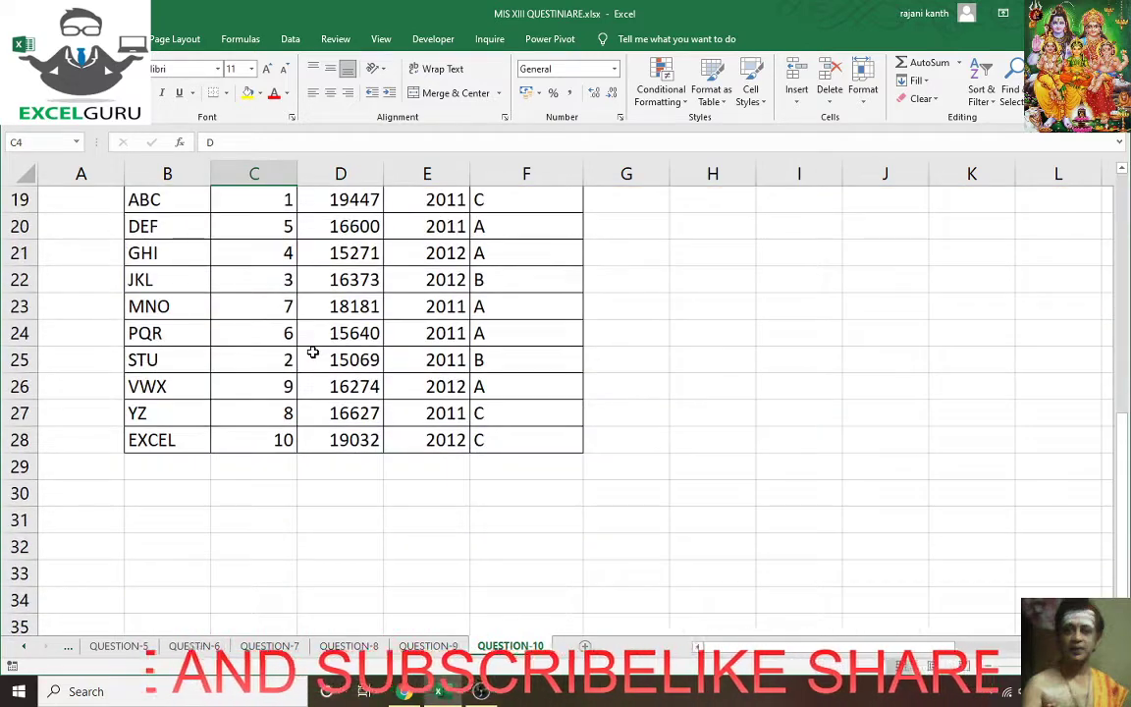
scroll(312, 351, "up", 1)
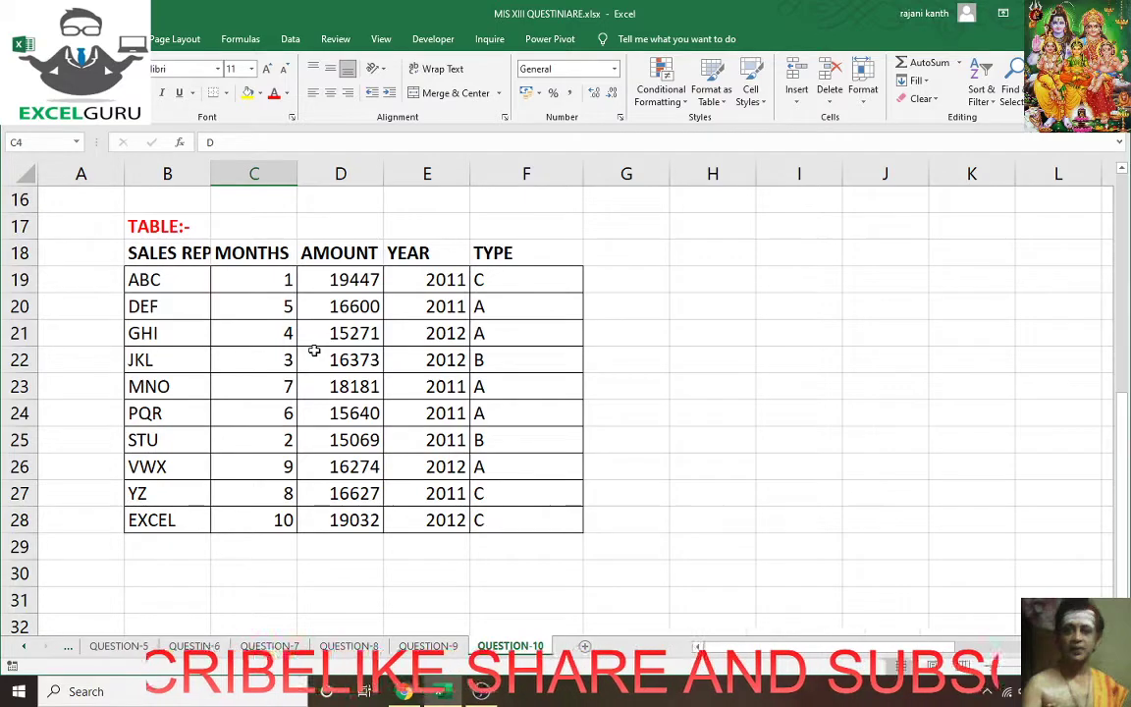
scroll(313, 351, "up", 3)
scroll(313, 345, "up", 2)
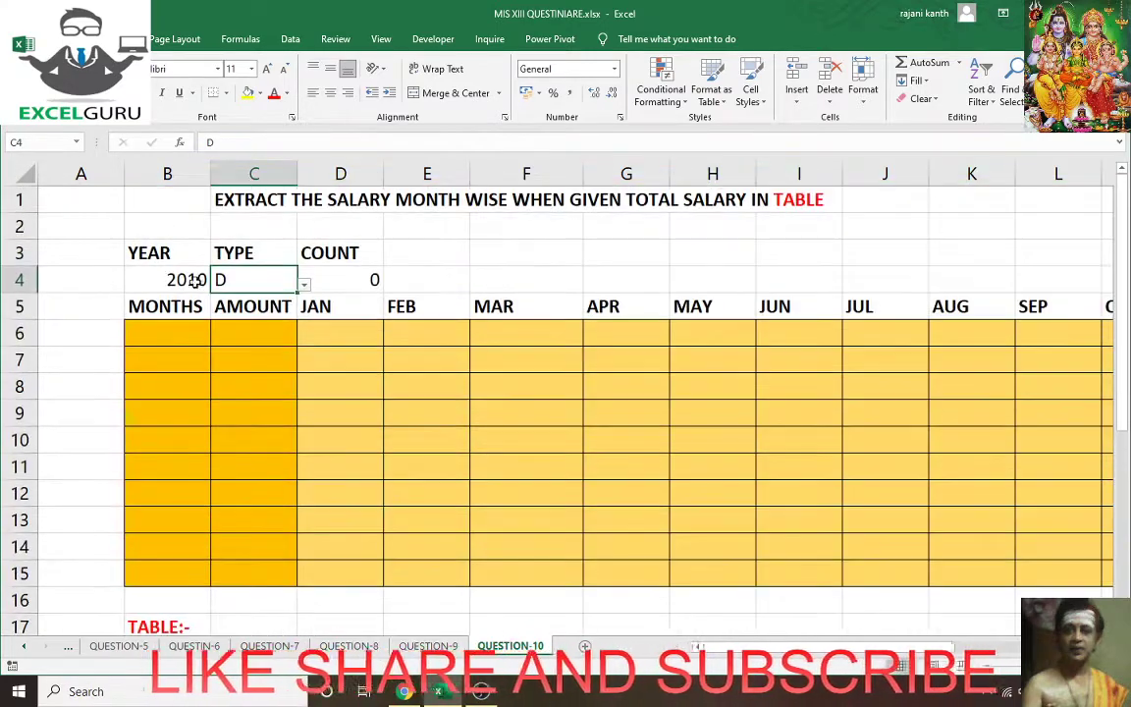
scroll(397, 419, "down", 3)
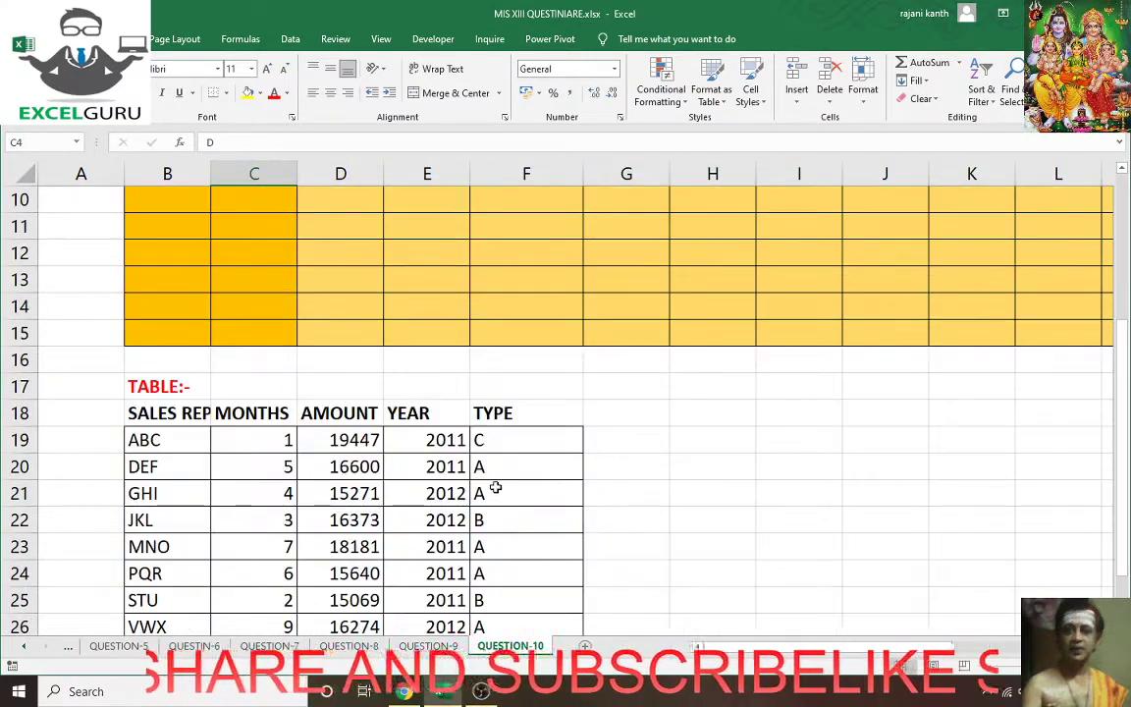
scroll(490, 394, "down", 1)
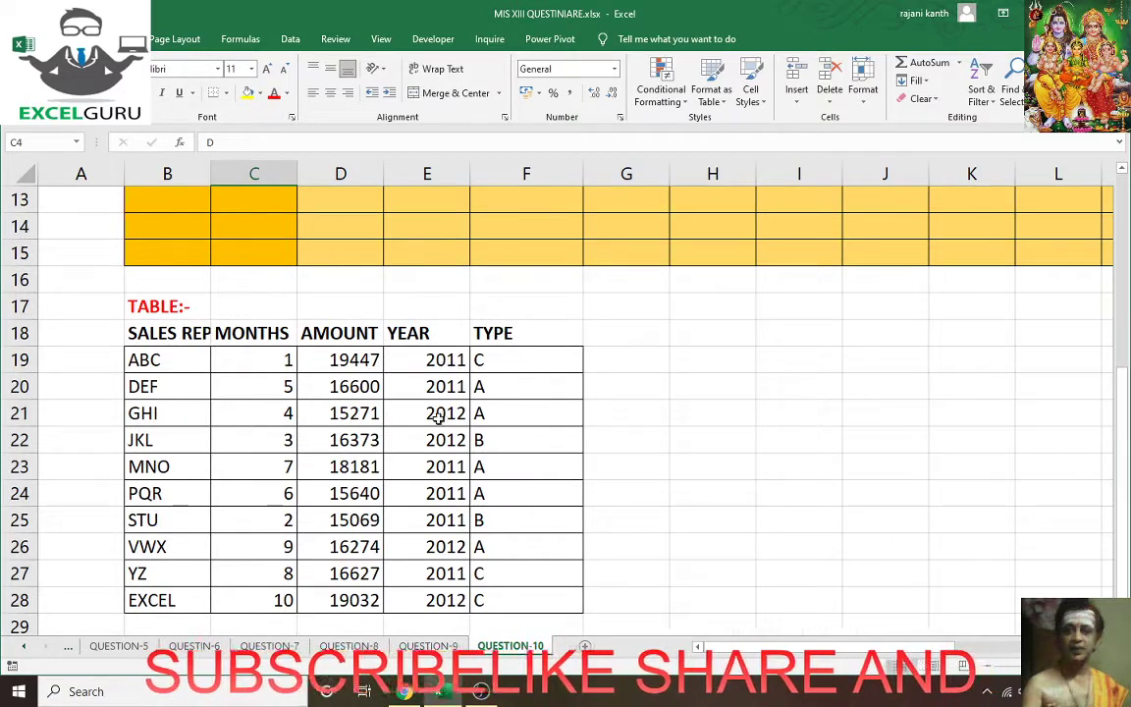
left_click_drag(442, 417, 500, 415)
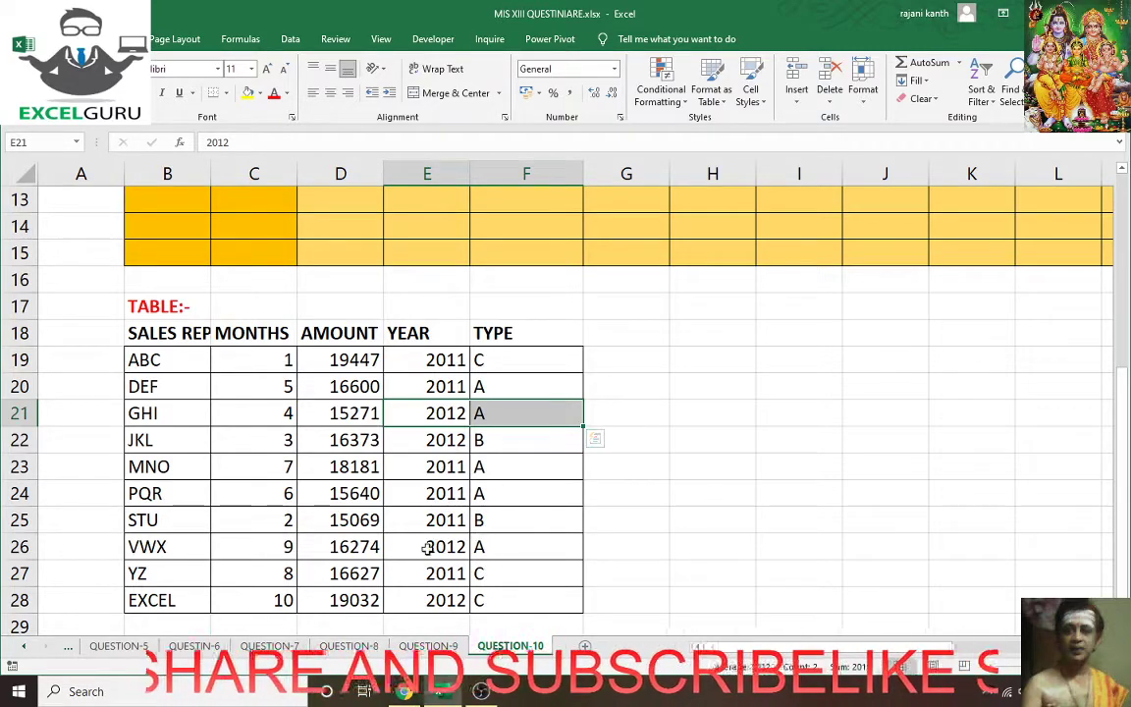
scroll(442, 522, "up", 4)
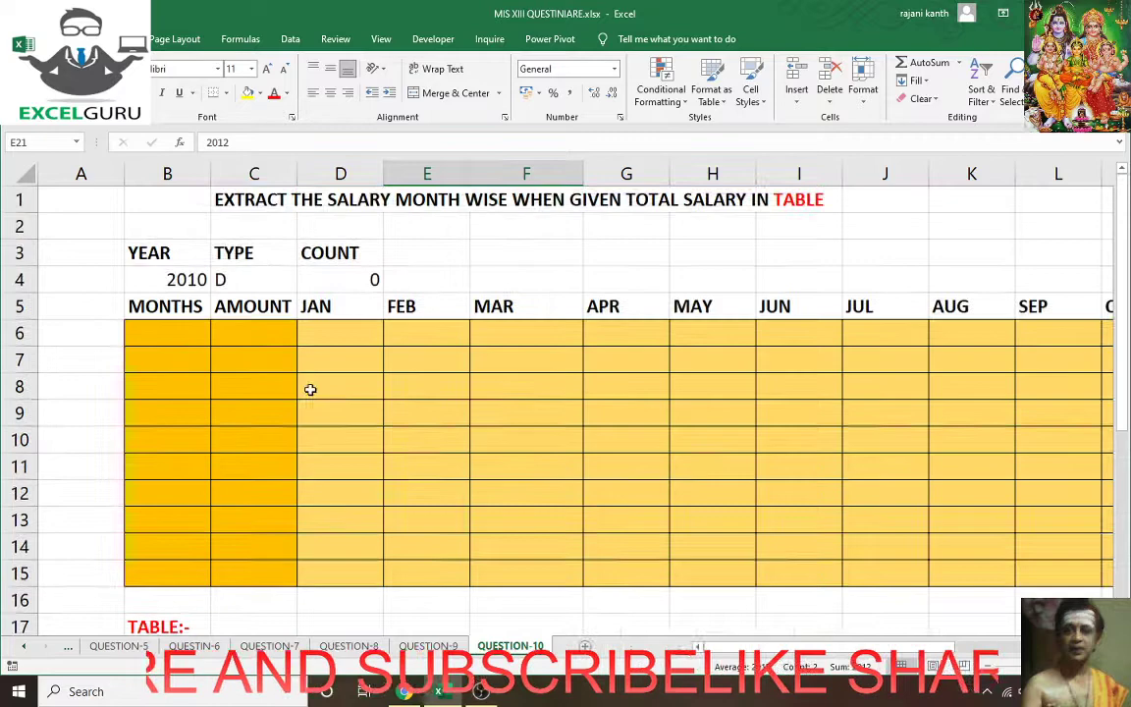
- Set YEAR 2012 and TYPE A, then select the four 3817.75 amounts in JAN–APR
left_click(199, 280)
left_click(219, 279)
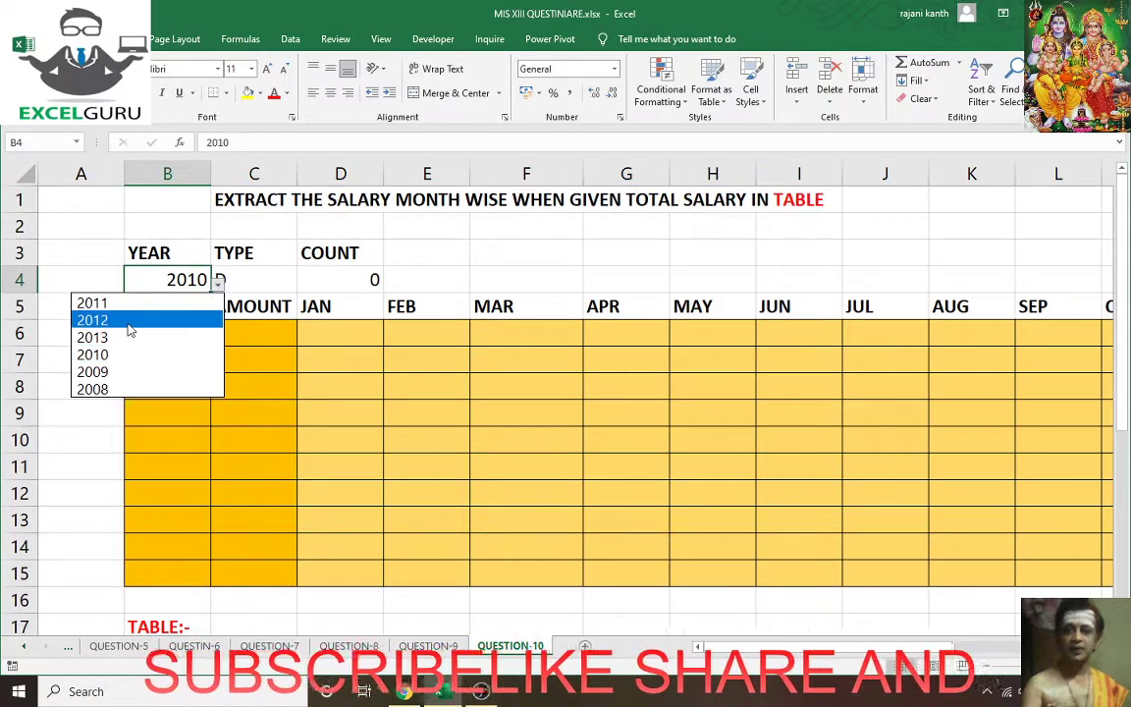
left_click(192, 320)
left_click(229, 280)
left_click(304, 282)
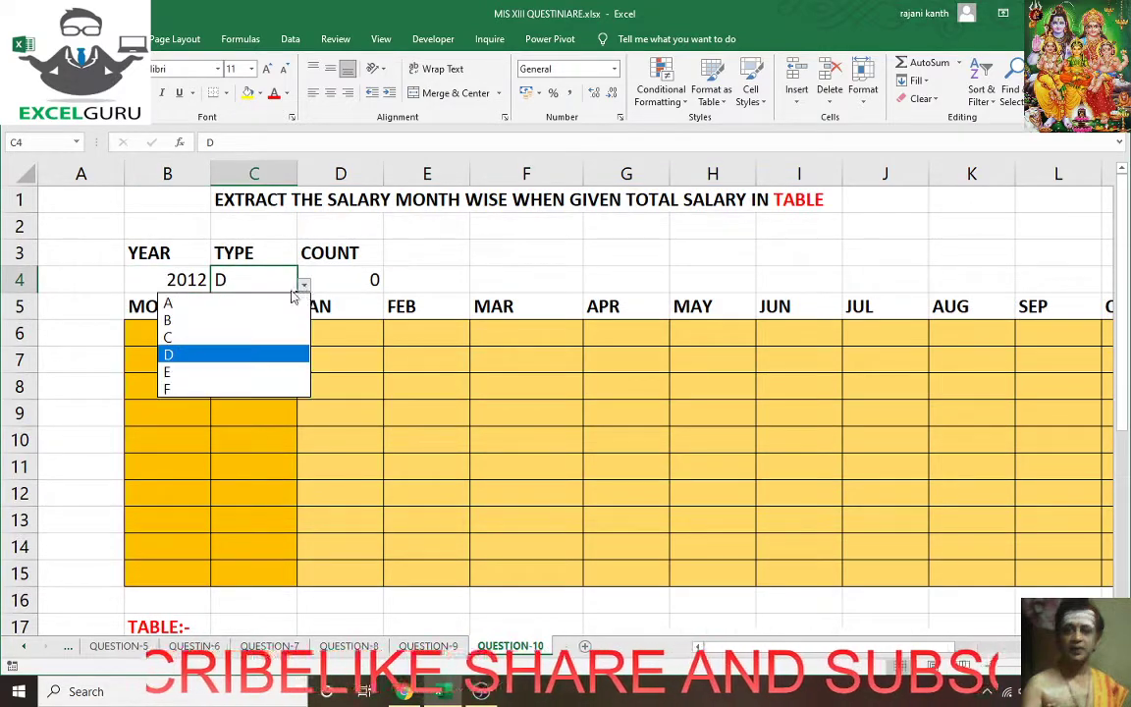
left_click(246, 310)
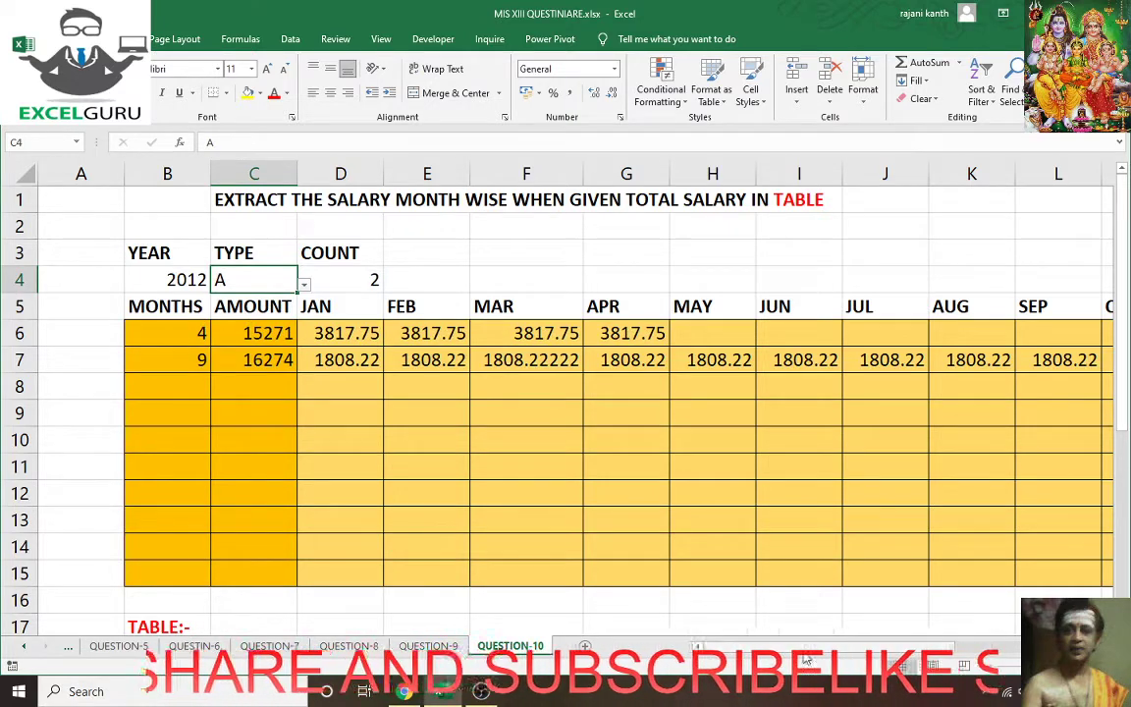
left_click_drag(314, 331, 618, 333)
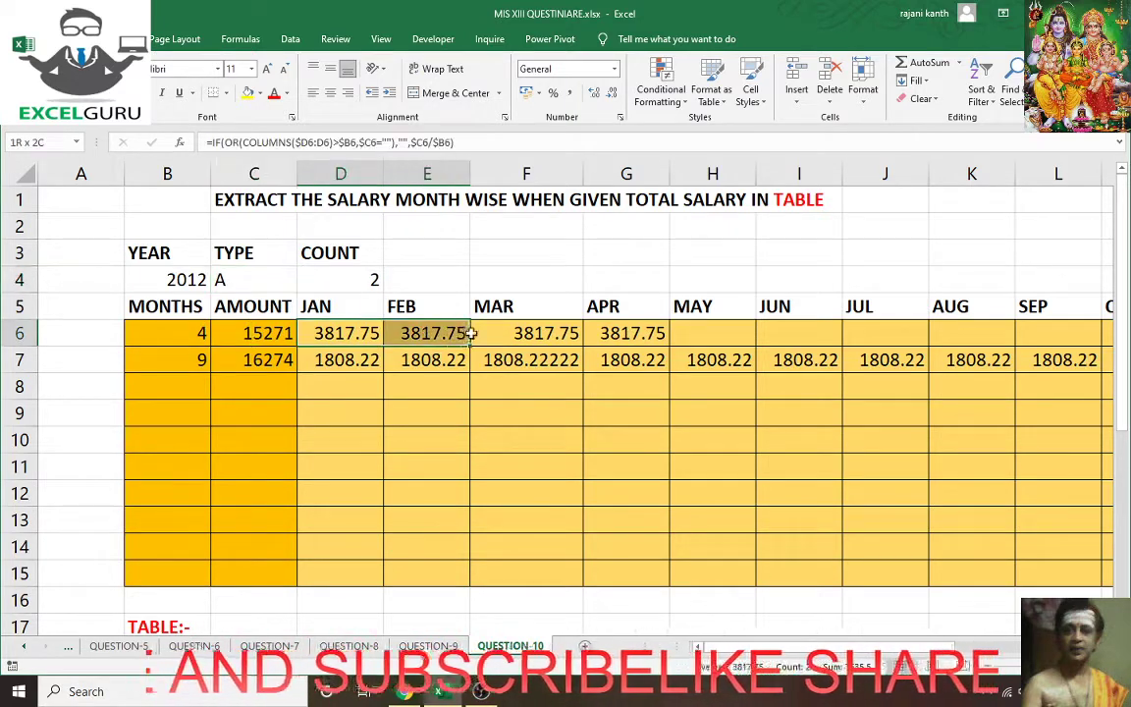